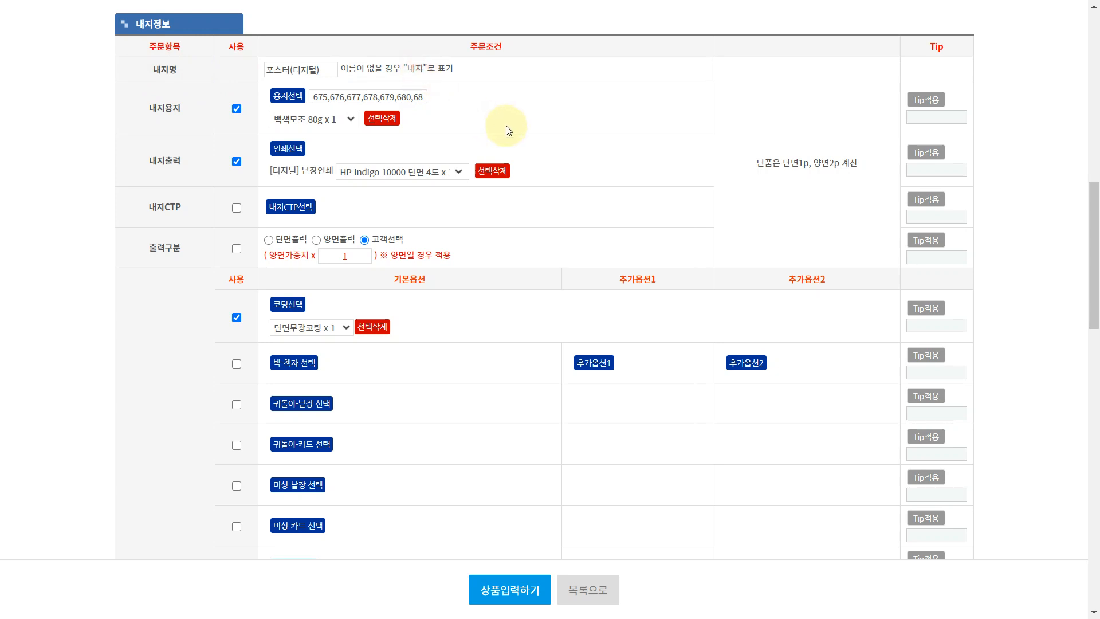
Step: Examine the 포스터(디지털) section label on the poster order page
{"action": "left_click", "coordinate": [548, 125]}
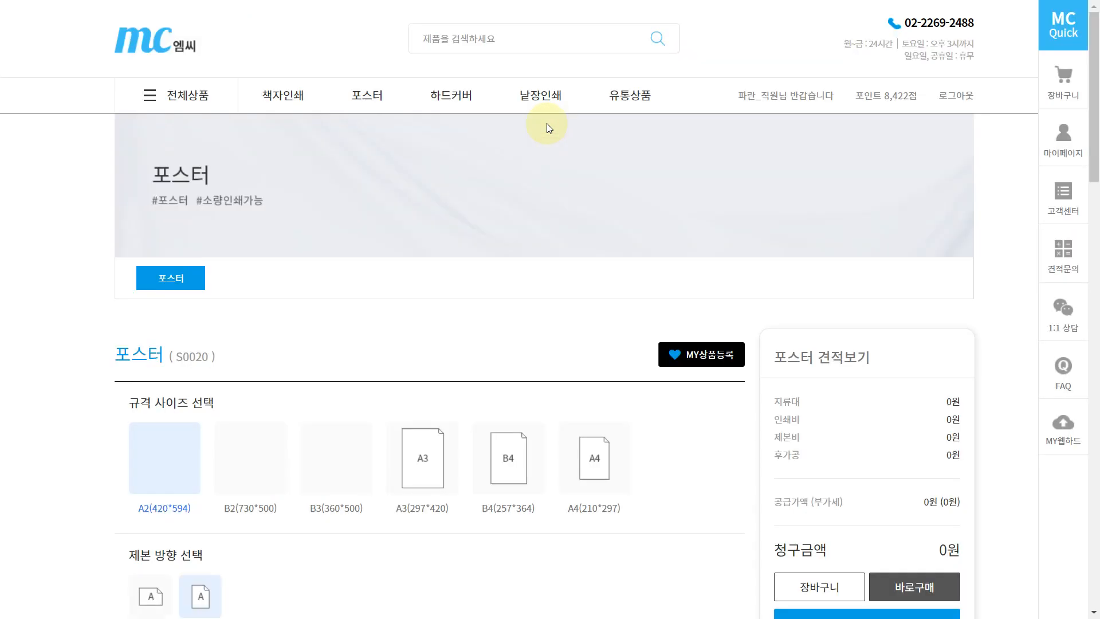
{"action": "left_click", "coordinate": [347, 343]}
{"action": "scroll", "coordinate": [247, 332], "scroll_direction": "down", "scroll_amount": 5}
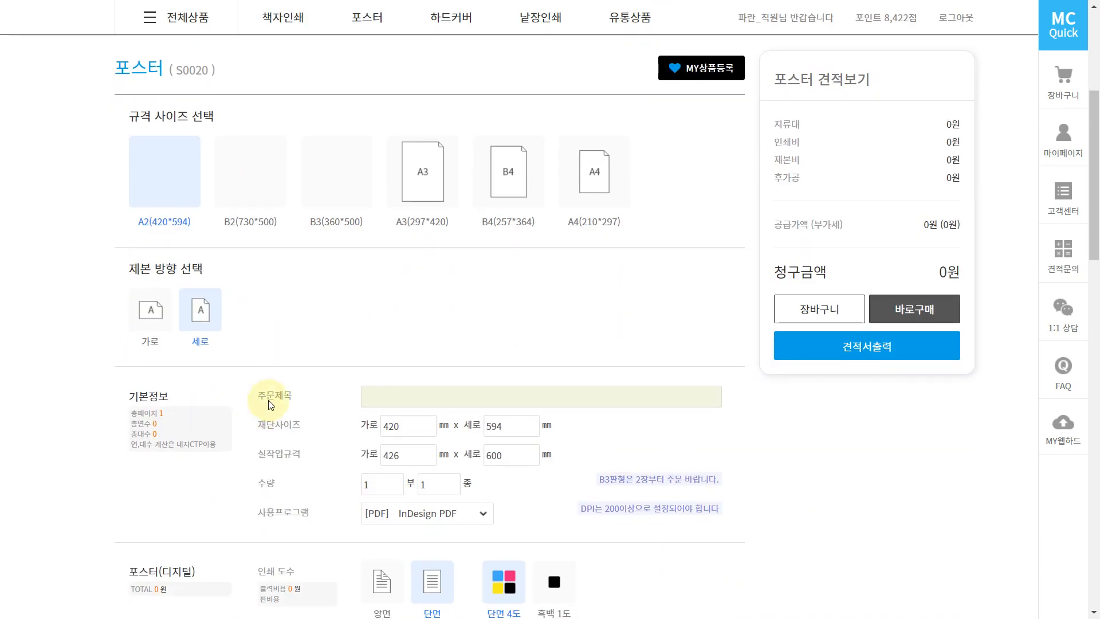
{"action": "scroll", "coordinate": [252, 401], "scroll_direction": "down", "scroll_amount": 3}
{"action": "left_click_drag", "start_coordinate": [198, 429], "coordinate": [126, 434]}
{"action": "left_click", "coordinate": [127, 433]}
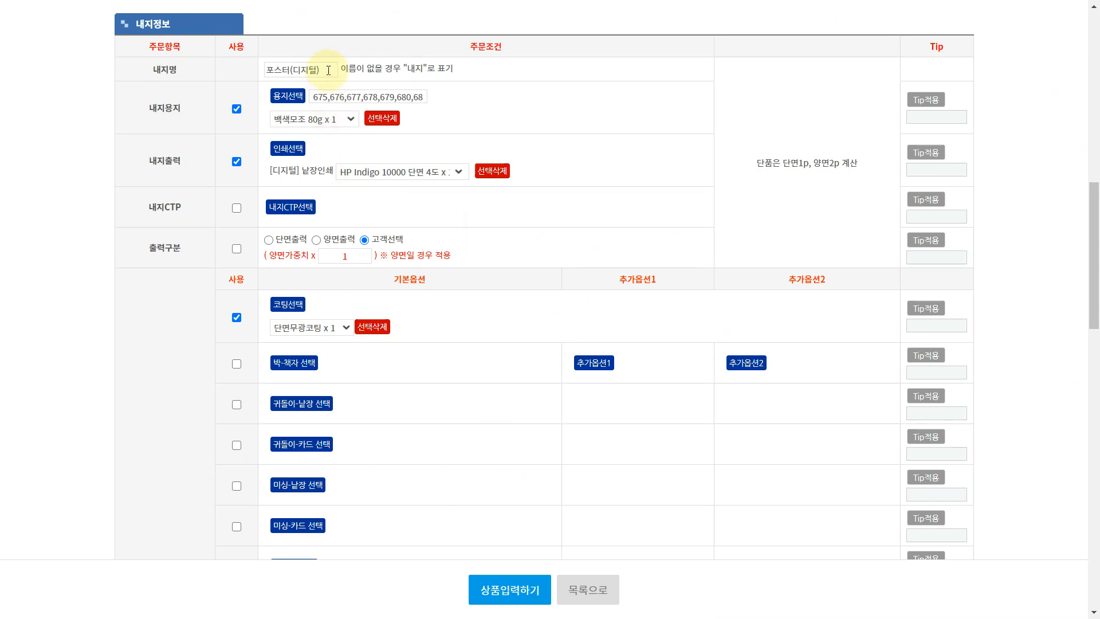
Step: Try clearing the inner-page name 포스터(디지털) and undo the deletion
{"action": "left_click_drag", "start_coordinate": [328, 69], "coordinate": [240, 71]}
{"action": "key", "text": "BackSpace"}
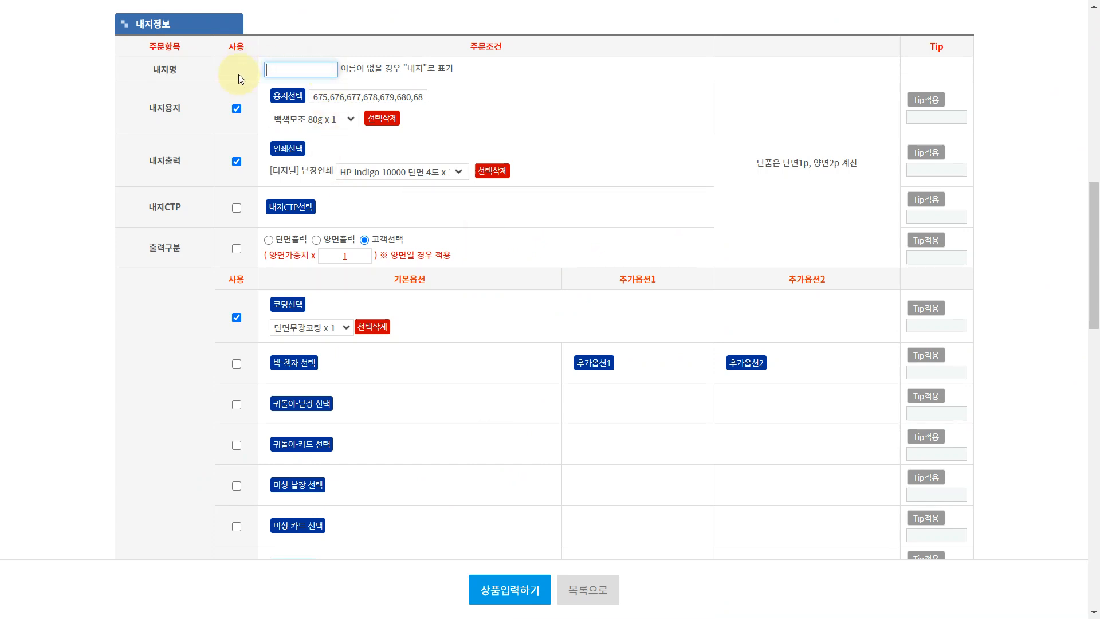
{"action": "key", "text": "ctrl+z"}
{"action": "left_click", "coordinate": [228, 88]}
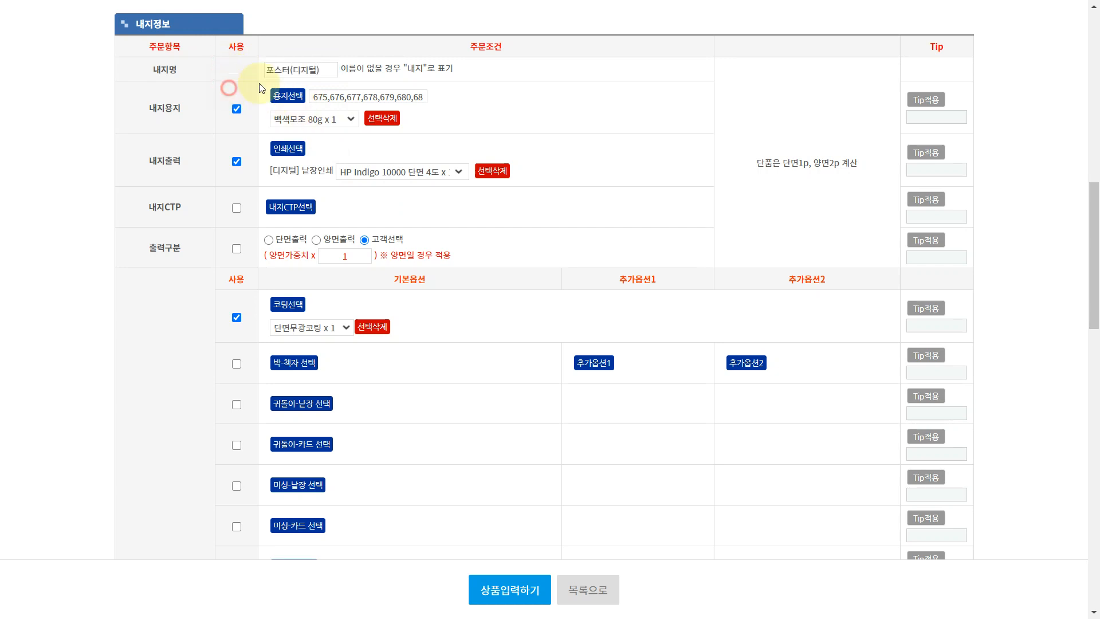
{"action": "left_click_drag", "start_coordinate": [324, 70], "coordinate": [256, 73]}
{"action": "left_click", "coordinate": [207, 78]}
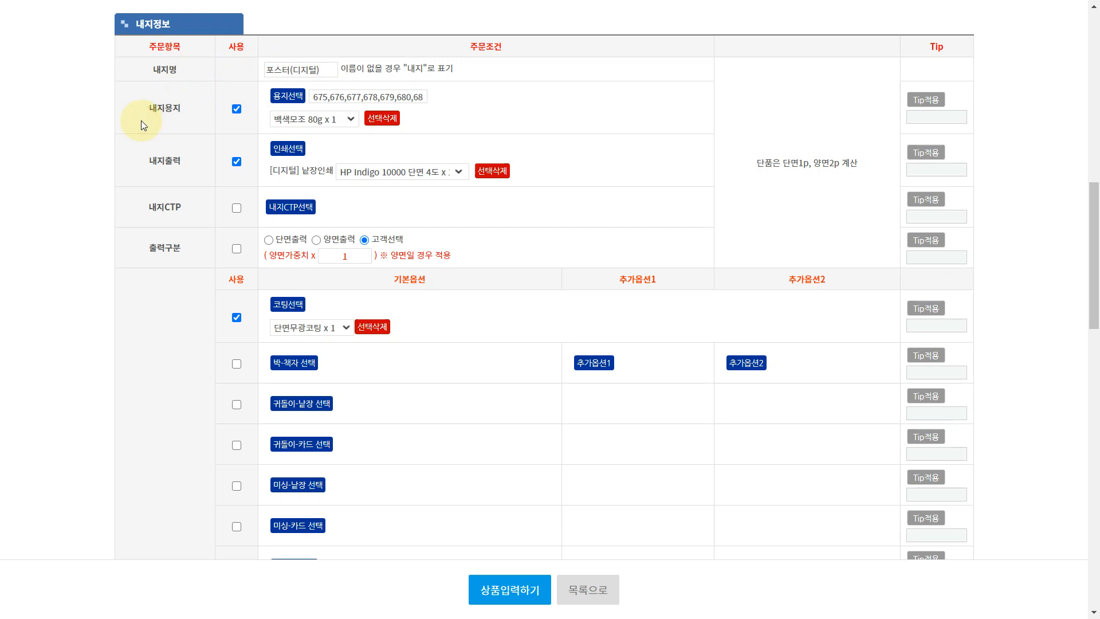
Step: Compare the inner-page name in the product settings with the section label on the poster order page
{"action": "key", "text": "ctrl+Tab"}
{"action": "left_click_drag", "start_coordinate": [207, 429], "coordinate": [122, 429]}
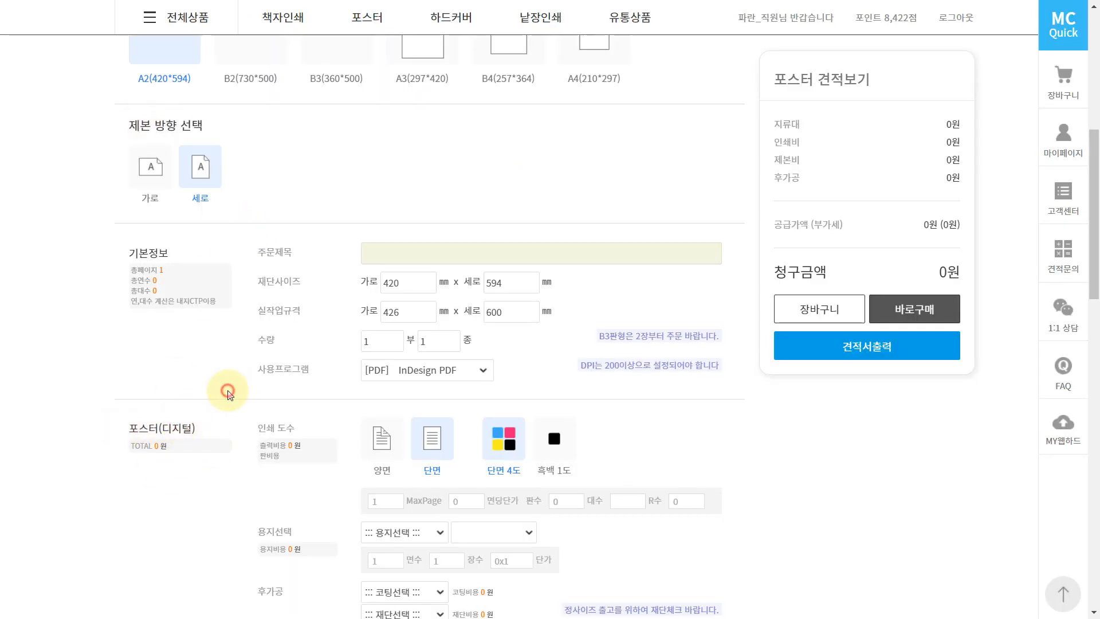
{"action": "key", "text": "ctrl+Tab"}
{"action": "left_click", "coordinate": [569, 268]}
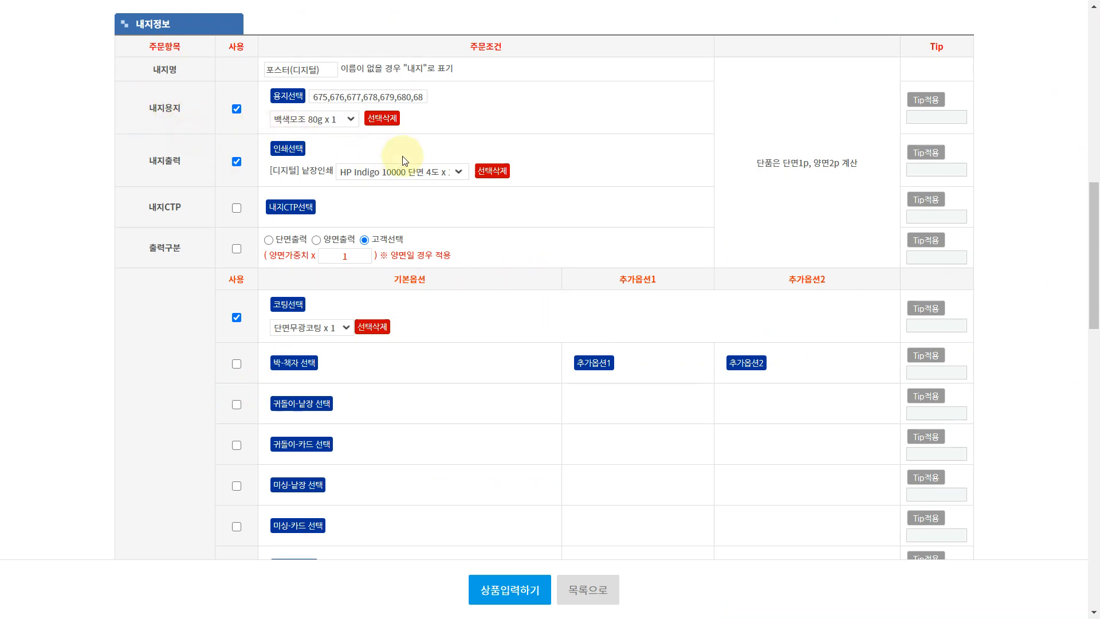
{"action": "left_click", "coordinate": [455, 127]}
Step: Discard the registered inner-page papers and add papers 0020 랑데뷰 네추럴 130 g through 0036 랑데뷰(네추럴) 240 g
{"action": "left_click", "coordinate": [287, 96]}
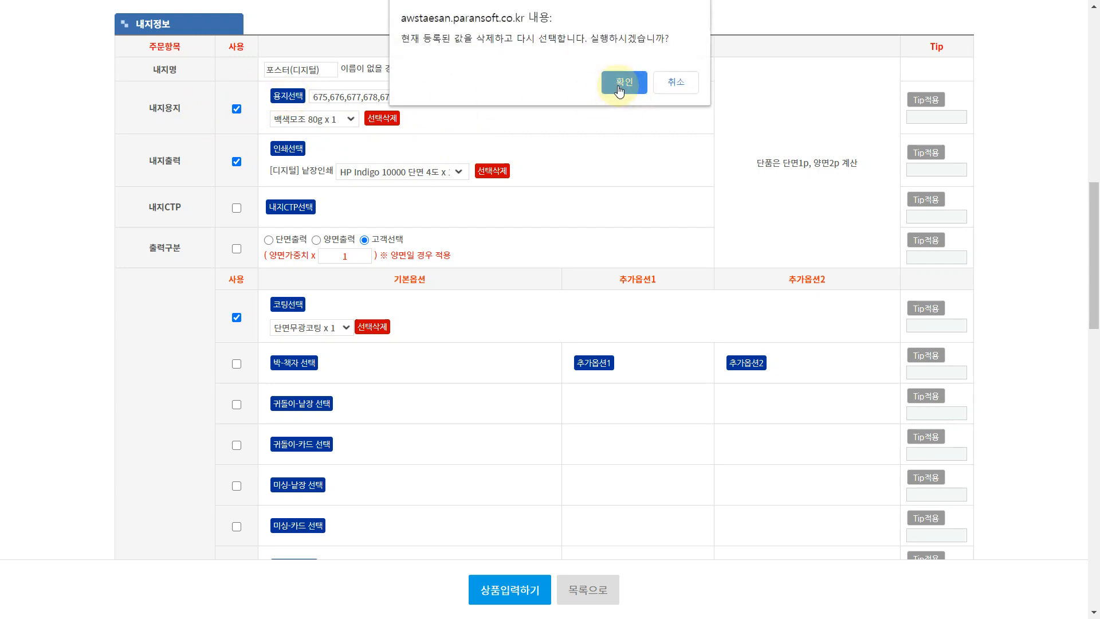
{"action": "left_click", "coordinate": [623, 83]}
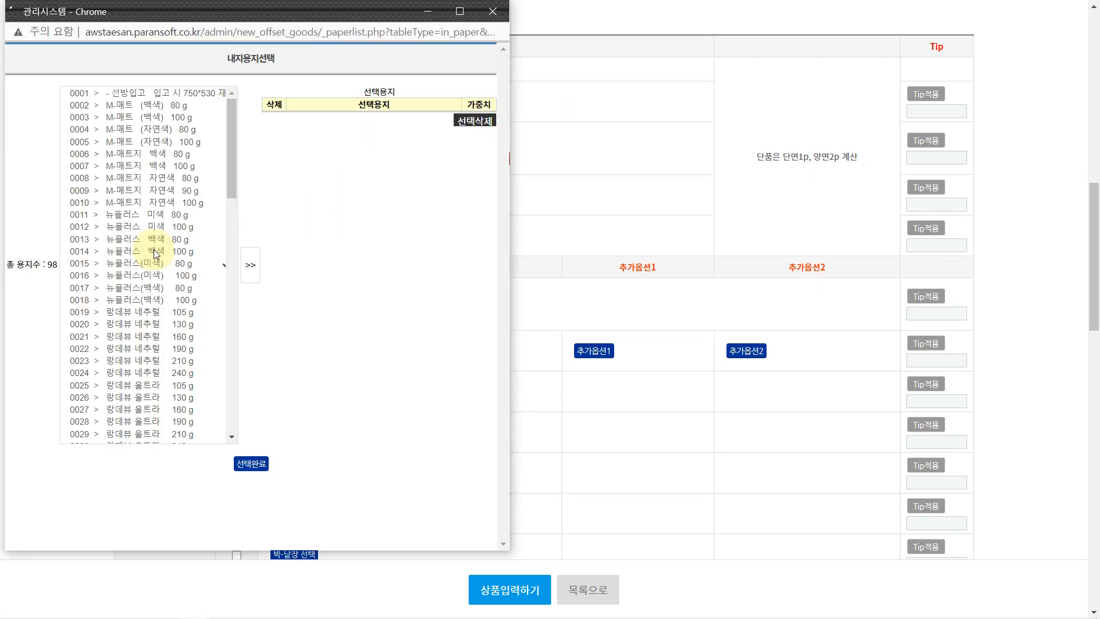
{"action": "left_click_drag", "start_coordinate": [236, 177], "coordinate": [236, 224]}
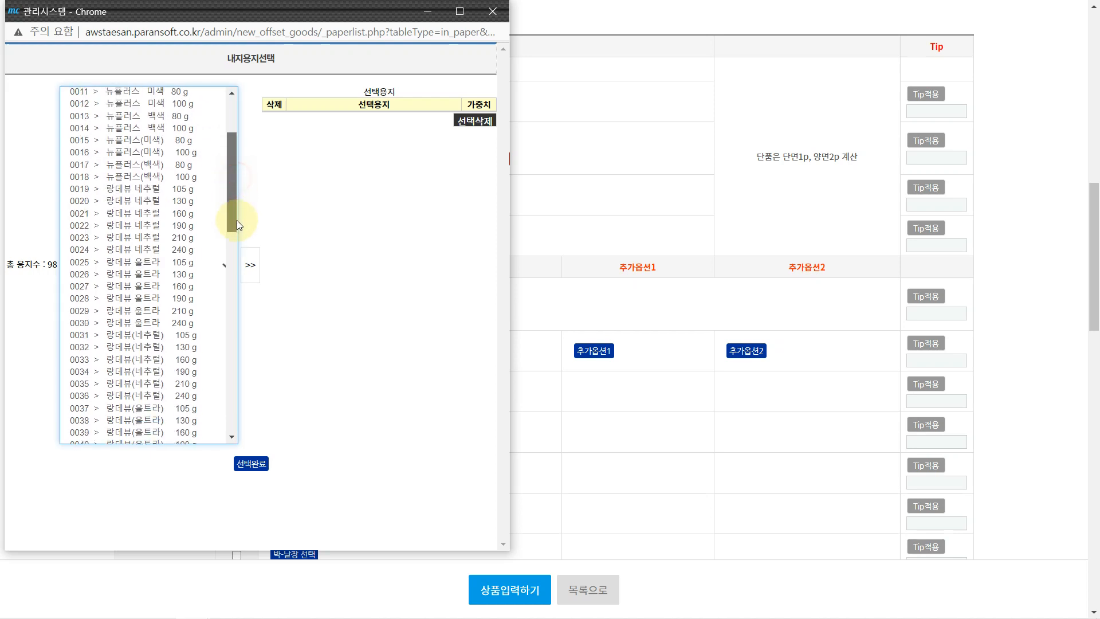
{"action": "scroll", "coordinate": [237, 221], "scroll_direction": "down", "scroll_amount": 2}
{"action": "left_click", "coordinate": [167, 231]}
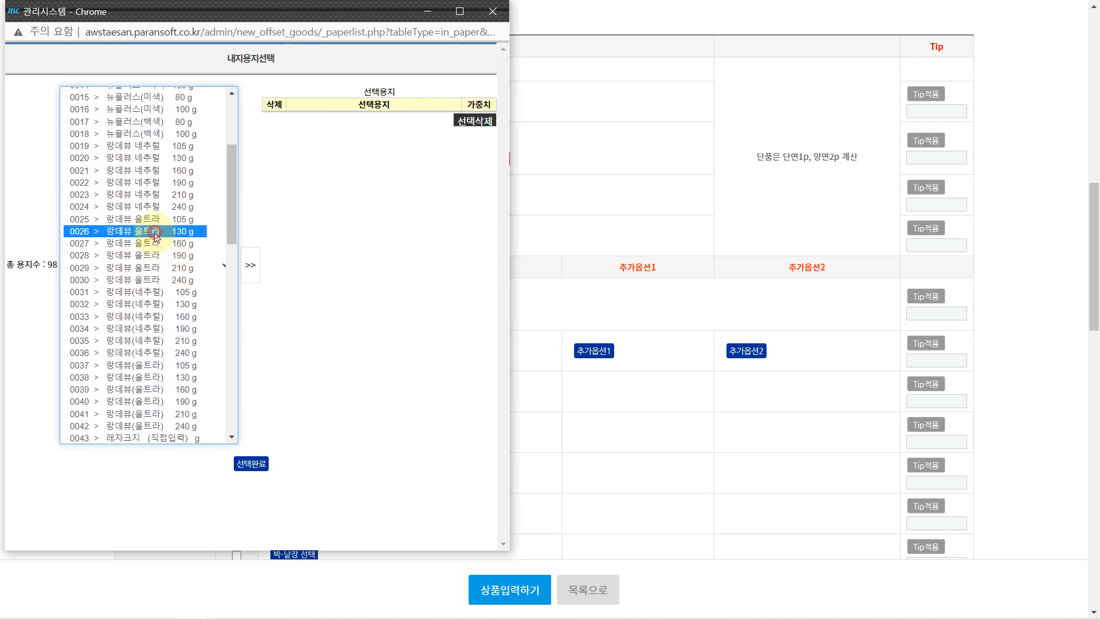
{"action": "left_click", "coordinate": [163, 329], "text": "shift"}
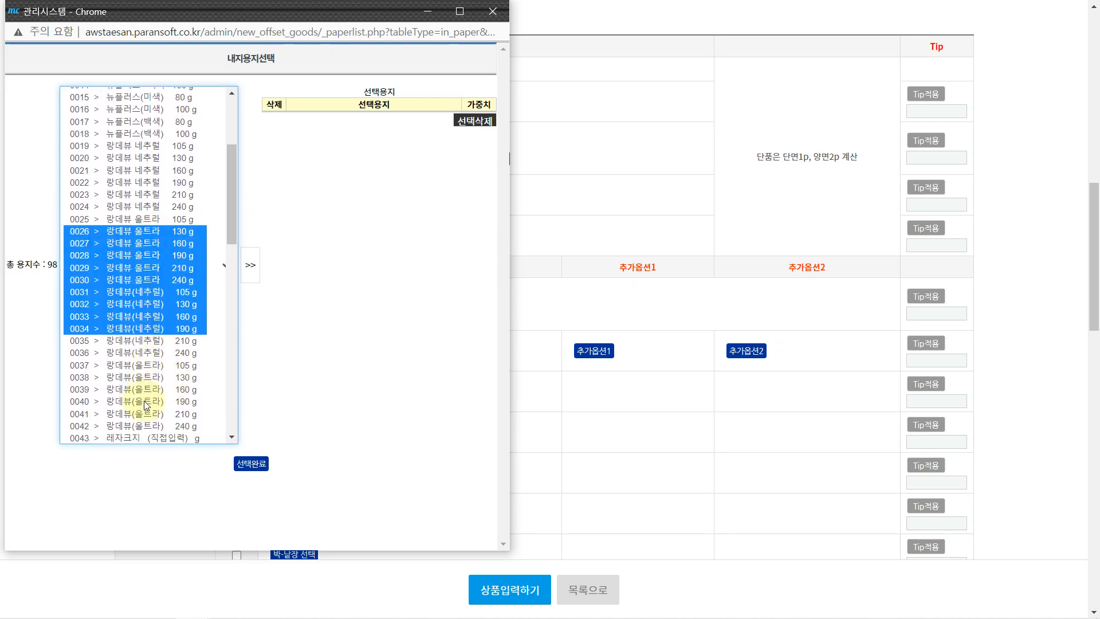
{"action": "left_click", "coordinate": [167, 158]}
{"action": "left_click", "coordinate": [169, 354], "text": "shift"}
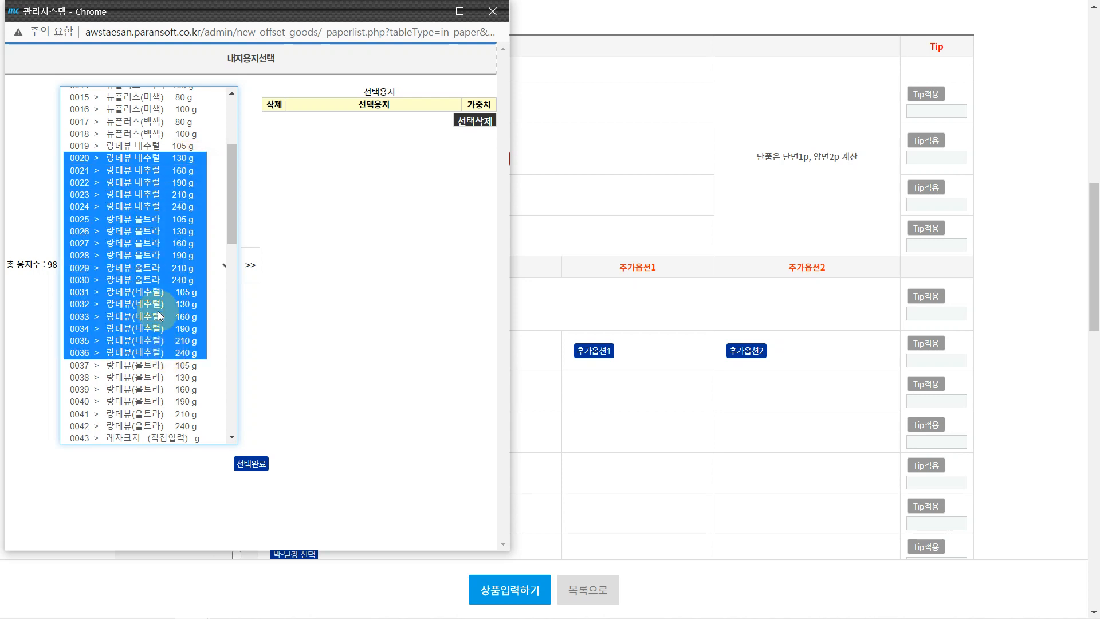
{"action": "left_click", "coordinate": [250, 265]}
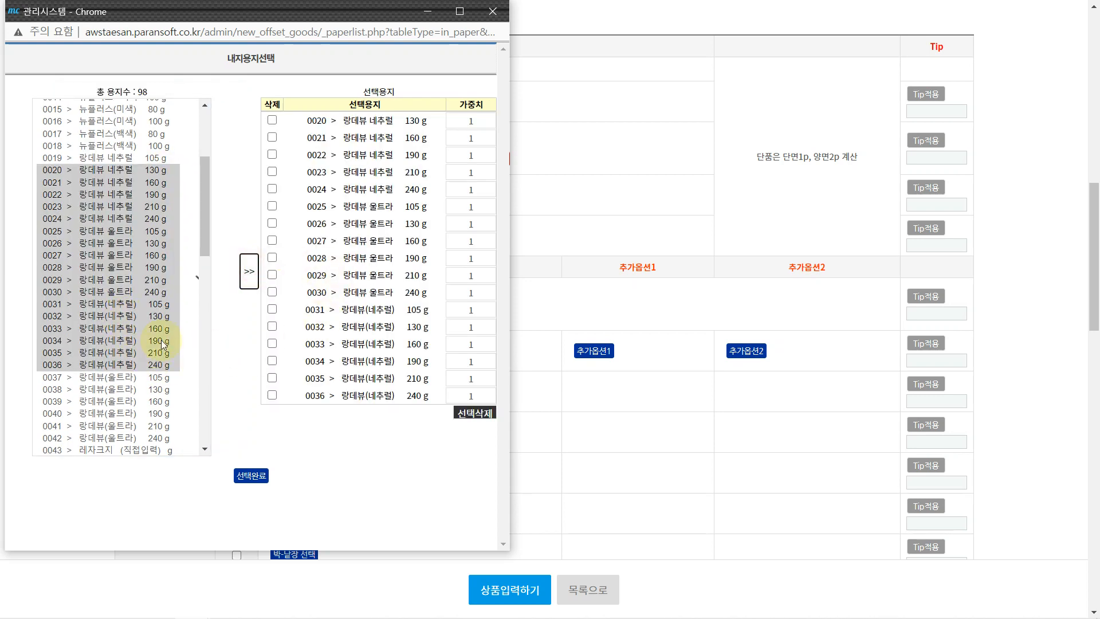
Step: Add papers 0046 모조(미색) 100 g through 0054 미색모조 80 g to the selected papers
{"action": "left_click", "coordinate": [153, 280]}
{"action": "scroll", "coordinate": [135, 307], "scroll_direction": "down", "scroll_amount": 3}
{"action": "left_click", "coordinate": [111, 271]}
{"action": "left_click", "coordinate": [122, 367], "text": "shift"}
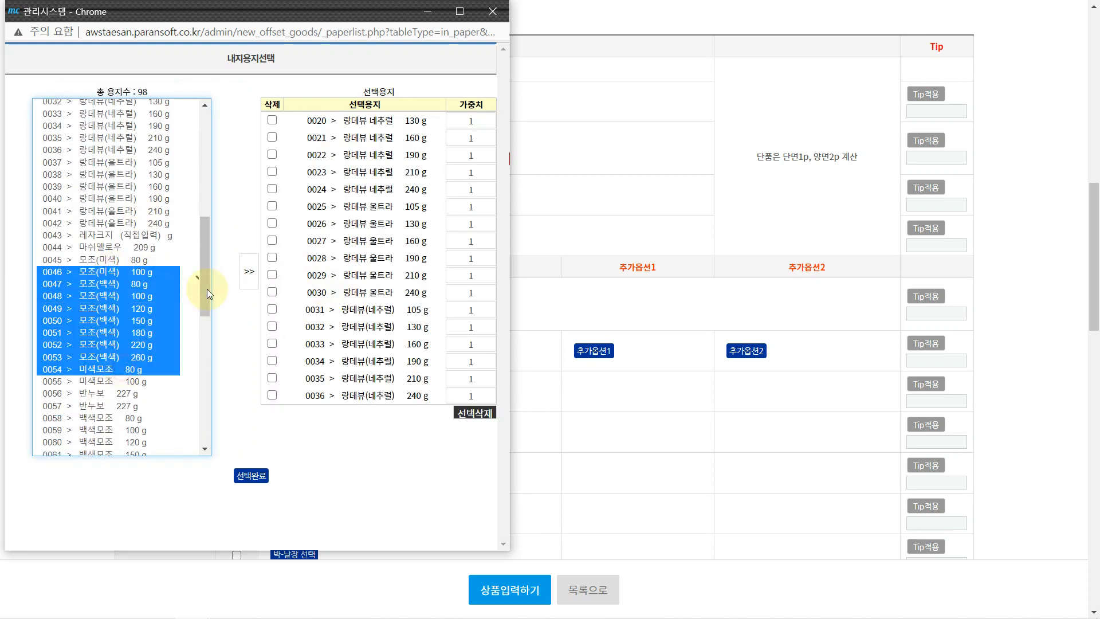
{"action": "left_click", "coordinate": [249, 271]}
Step: Review the full list of selected papers and their weighting values
{"action": "scroll", "coordinate": [347, 341], "scroll_direction": "down", "scroll_amount": 3}
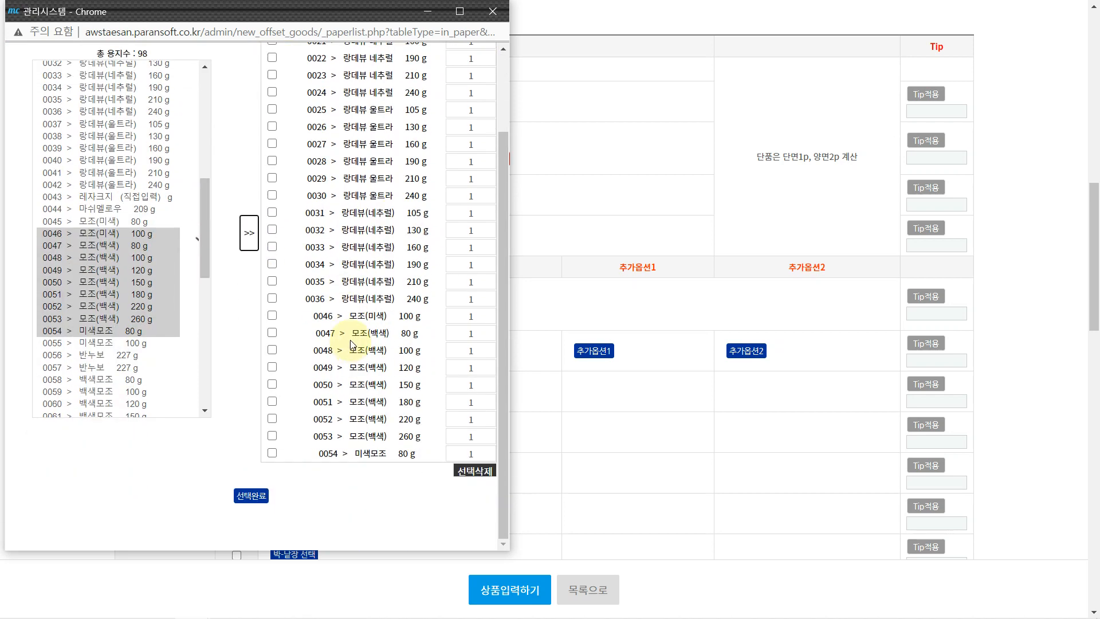
{"action": "scroll", "coordinate": [367, 369], "scroll_direction": "up", "scroll_amount": 3}
{"action": "scroll", "coordinate": [348, 352], "scroll_direction": "down", "scroll_amount": 3}
{"action": "scroll", "coordinate": [344, 344], "scroll_direction": "up", "scroll_amount": 3}
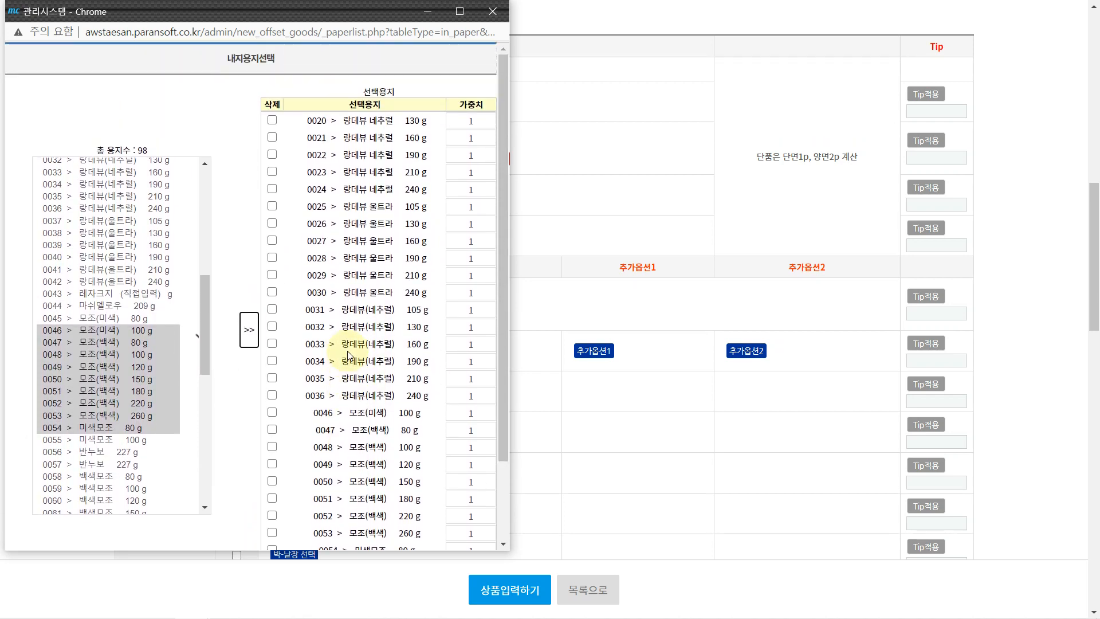
{"action": "scroll", "coordinate": [321, 355], "scroll_direction": "down", "scroll_amount": 3}
{"action": "scroll", "coordinate": [343, 459], "scroll_direction": "up", "scroll_amount": 3}
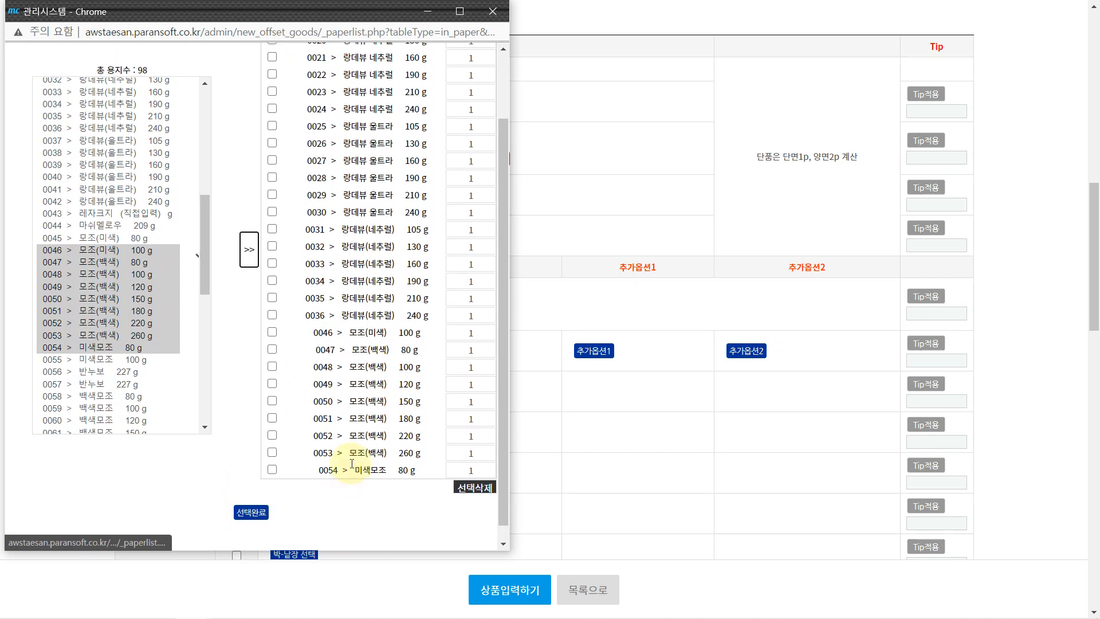
{"action": "left_click", "coordinate": [229, 141]}
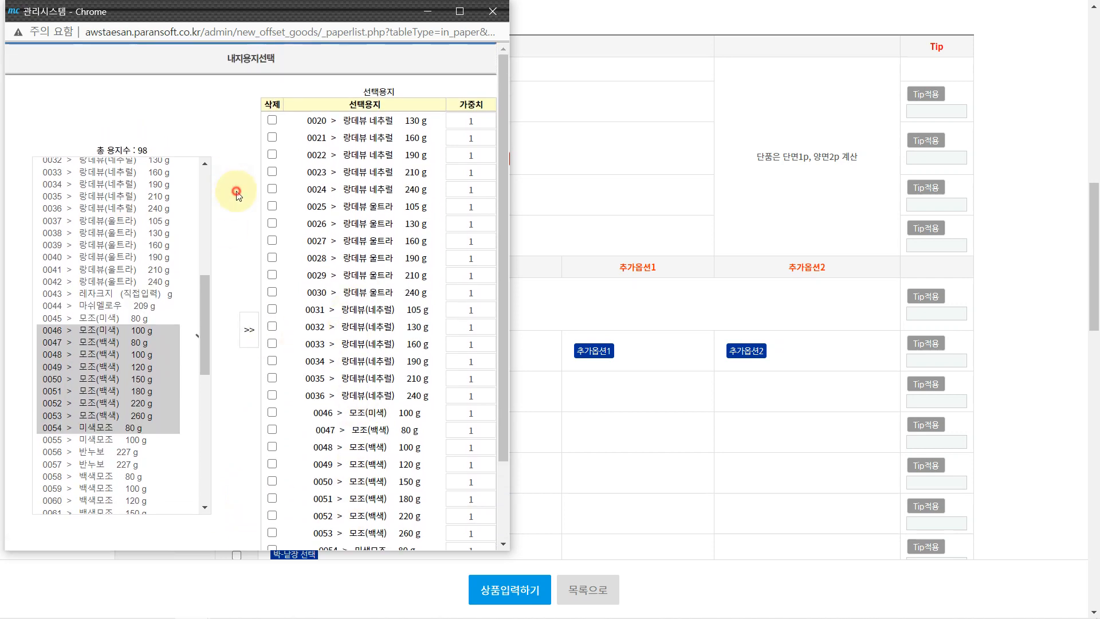
Step: Set the weighting of paper 0022 랑데뷰 네추럴 190 g to 2, apply the paper selection and check its entry
{"action": "left_click_drag", "start_coordinate": [479, 155], "coordinate": [452, 155]}
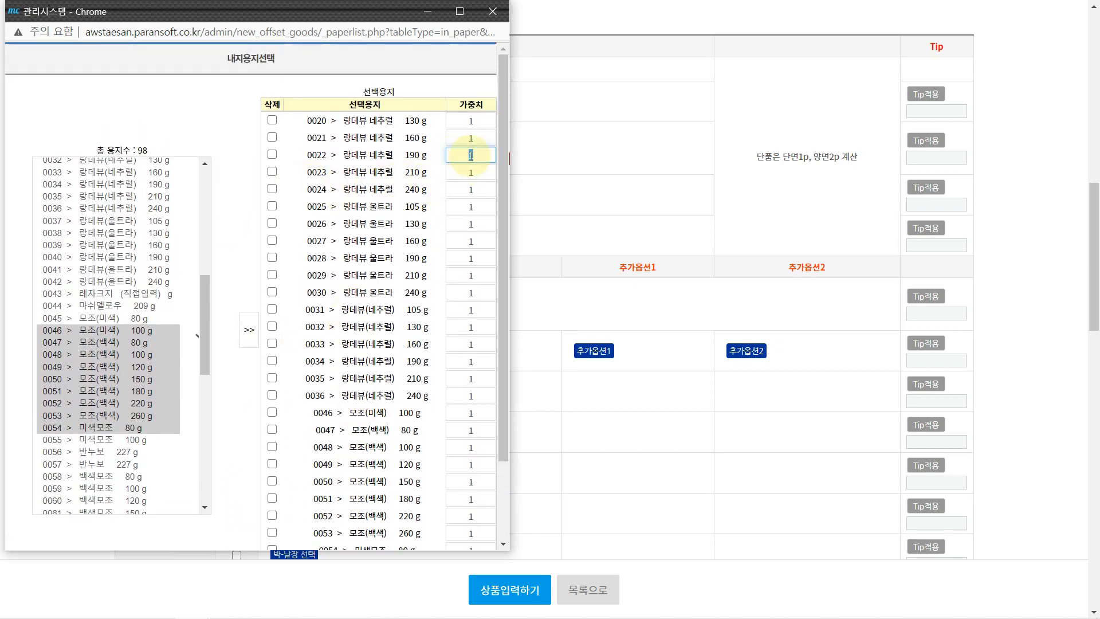
{"action": "left_click", "coordinate": [482, 156]}
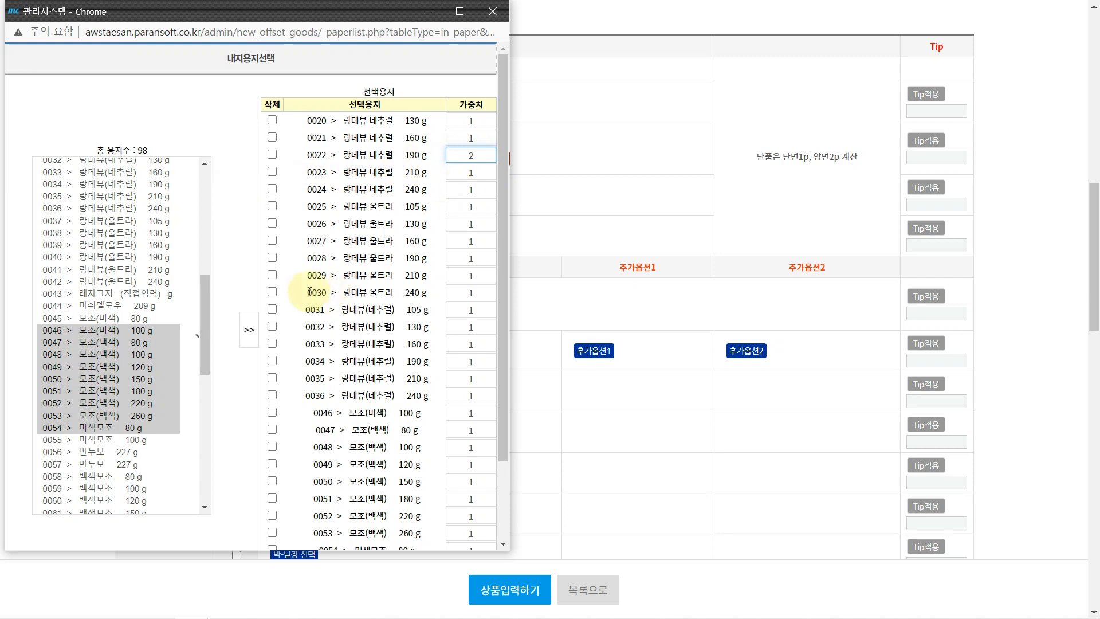
{"action": "scroll", "coordinate": [290, 295], "scroll_direction": "down", "scroll_amount": 2}
{"action": "left_click", "coordinate": [261, 495]}
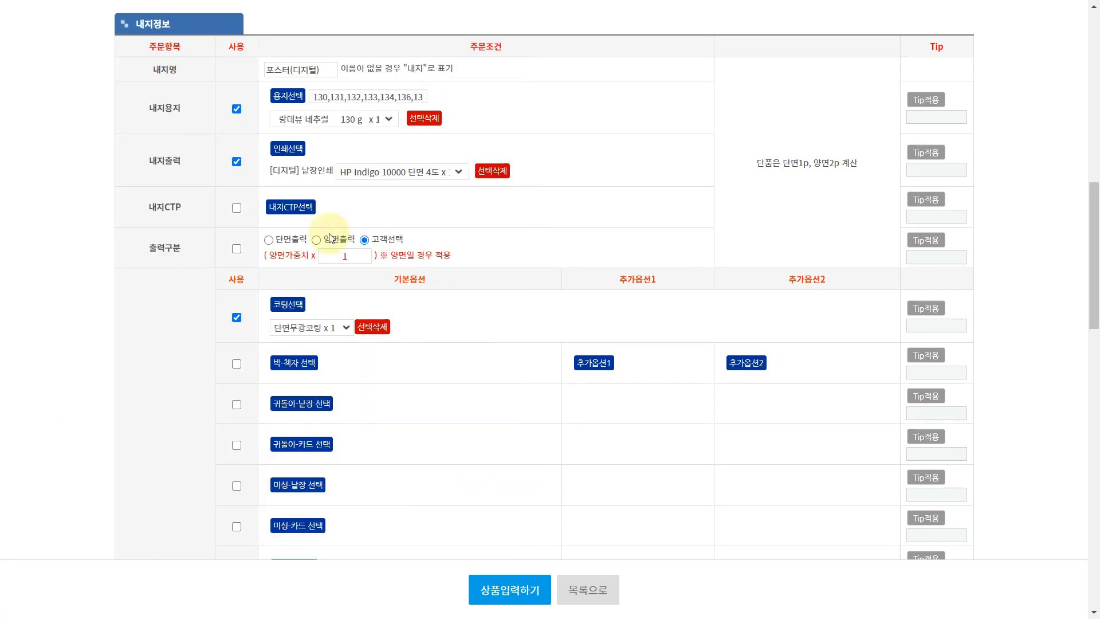
{"action": "left_click", "coordinate": [383, 120]}
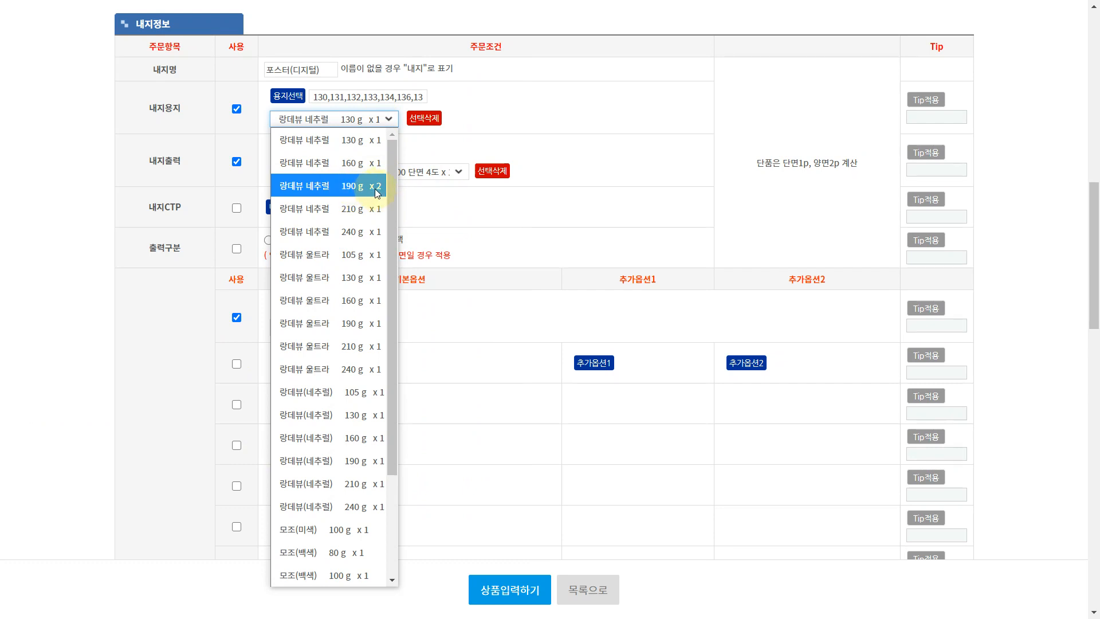
{"action": "left_click", "coordinate": [524, 137]}
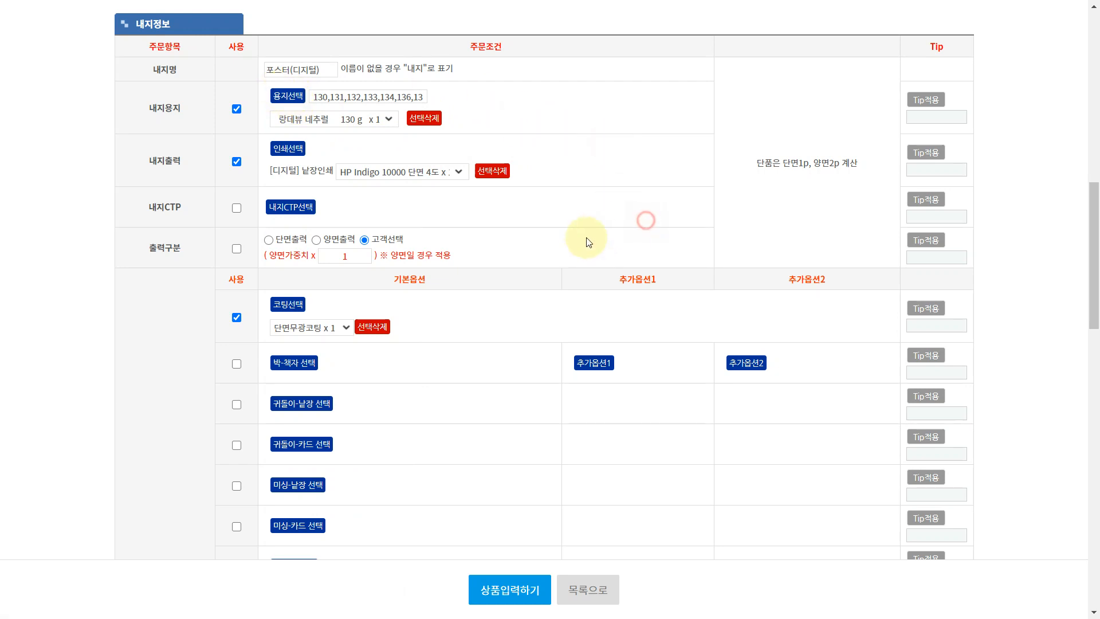
Step: Discard the registered inner-page print settings and choose the 디지털인쇄_포스터 price category in the print selection
{"action": "left_click_drag", "start_coordinate": [146, 180], "coordinate": [191, 166]}
{"action": "left_click", "coordinate": [191, 166]}
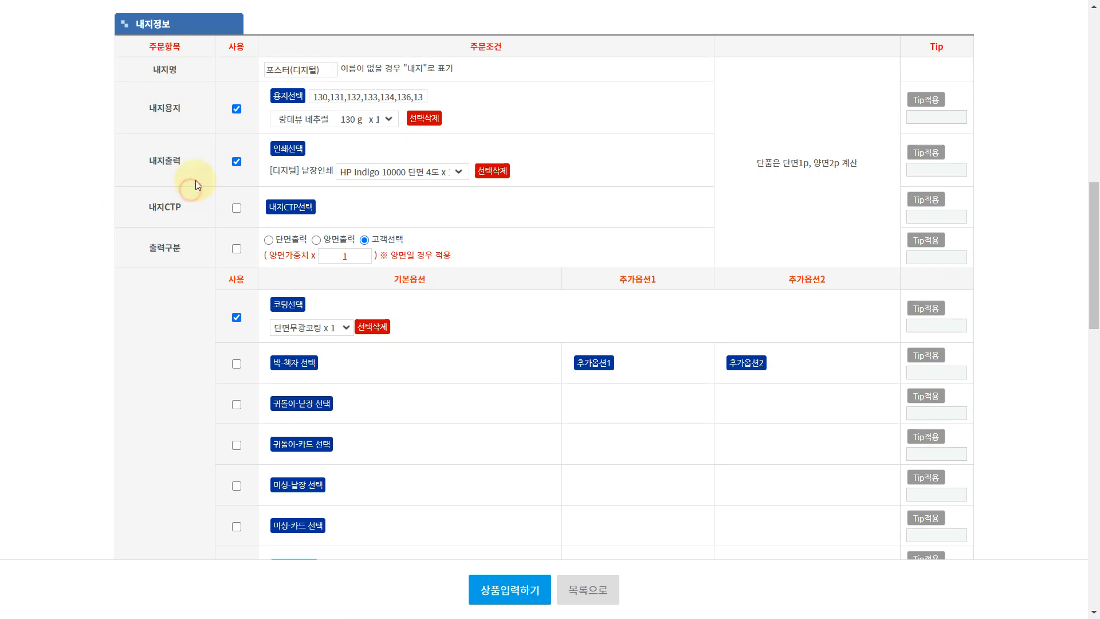
{"action": "left_click", "coordinate": [301, 154]}
{"action": "left_click", "coordinate": [630, 87]}
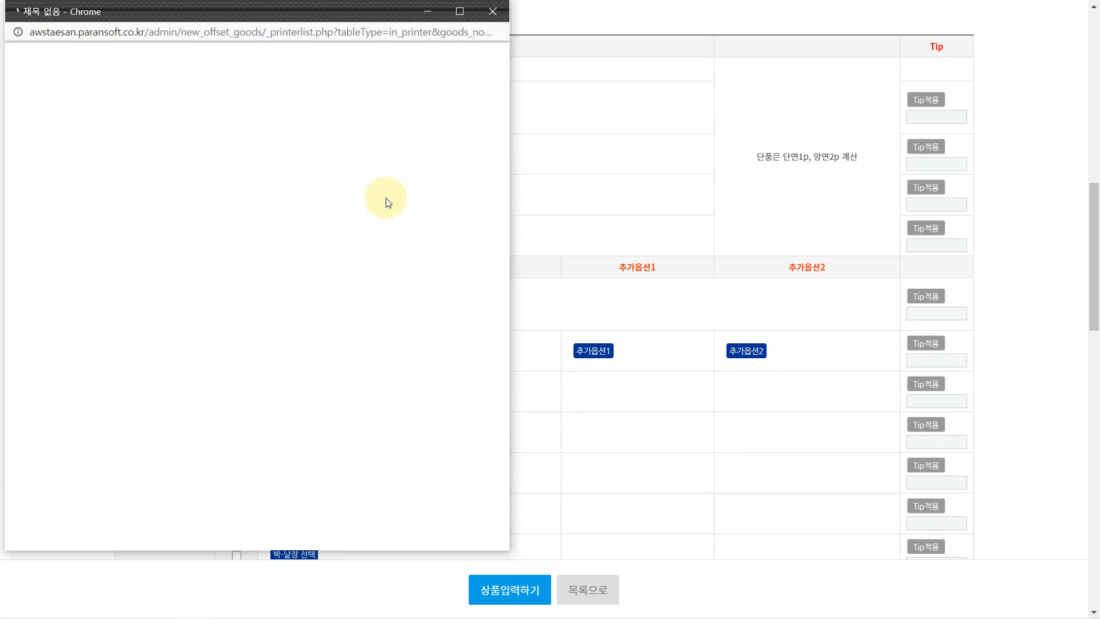
{"action": "left_click_drag", "start_coordinate": [301, 13], "coordinate": [429, 42]}
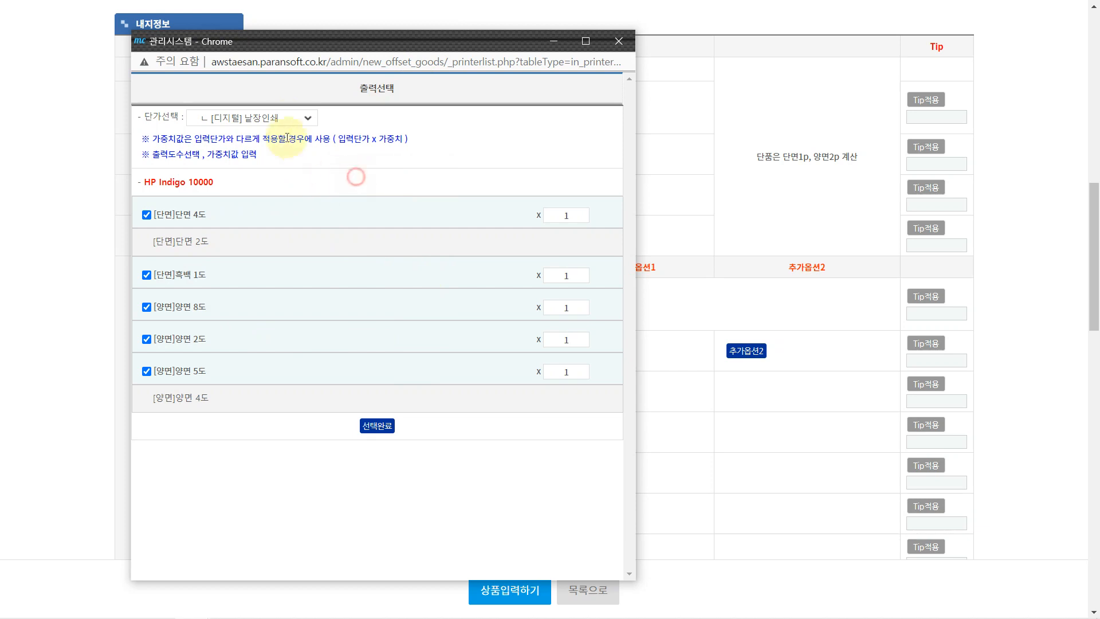
{"action": "left_click", "coordinate": [311, 119]}
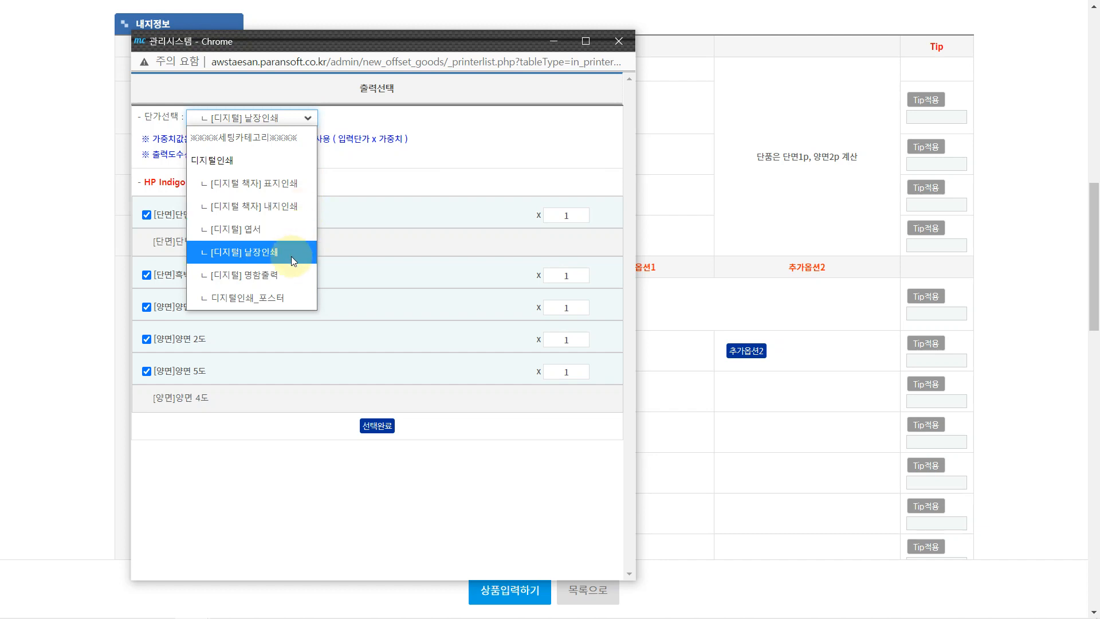
{"action": "left_click", "coordinate": [294, 298]}
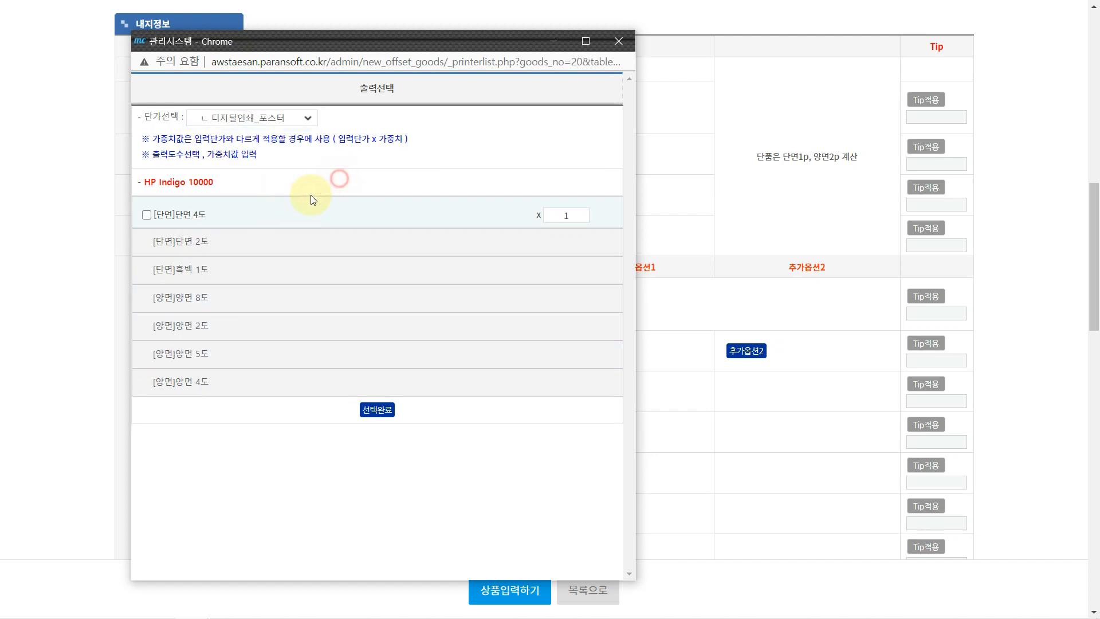
Step: Enable the [단면]단면 4도 print option for the HP Indigo 10000
{"action": "left_click_drag", "start_coordinate": [173, 216], "coordinate": [211, 219]}
{"action": "left_click", "coordinate": [186, 226]}
{"action": "left_click", "coordinate": [210, 217]}
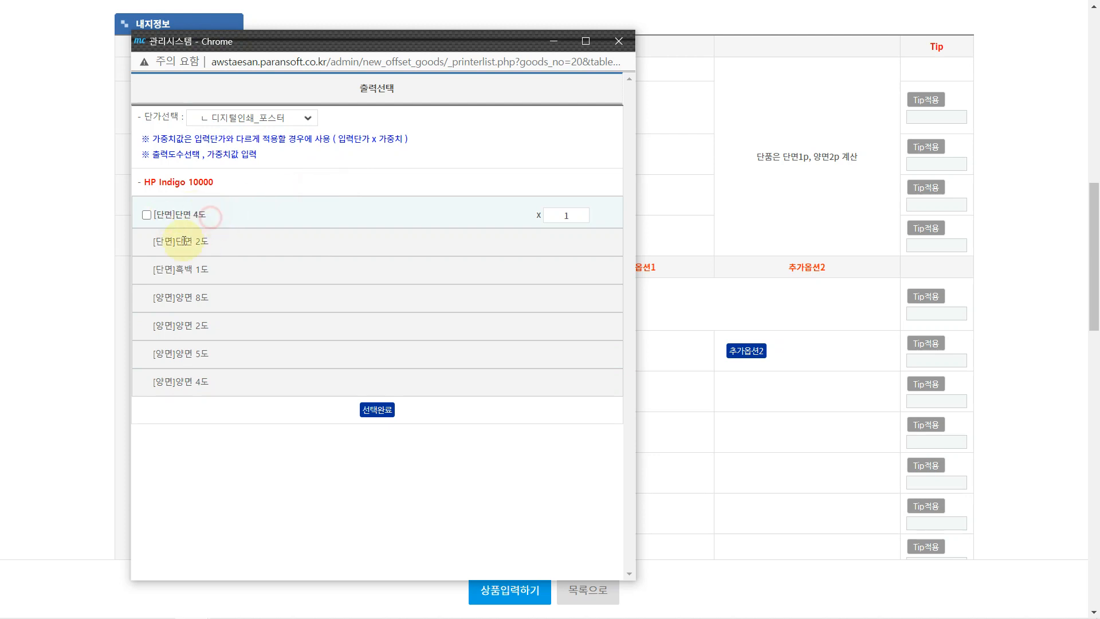
{"action": "left_click", "coordinate": [147, 214]}
{"action": "left_click_drag", "start_coordinate": [192, 216], "coordinate": [223, 216]}
{"action": "left_click", "coordinate": [223, 216]}
Step: Try weightings of 2, 3 and 0.8 for [단면]단면 4도 and set the value back to 1
{"action": "double_click", "coordinate": [573, 216]}
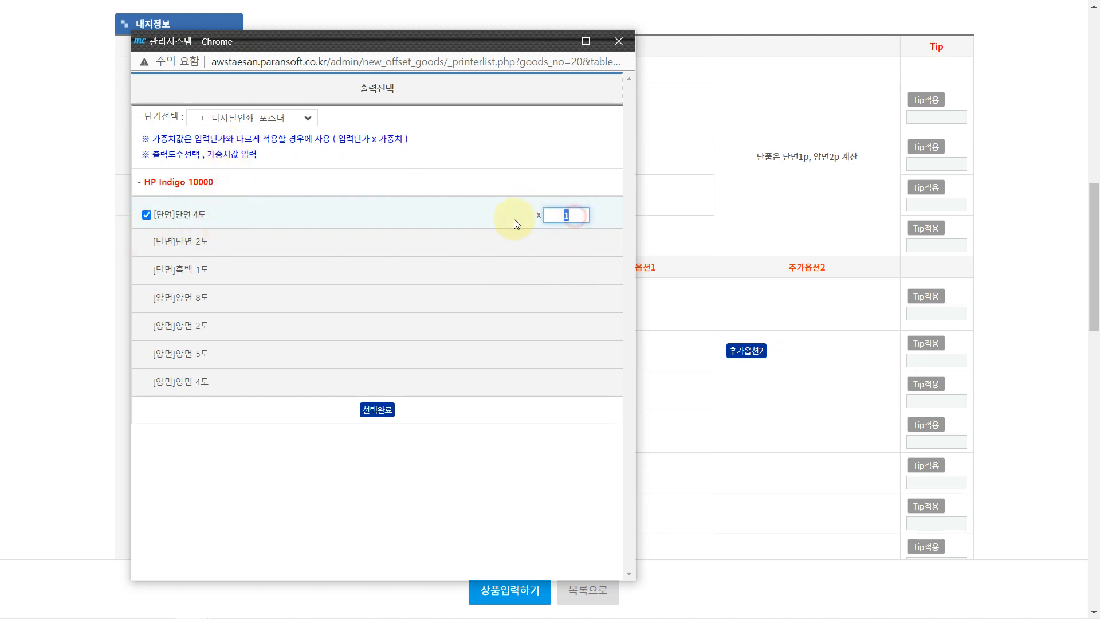
{"action": "type", "text": "2"}
{"action": "key", "text": "BackSpace"}
{"action": "type", "text": "3"}
{"action": "key", "text": "BackSpace"}
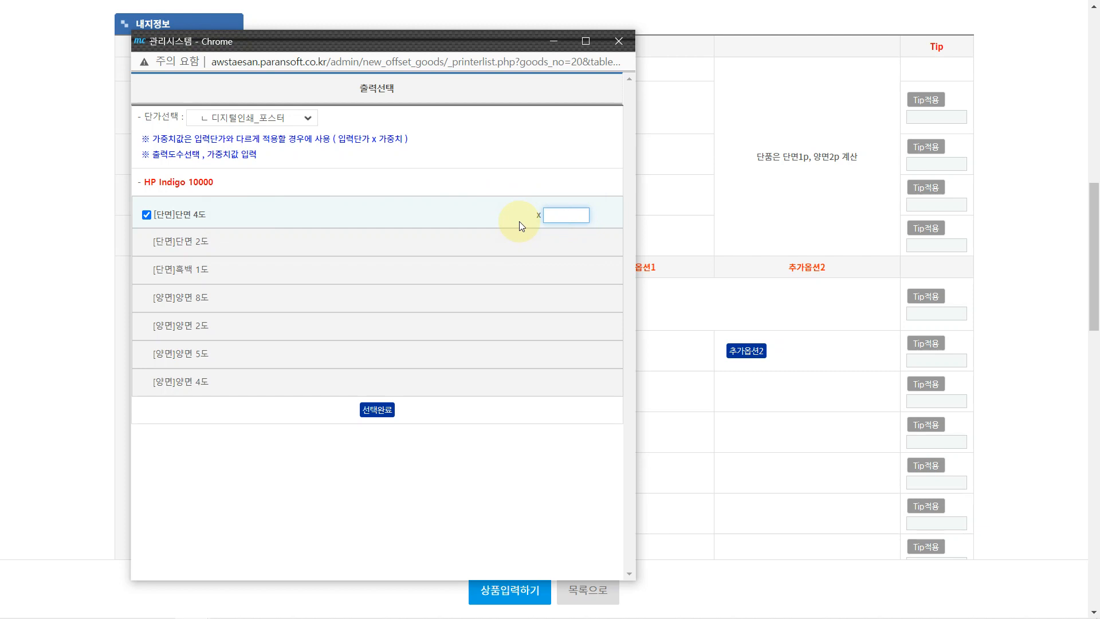
{"action": "type", "text": "0.8"}
{"action": "double_click", "coordinate": [575, 217]}
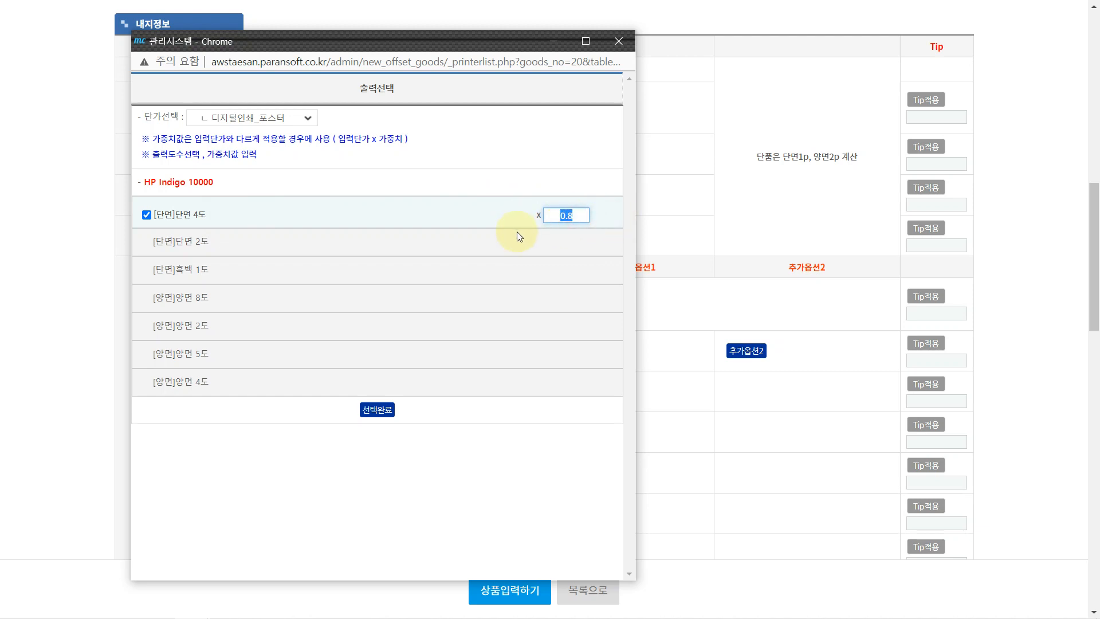
{"action": "type", "text": "1"}
{"action": "left_click", "coordinate": [502, 282]}
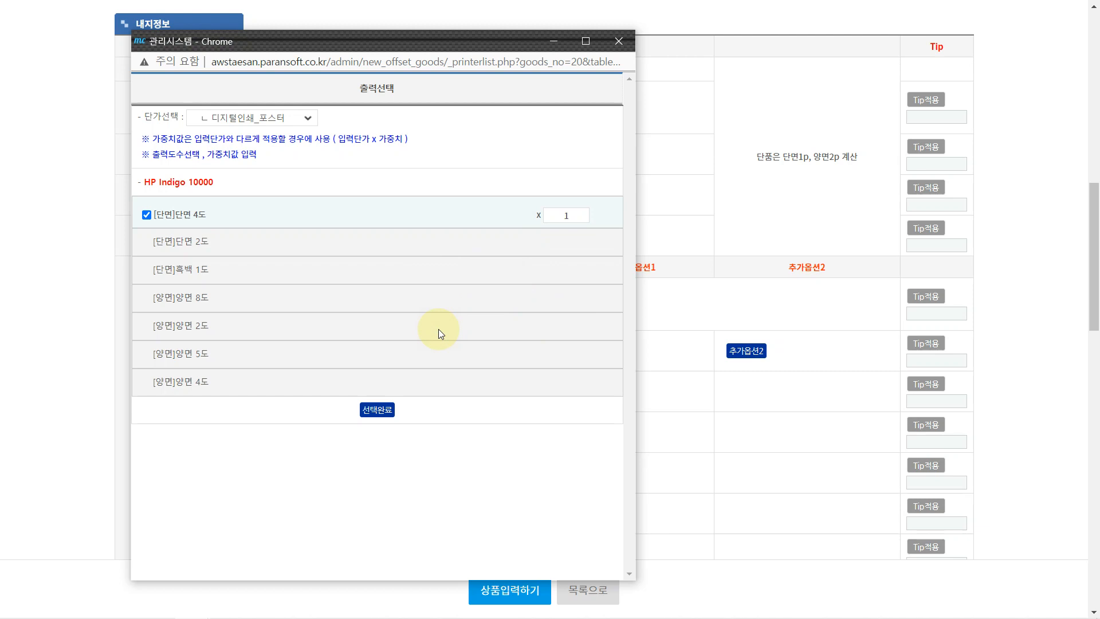
Step: Apply the print selection with [단면]단면 4도 and check the registered HP Indigo 10000 entry in the 내지출력 row
{"action": "double_click", "coordinate": [567, 215]}
{"action": "left_click", "coordinate": [537, 311]}
{"action": "left_click", "coordinate": [382, 412]}
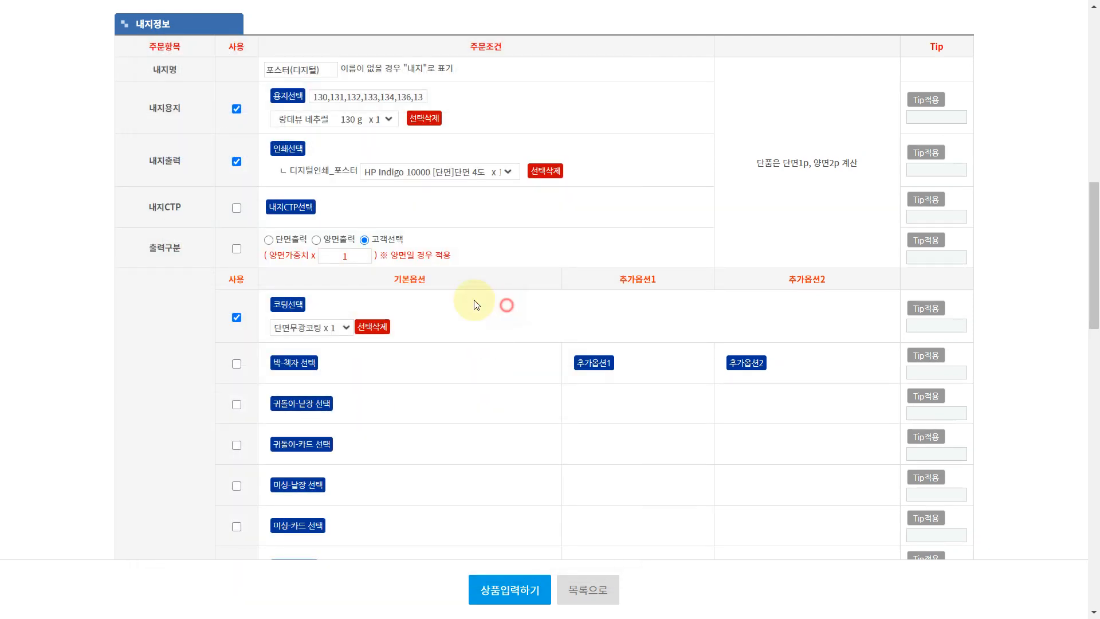
{"action": "left_click_drag", "start_coordinate": [298, 170], "coordinate": [356, 173]}
{"action": "left_click", "coordinate": [354, 173]}
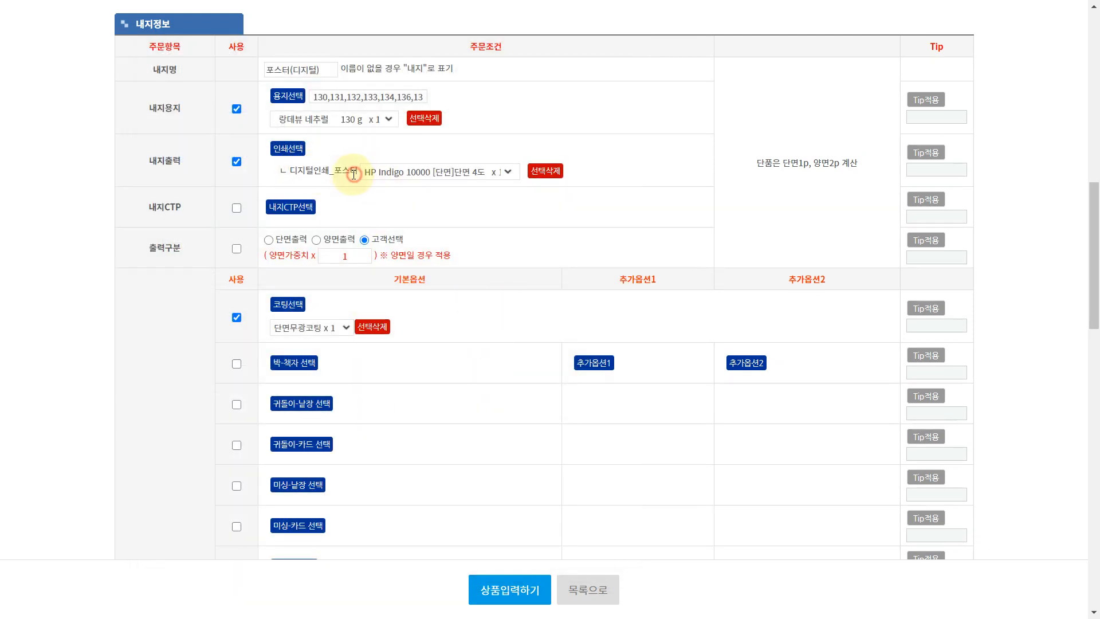
{"action": "left_click_drag", "start_coordinate": [287, 171], "coordinate": [352, 172]}
{"action": "left_click", "coordinate": [355, 172]}
{"action": "left_click", "coordinate": [435, 172]}
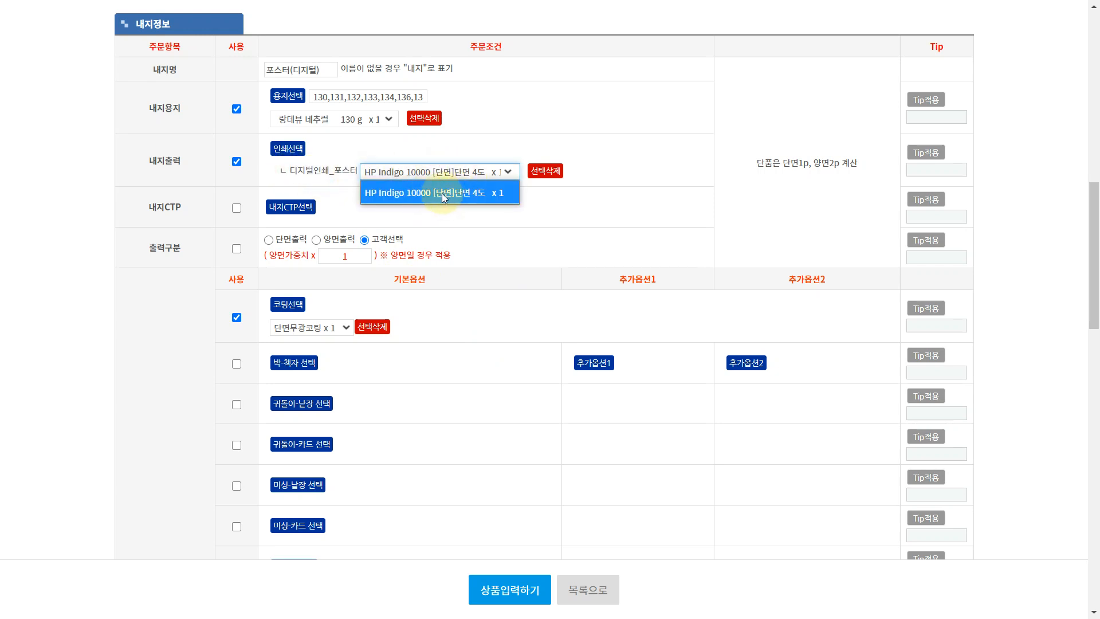
{"action": "left_click", "coordinate": [442, 194]}
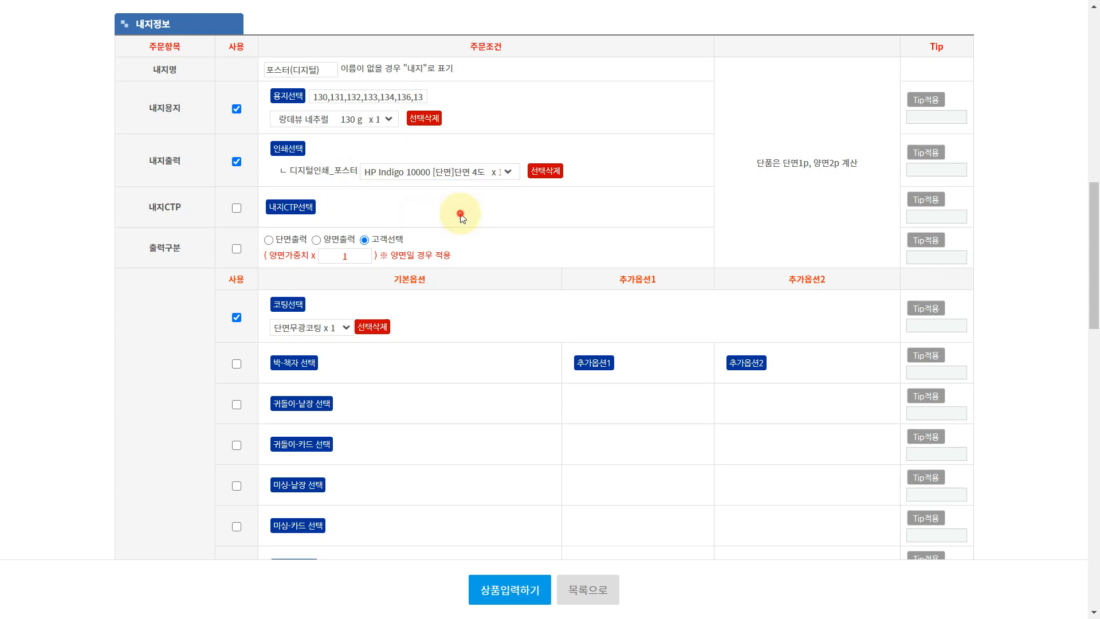
Step: Enable 내지CTP for the inner pages and register A2(420*594) as its CTP plate size
{"action": "left_click_drag", "start_coordinate": [147, 207], "coordinate": [180, 217]}
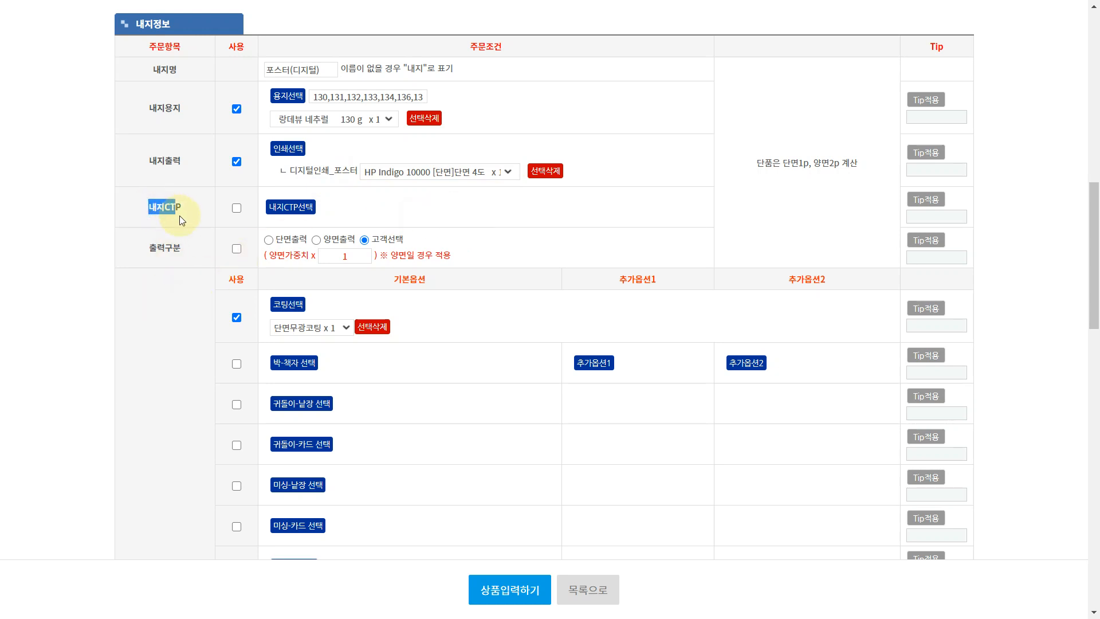
{"action": "left_click", "coordinate": [481, 226]}
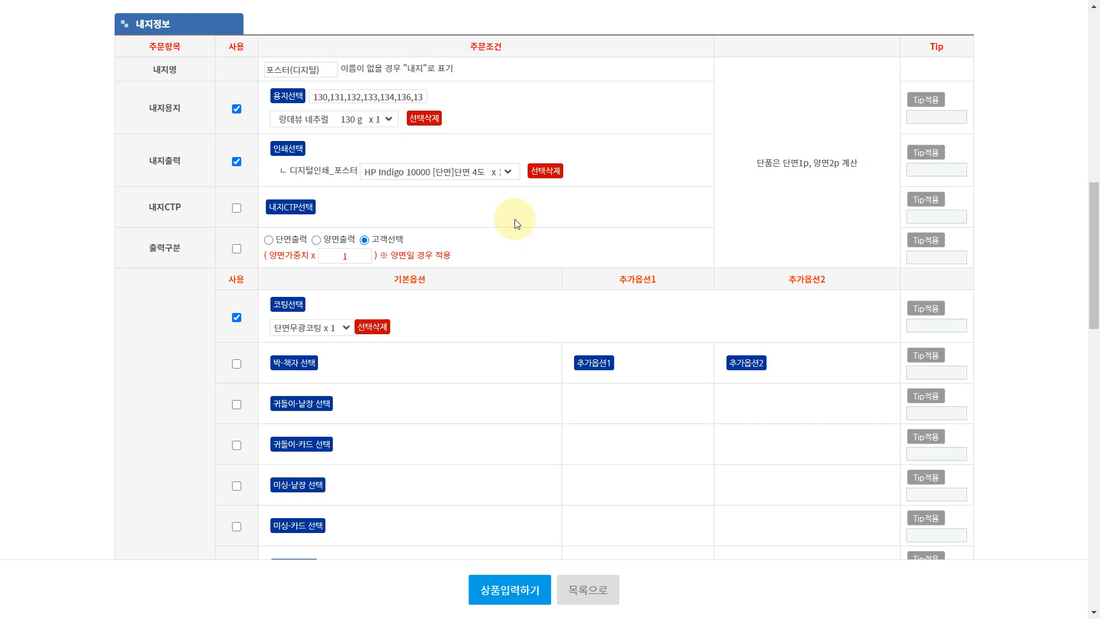
{"action": "left_click", "coordinate": [236, 208]}
{"action": "left_click", "coordinate": [296, 209]}
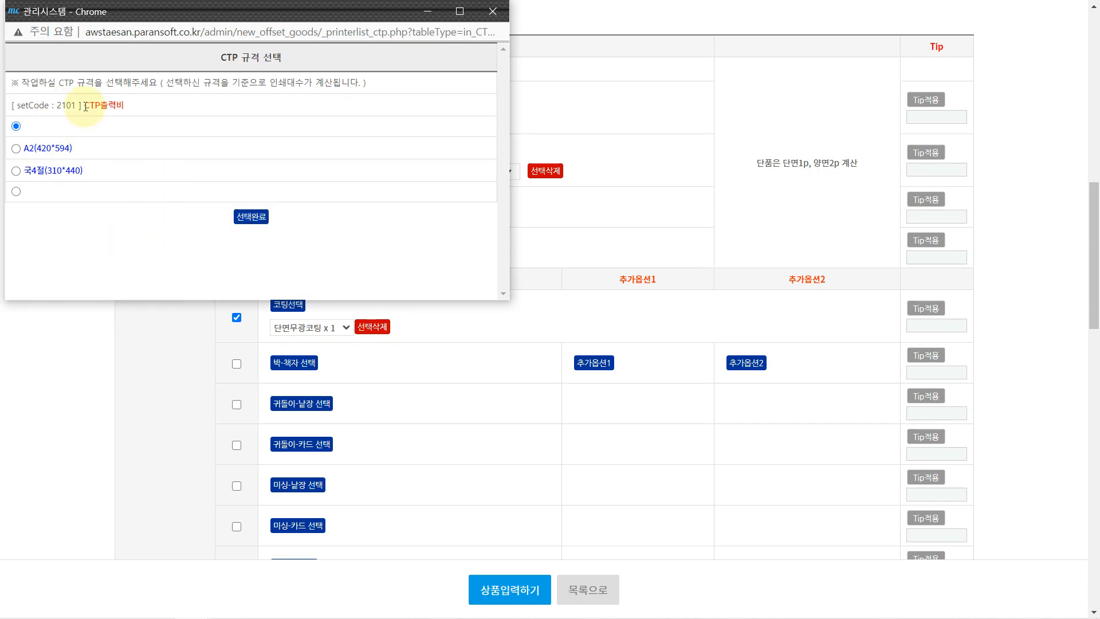
{"action": "left_click_drag", "start_coordinate": [85, 107], "coordinate": [127, 106]}
{"action": "left_click", "coordinate": [115, 147]}
{"action": "left_click", "coordinate": [120, 147]}
{"action": "left_click", "coordinate": [16, 149]}
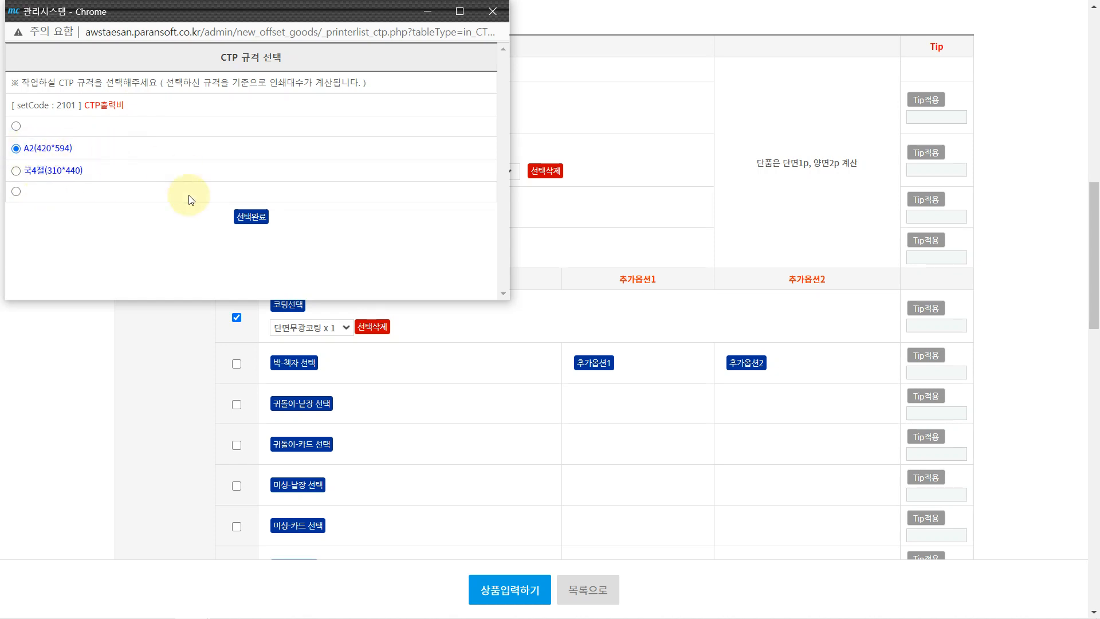
{"action": "left_click", "coordinate": [251, 217]}
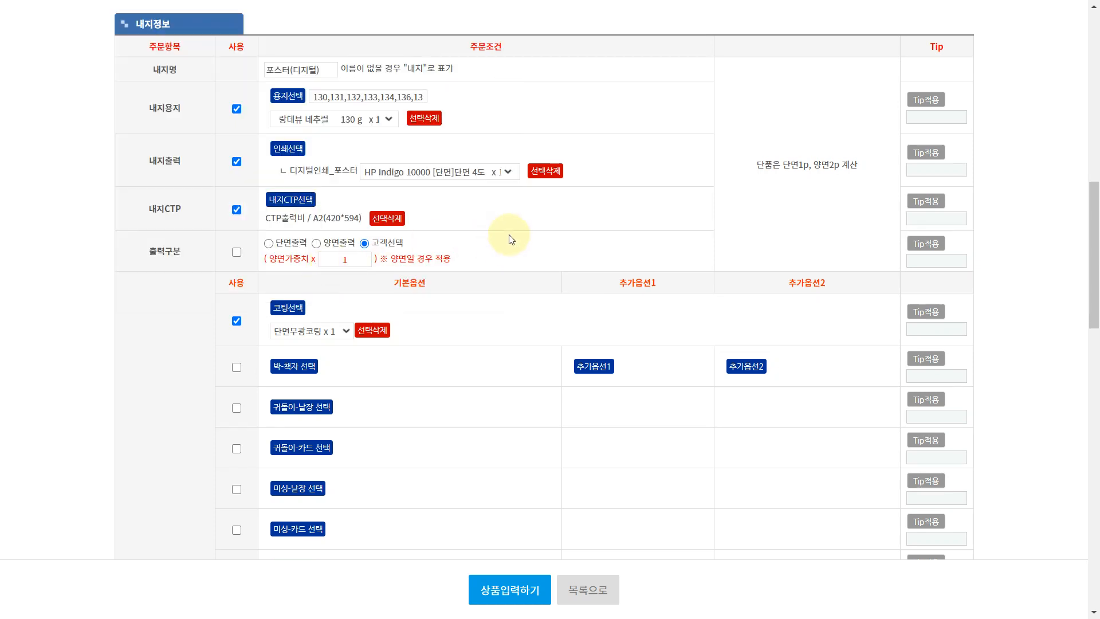
Step: Review the inner-page CTP entry alongside the 내지용지 and 내지출력 rows, comparing it with the 디지털인쇄_포스터 print category
{"action": "left_click", "coordinate": [511, 232]}
{"action": "left_click_drag", "start_coordinate": [342, 221], "coordinate": [282, 218]}
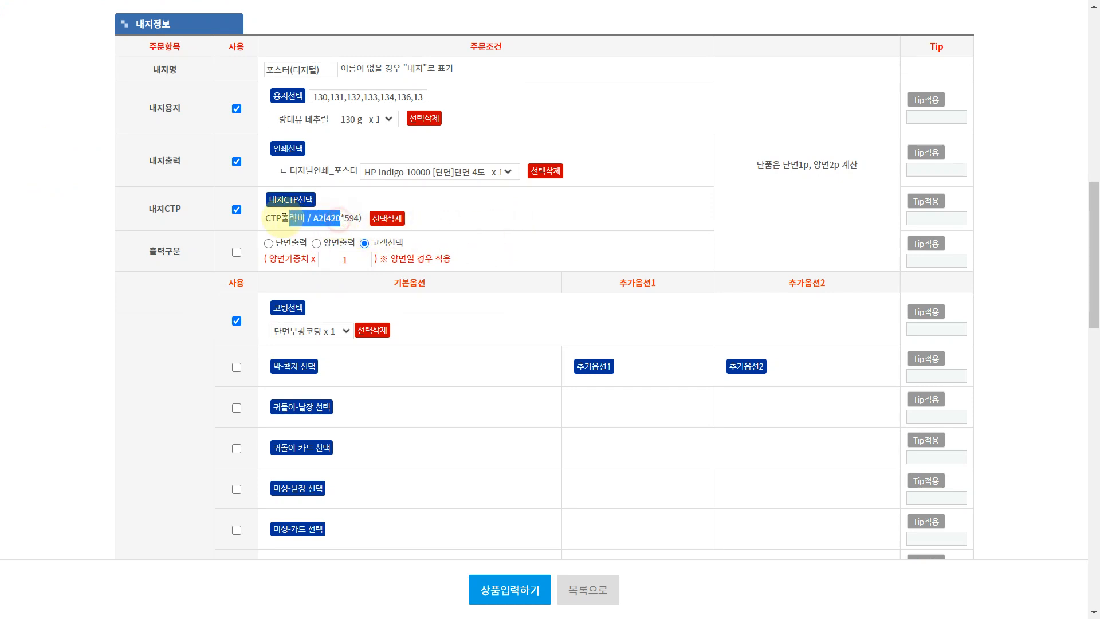
{"action": "left_click", "coordinate": [281, 218]}
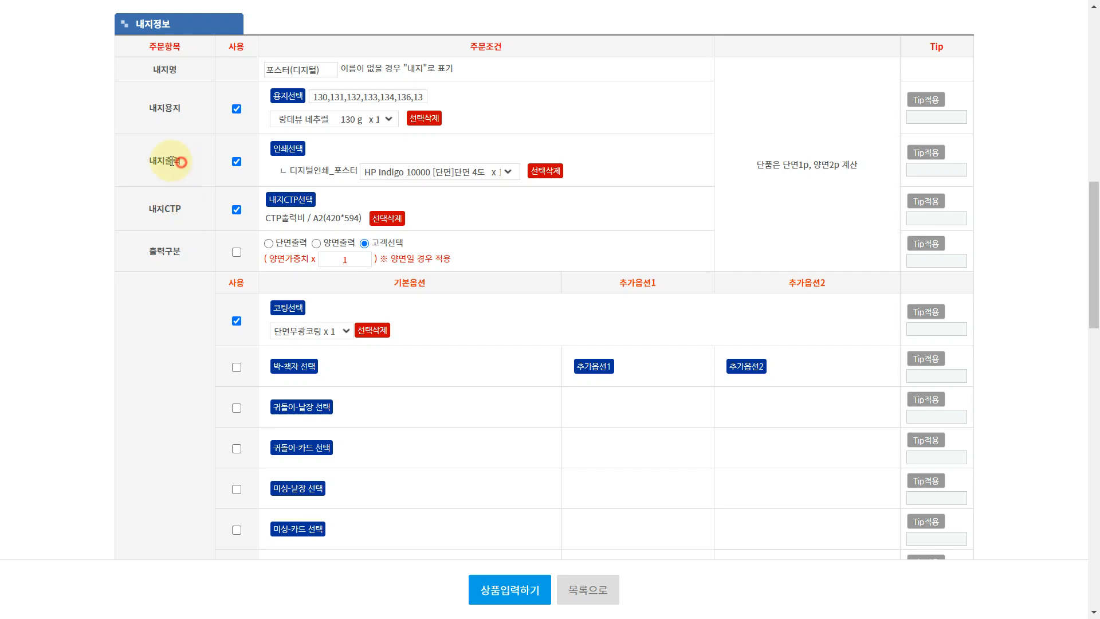
{"action": "left_click_drag", "start_coordinate": [181, 162], "coordinate": [205, 177]}
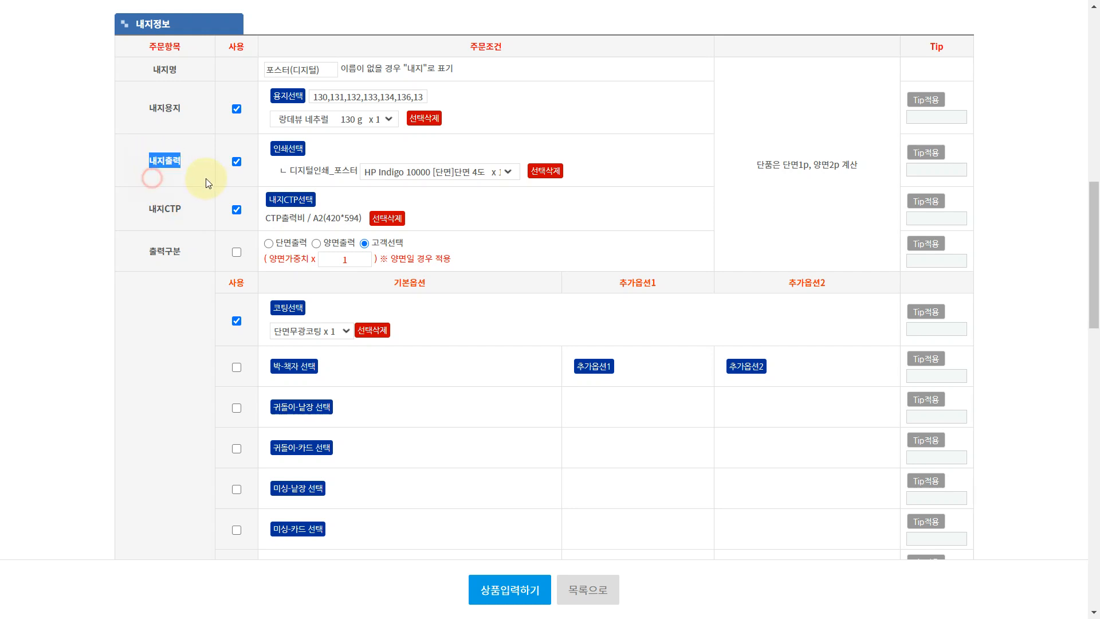
{"action": "left_click", "coordinate": [205, 177]}
{"action": "left_click_drag", "start_coordinate": [184, 109], "coordinate": [148, 109]}
{"action": "left_click", "coordinate": [151, 109]}
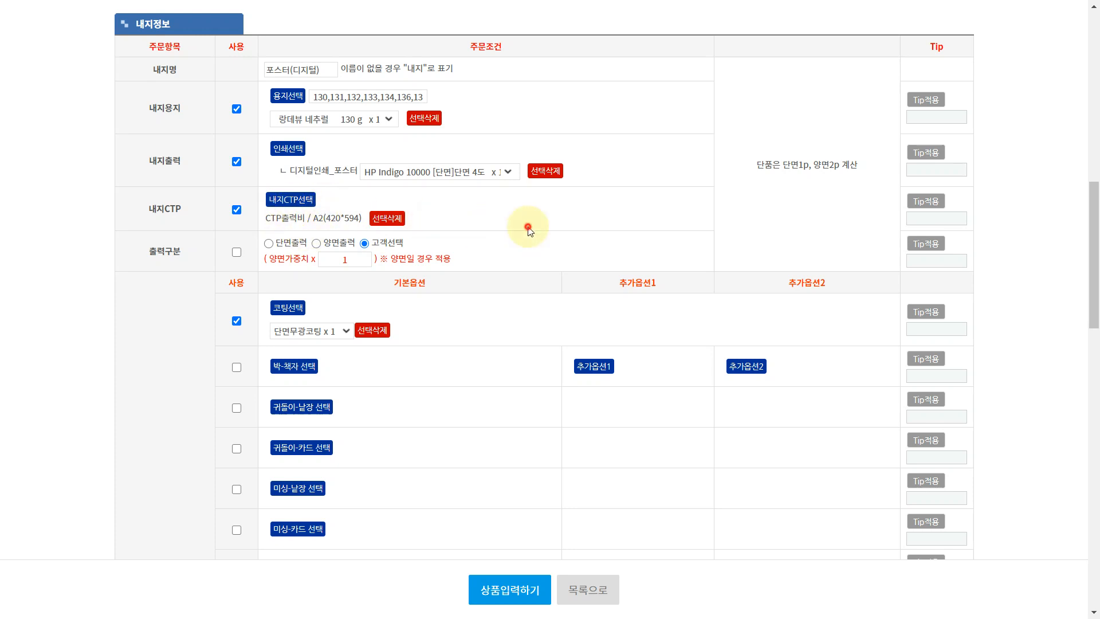
{"action": "left_click", "coordinate": [570, 225]}
{"action": "left_click", "coordinate": [645, 226]}
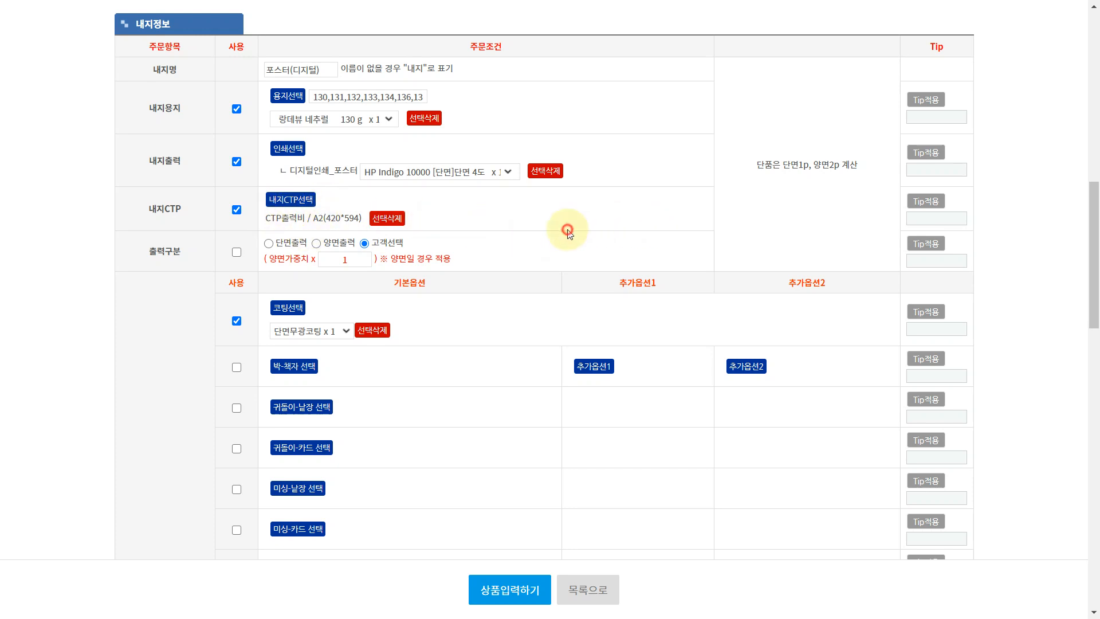
{"action": "left_click", "coordinate": [522, 239]}
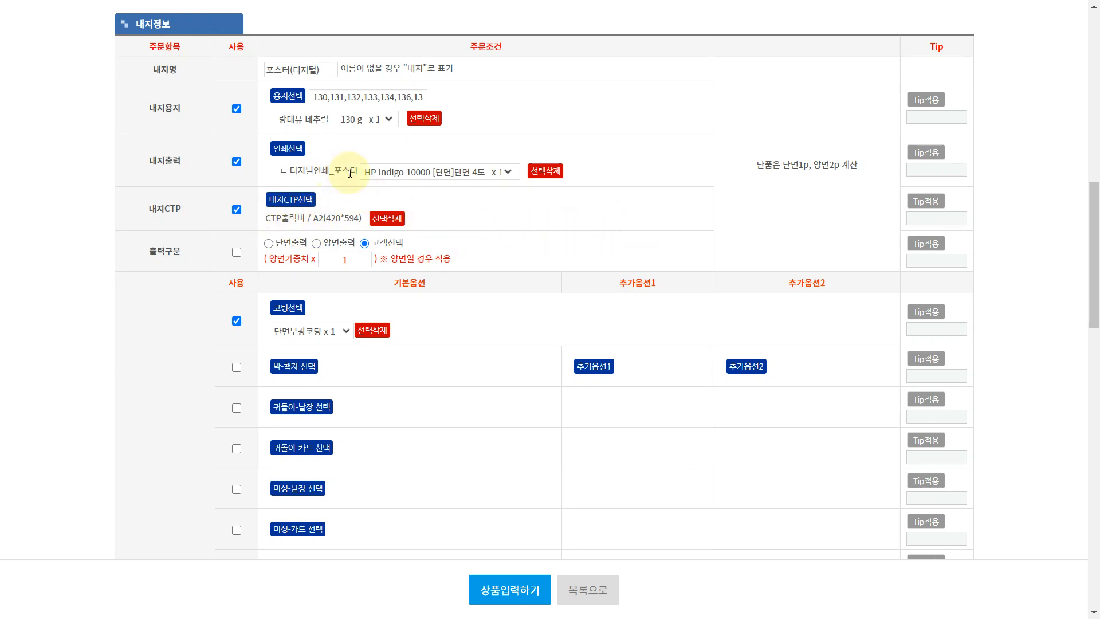
{"action": "left_click_drag", "start_coordinate": [356, 171], "coordinate": [289, 171]}
{"action": "left_click", "coordinate": [306, 183]}
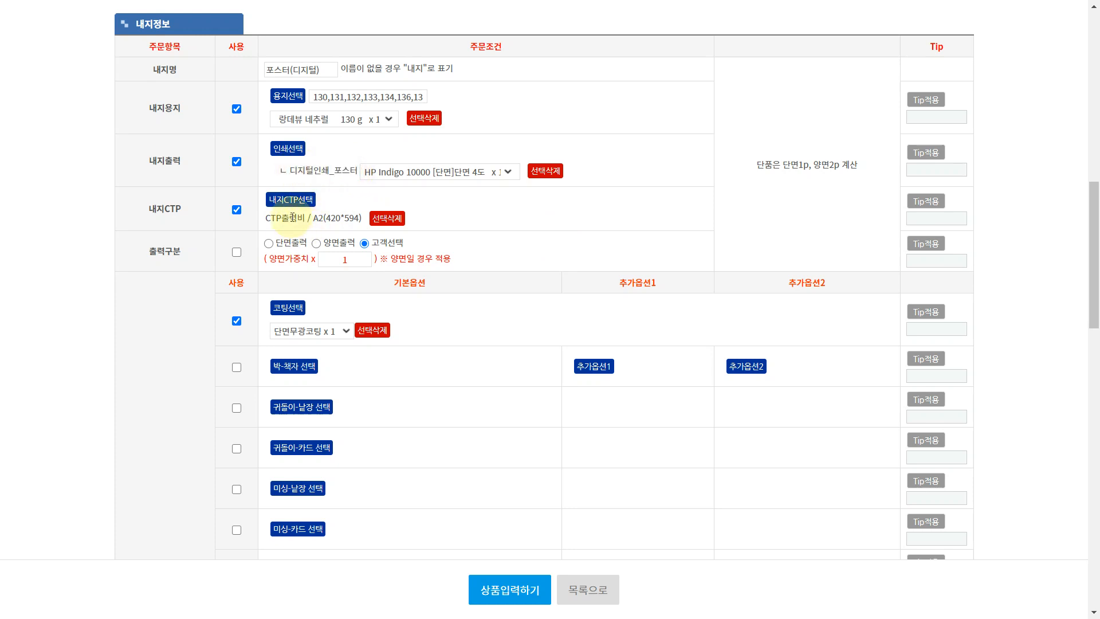
{"action": "left_click_drag", "start_coordinate": [307, 219], "coordinate": [266, 218]}
{"action": "left_click", "coordinate": [267, 218]}
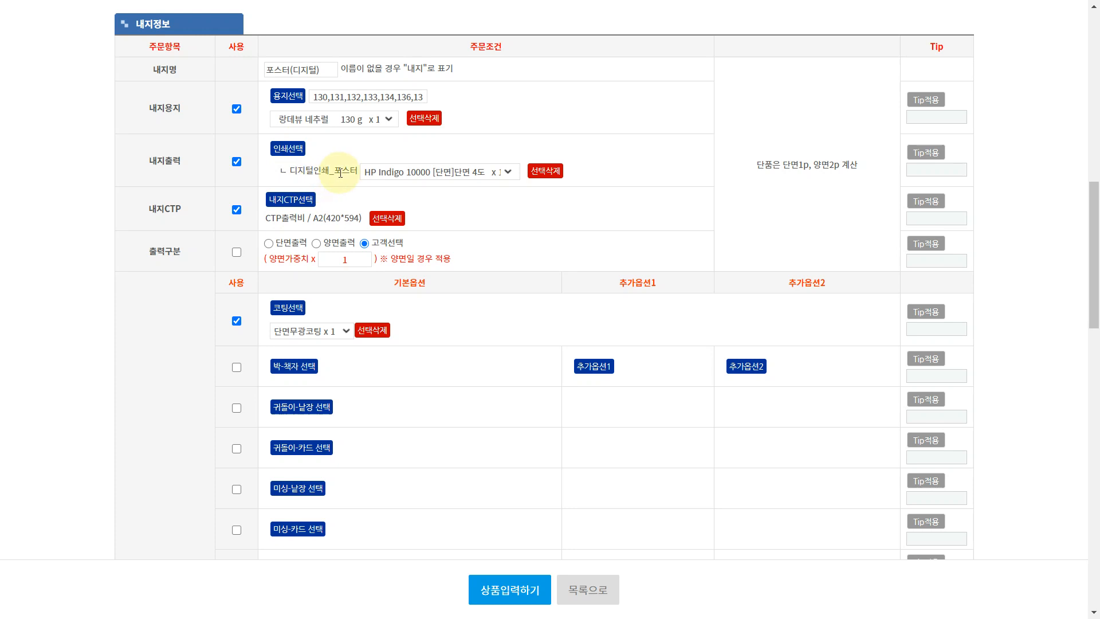
{"action": "left_click", "coordinate": [359, 172]}
{"action": "left_click", "coordinate": [326, 170]}
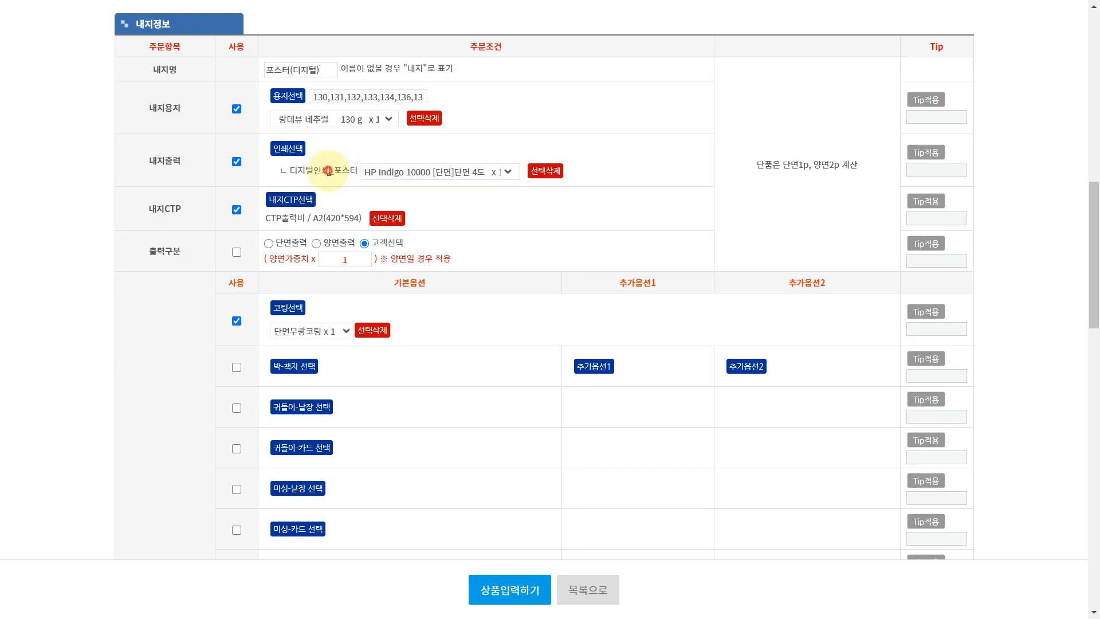
Step: Discard the registered print settings and register [단면]단면 4도 again under the 디지털인쇄_포스터 price category
{"action": "left_click", "coordinate": [288, 149]}
{"action": "left_click", "coordinate": [624, 82]}
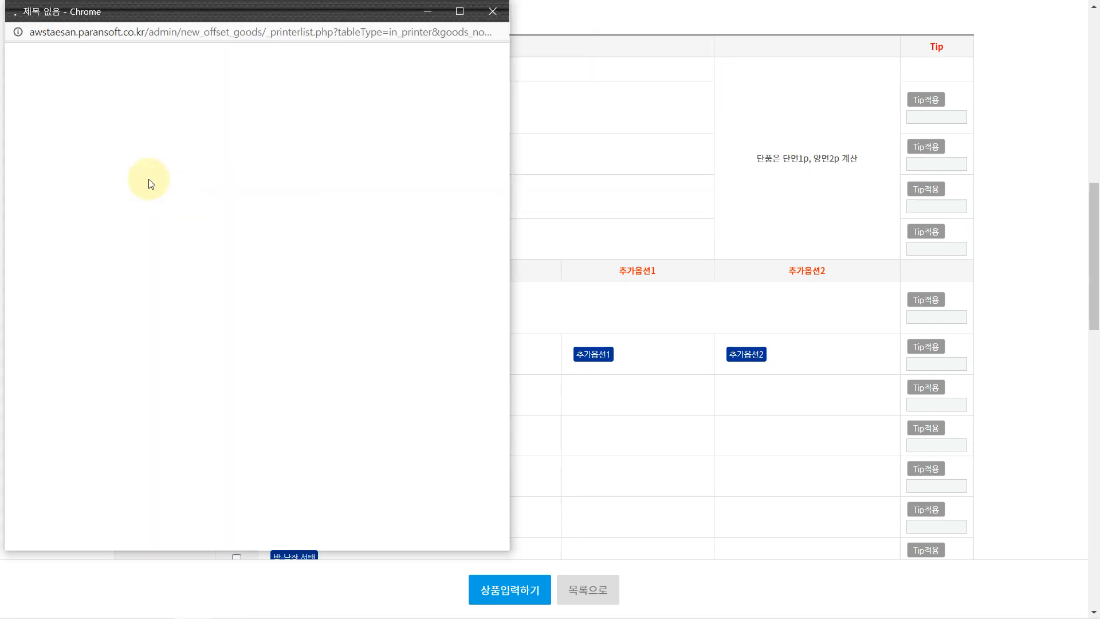
{"action": "left_click", "coordinate": [163, 93]}
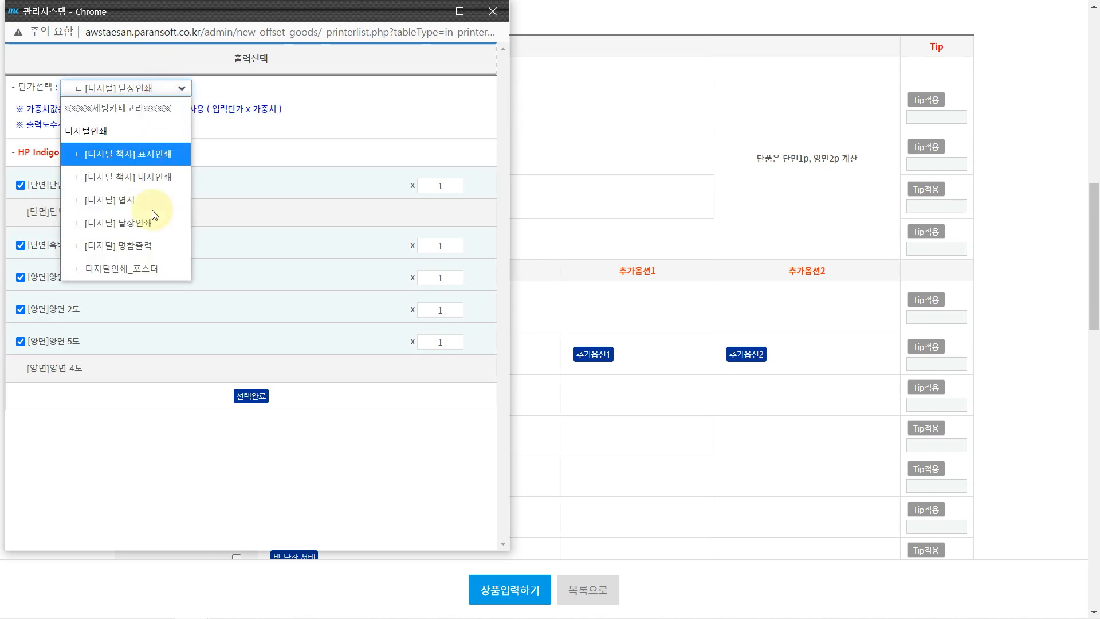
{"action": "left_click", "coordinate": [162, 269]}
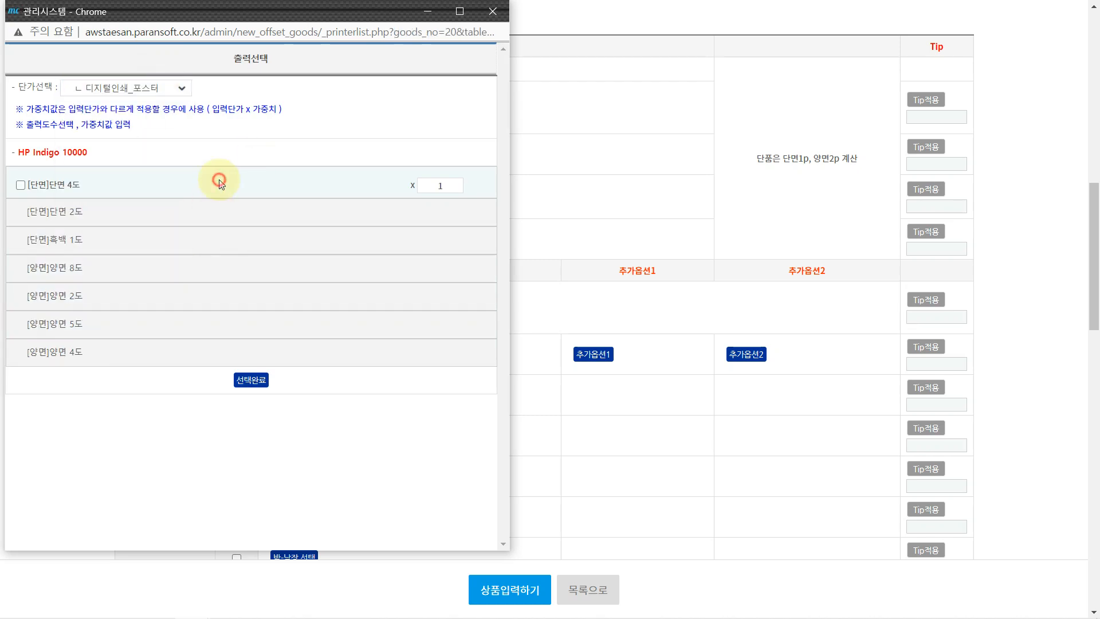
{"action": "left_click", "coordinate": [168, 86]}
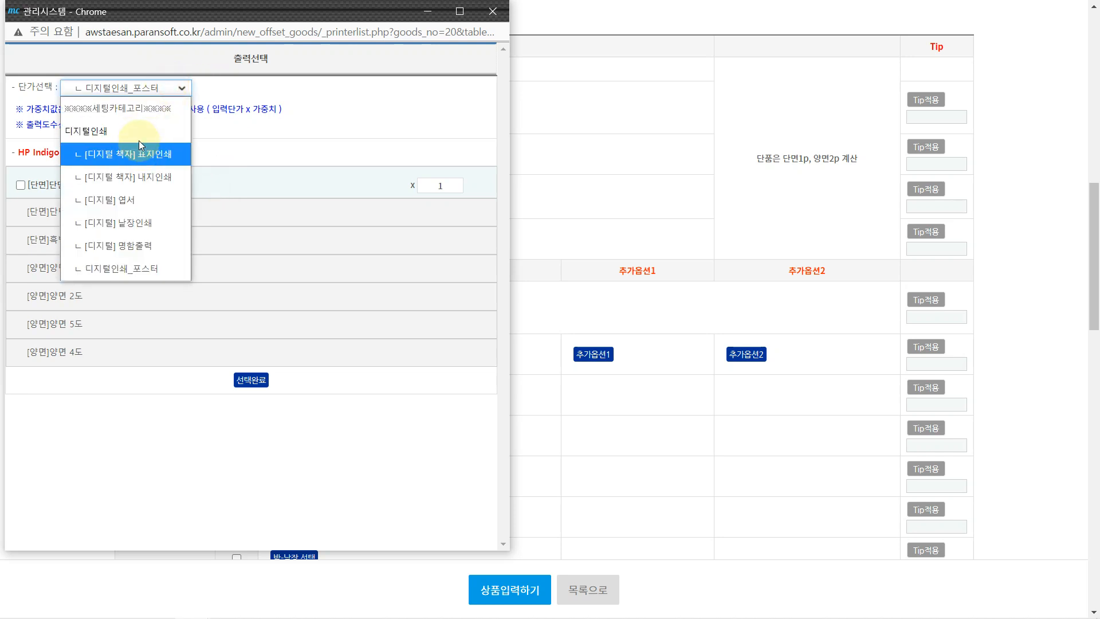
{"action": "left_click", "coordinate": [135, 269]}
{"action": "left_click", "coordinate": [21, 185]}
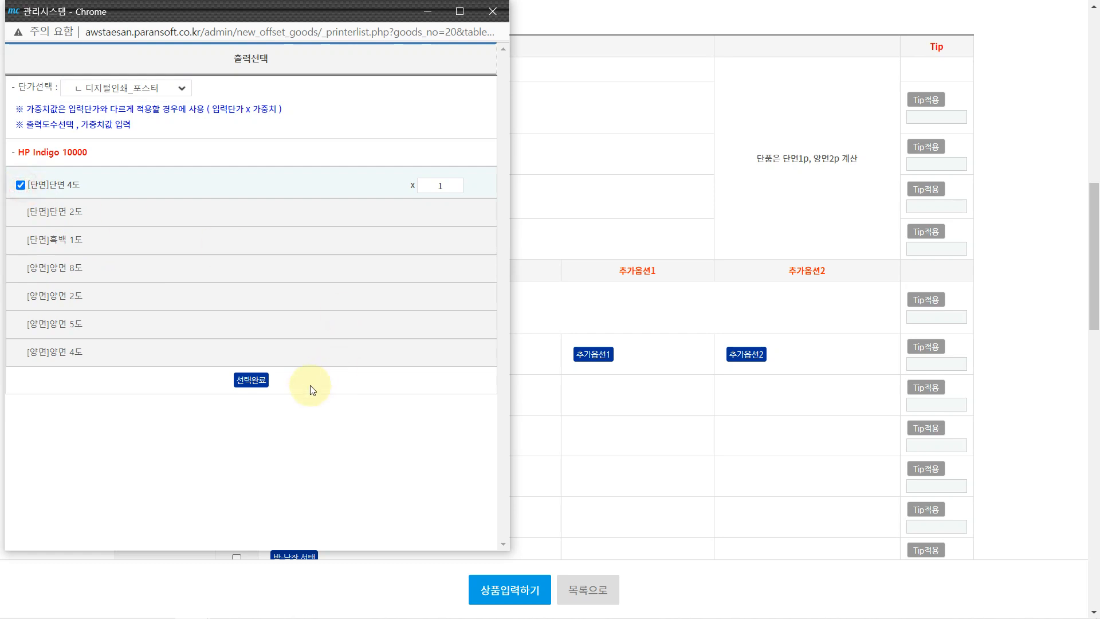
{"action": "left_click", "coordinate": [260, 380]}
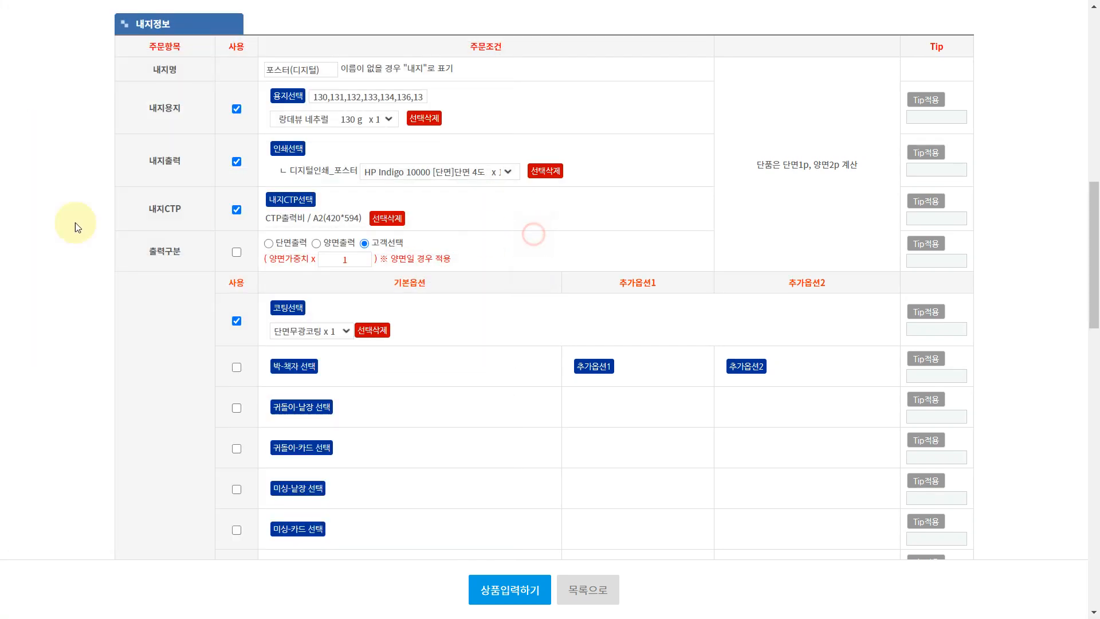
{"action": "left_click", "coordinate": [512, 215]}
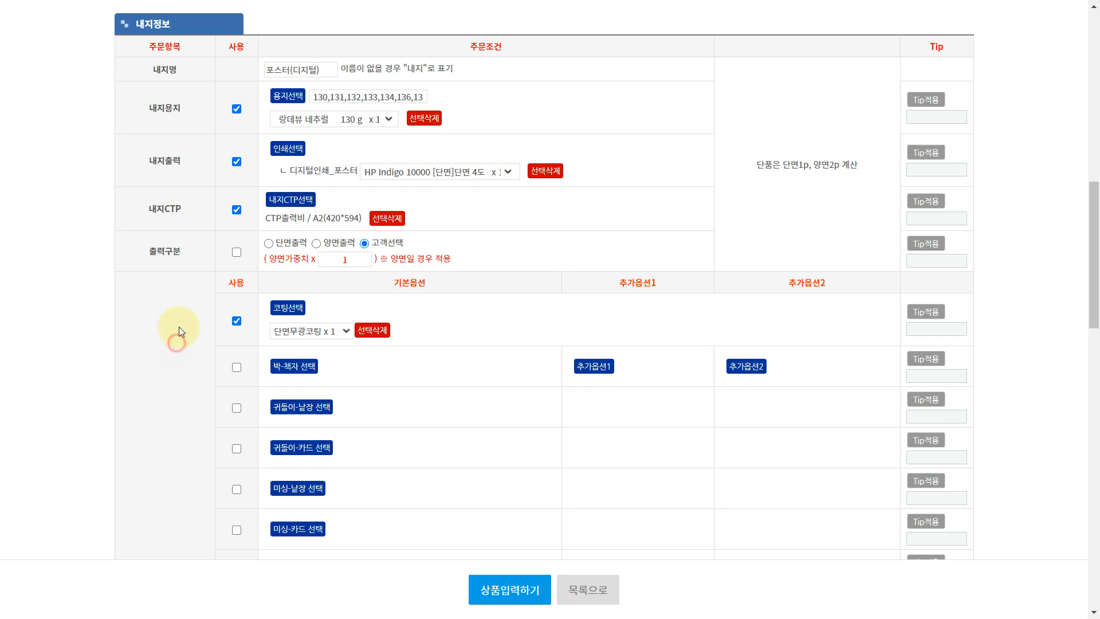
Step: Check the 고객선택 choice in the 출력구분 row and enable 출력구분 for the product
{"action": "scroll", "coordinate": [178, 313], "scroll_direction": "down", "scroll_amount": 1}
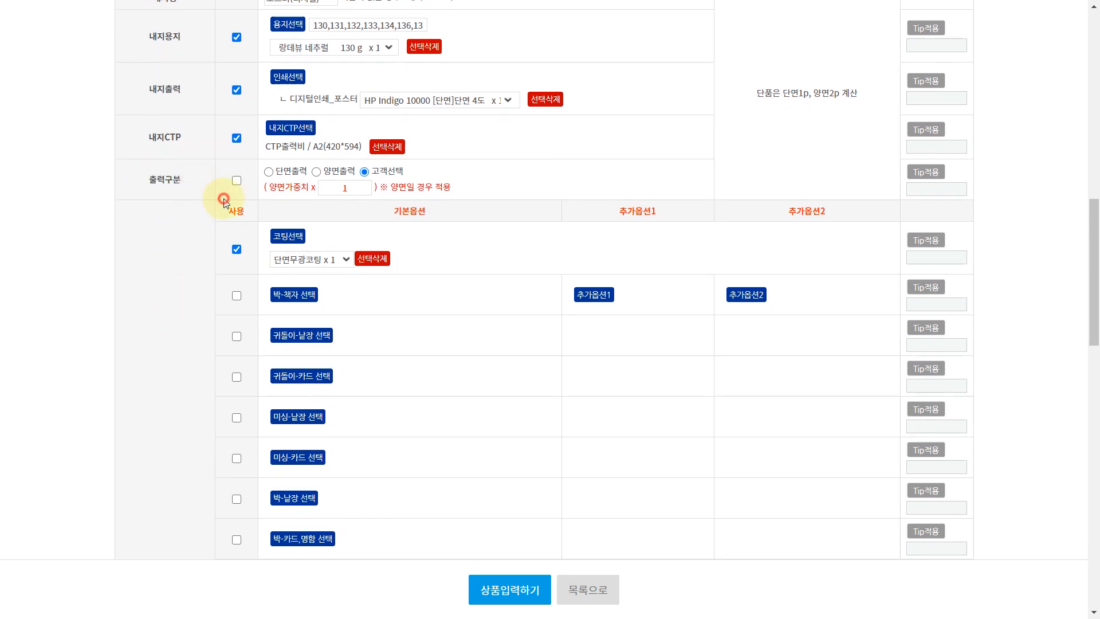
{"action": "left_click", "coordinate": [390, 170]}
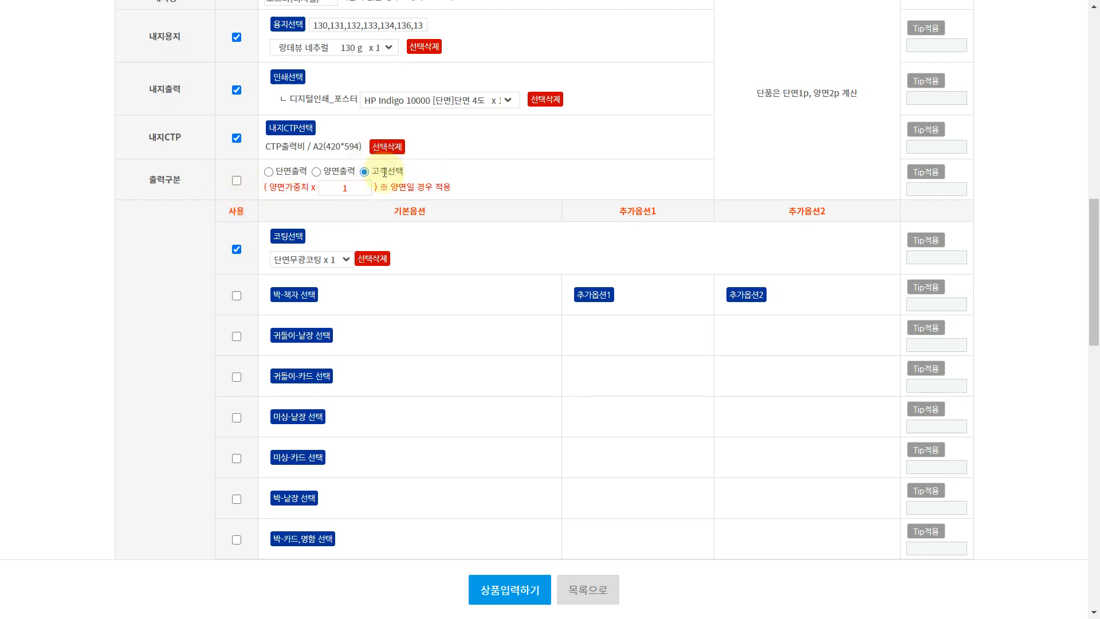
{"action": "left_click_drag", "start_coordinate": [372, 171], "coordinate": [407, 172]}
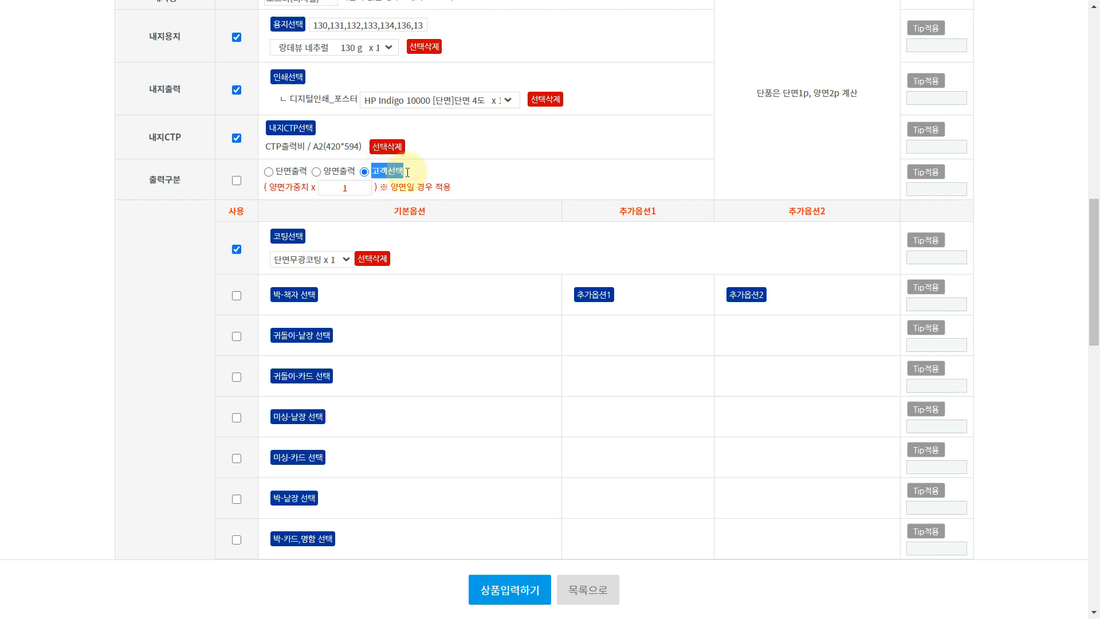
{"action": "left_click", "coordinate": [408, 172]}
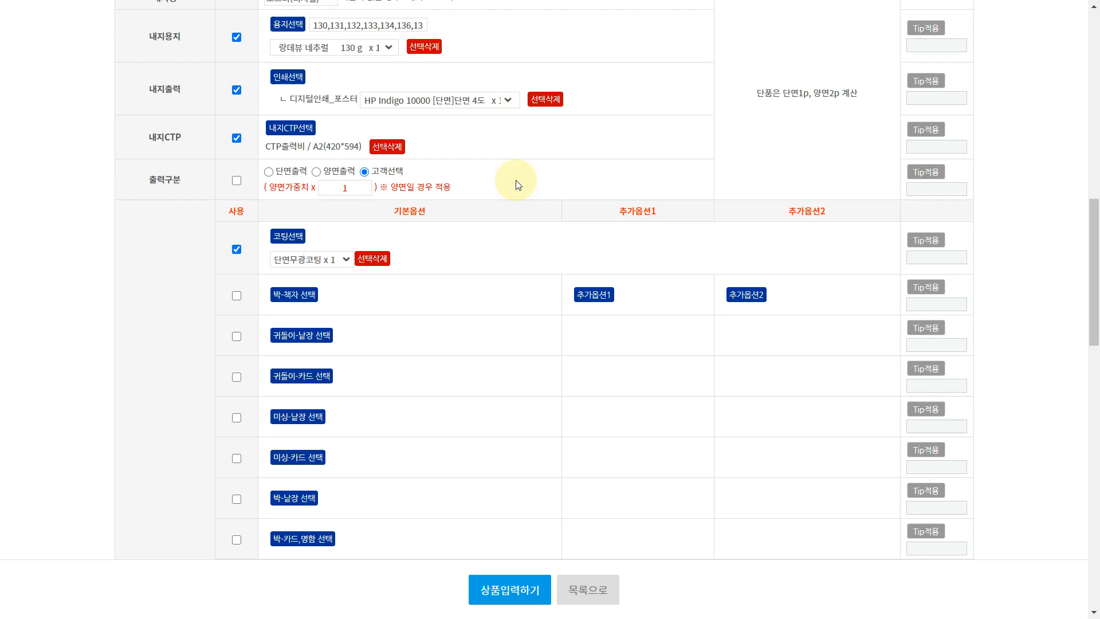
{"action": "left_click", "coordinate": [237, 181]}
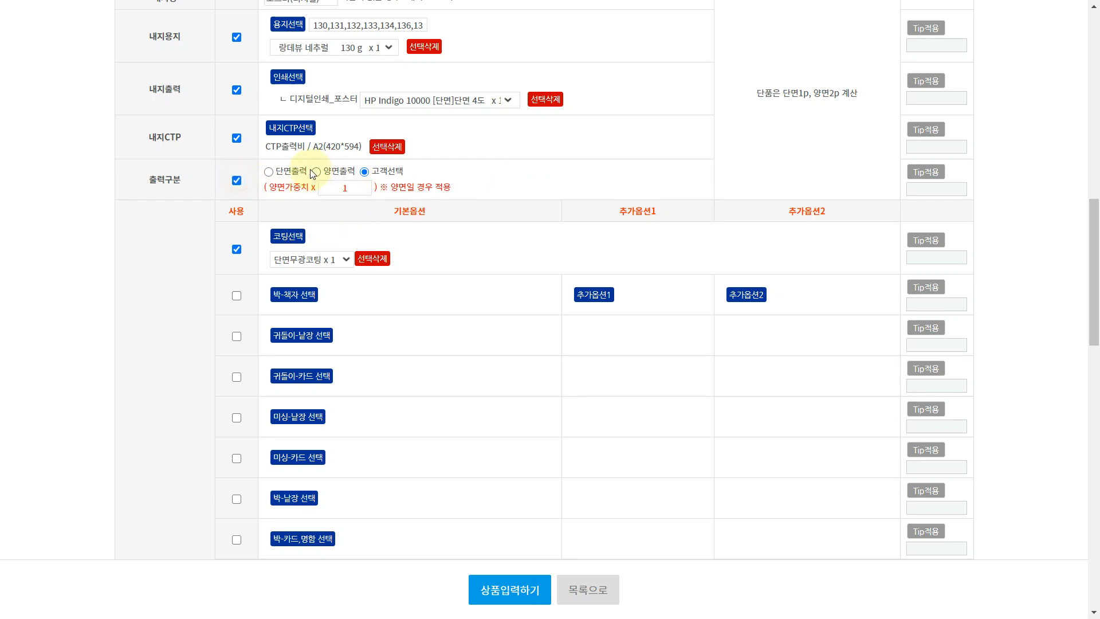
Step: Set the 출력구분 output type to 단면출력
{"action": "left_click", "coordinate": [268, 172]}
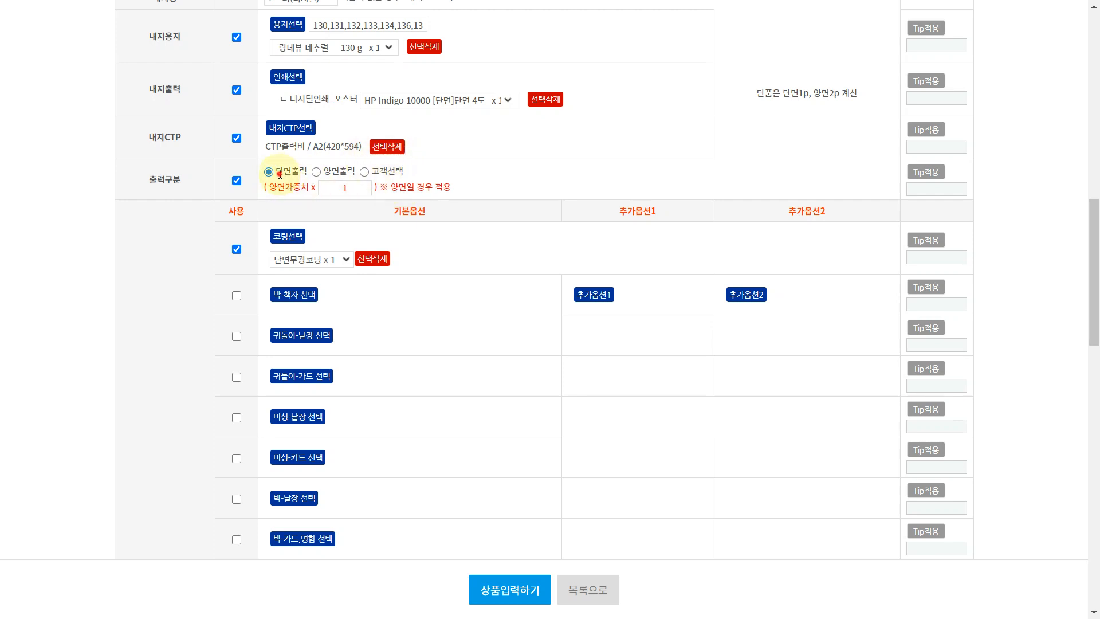
{"action": "left_click_drag", "start_coordinate": [279, 173], "coordinate": [304, 173]}
{"action": "left_click", "coordinate": [305, 173]}
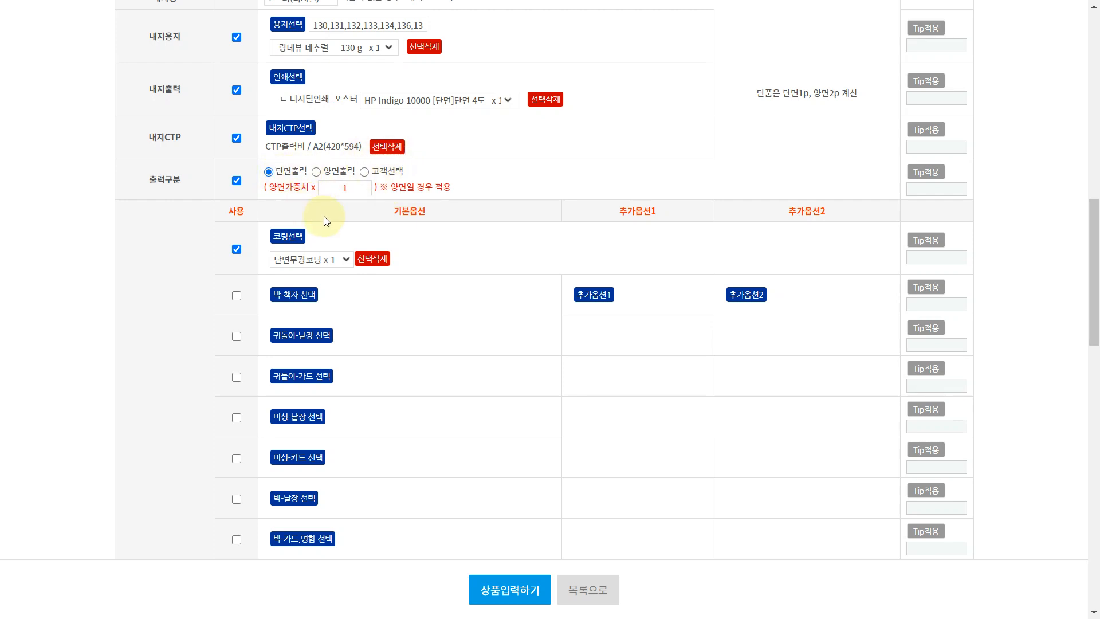
Step: Set the 출력구분 output type to 양면출력 and check its 양면가중치 field
{"action": "left_click", "coordinate": [348, 213]}
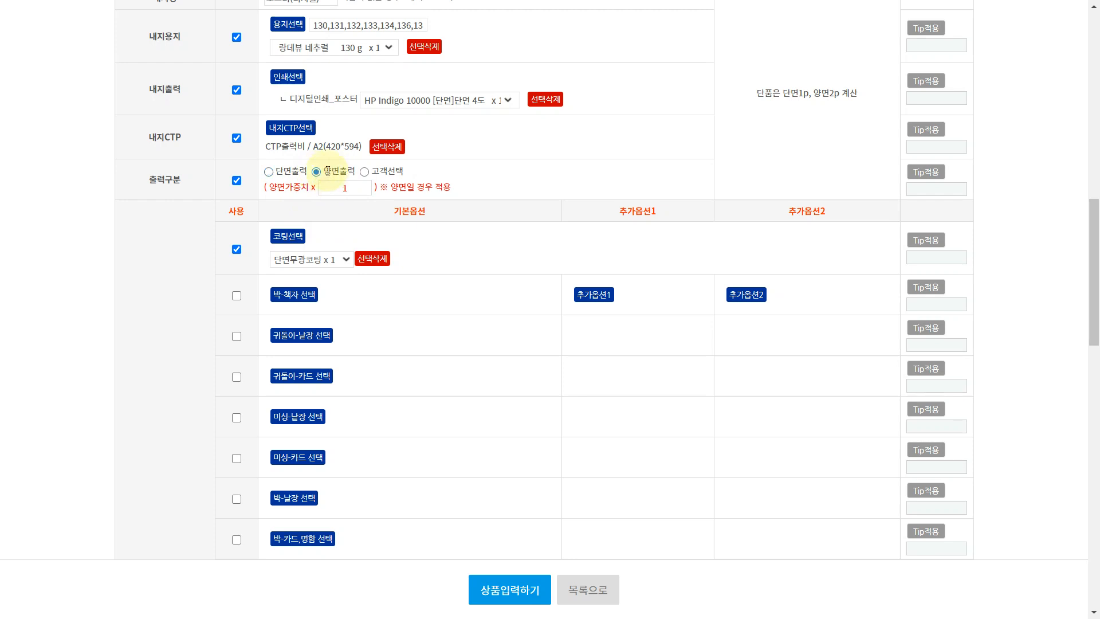
{"action": "mouse_move", "coordinate": [329, 173]}
{"action": "left_mouse_down"}
{"action": "mouse_move", "coordinate": [353, 173]}
{"action": "mouse_move", "coordinate": [359, 189]}
{"action": "mouse_move", "coordinate": [329, 187]}
{"action": "left_mouse_up"}
{"action": "left_click", "coordinate": [352, 173]}
{"action": "left_click", "coordinate": [349, 213]}
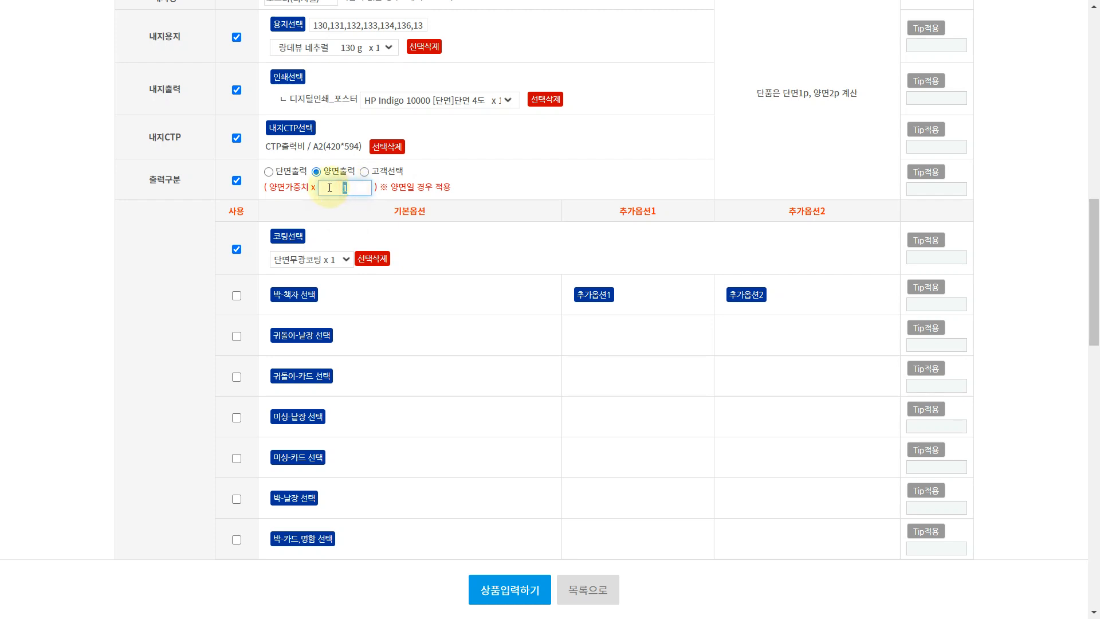
{"action": "left_click", "coordinate": [360, 218]}
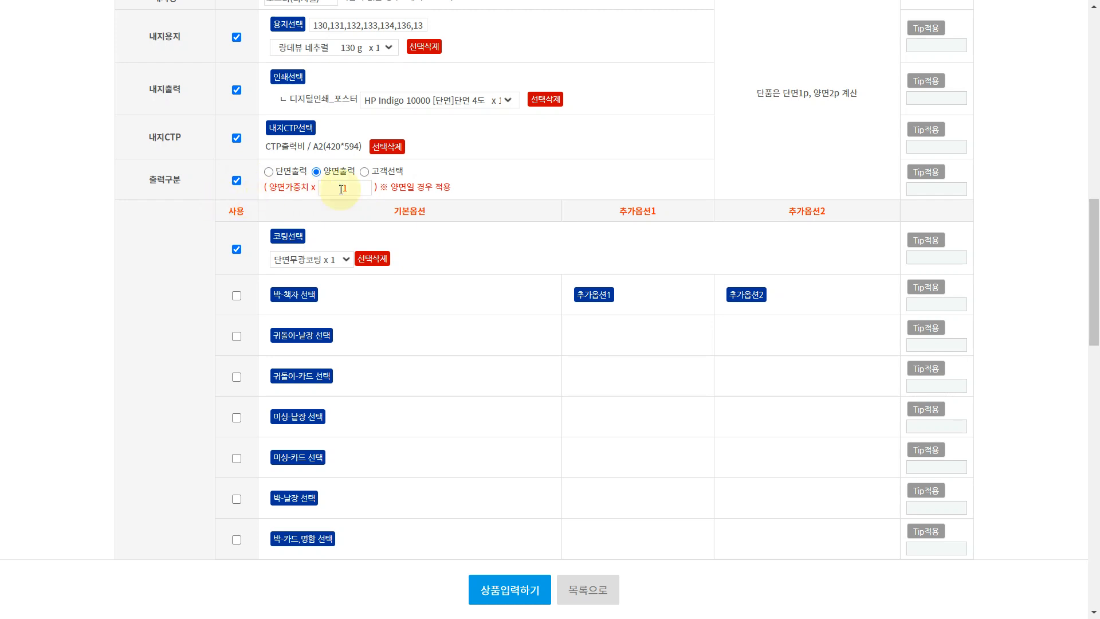
Step: Set the 양면가중치 of the 출력구분 row to 1.2
{"action": "left_click", "coordinate": [318, 226]}
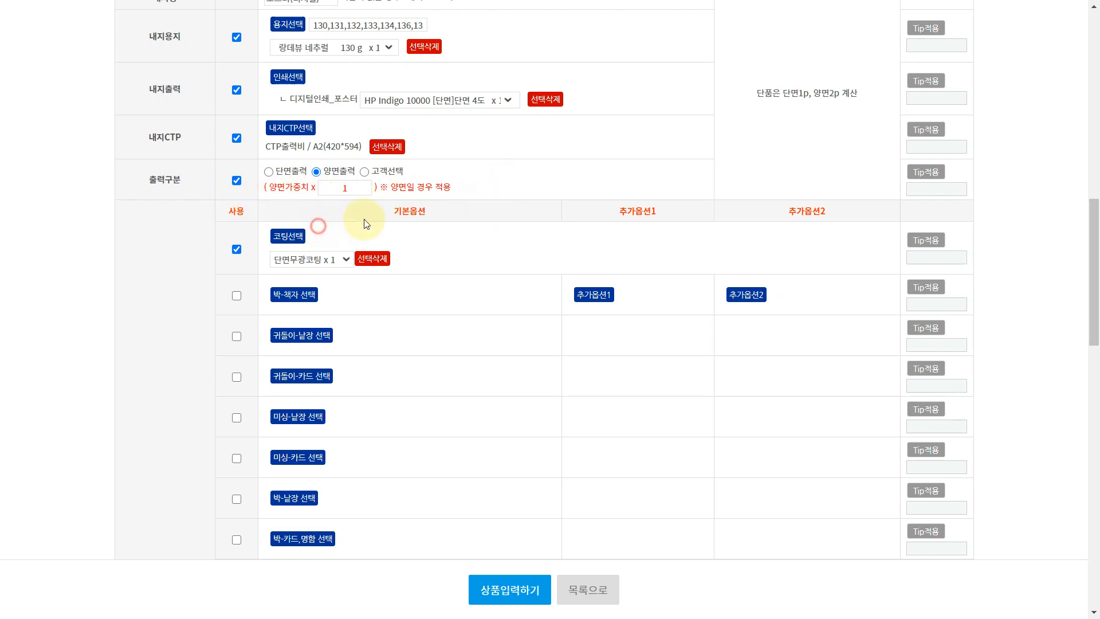
{"action": "double_click", "coordinate": [345, 188]}
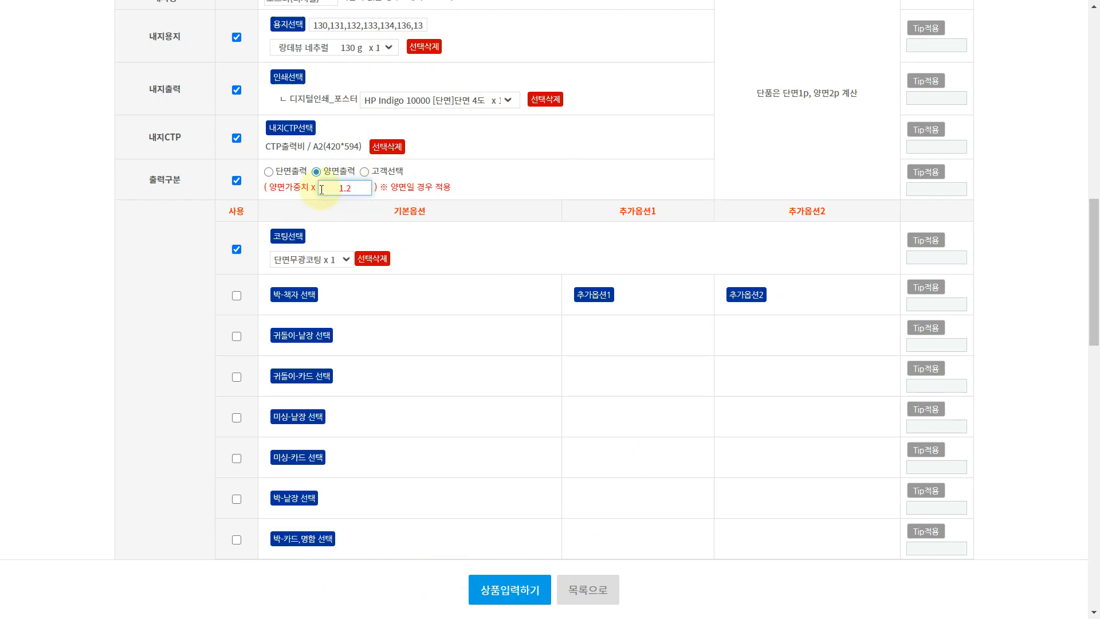
{"action": "left_click", "coordinate": [449, 333]}
Step: Look through the 내지후가공정보 finishing rows and enable the 박-책자 finishing
{"action": "scroll", "coordinate": [473, 314], "scroll_direction": "down", "scroll_amount": 3}
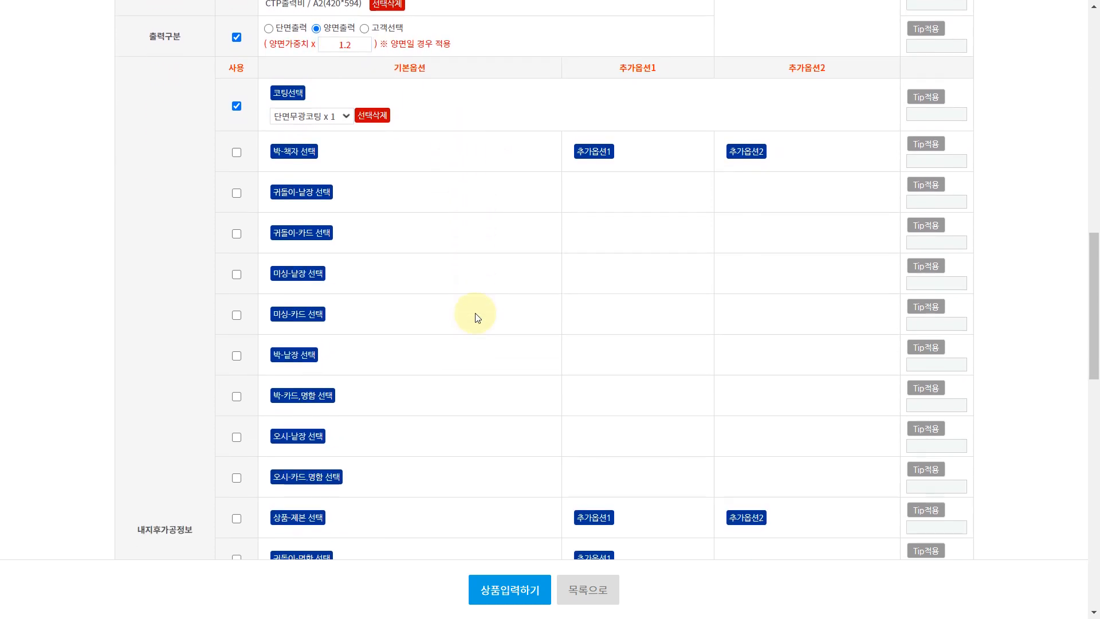
{"action": "left_click", "coordinate": [417, 219]}
{"action": "left_click", "coordinate": [196, 172]}
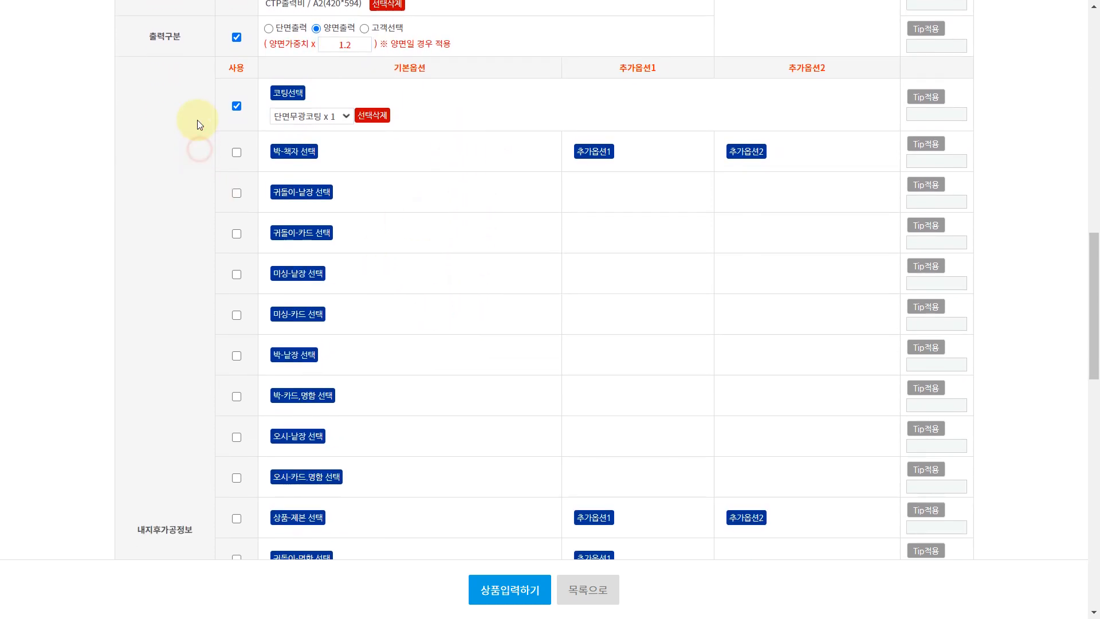
{"action": "scroll", "coordinate": [211, 130], "scroll_direction": "down", "scroll_amount": 9}
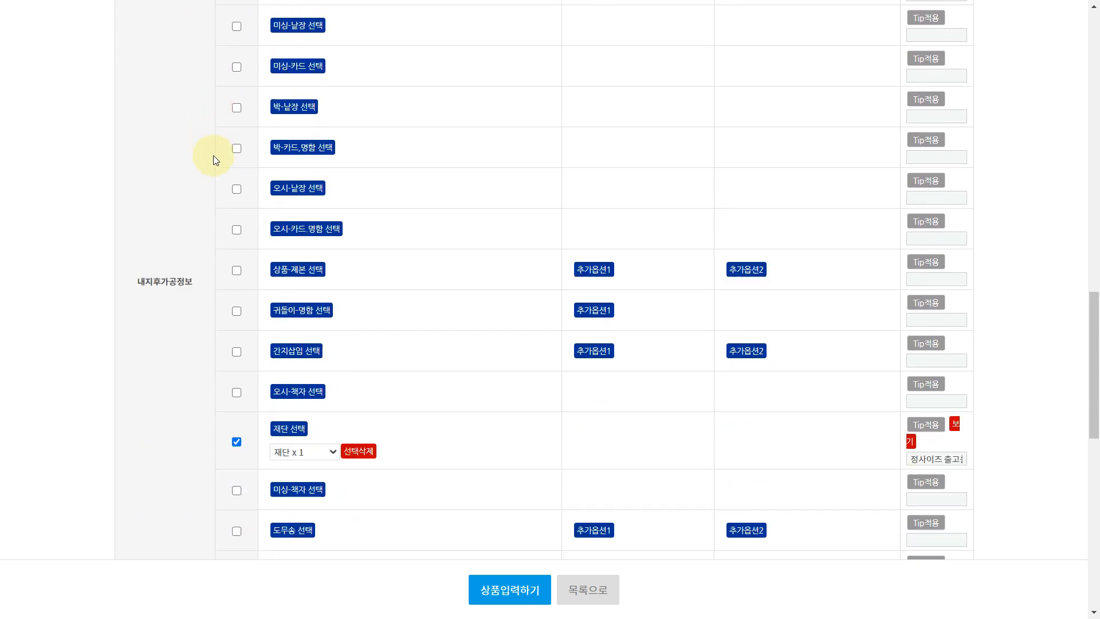
{"action": "scroll", "coordinate": [212, 155], "scroll_direction": "up", "scroll_amount": 9}
{"action": "left_click", "coordinate": [195, 152]}
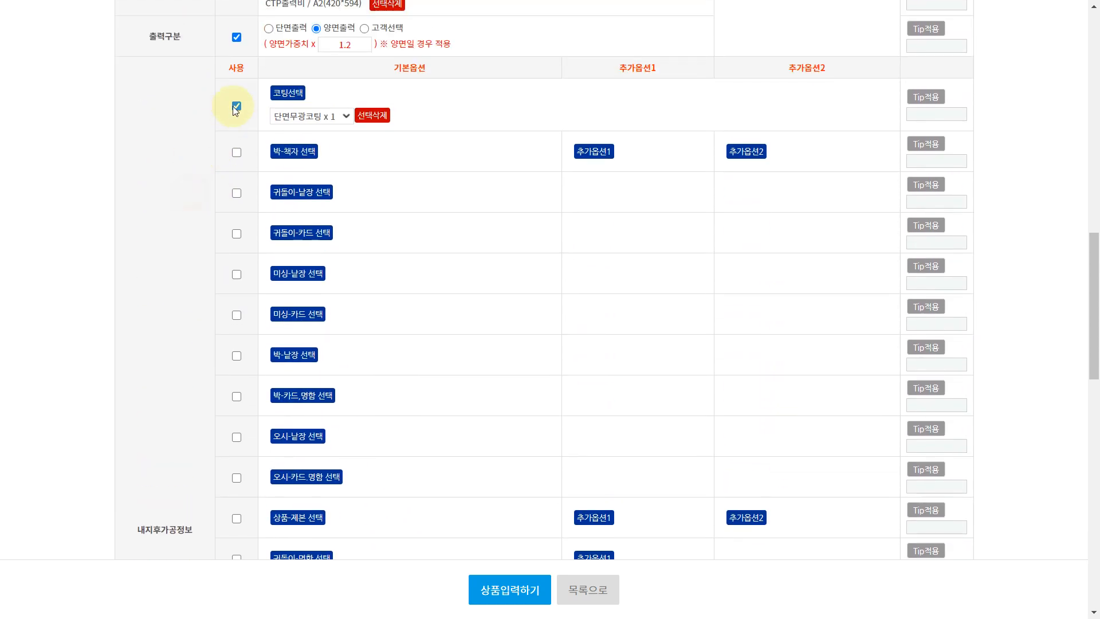
{"action": "left_click", "coordinate": [236, 155]}
Step: Clear the registered coatings, register 단면무광코팅, 단면유광코팅, 양면무광코팅 and 양면유광코팅 again, and check the coating list
{"action": "left_click", "coordinate": [372, 116]}
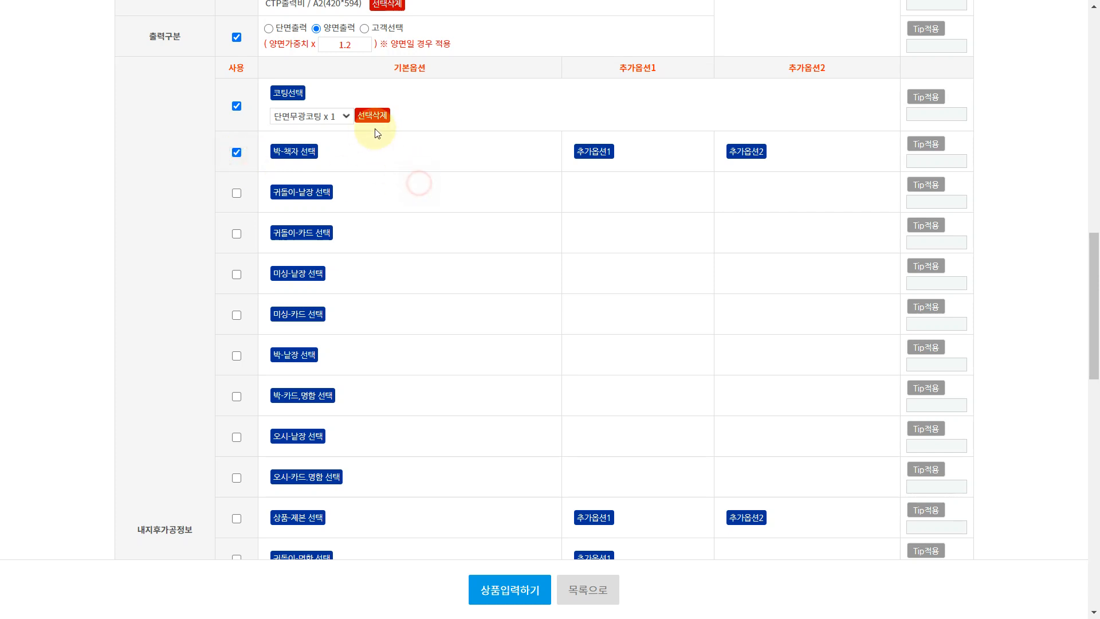
{"action": "left_click", "coordinate": [292, 103]}
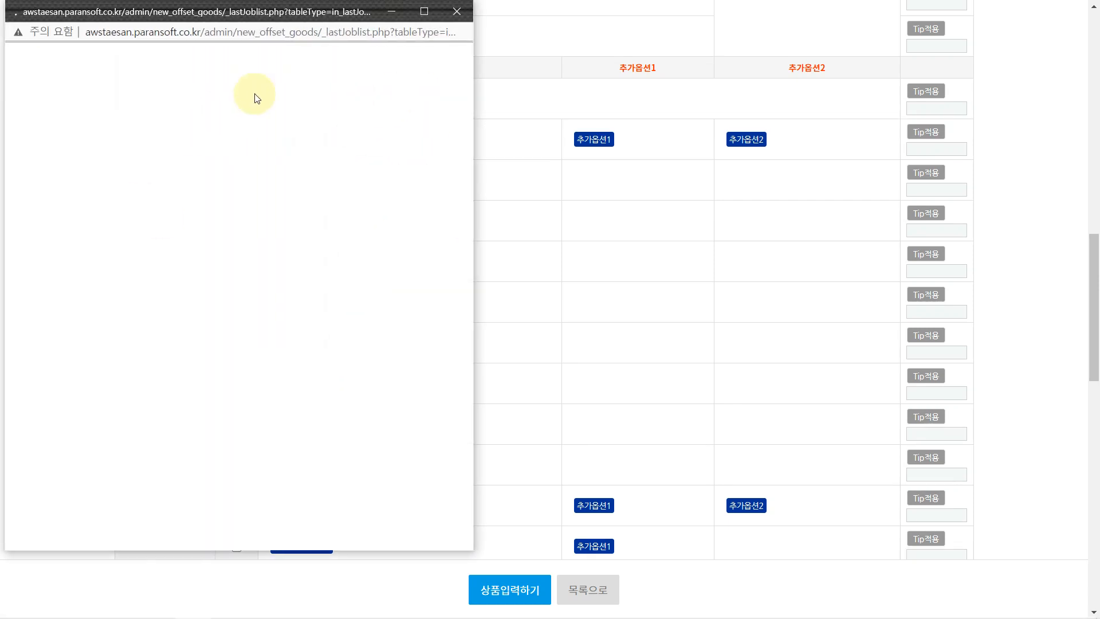
{"action": "left_click_drag", "start_coordinate": [276, 12], "coordinate": [433, 35]}
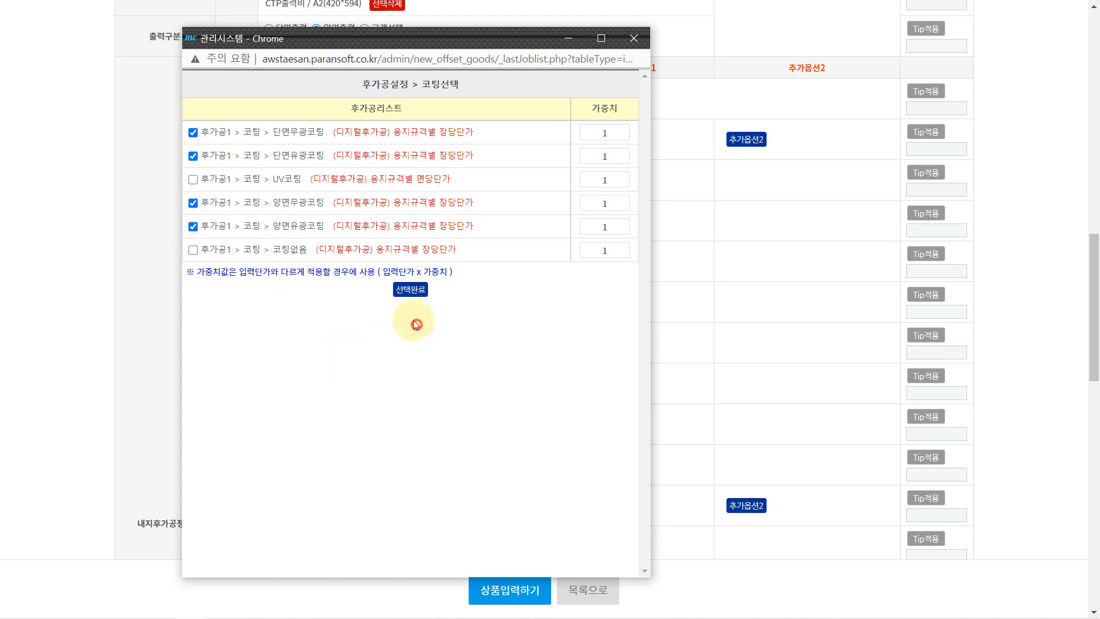
{"action": "left_click_drag", "start_coordinate": [401, 227], "coordinate": [462, 237]}
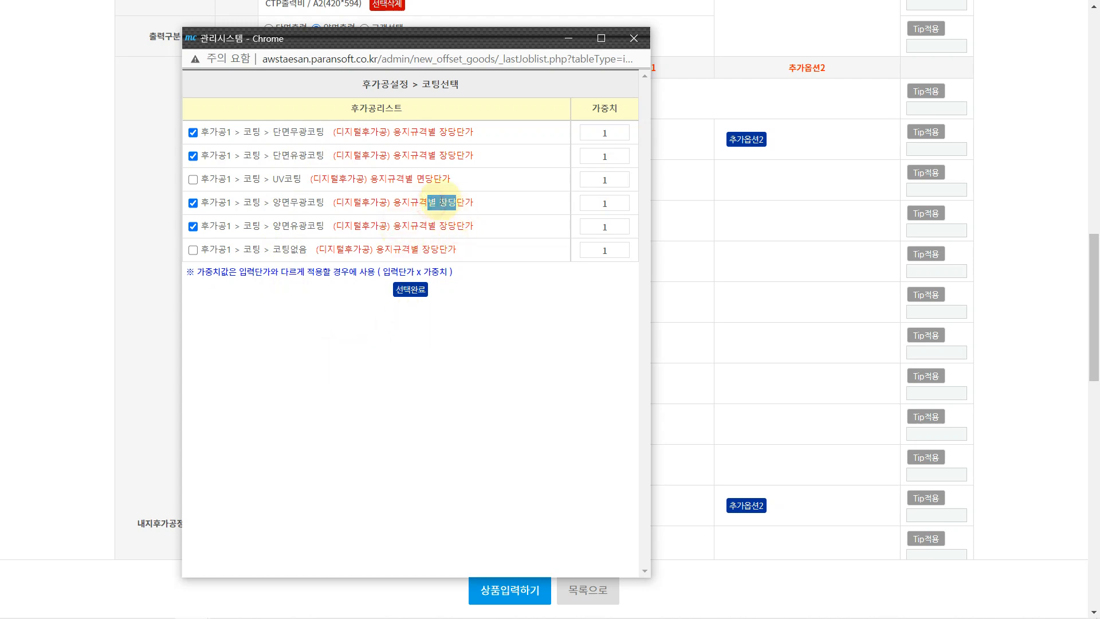
{"action": "left_click", "coordinate": [449, 131]}
{"action": "left_click", "coordinate": [421, 196]}
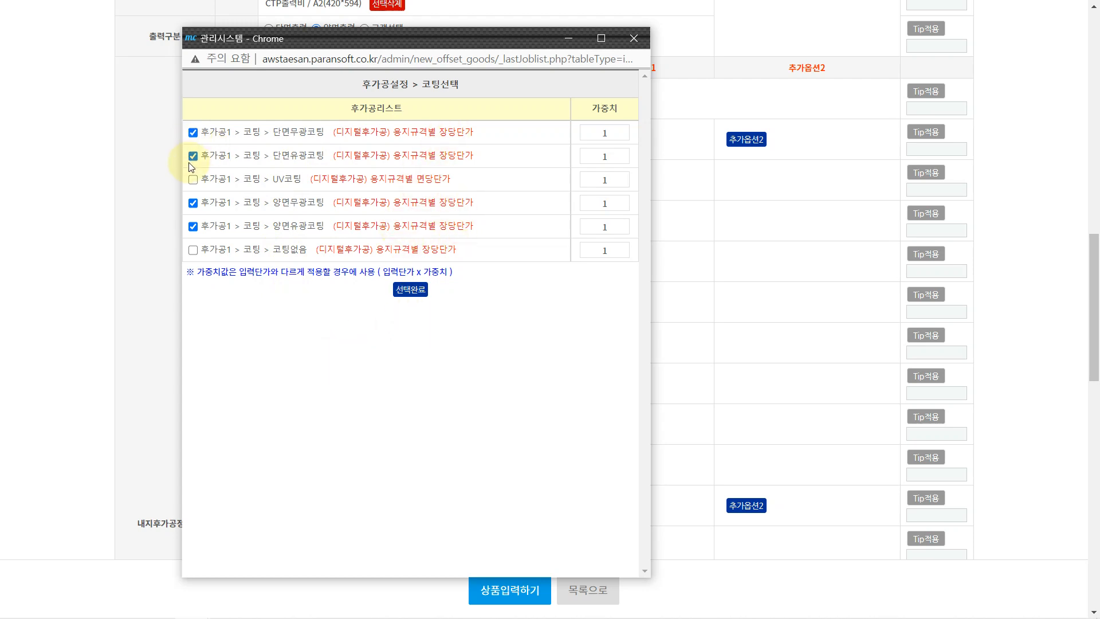
{"action": "left_click", "coordinate": [357, 354]}
{"action": "left_click", "coordinate": [410, 291]}
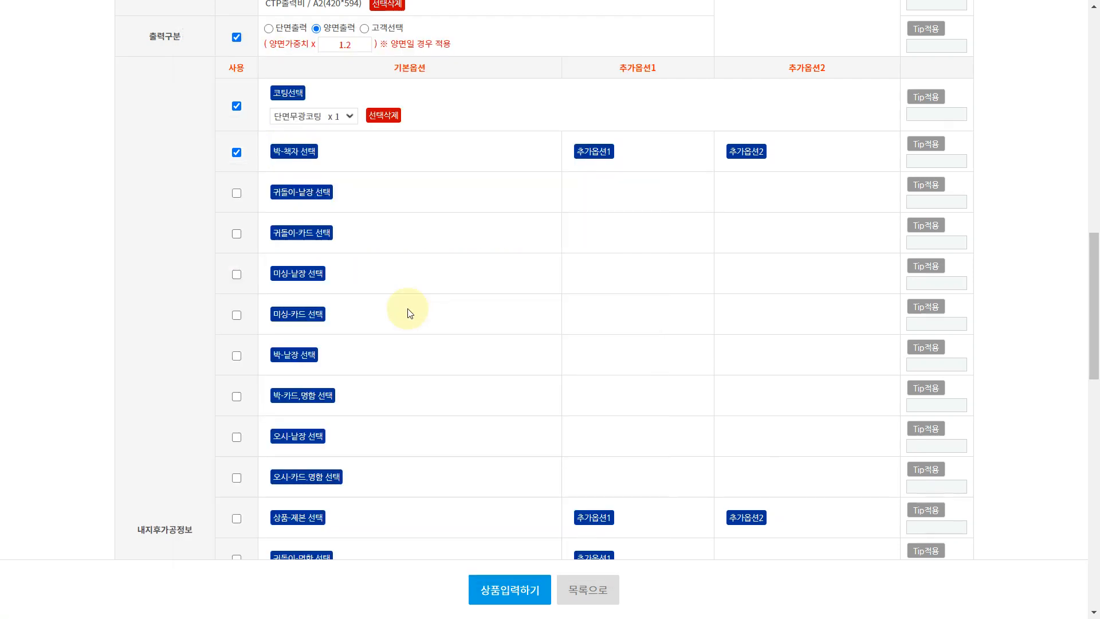
{"action": "left_click", "coordinate": [348, 117]}
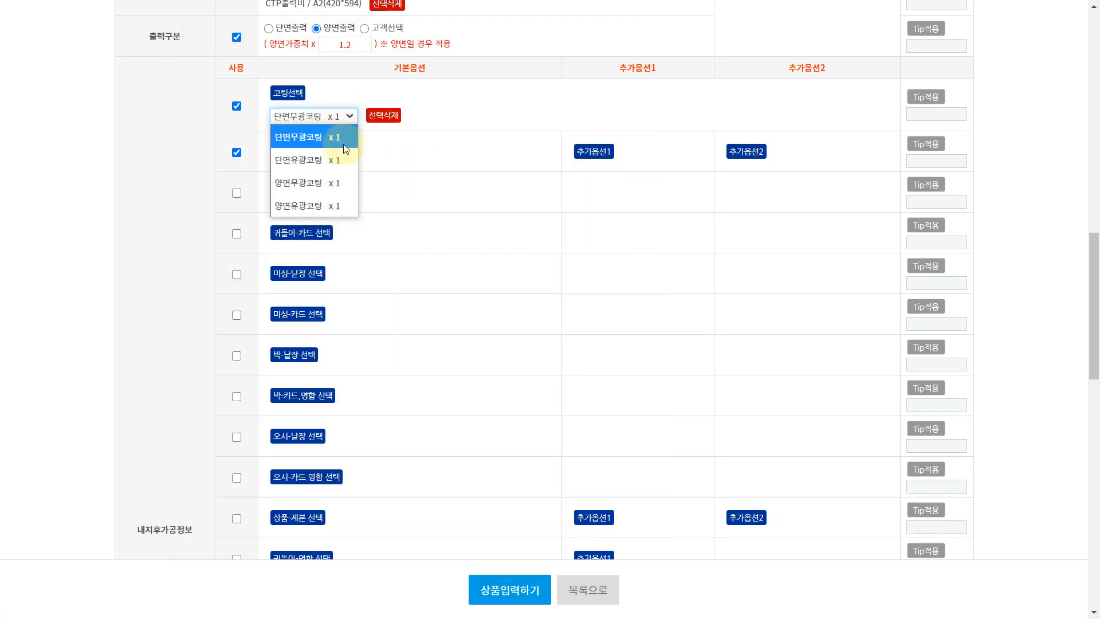
{"action": "left_click", "coordinate": [442, 197]}
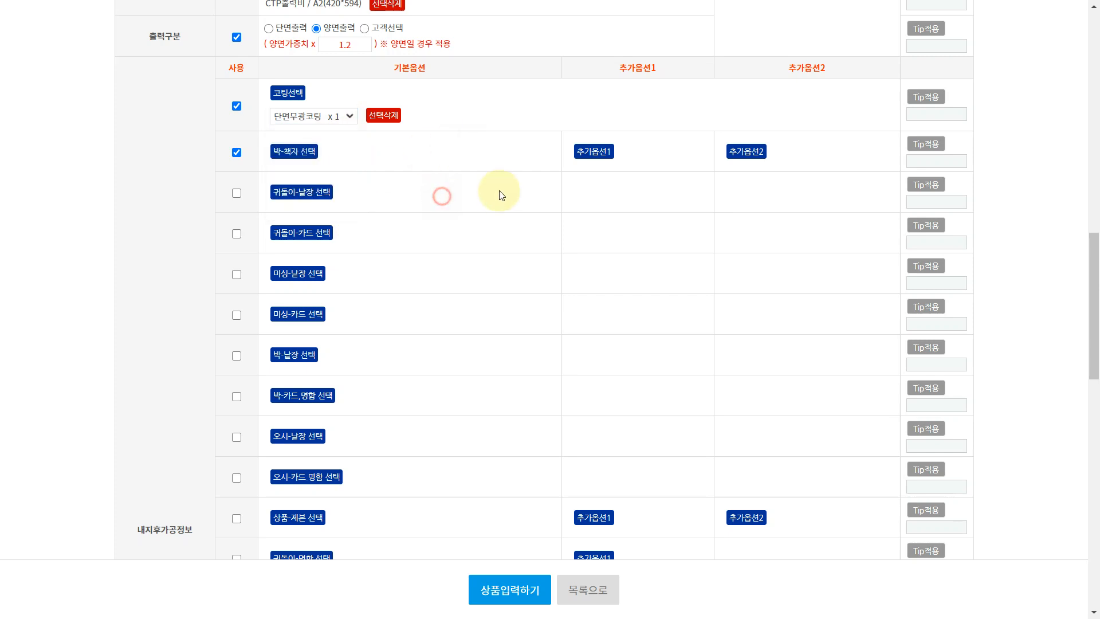
Step: Register 금박, 은박 and 형압 as base options of the 박-책자 finishing and check the resulting list
{"action": "left_click", "coordinate": [303, 162]}
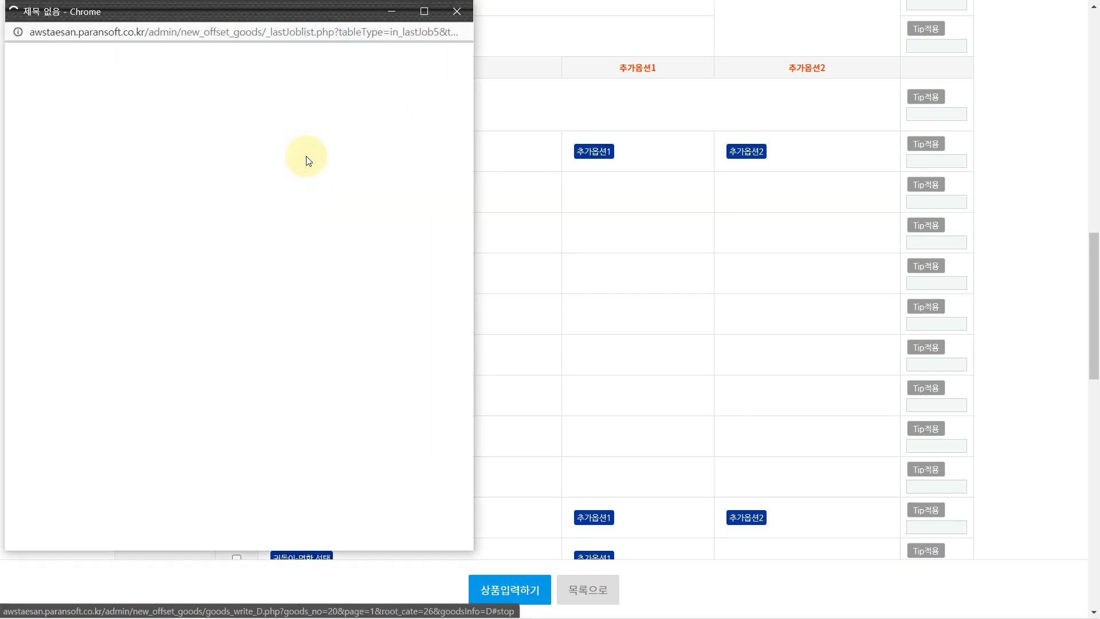
{"action": "left_click_drag", "start_coordinate": [319, 15], "coordinate": [402, 32]}
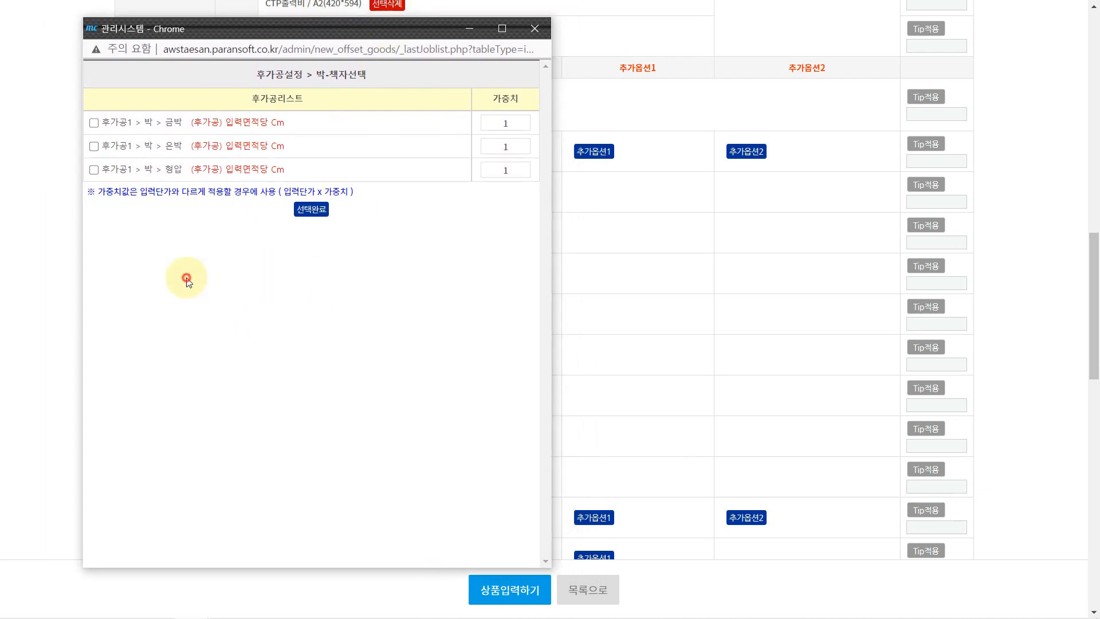
{"action": "left_click", "coordinate": [94, 123]}
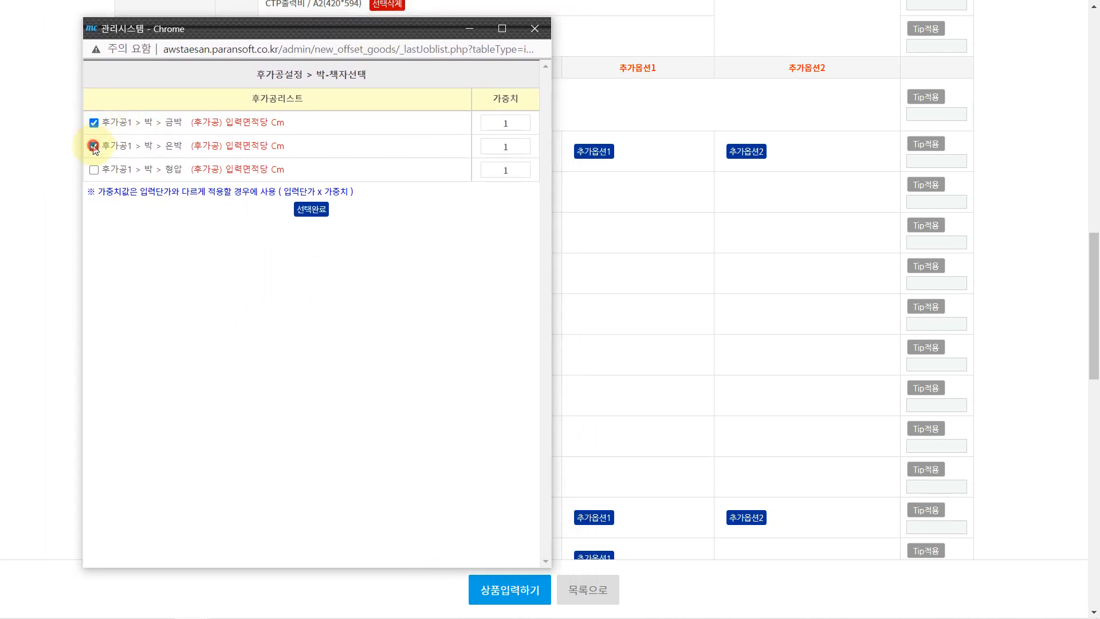
{"action": "left_click", "coordinate": [94, 170]}
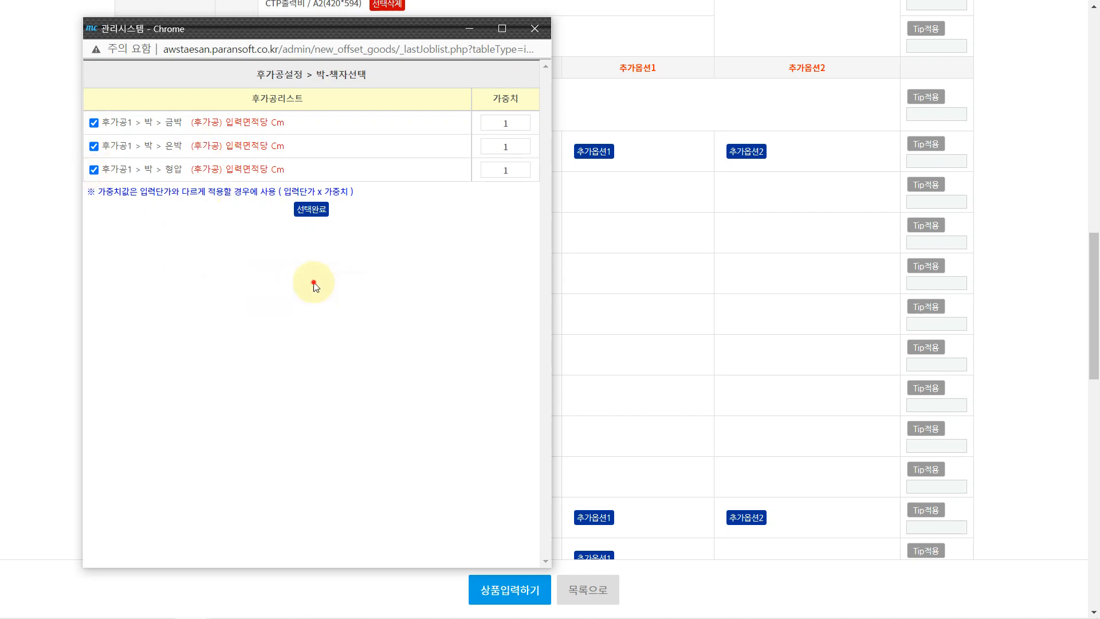
{"action": "left_click", "coordinate": [311, 210]}
{"action": "left_click", "coordinate": [307, 168]}
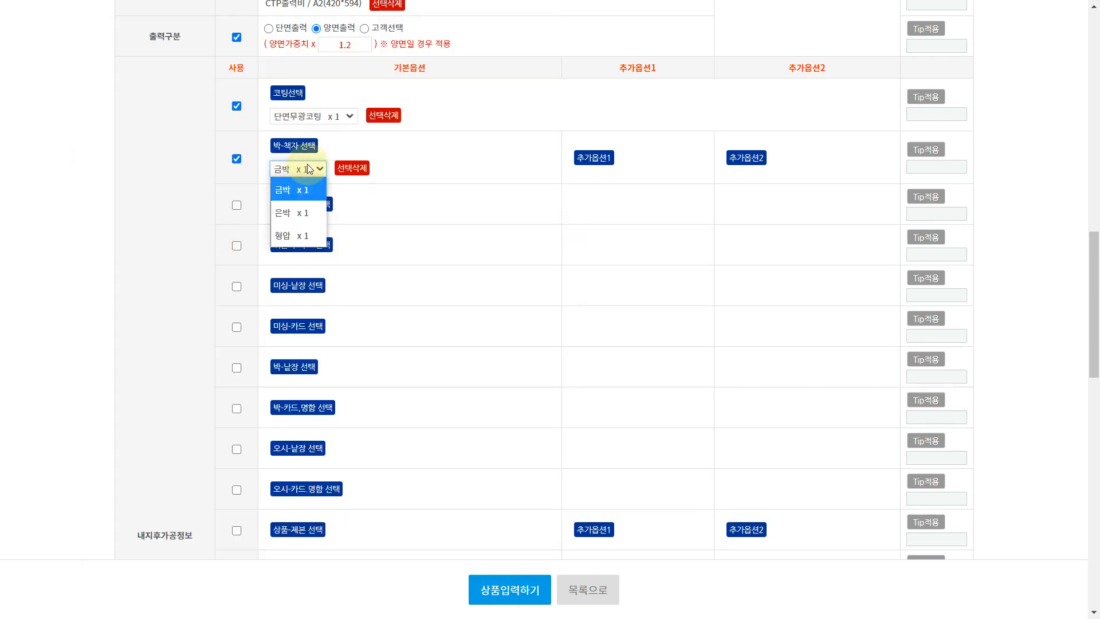
{"action": "left_click", "coordinate": [464, 190]}
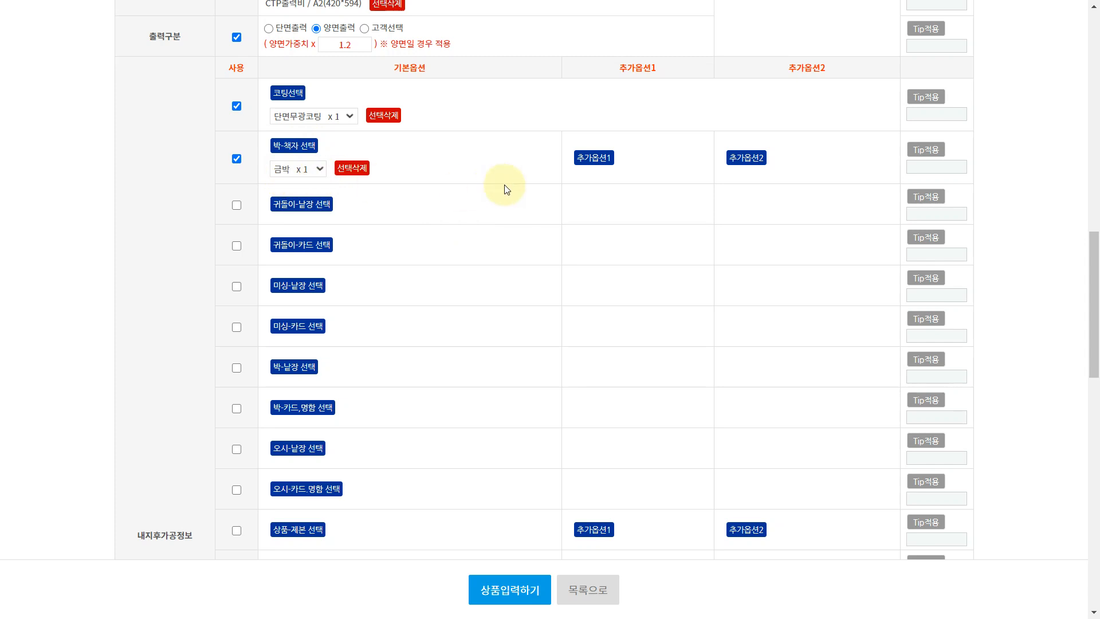
Step: Open the 추가옵션1 settings of the 박-책자 finishing and choose the 후가공옵션1 >> 동판 option type
{"action": "left_click", "coordinate": [535, 204]}
{"action": "left_click", "coordinate": [625, 206]}
{"action": "left_click_drag", "start_coordinate": [634, 165], "coordinate": [582, 158]}
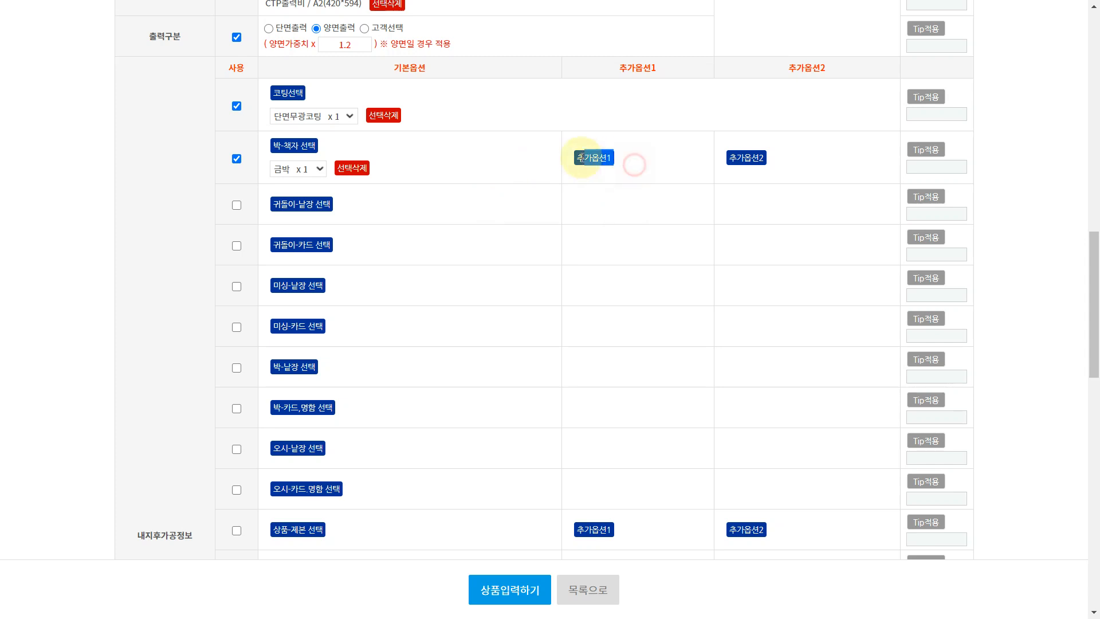
{"action": "left_click", "coordinate": [605, 163]}
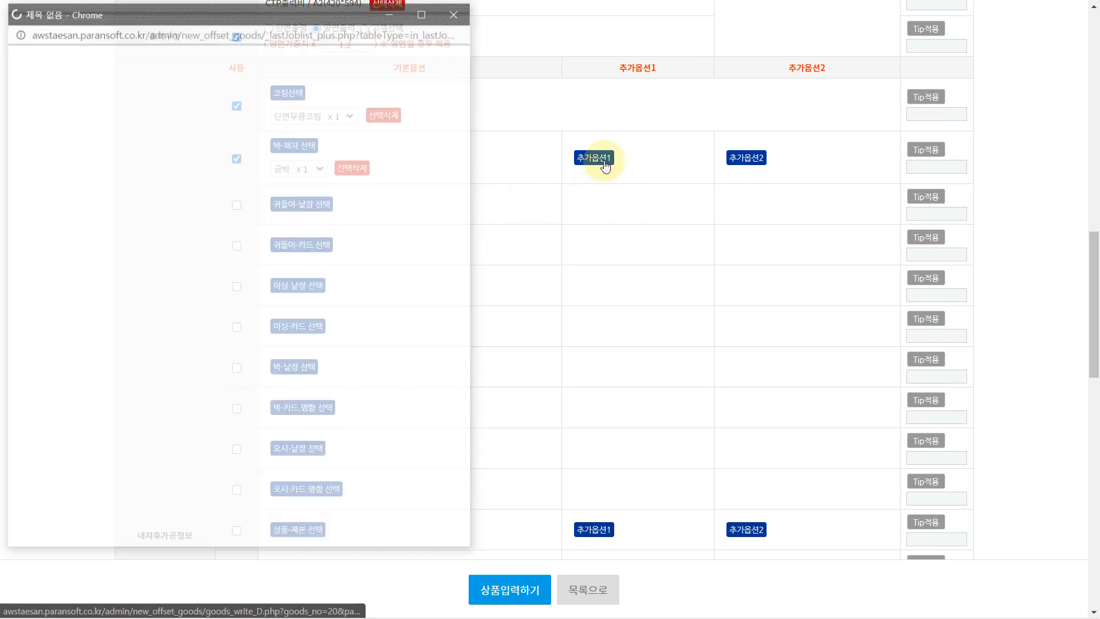
{"action": "left_click", "coordinate": [243, 170]}
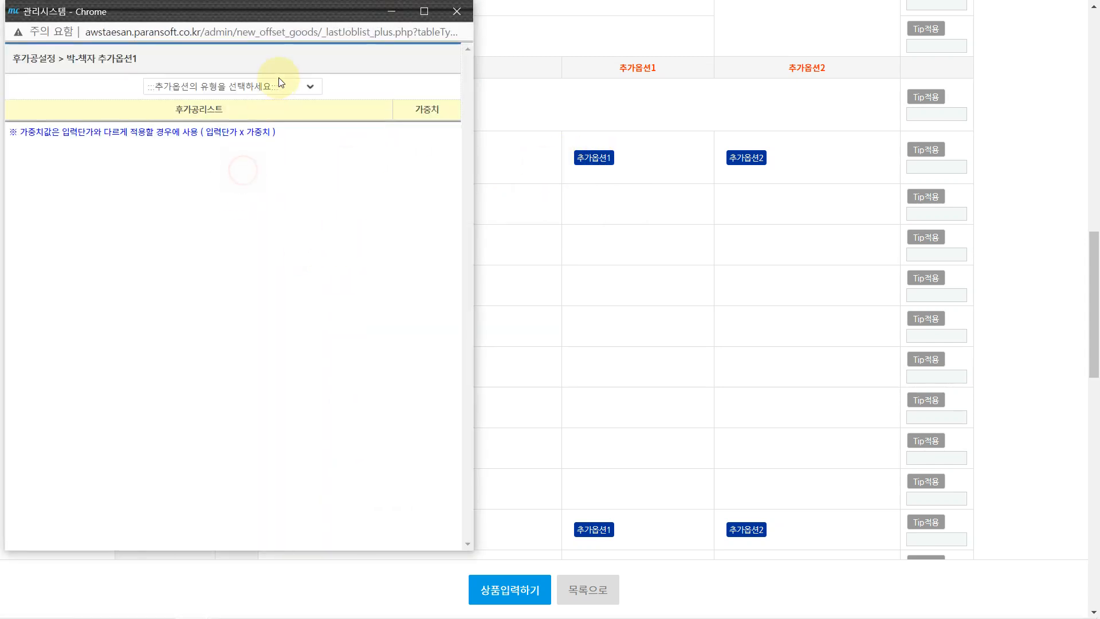
{"action": "left_click", "coordinate": [281, 83]}
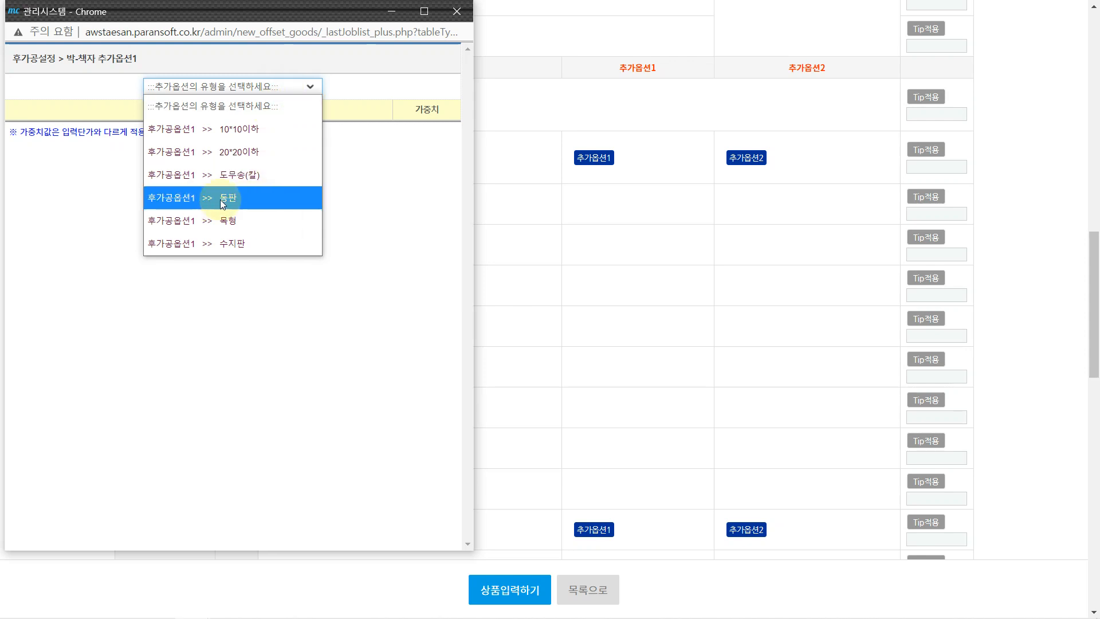
{"action": "left_click", "coordinate": [264, 199]}
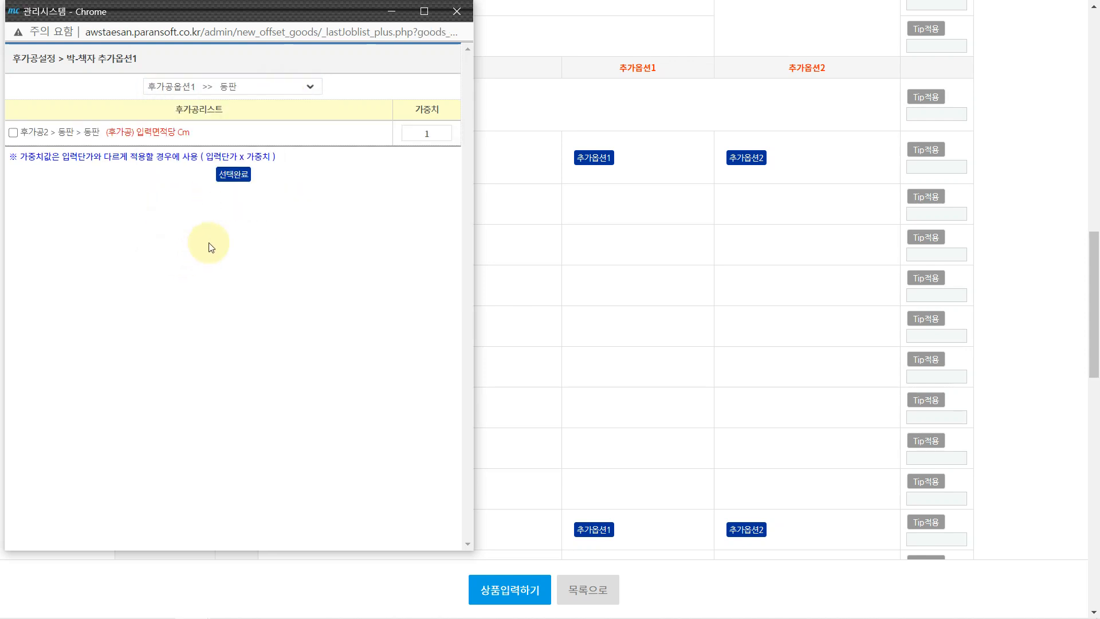
Step: Examine the category path and the pricing basis of the 동판 entry in the finishing list
{"action": "left_click", "coordinate": [162, 236]}
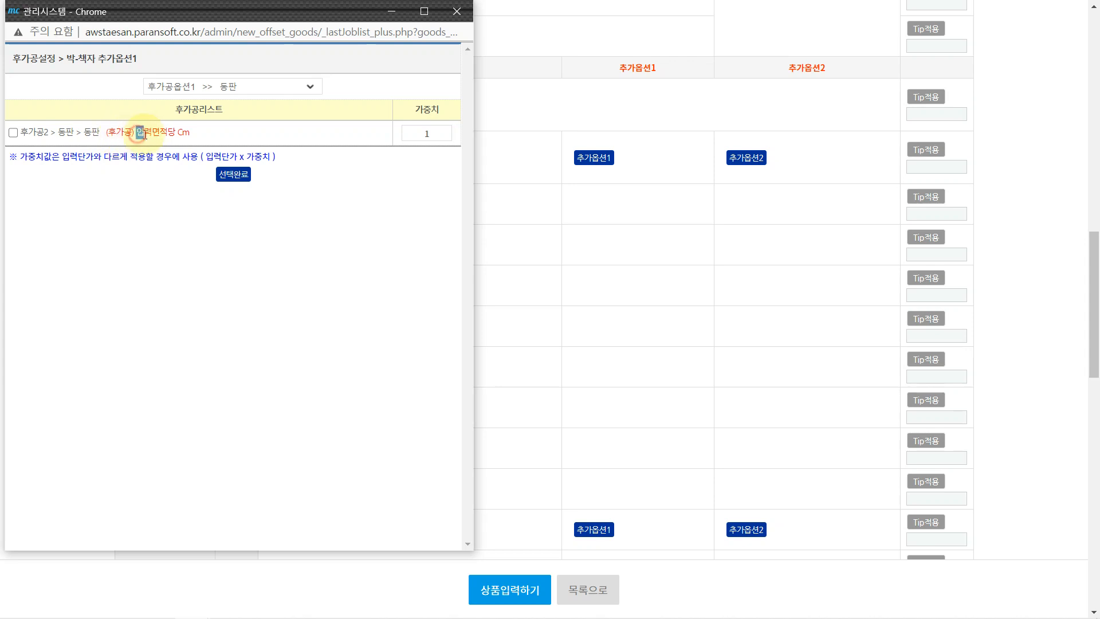
{"action": "left_click_drag", "start_coordinate": [144, 135], "coordinate": [197, 138]}
{"action": "left_click", "coordinate": [193, 148]}
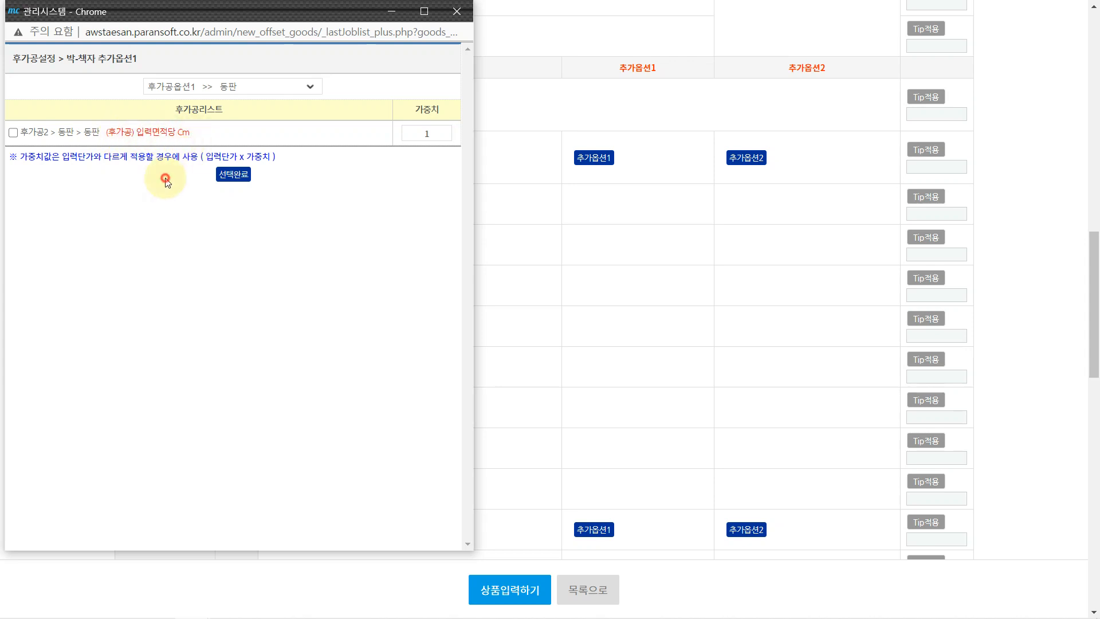
{"action": "left_click_drag", "start_coordinate": [193, 135], "coordinate": [111, 133]}
{"action": "left_click", "coordinate": [114, 168]}
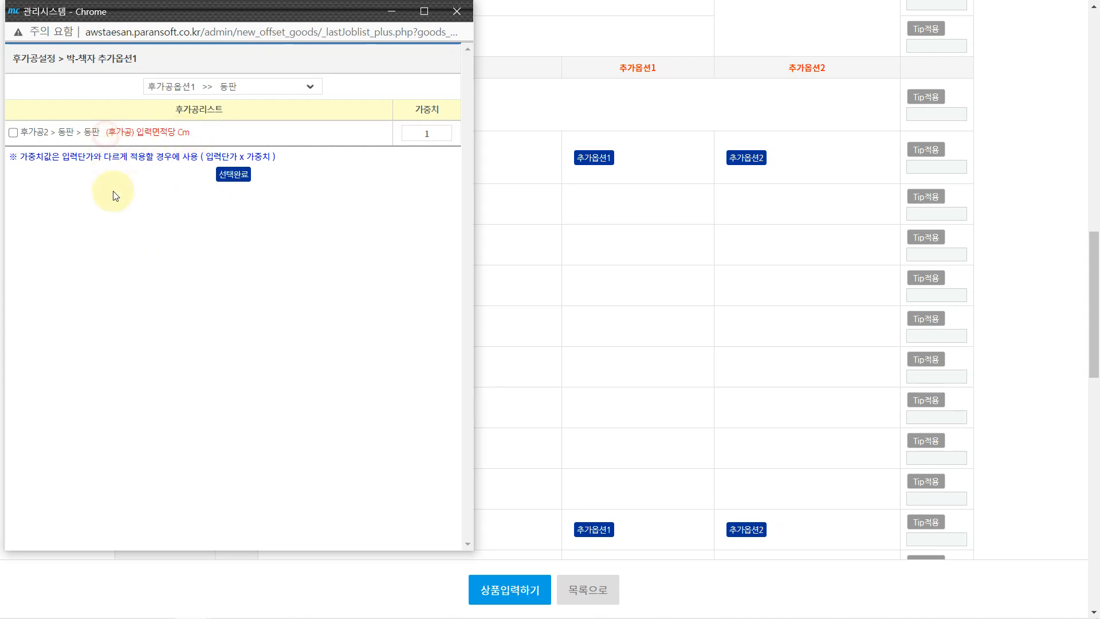
{"action": "left_click_drag", "start_coordinate": [107, 134], "coordinate": [197, 138]}
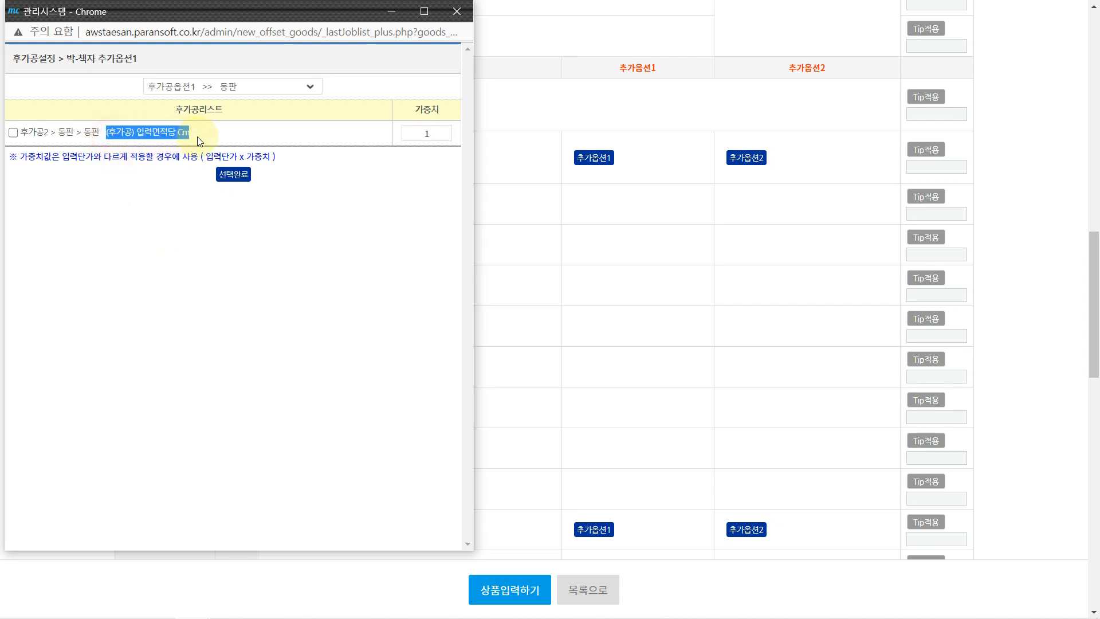
{"action": "left_click", "coordinate": [140, 183]}
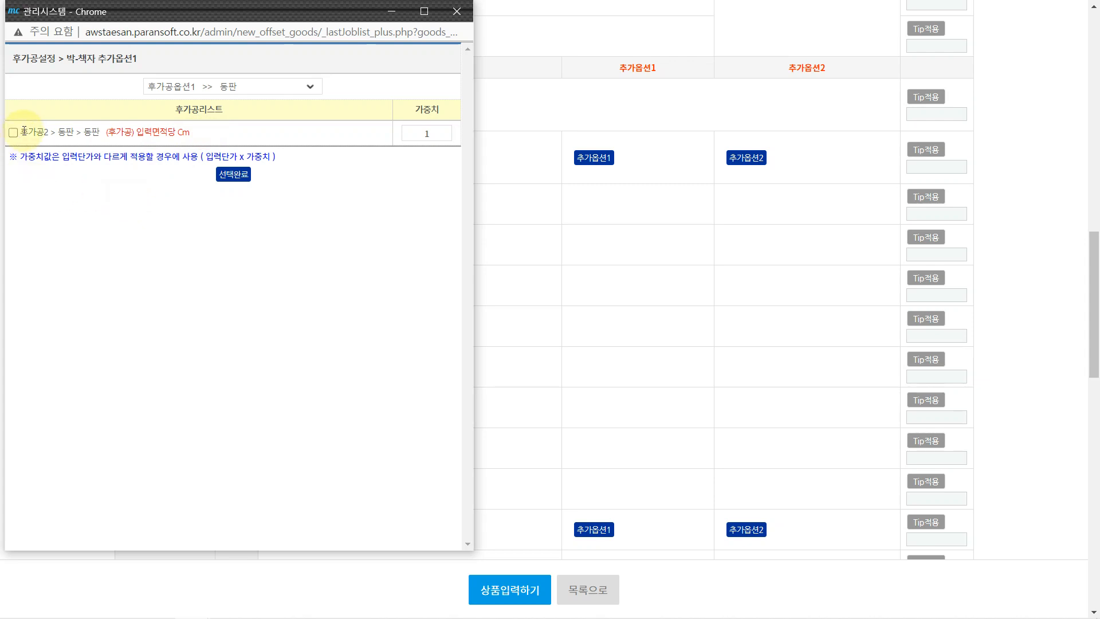
{"action": "left_click_drag", "start_coordinate": [22, 132], "coordinate": [45, 134]}
{"action": "left_click", "coordinate": [64, 135]}
{"action": "left_click", "coordinate": [94, 134]}
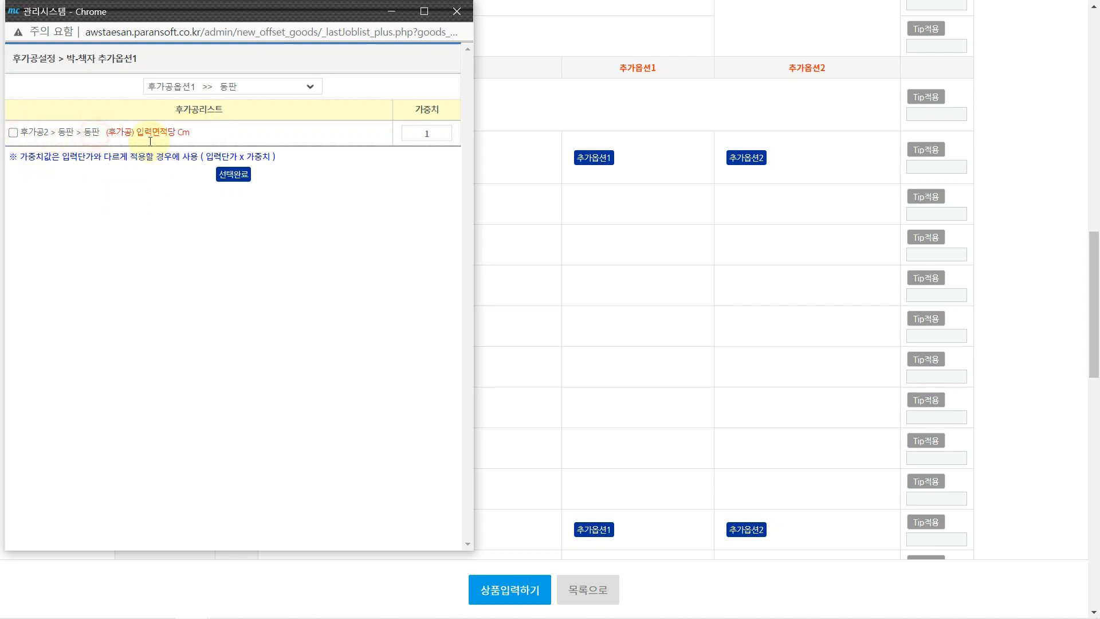
{"action": "left_click", "coordinate": [110, 216]}
Step: Register 동판 as 추가옵션1 of the 박-책자 finishing and review its base option choices
{"action": "left_click", "coordinate": [13, 134]}
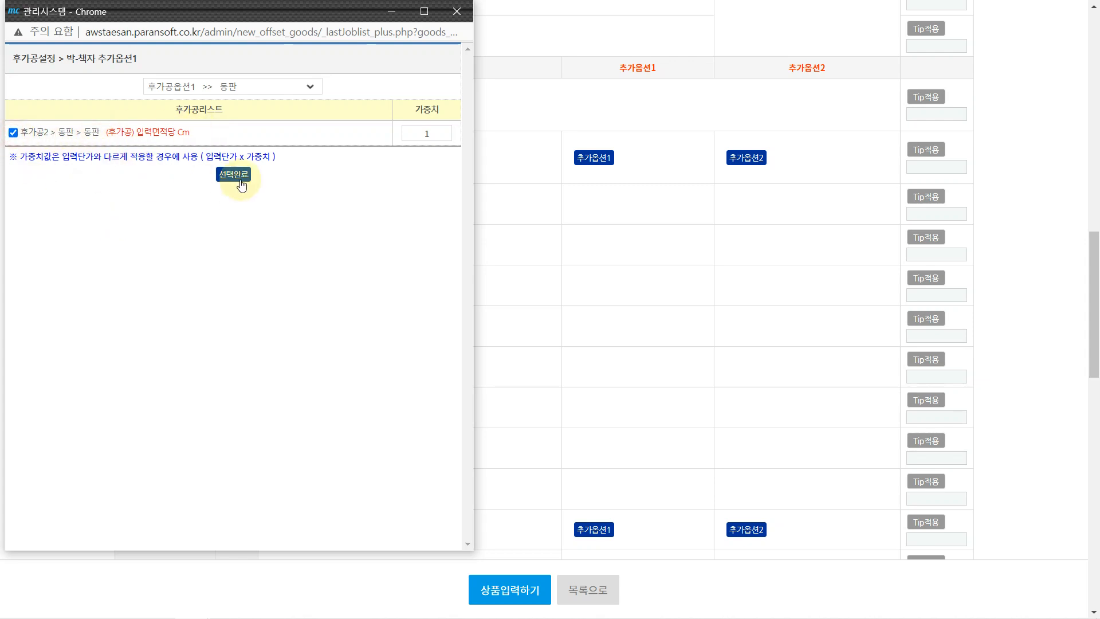
{"action": "left_click", "coordinate": [239, 178]}
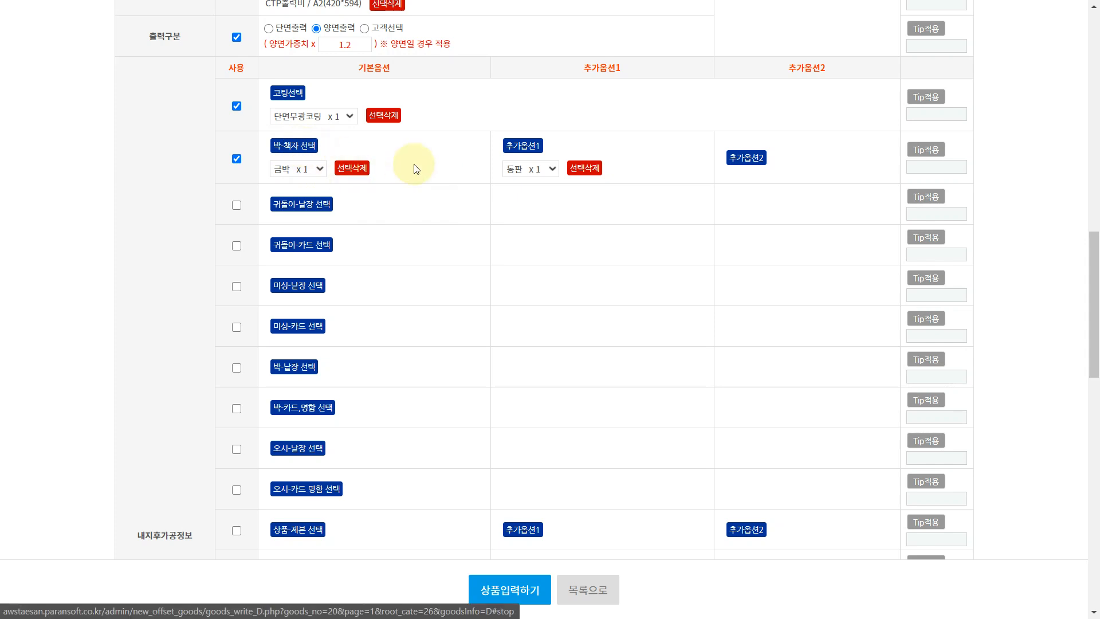
{"action": "left_click", "coordinate": [436, 209]}
{"action": "left_click", "coordinate": [436, 178]}
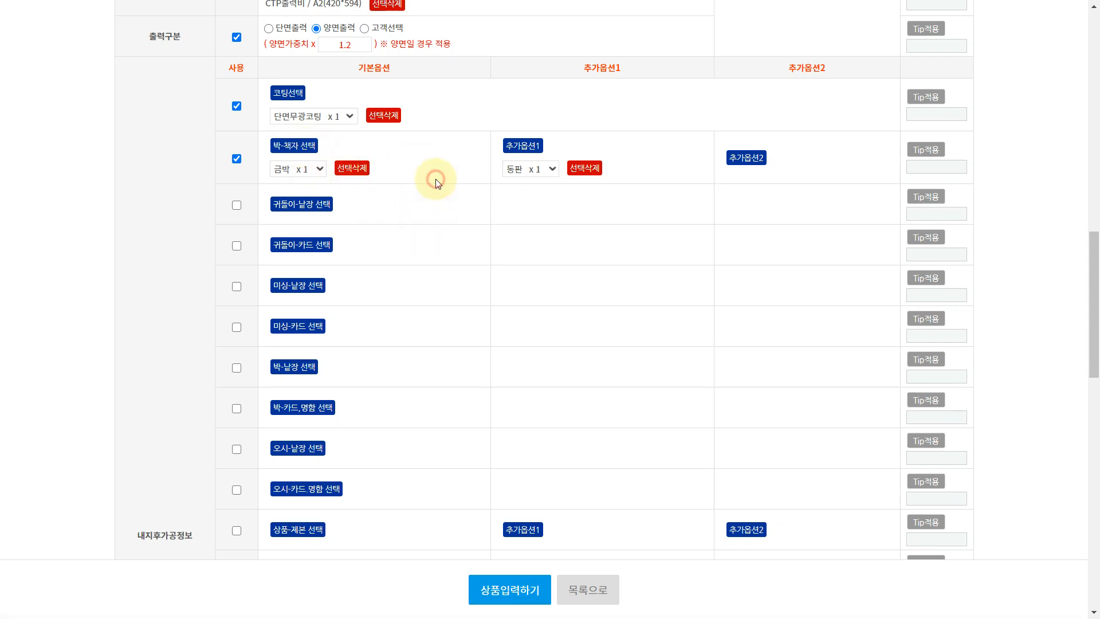
{"action": "left_click", "coordinate": [435, 189]}
{"action": "left_click", "coordinate": [475, 191]}
{"action": "left_click", "coordinate": [304, 170]}
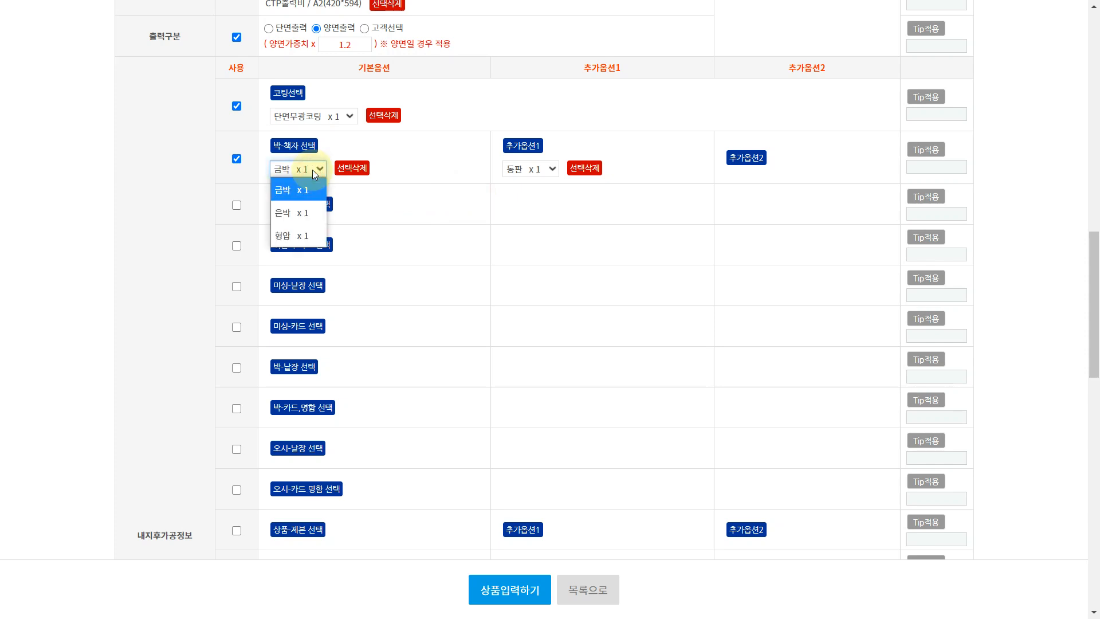
Step: Review the base option and 추가옵션1 choices set in the 박-책자 finishing row
{"action": "left_click", "coordinate": [475, 168]}
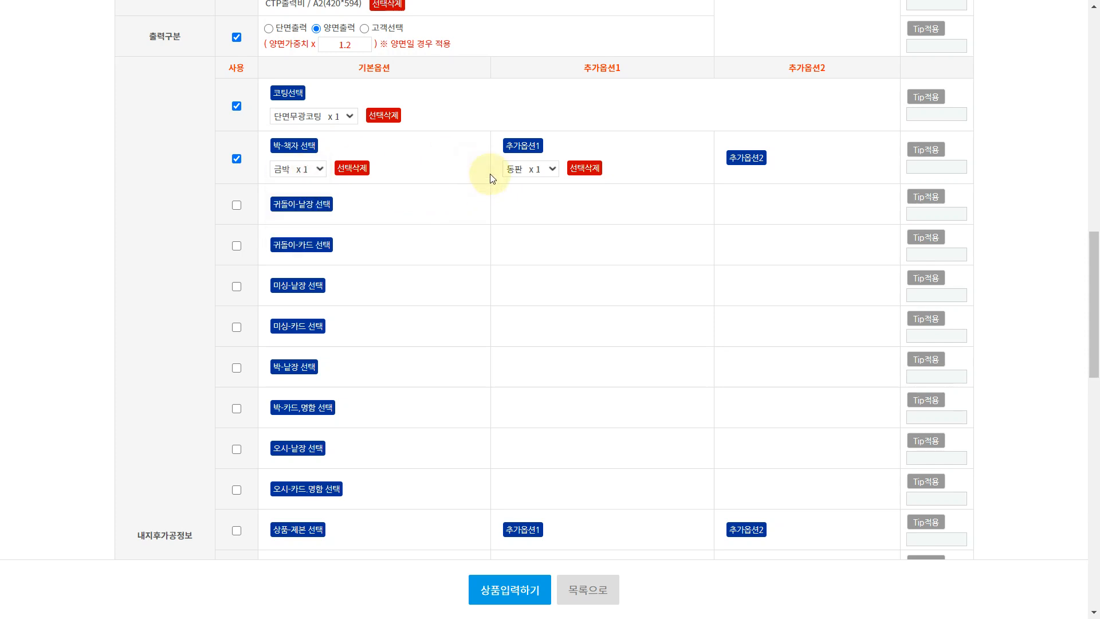
{"action": "left_click", "coordinate": [429, 208]}
{"action": "left_click", "coordinate": [514, 210]}
{"action": "left_click", "coordinate": [521, 206]}
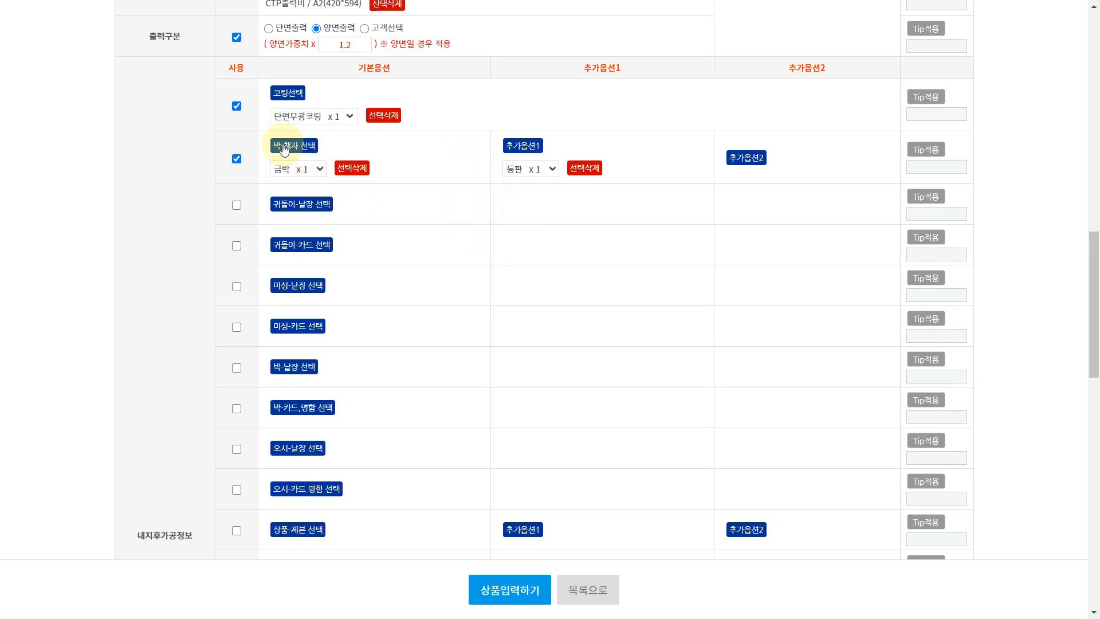
{"action": "left_click", "coordinate": [411, 171]}
{"action": "left_click", "coordinate": [483, 176]}
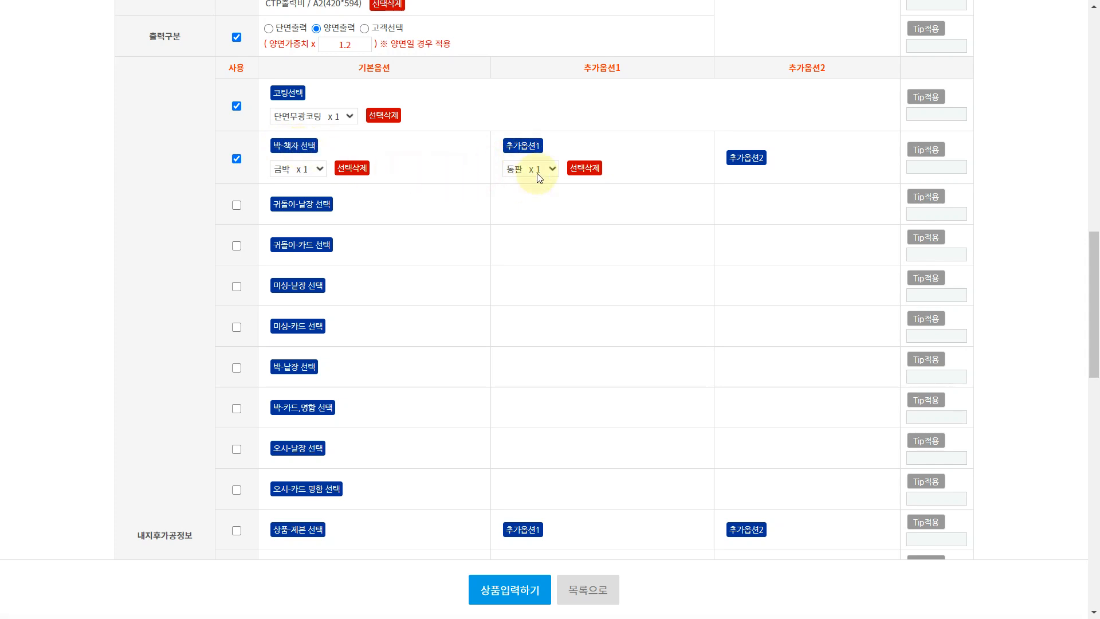
{"action": "left_click", "coordinate": [538, 170]}
{"action": "left_click", "coordinate": [542, 237]}
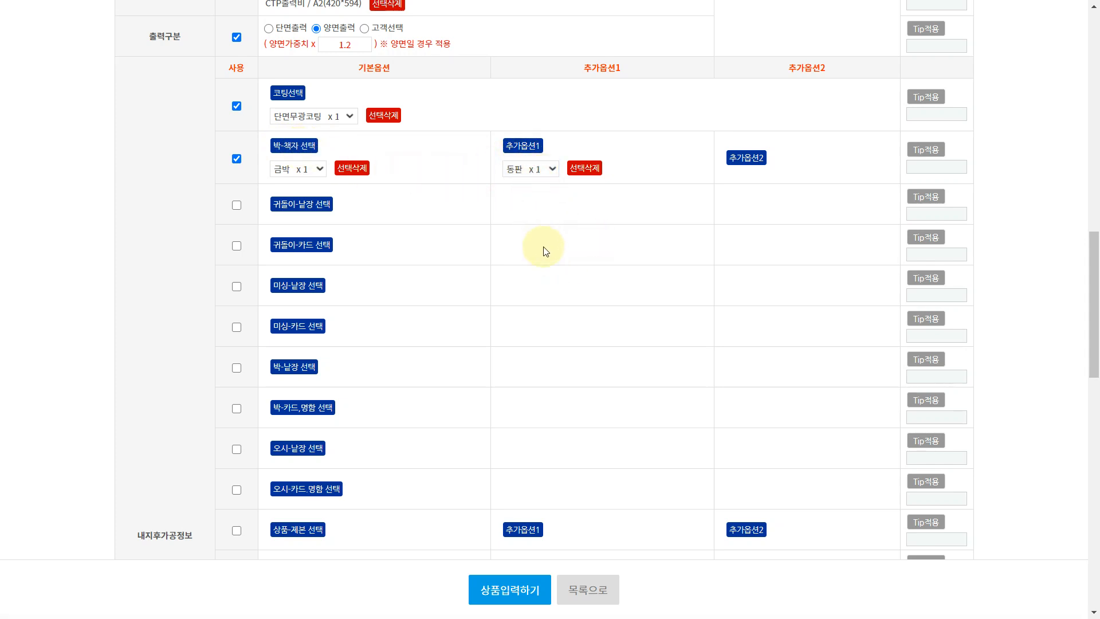
{"action": "left_click", "coordinate": [523, 274]}
{"action": "left_click", "coordinate": [556, 257]}
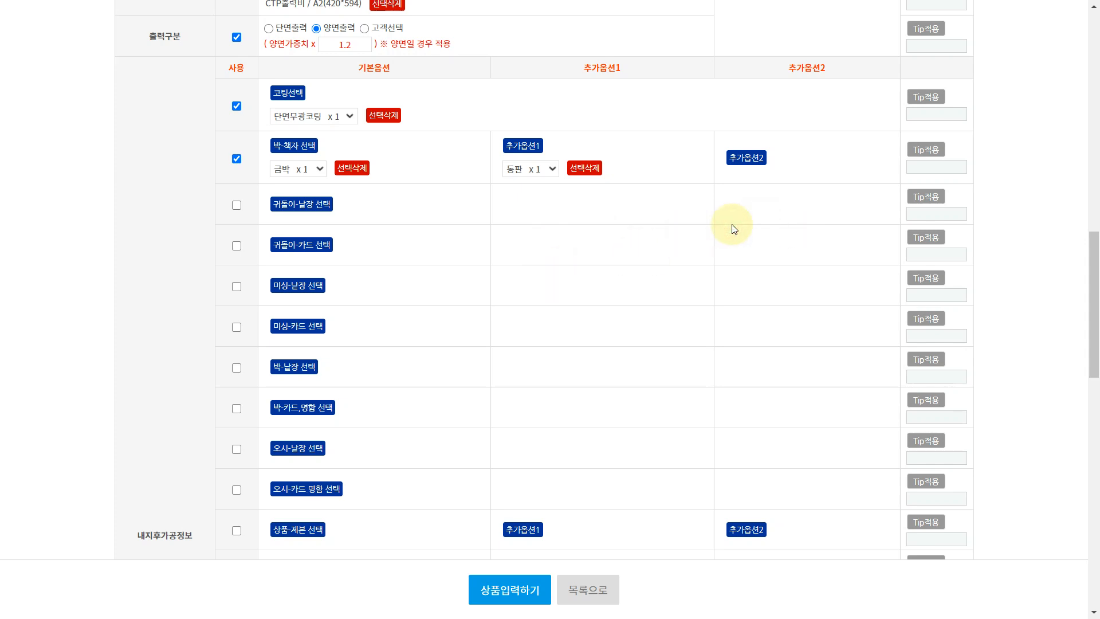
{"action": "left_click", "coordinate": [651, 240]}
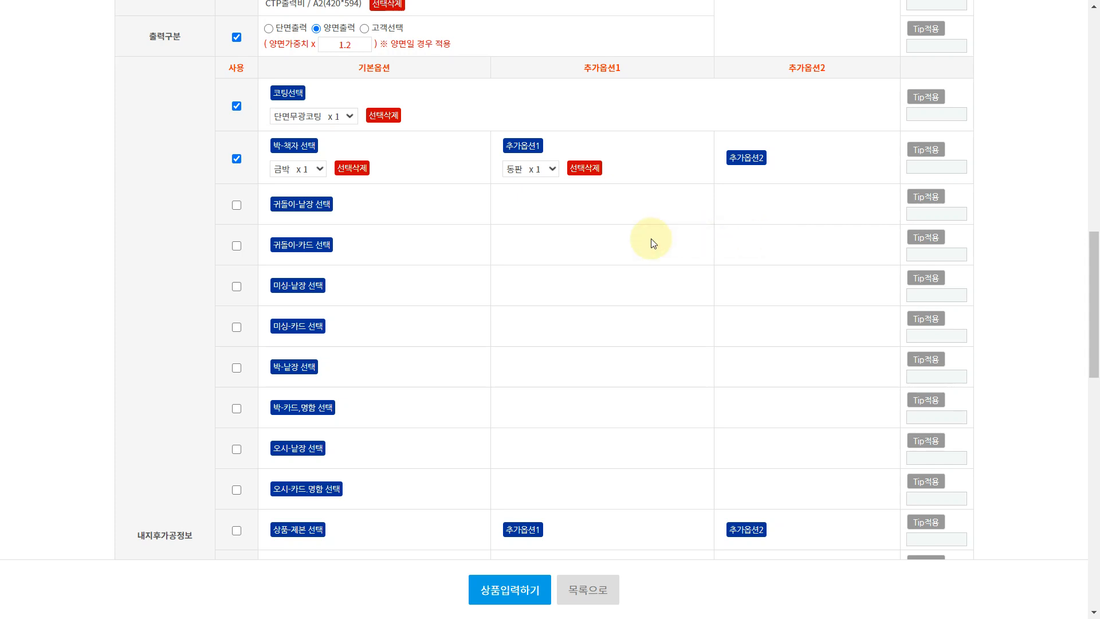
{"action": "left_click", "coordinate": [744, 221]}
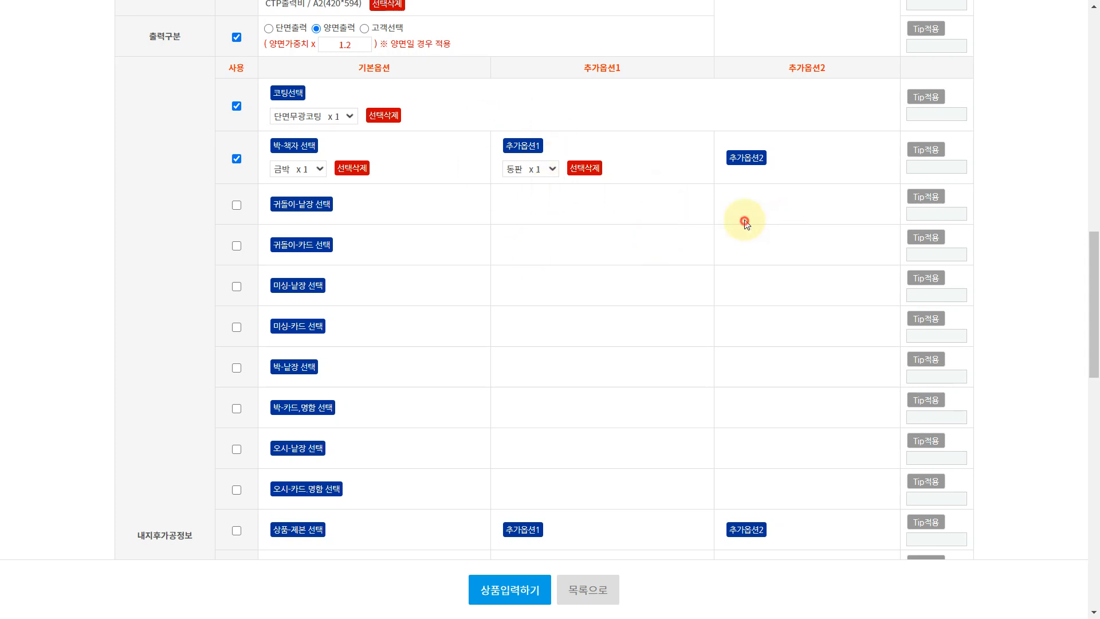
Step: Register 톰슨 종이여분 제거 as 추가옵션2 of the 박-책자 finishing, using the 후가공옵션2 >> 도무송 여백종이 삭제 type
{"action": "left_click", "coordinate": [745, 158]}
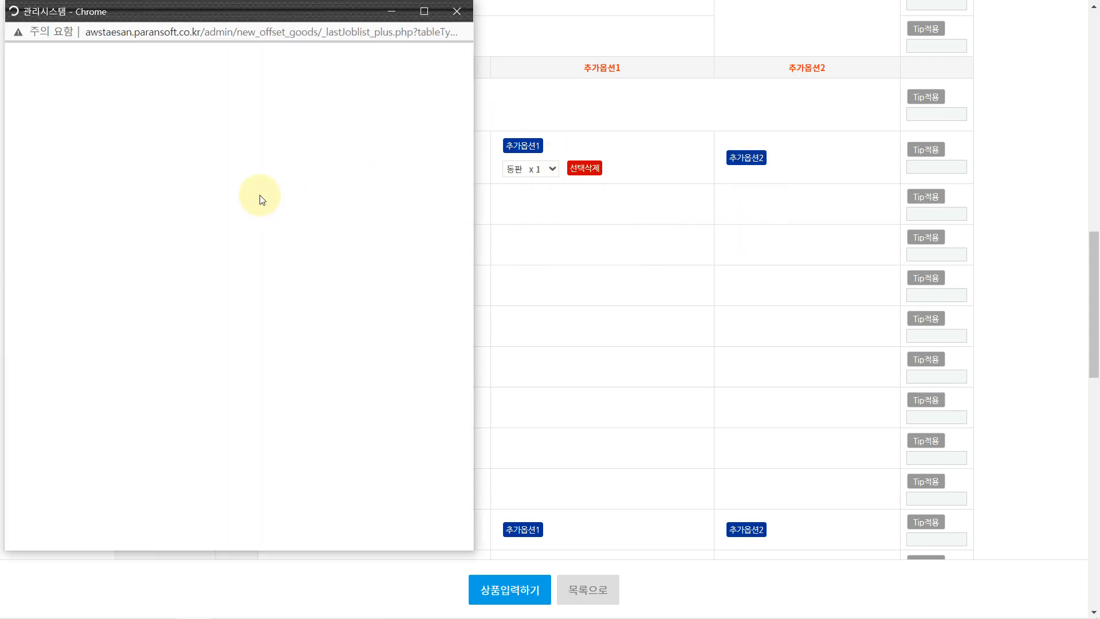
{"action": "left_click", "coordinate": [281, 86]}
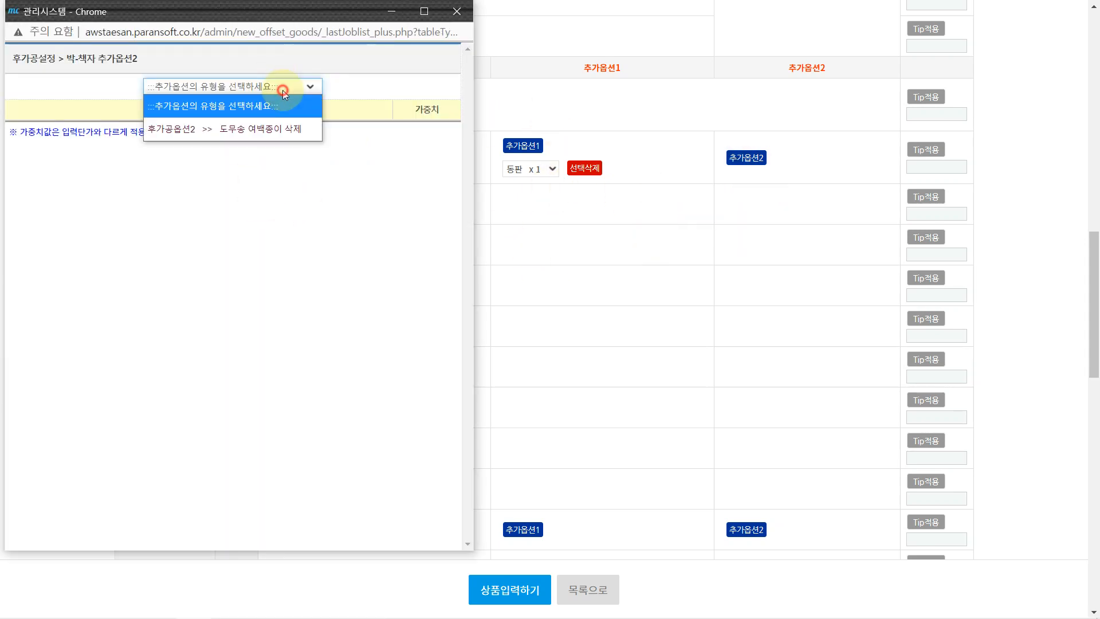
{"action": "left_click", "coordinate": [284, 129]}
{"action": "left_click", "coordinate": [280, 197]}
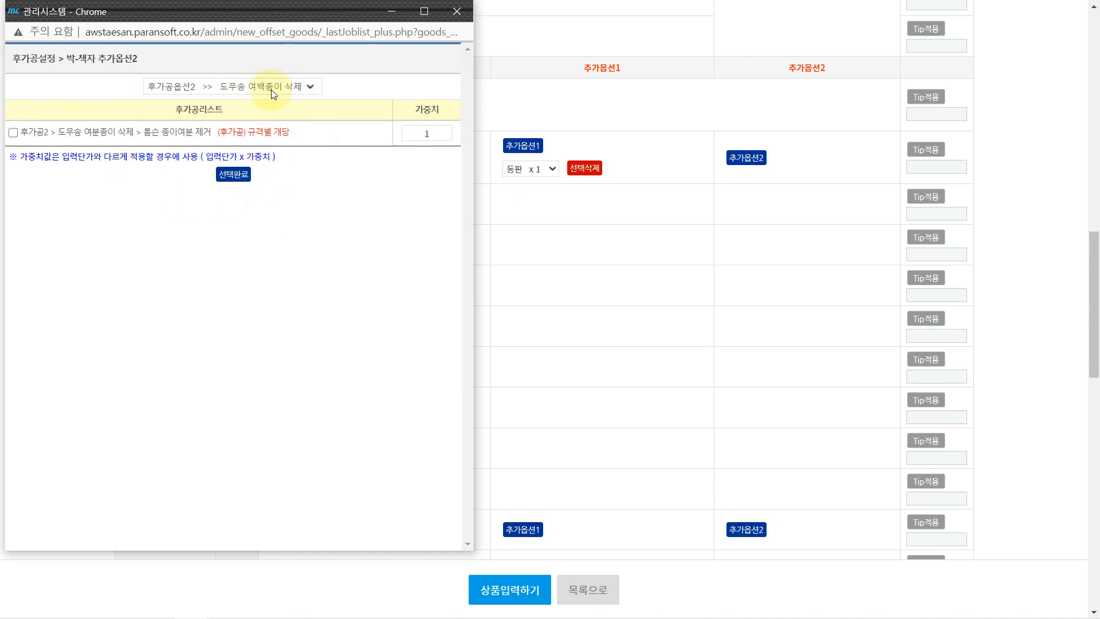
{"action": "left_click", "coordinate": [227, 223]}
{"action": "left_click", "coordinate": [63, 226]}
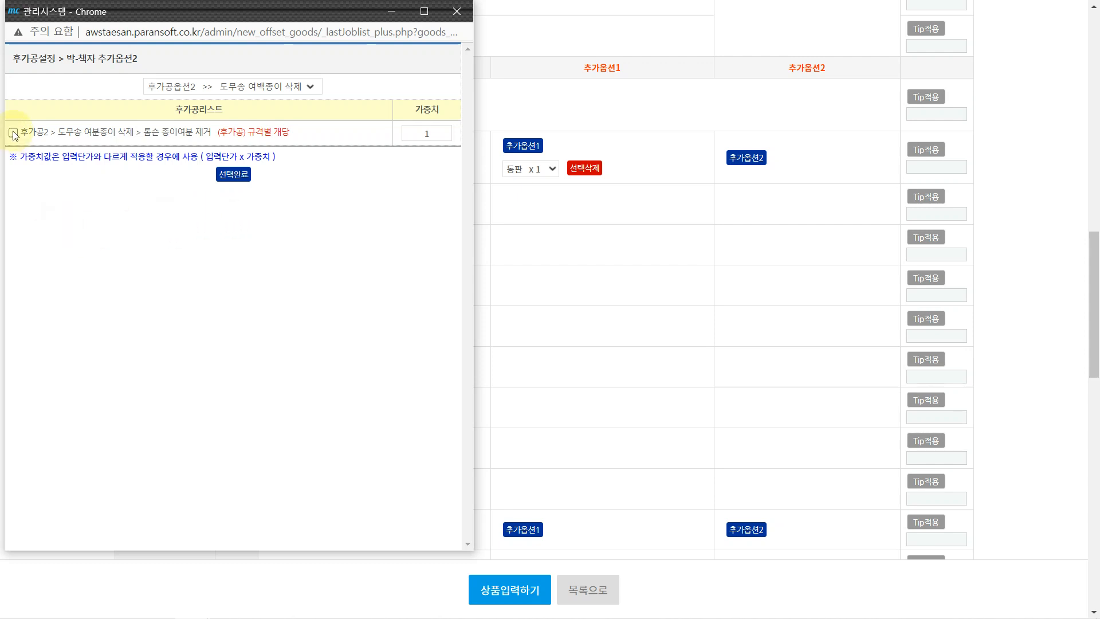
{"action": "left_click", "coordinate": [12, 134]}
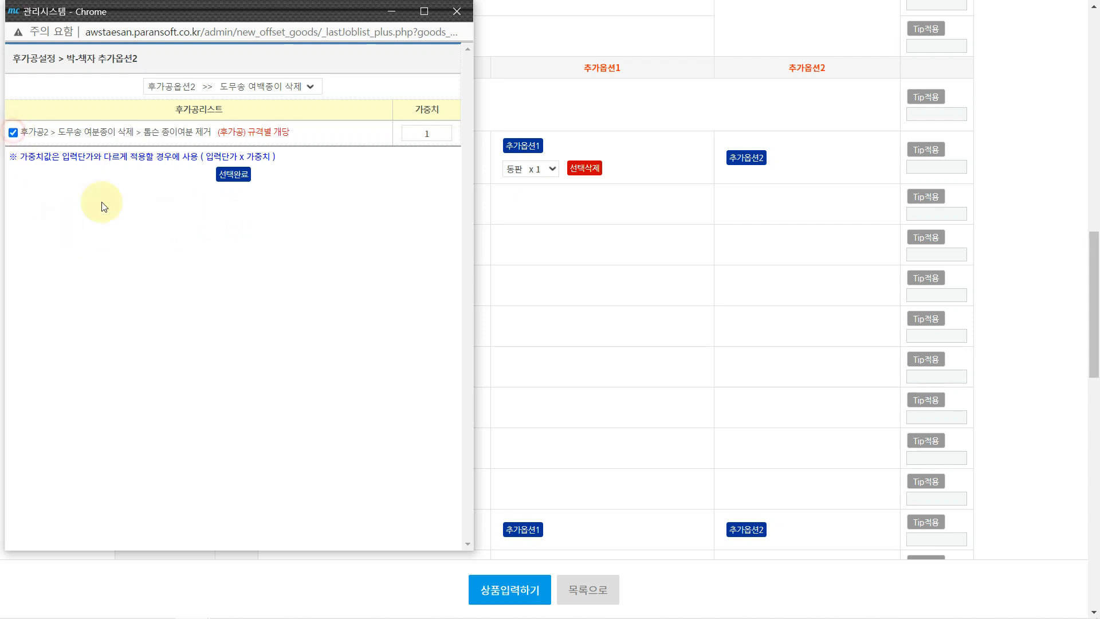
{"action": "left_click", "coordinate": [235, 180]}
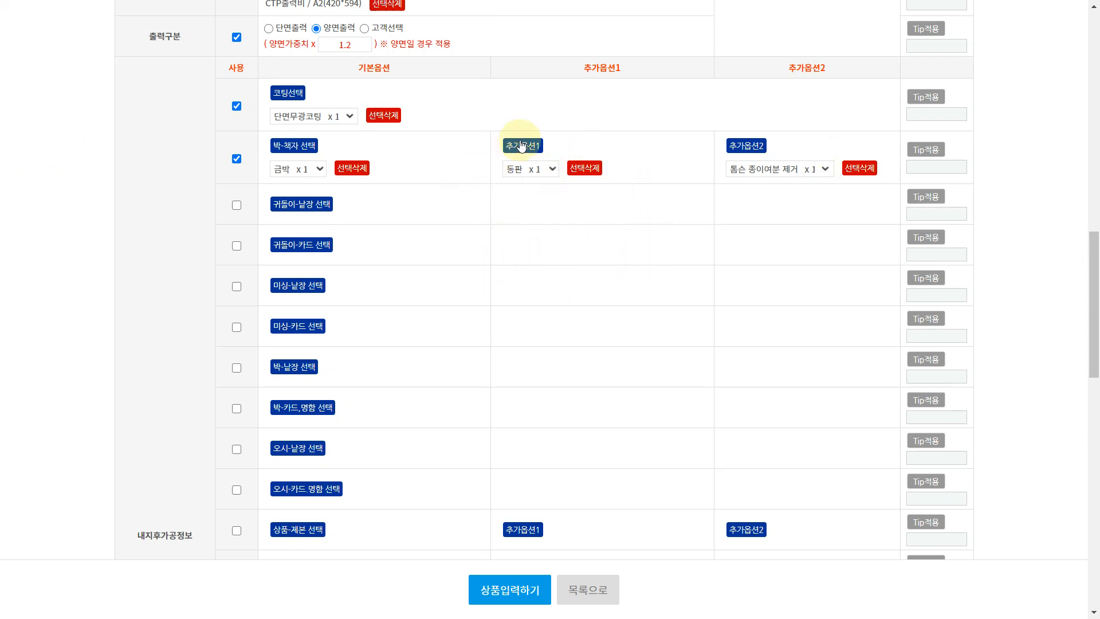
Step: Check the 추가옵션1 and 추가옵션2 entries registered for the 박-책자 finishing
{"action": "left_click_drag", "start_coordinate": [499, 143], "coordinate": [887, 185]}
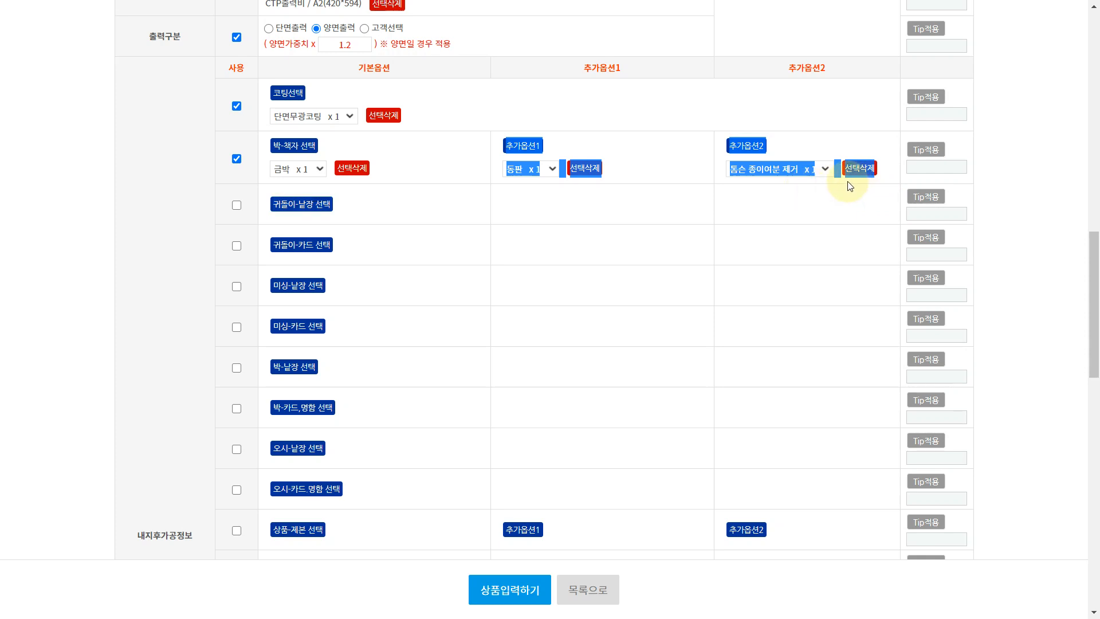
{"action": "left_click", "coordinate": [623, 264]}
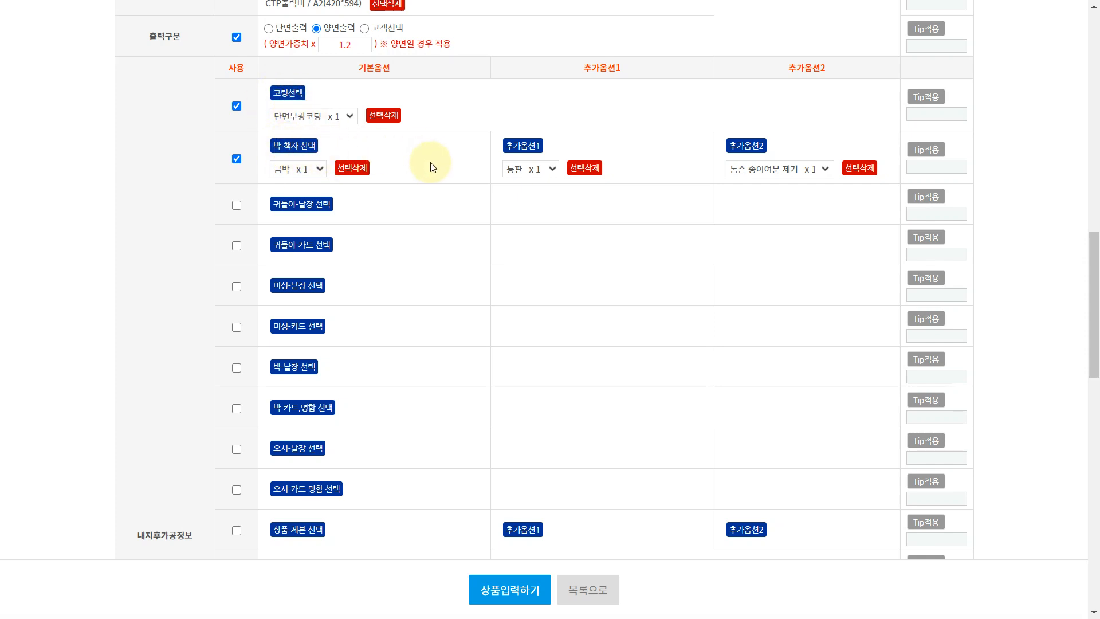
{"action": "left_click", "coordinate": [432, 230]}
{"action": "left_click", "coordinate": [425, 255]}
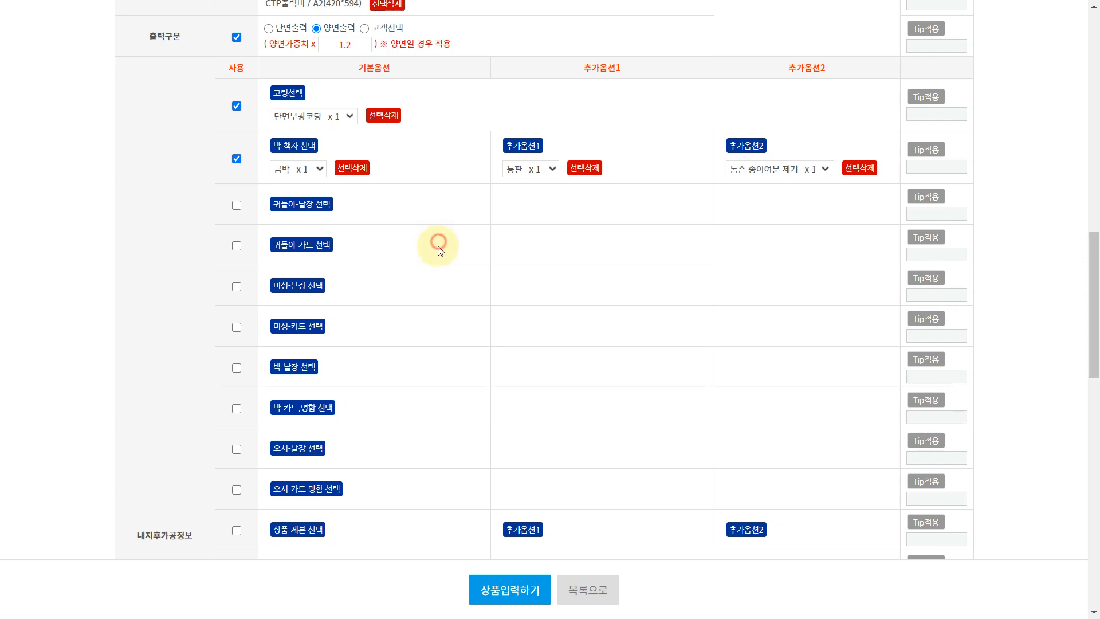
Step: Switch to the shop site and open the 무선제본 order page under 책자인쇄 at the cover's finishing options
{"action": "key", "text": "ctrl+Tab"}
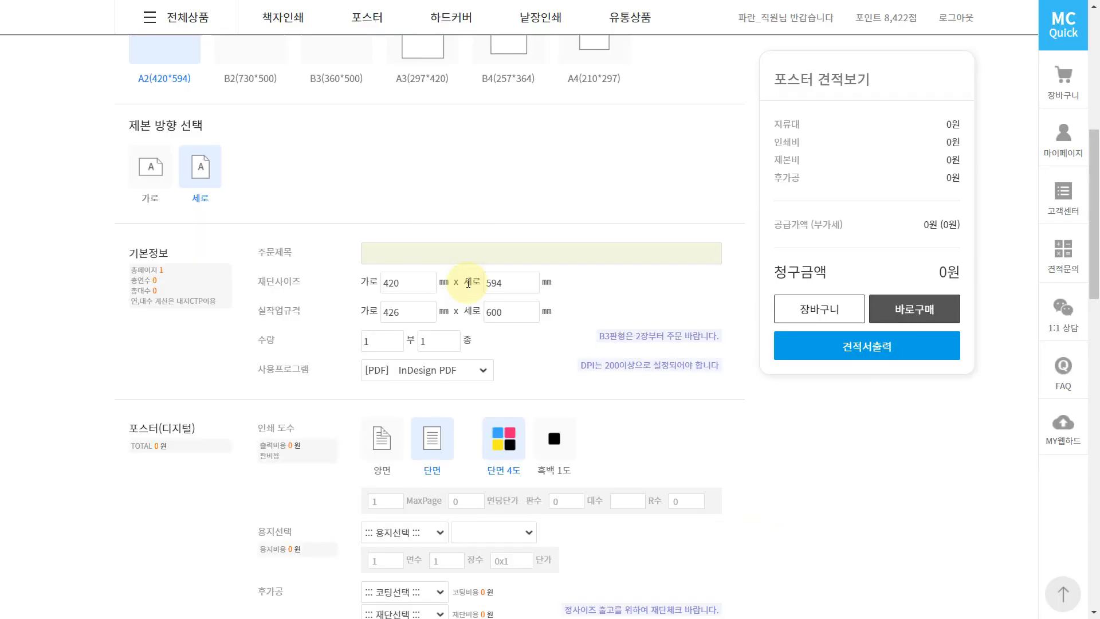
{"action": "scroll", "coordinate": [367, 257], "scroll_direction": "down", "scroll_amount": 4}
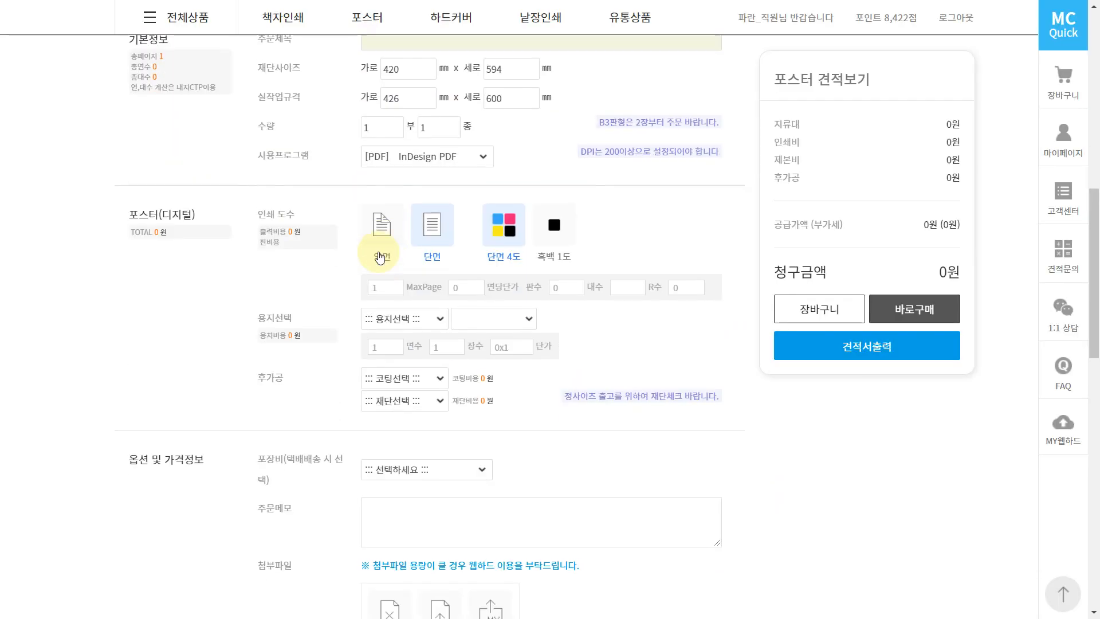
{"action": "scroll", "coordinate": [367, 246], "scroll_direction": "up", "scroll_amount": 11}
{"action": "left_click", "coordinate": [330, 256]}
{"action": "mouse_move", "coordinate": [283, 97]}
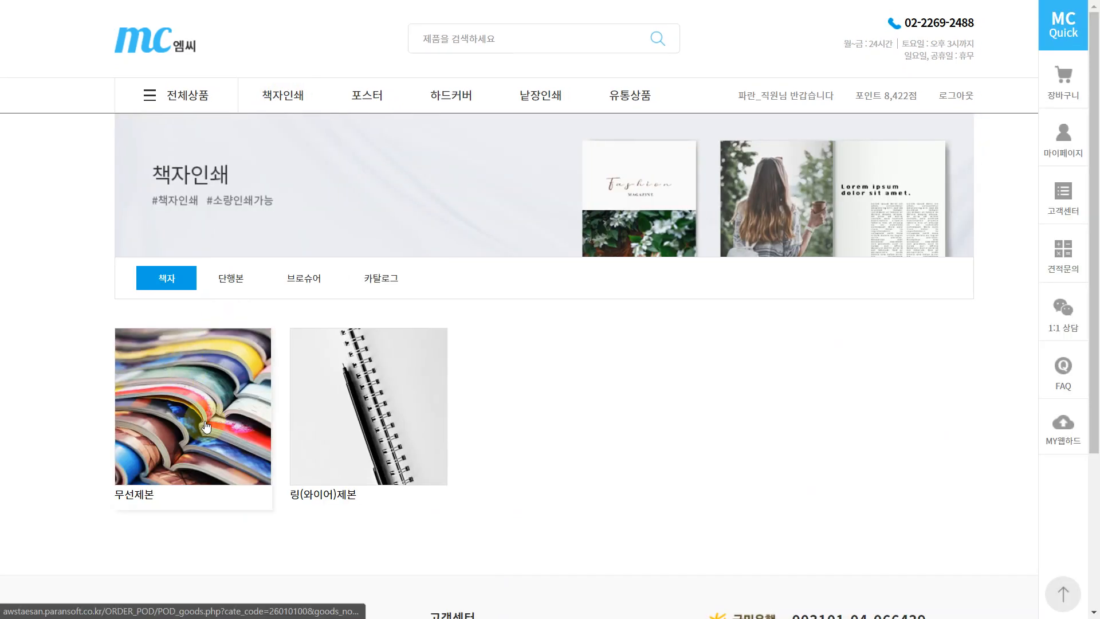
{"action": "left_click", "coordinate": [264, 436]}
{"action": "scroll", "coordinate": [464, 384], "scroll_direction": "down", "scroll_amount": 9}
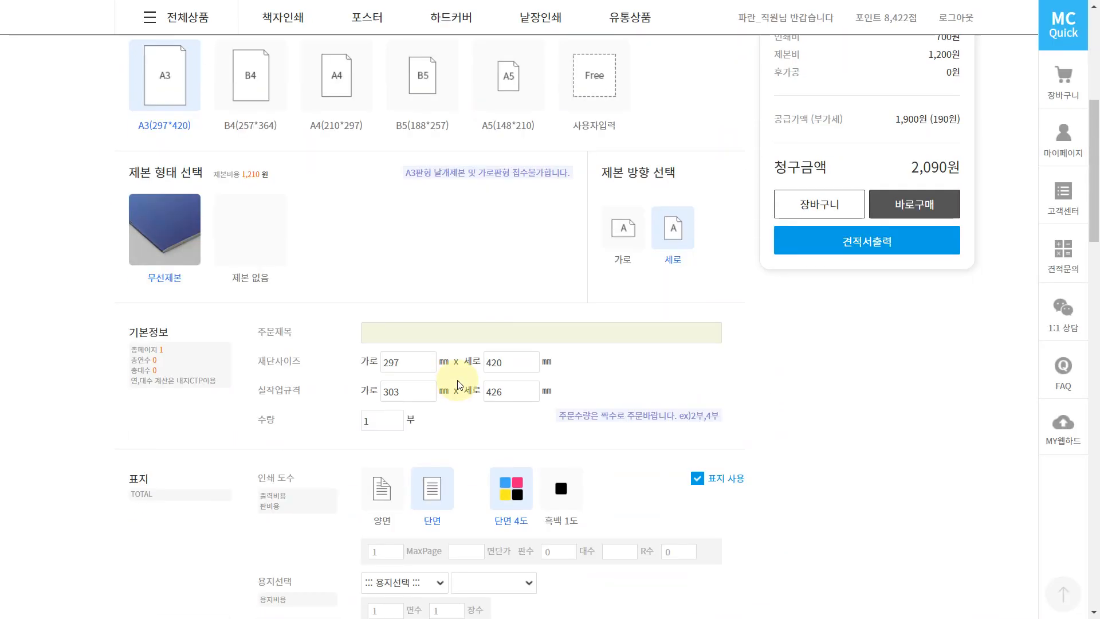
{"action": "scroll", "coordinate": [458, 376], "scroll_direction": "down", "scroll_amount": 1}
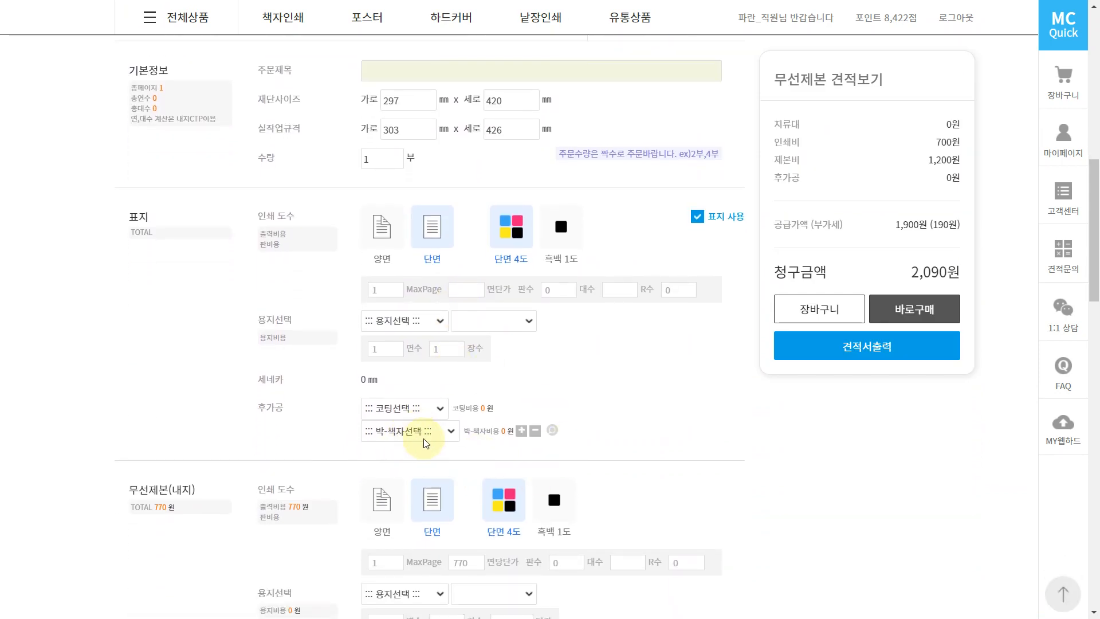
Step: Review the coating and 박-책자 choices offered for the cover's finishing
{"action": "left_click", "coordinate": [427, 409]}
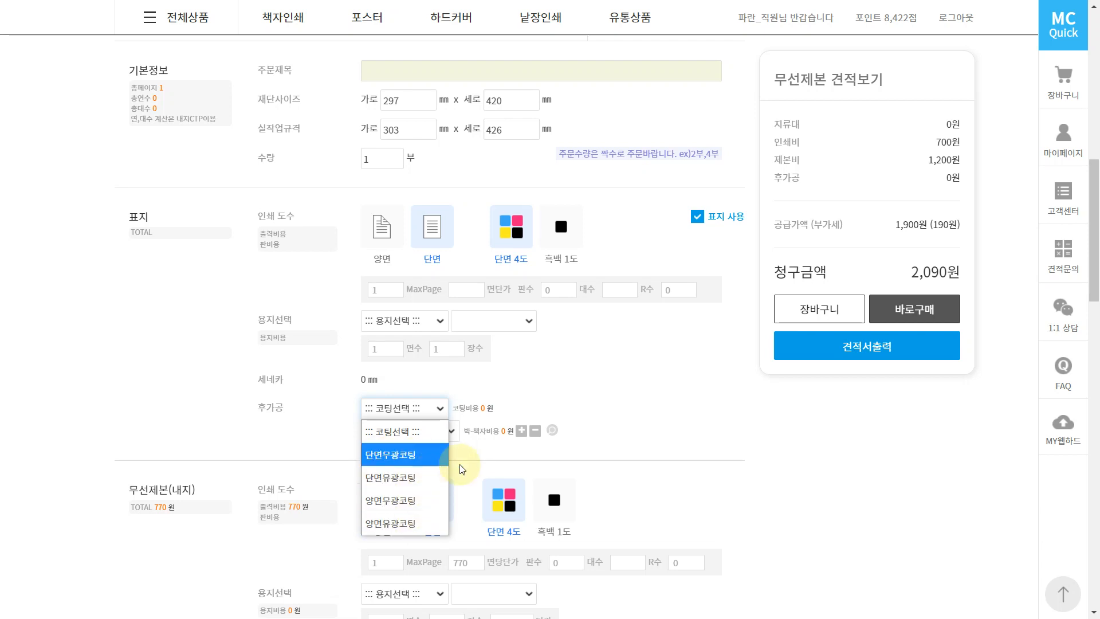
{"action": "left_click", "coordinate": [546, 456]}
{"action": "left_click", "coordinate": [450, 434]}
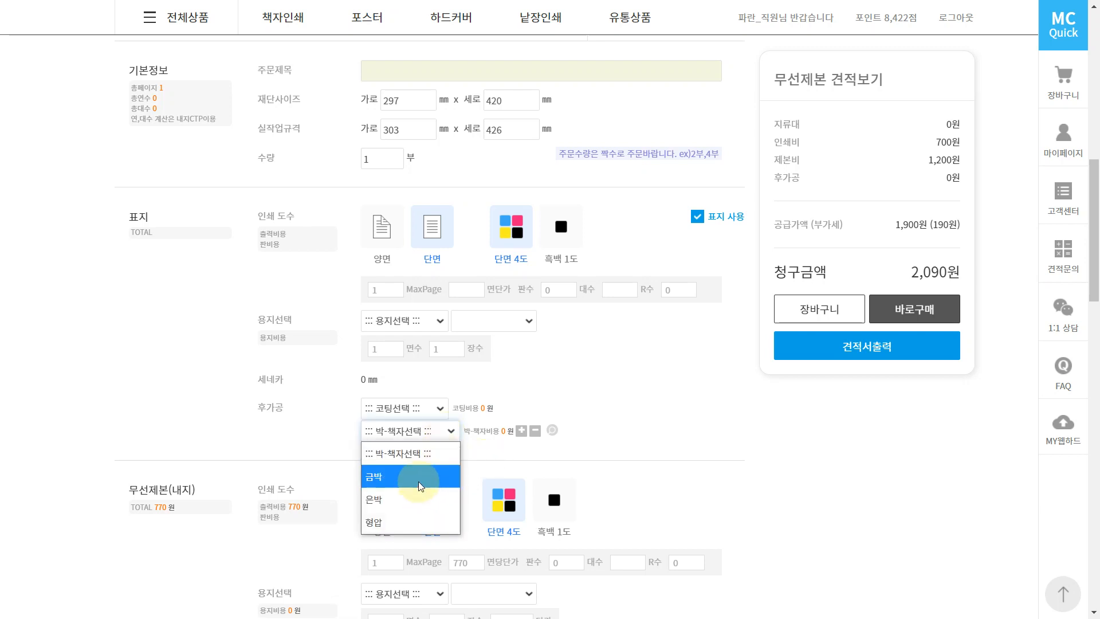
{"action": "left_click", "coordinate": [521, 455]}
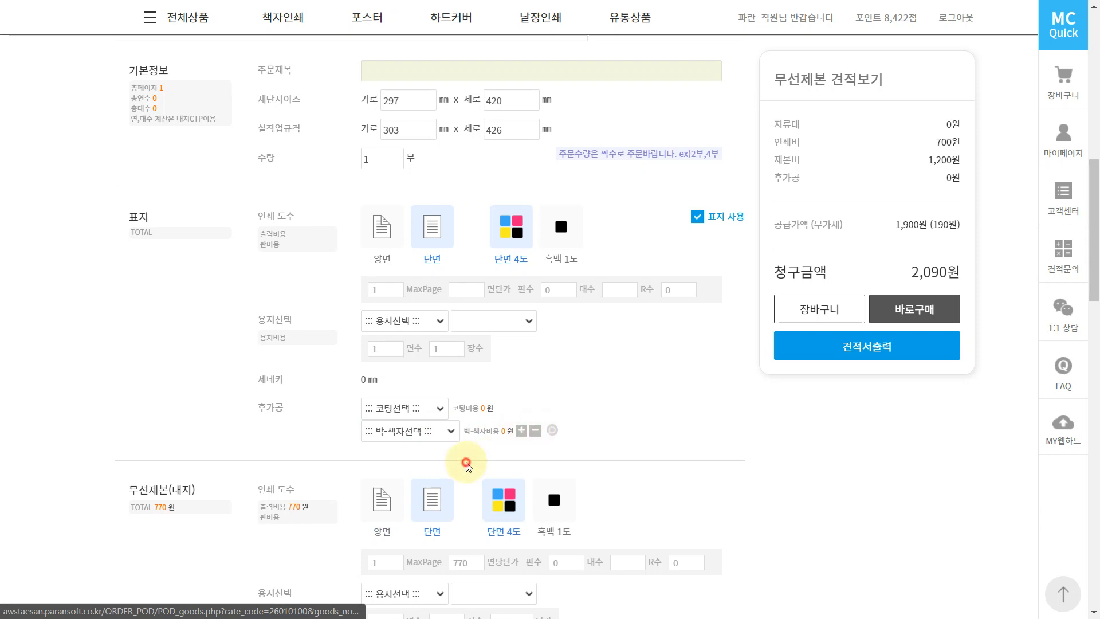
Step: Select 금박 as the cover's 박-책자 finishing and choose 신규 for its 동판 plate
{"action": "left_click", "coordinate": [447, 431]}
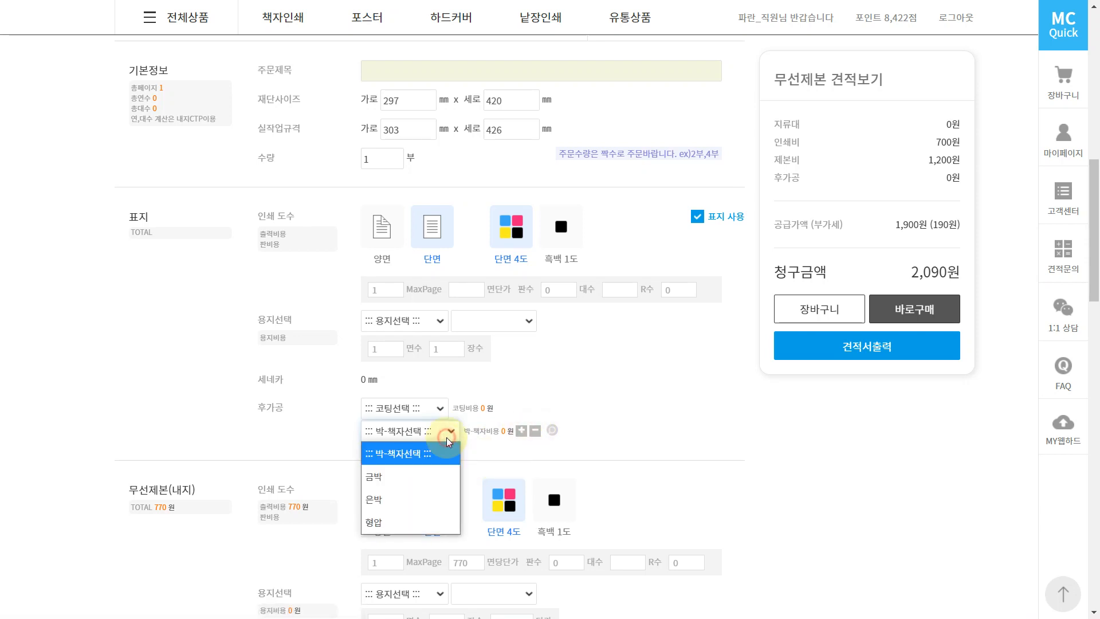
{"action": "left_click", "coordinate": [424, 478]}
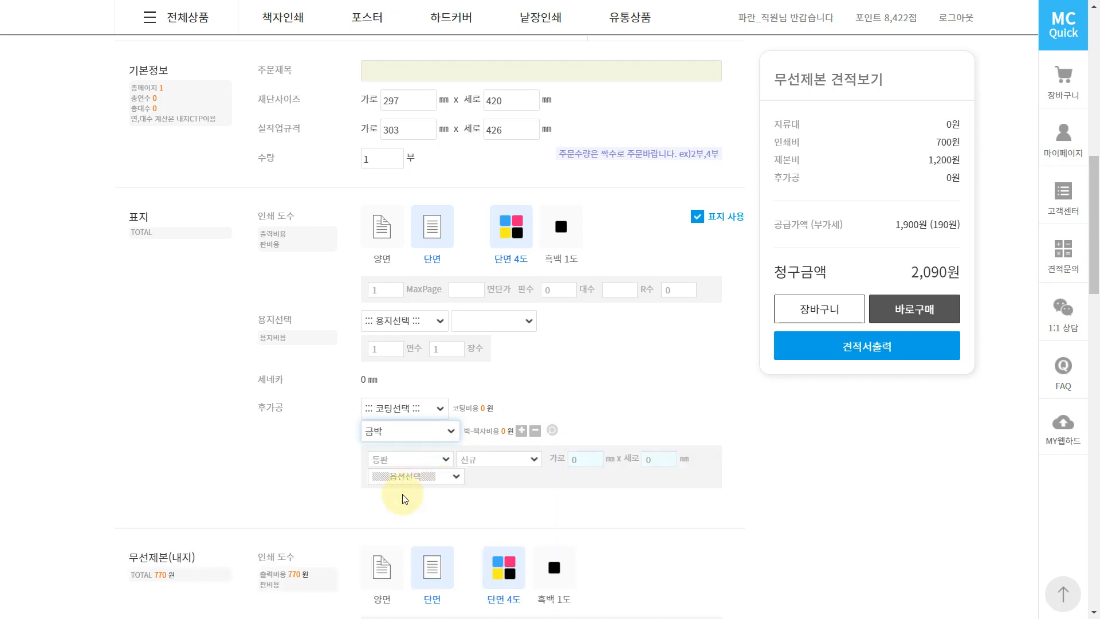
{"action": "left_click", "coordinate": [439, 461]}
{"action": "left_click", "coordinate": [440, 462]}
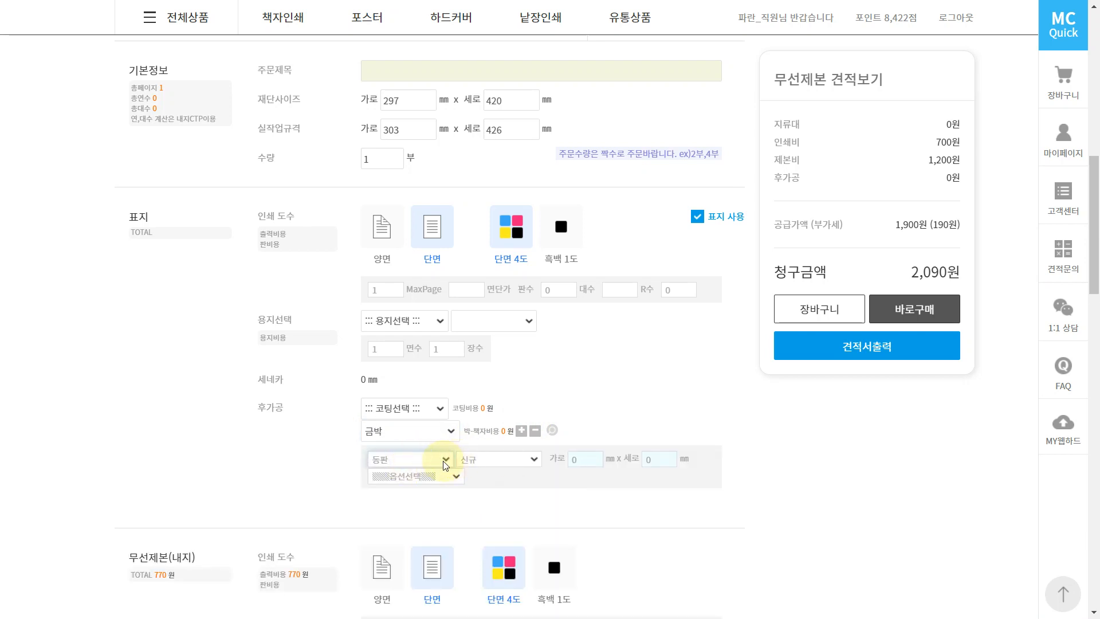
{"action": "left_click", "coordinate": [520, 459]}
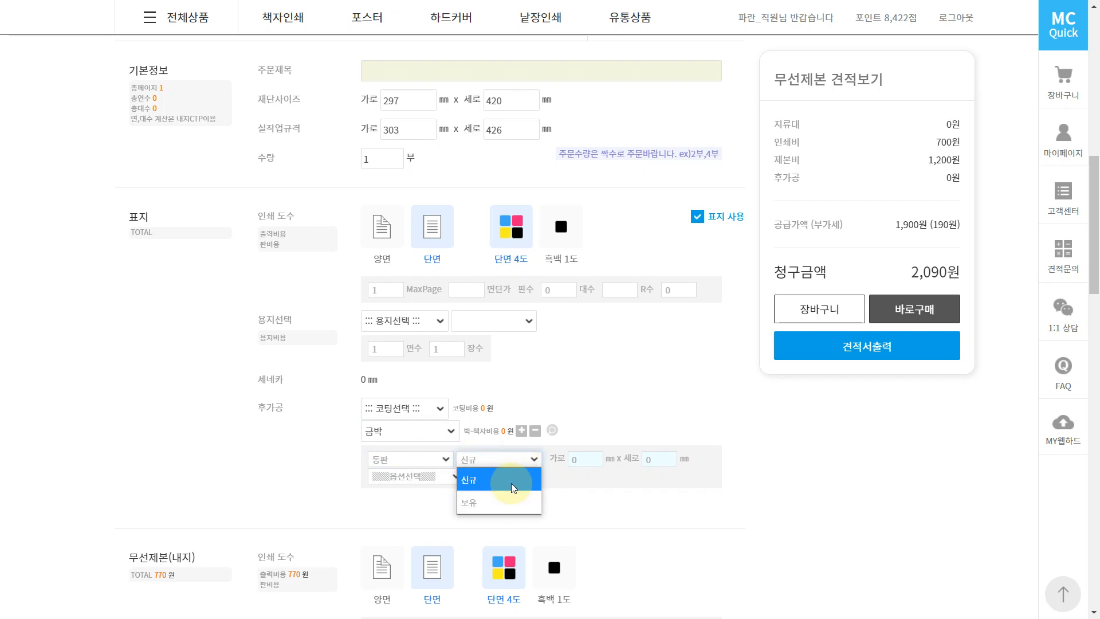
{"action": "left_click", "coordinate": [508, 481]}
Step: Set the cover's 금박 size to 30 mm wide by 30 mm high and check the finishing cost
{"action": "left_click", "coordinate": [610, 482]}
{"action": "left_click_drag", "start_coordinate": [586, 460], "coordinate": [511, 460]}
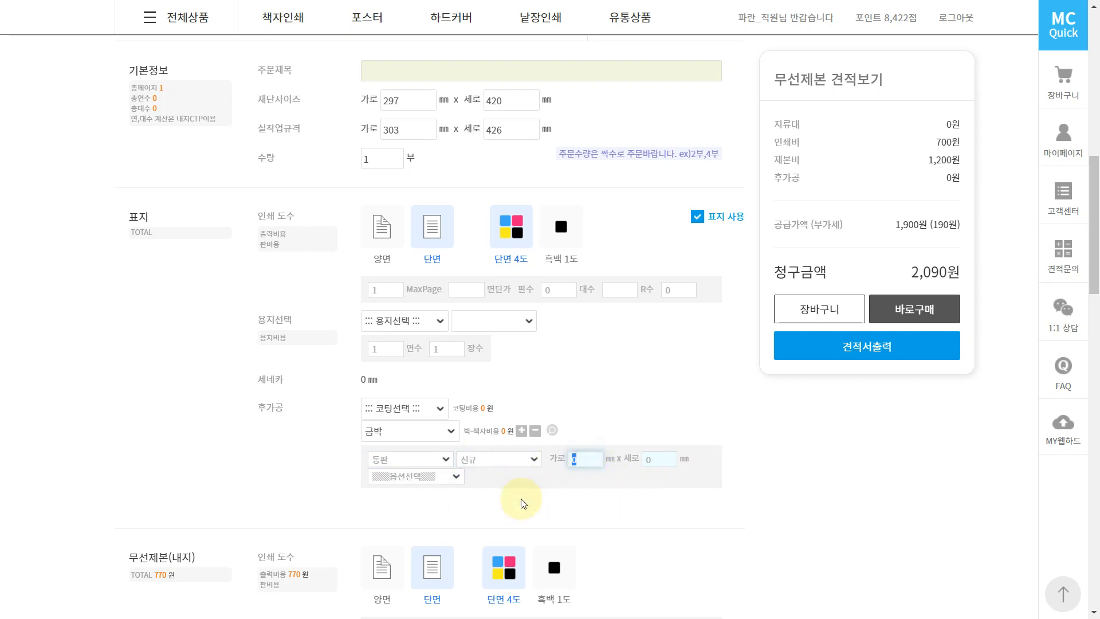
{"action": "left_click", "coordinate": [559, 493]}
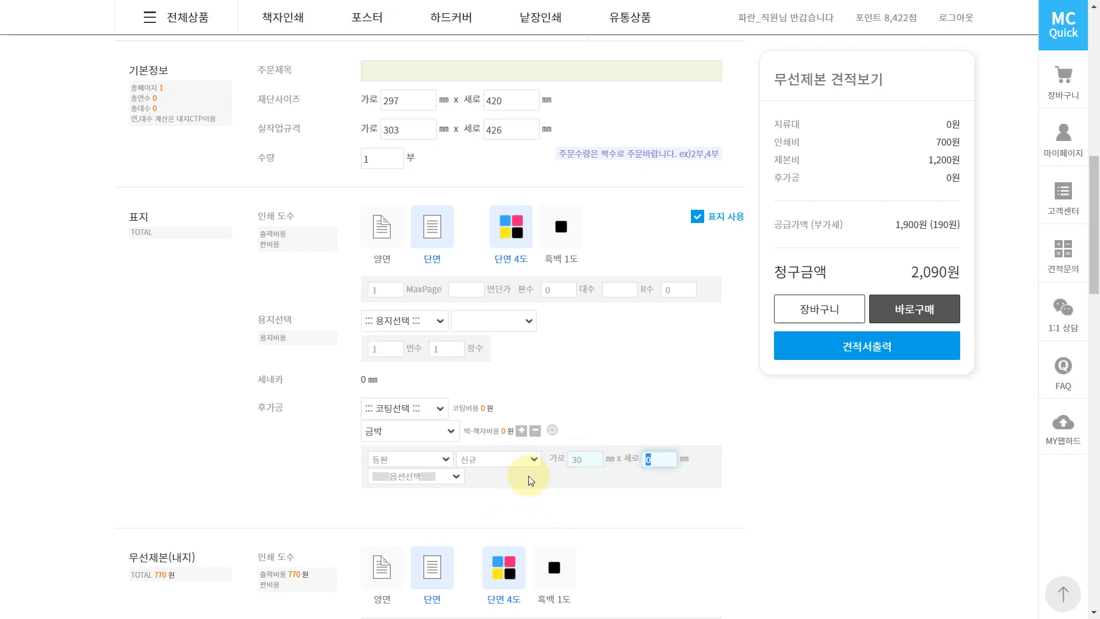
{"action": "type", "text": "30"}
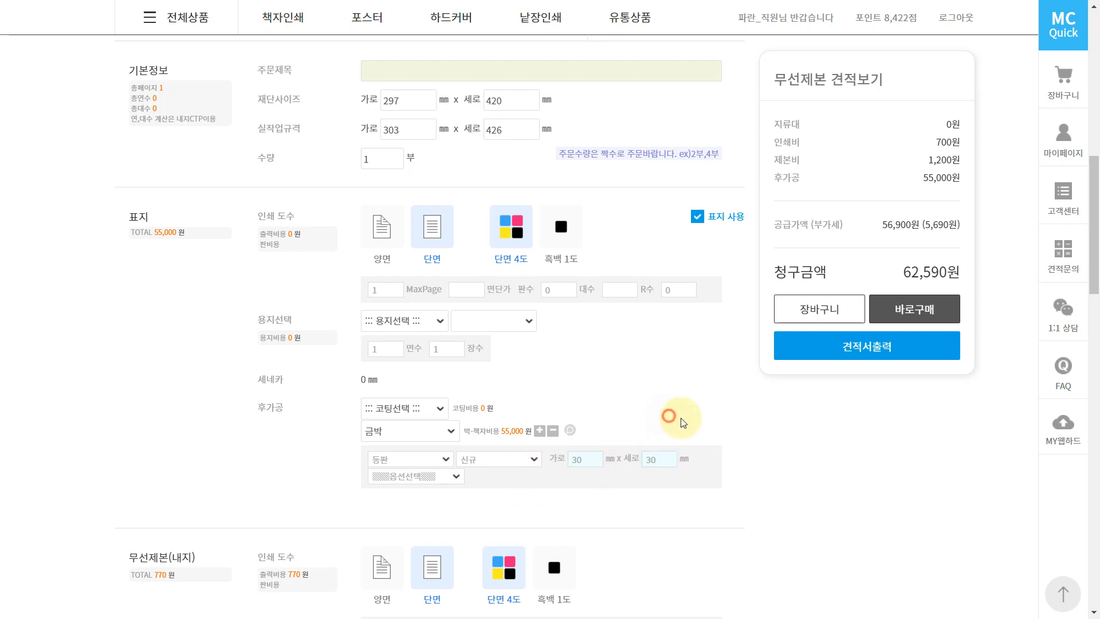
{"action": "left_click", "coordinate": [771, 434]}
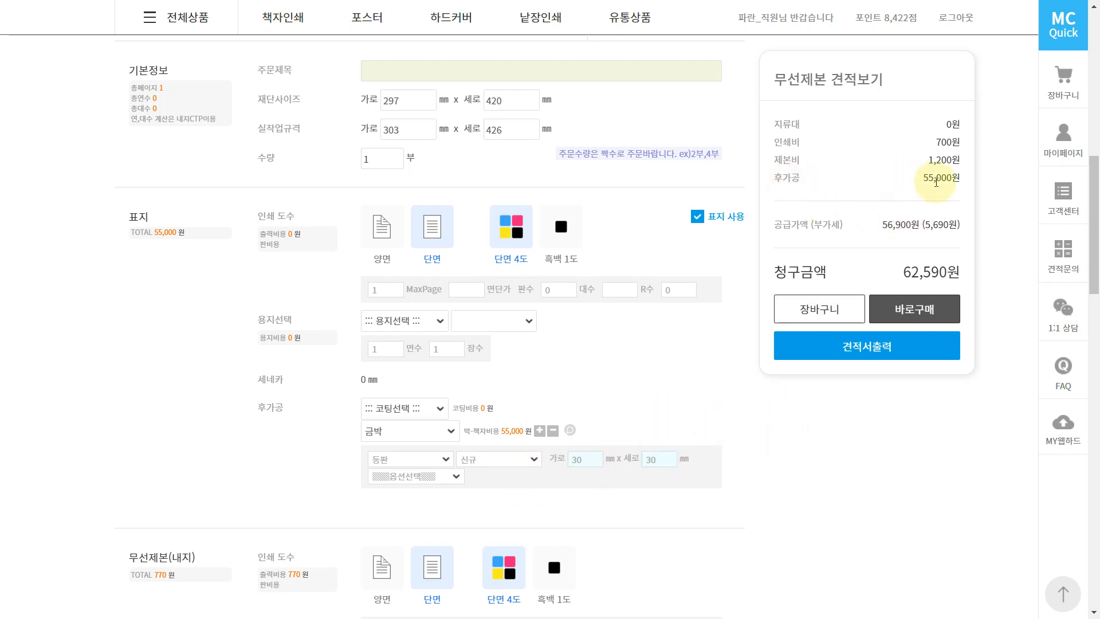
Step: Change the cover foil's 동판 plate from new to 보유
{"action": "left_click", "coordinate": [735, 502]}
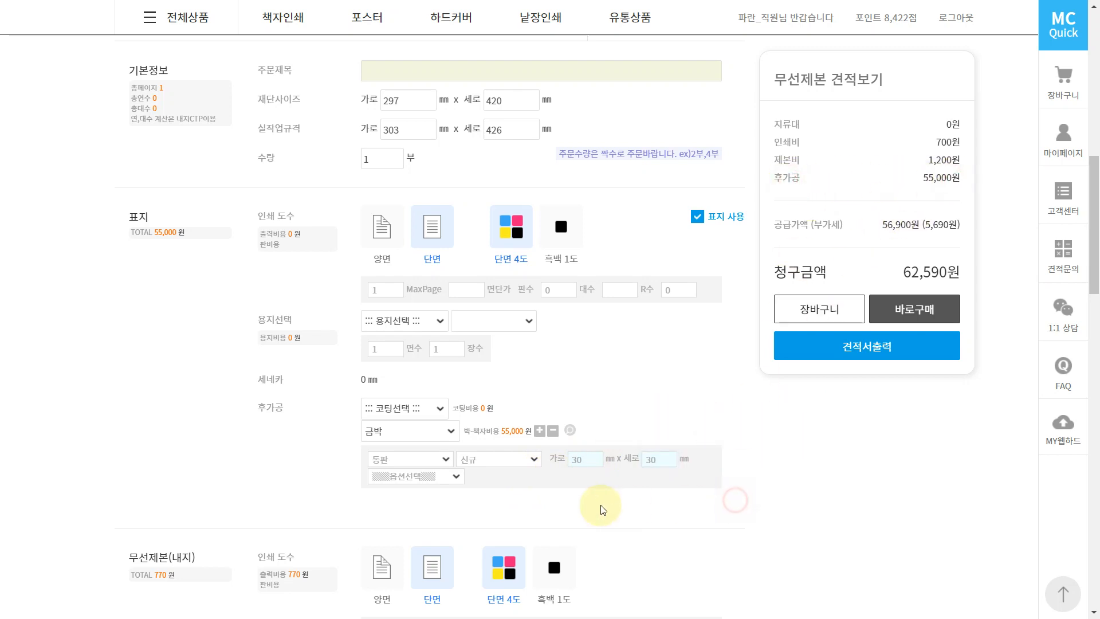
{"action": "left_click", "coordinate": [497, 497]}
{"action": "left_click", "coordinate": [523, 459]}
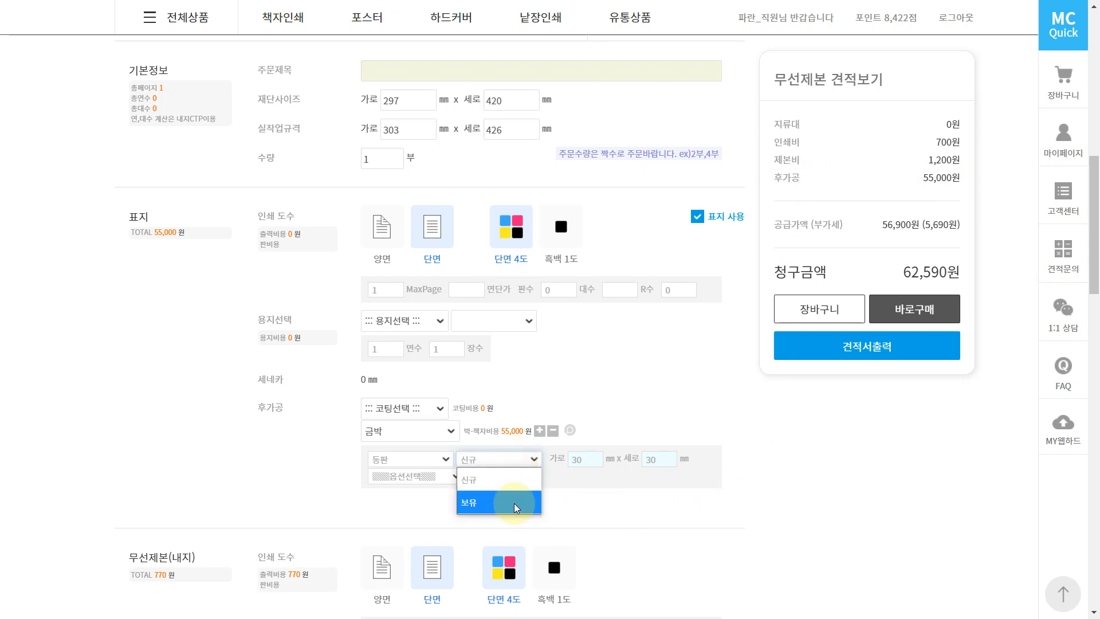
{"action": "left_click", "coordinate": [516, 504]}
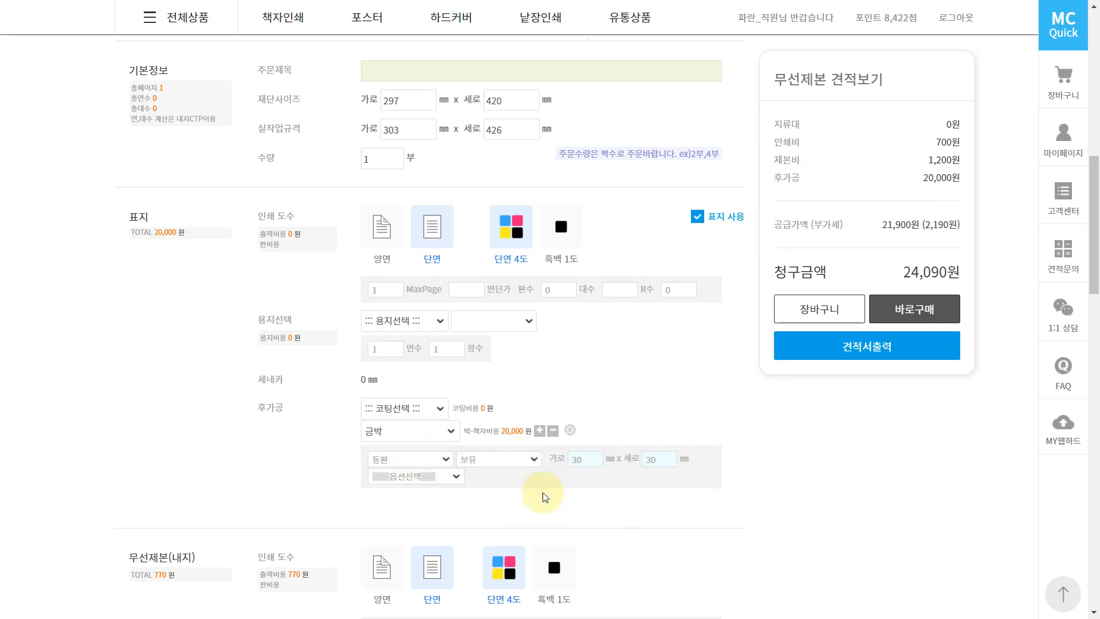
Step: Choose 톰슨 종이여분 제거 as the additional option for the cover's 금박 finishing
{"action": "left_click", "coordinate": [449, 476]}
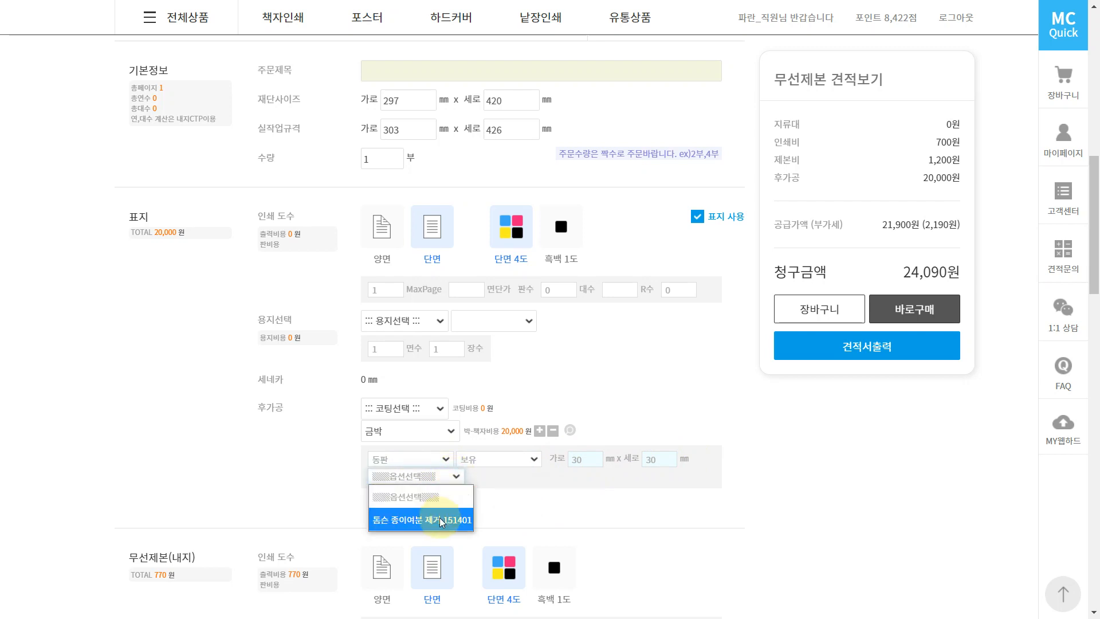
{"action": "left_click", "coordinate": [426, 523]}
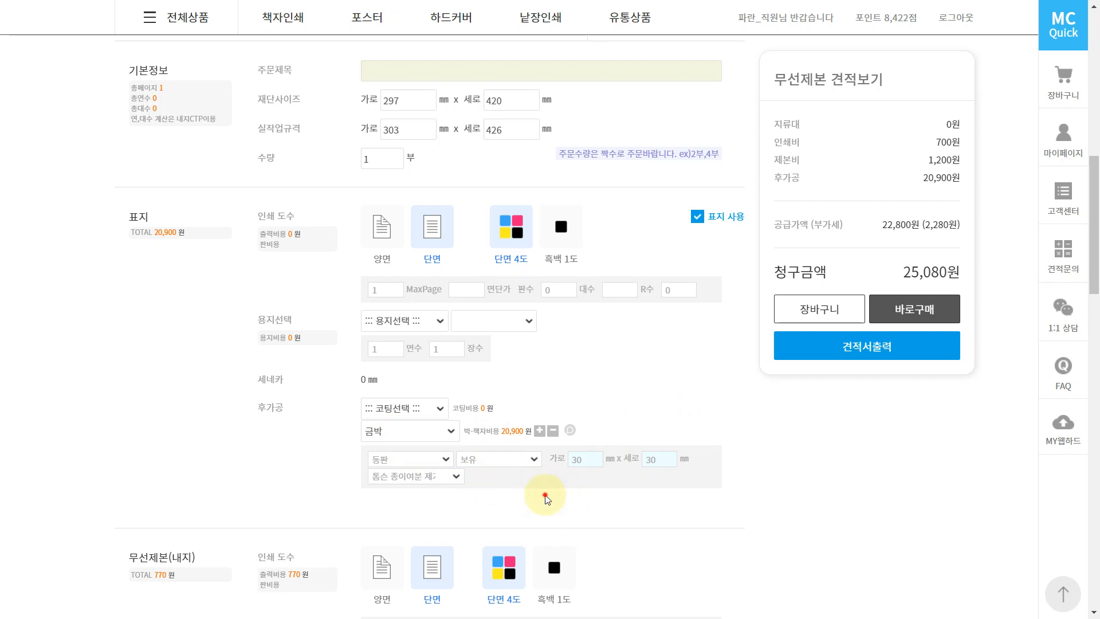
Step: Add two extra 박-책자 option rows to the cover's finishing and remove both again
{"action": "left_click", "coordinate": [539, 431]}
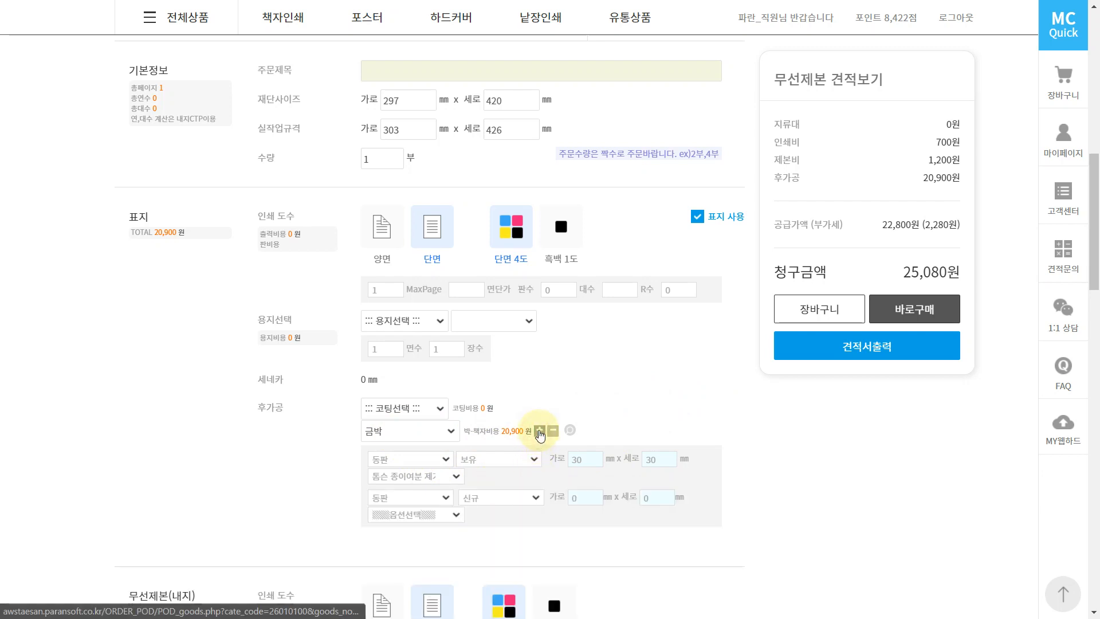
{"action": "left_click", "coordinate": [539, 431]}
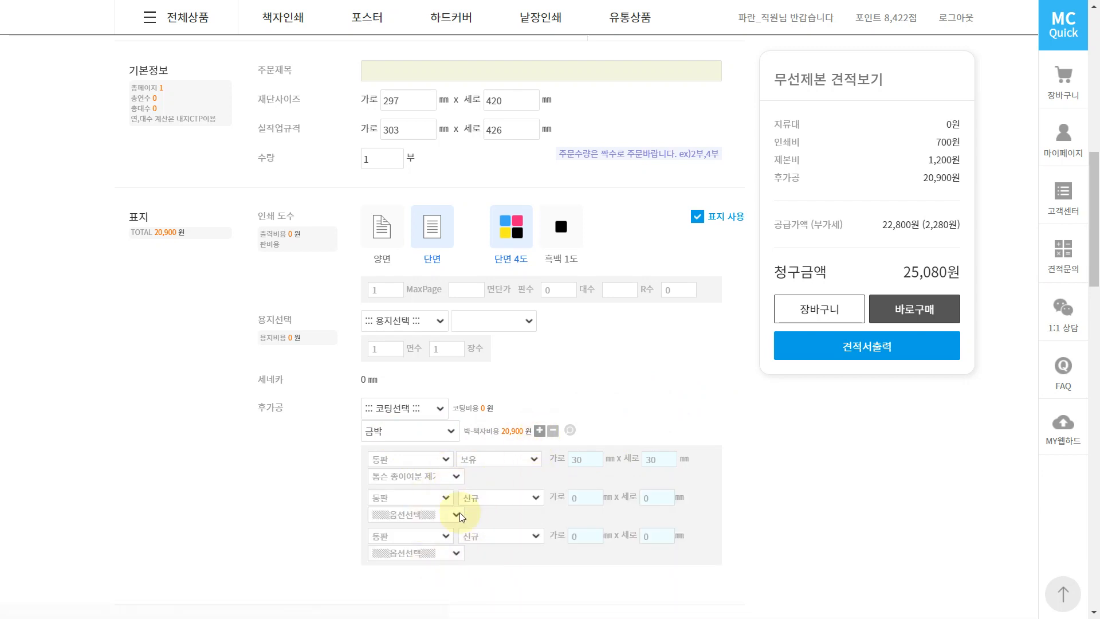
{"action": "left_click", "coordinate": [553, 432]}
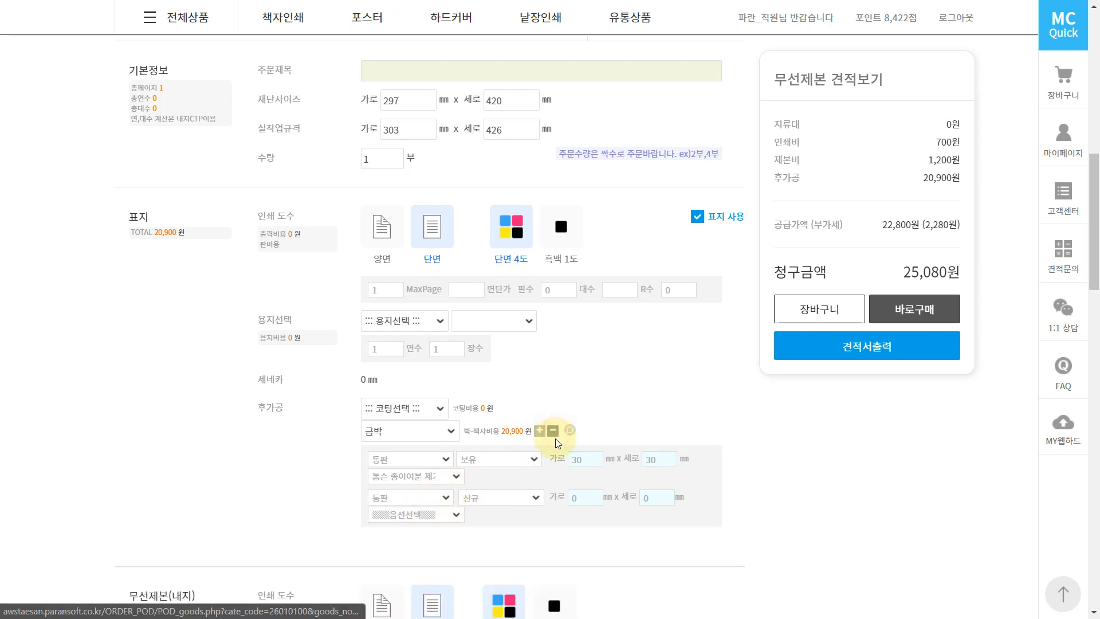
{"action": "left_click", "coordinate": [554, 433]}
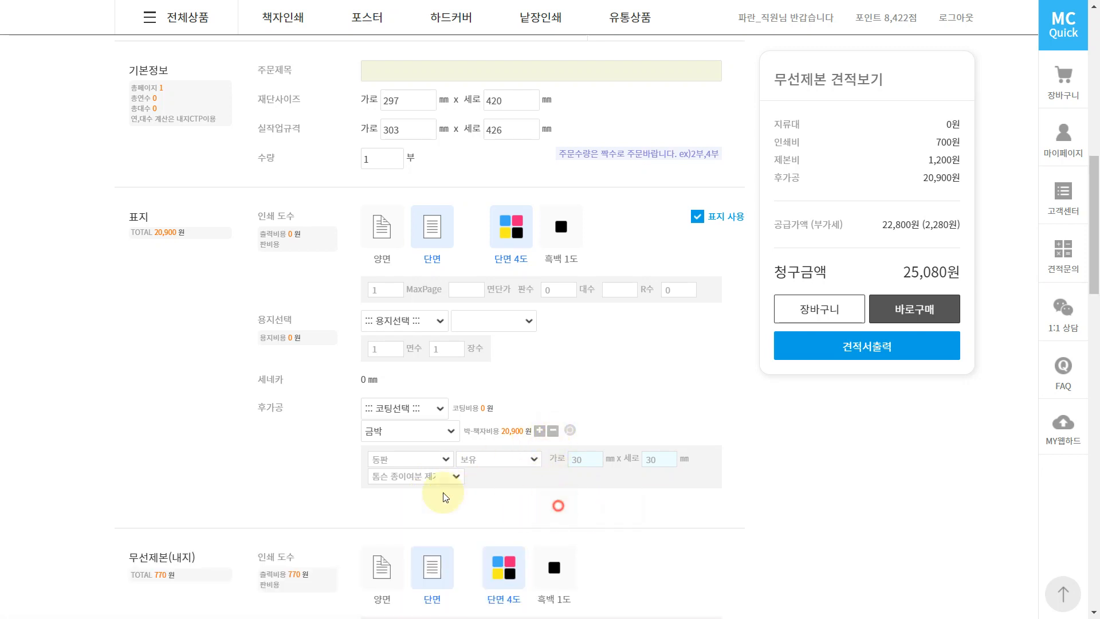
Step: Switch the cover's 박-책자 finishing to 은박 and clear the selection
{"action": "left_click", "coordinate": [408, 437]}
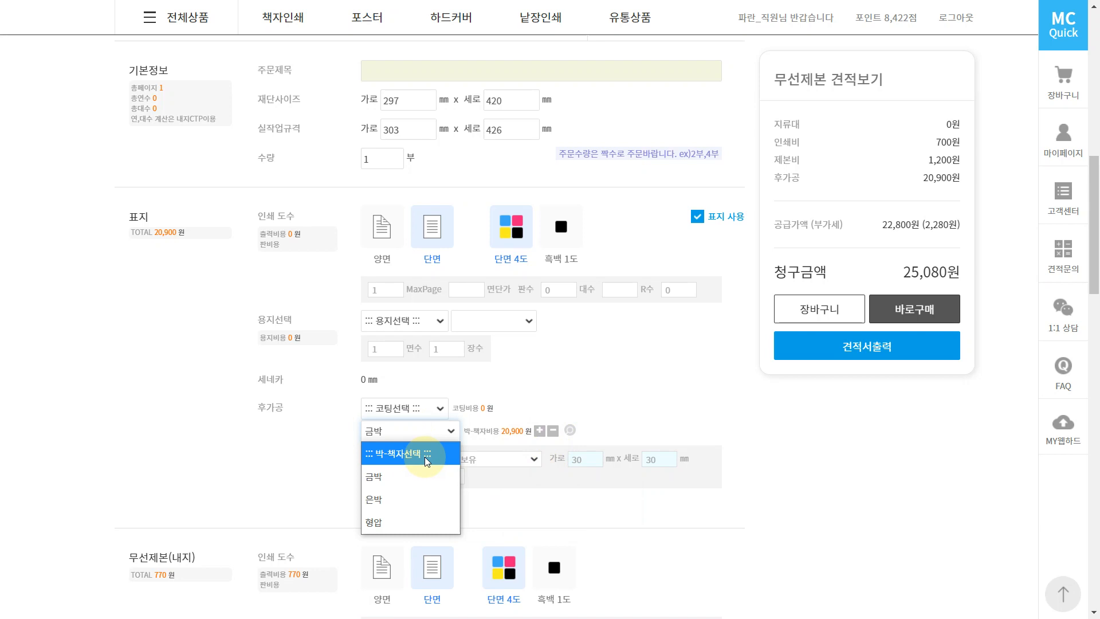
{"action": "left_click", "coordinate": [550, 491]}
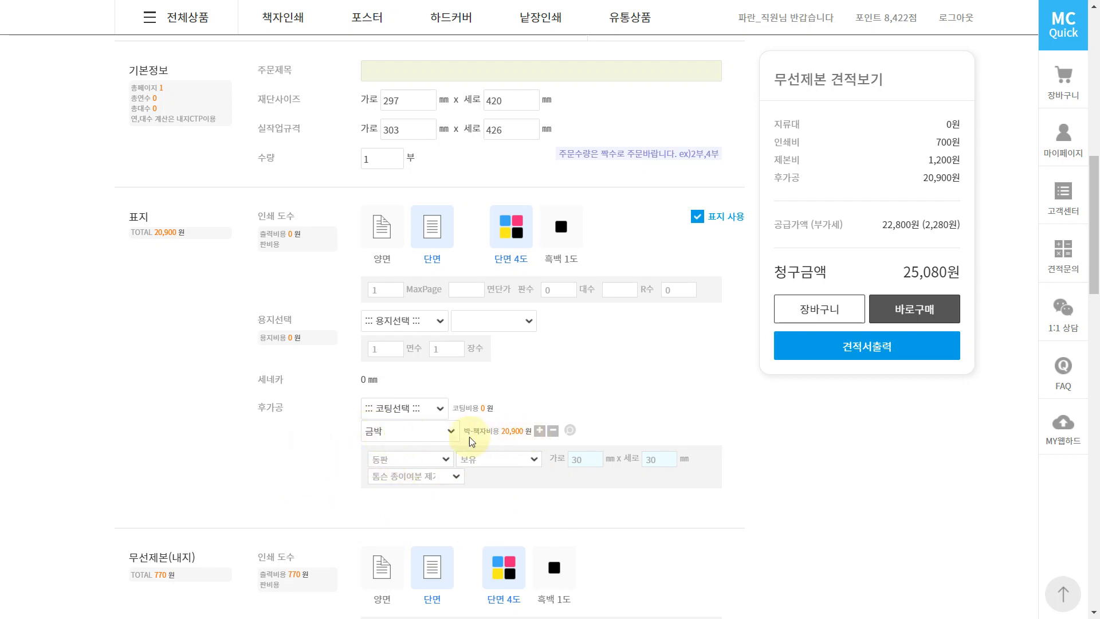
{"action": "left_click", "coordinate": [449, 436]}
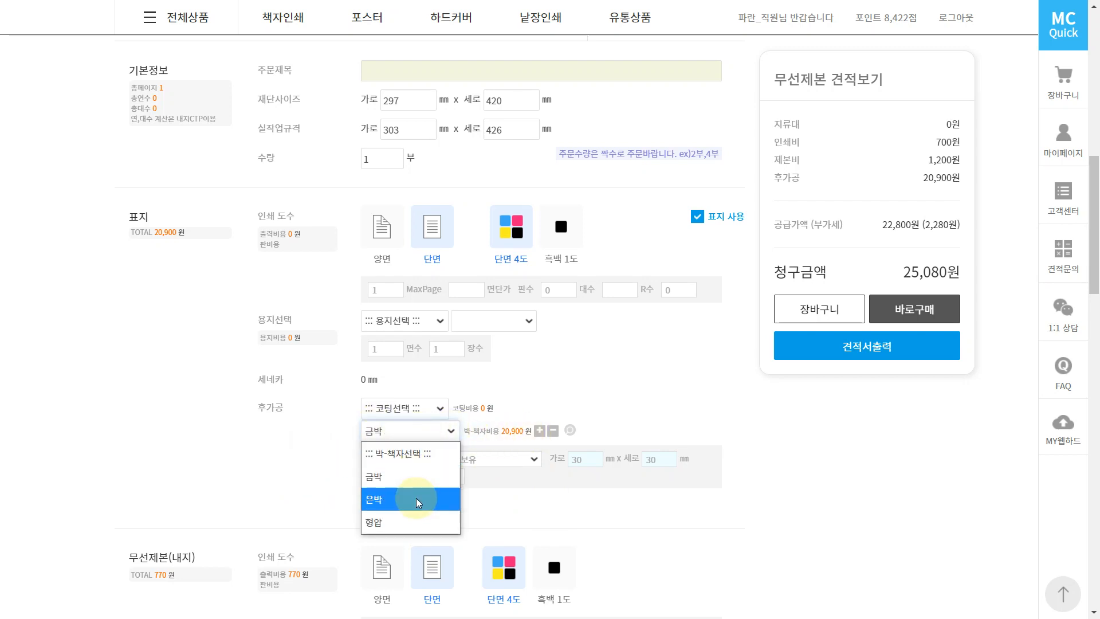
{"action": "left_click", "coordinate": [417, 500]}
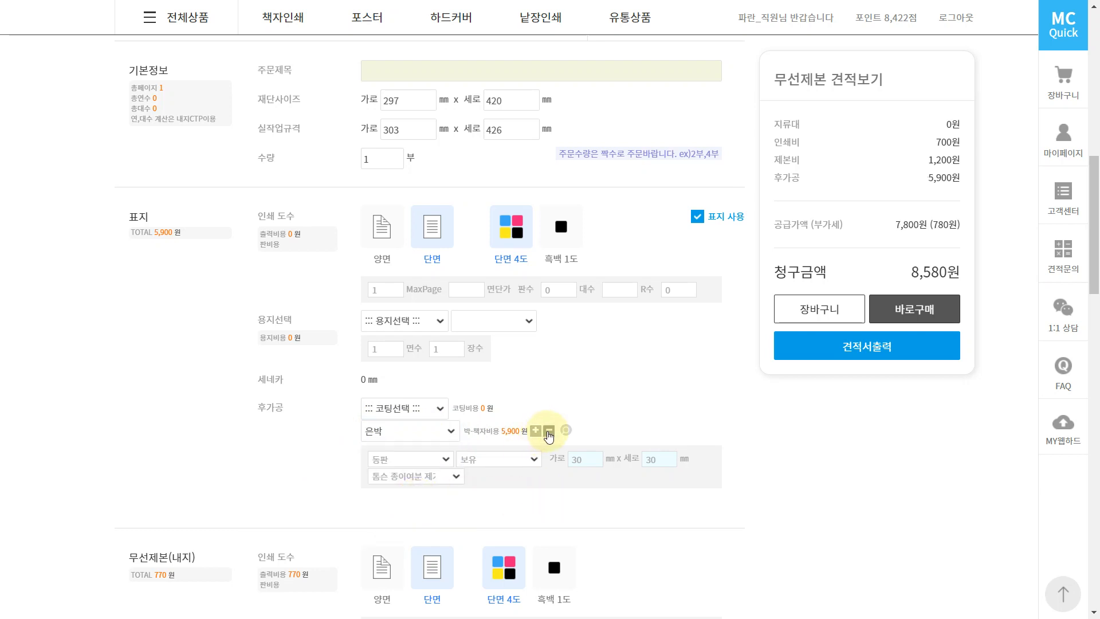
{"action": "left_click", "coordinate": [450, 431]}
{"action": "left_click", "coordinate": [433, 449]}
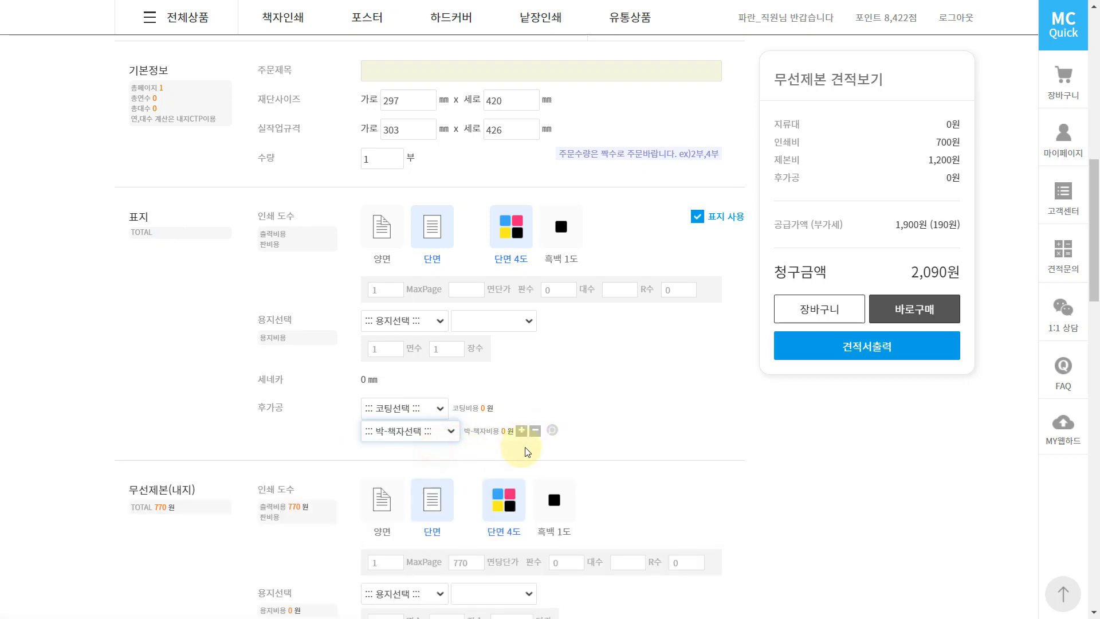
Step: Check the cover's coating choices and reselect 금박 as its 박-책자 finishing
{"action": "left_click", "coordinate": [451, 460]}
{"action": "left_click", "coordinate": [433, 417]}
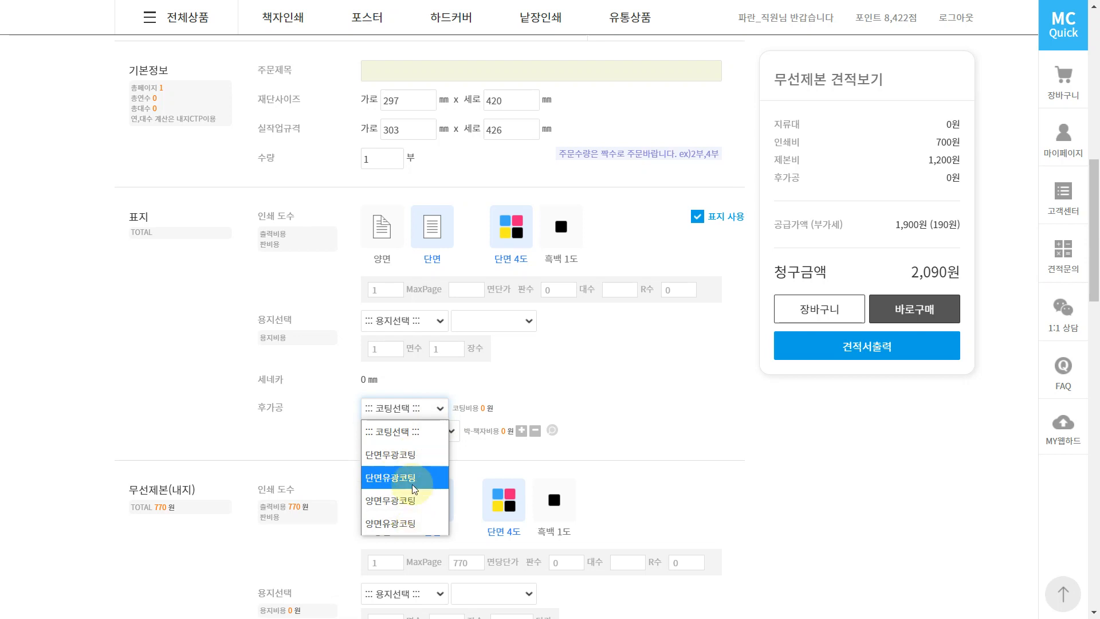
{"action": "left_click", "coordinate": [469, 450]}
{"action": "left_click", "coordinate": [447, 434]}
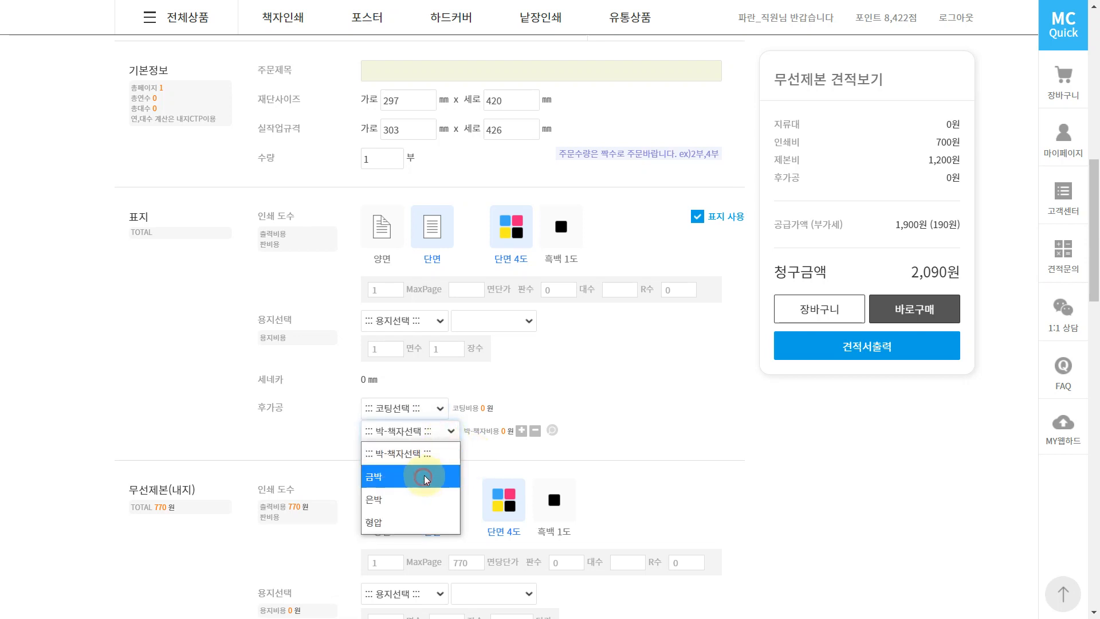
{"action": "left_click", "coordinate": [425, 478]}
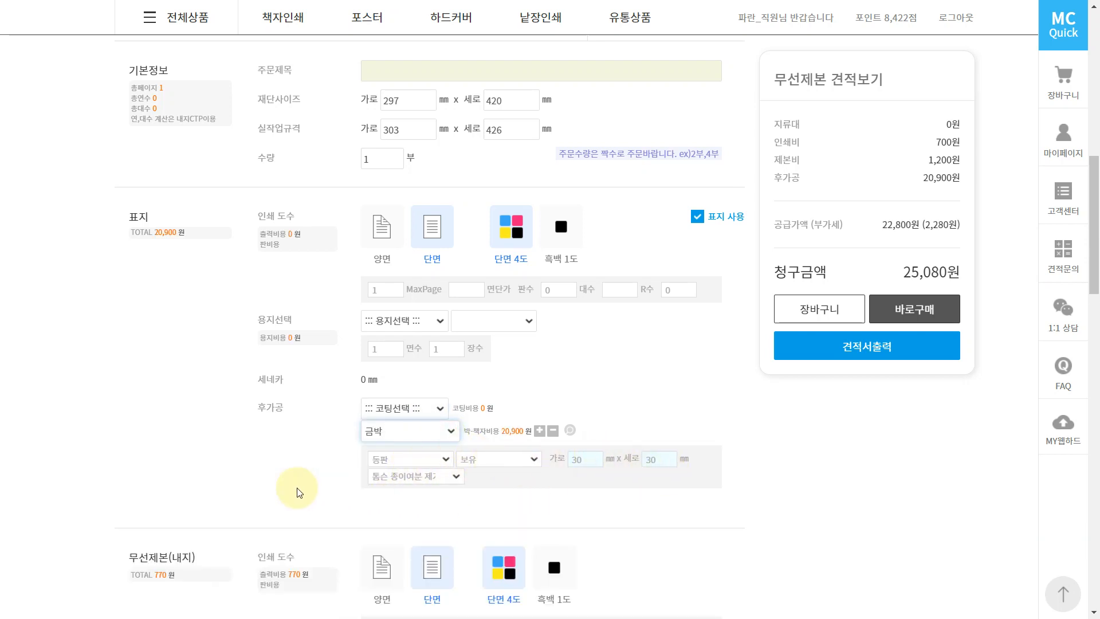
{"action": "left_click", "coordinate": [330, 483]}
Step: Return to the admin product form and examine the inner-page coating and 박-책자 settings with their additional options
{"action": "key", "text": "ctrl+Tab"}
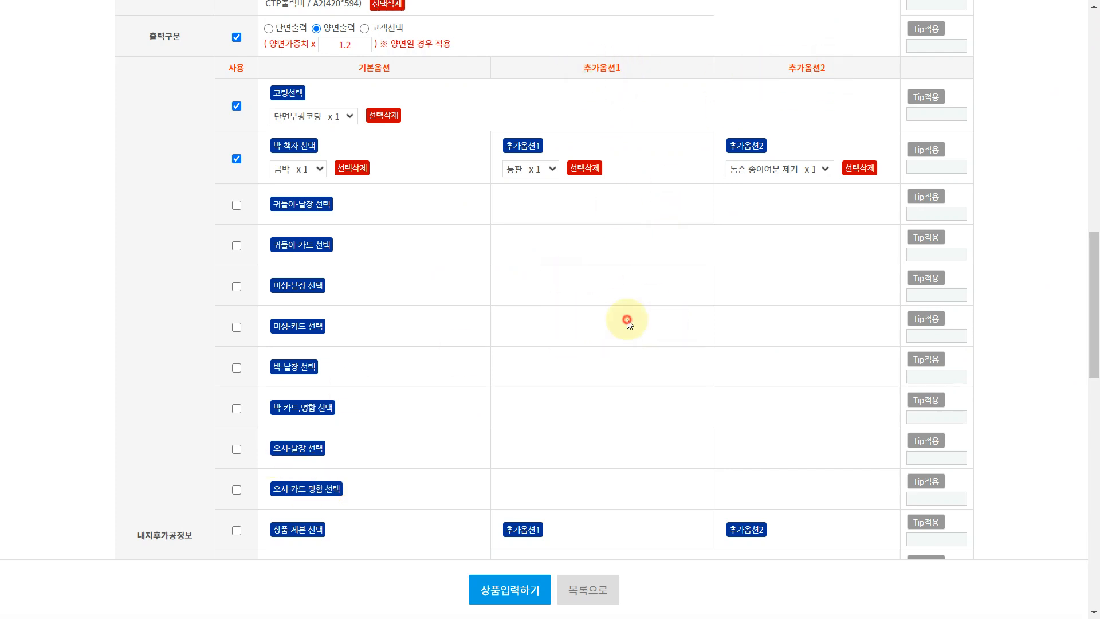
{"action": "left_click", "coordinate": [510, 336]}
{"action": "left_click", "coordinate": [462, 280]}
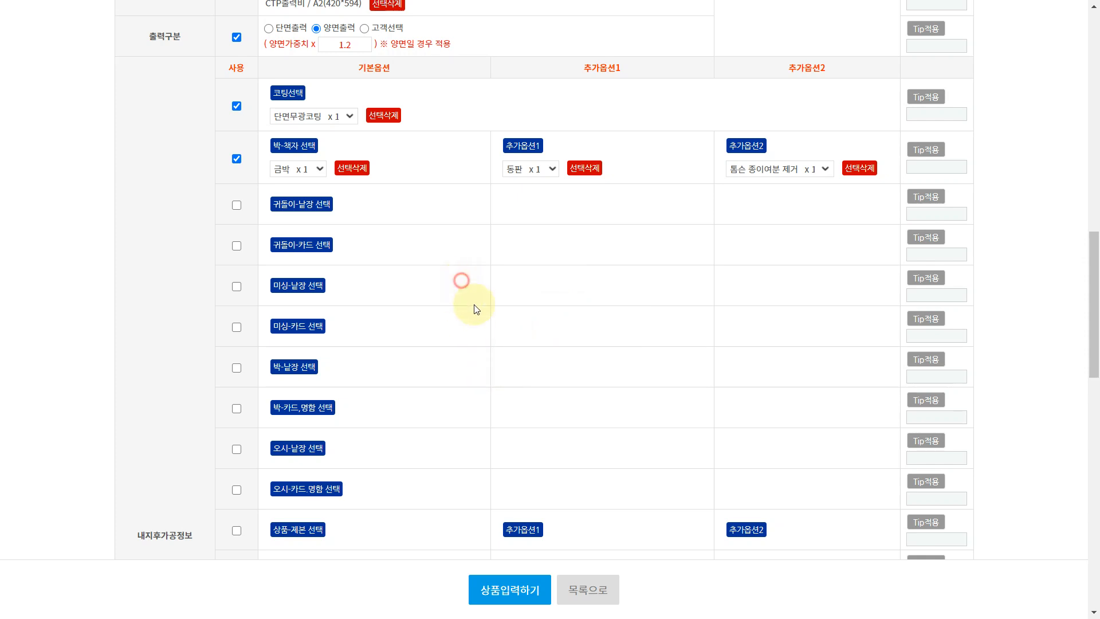
{"action": "left_click", "coordinate": [506, 282]}
{"action": "left_click", "coordinate": [106, 233]}
{"action": "left_click", "coordinate": [332, 117]}
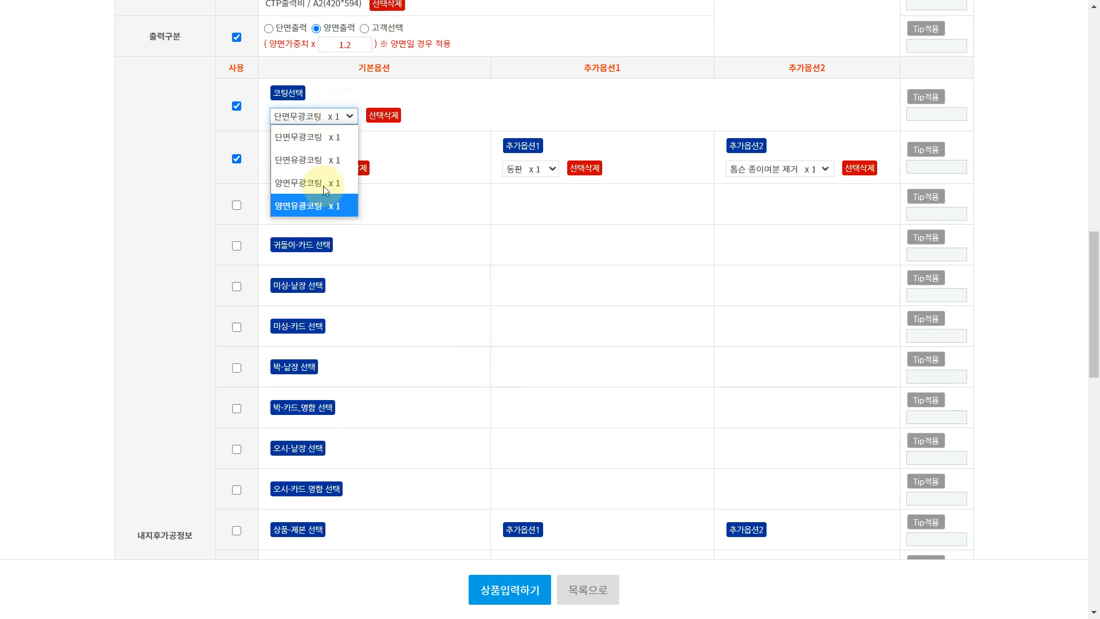
{"action": "left_click", "coordinate": [451, 217]}
{"action": "left_click", "coordinate": [475, 253]}
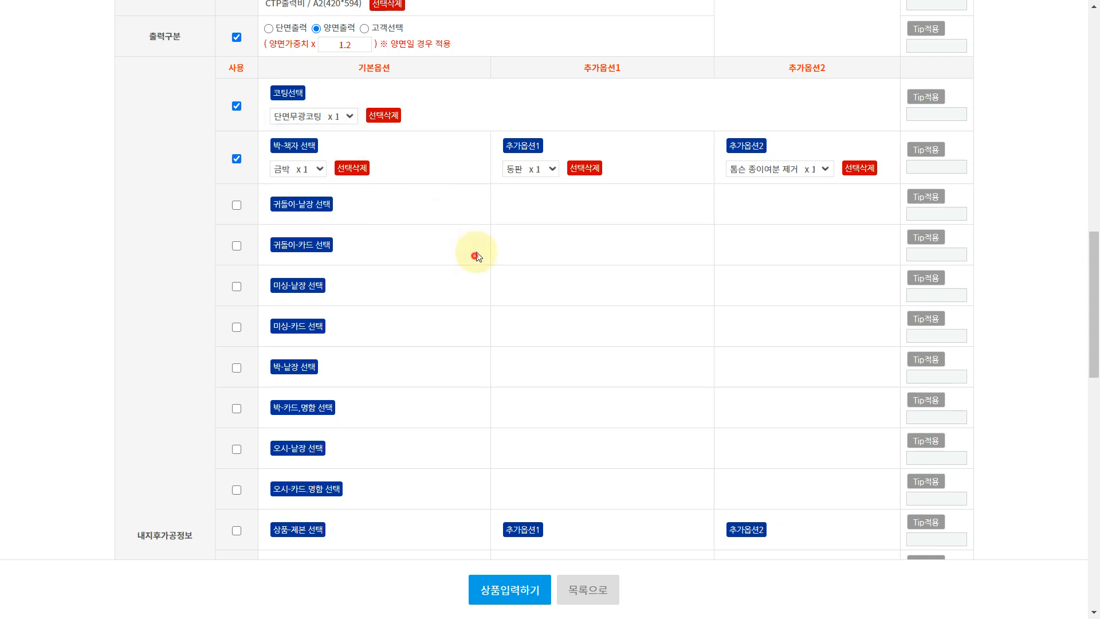
{"action": "left_click", "coordinate": [528, 238]}
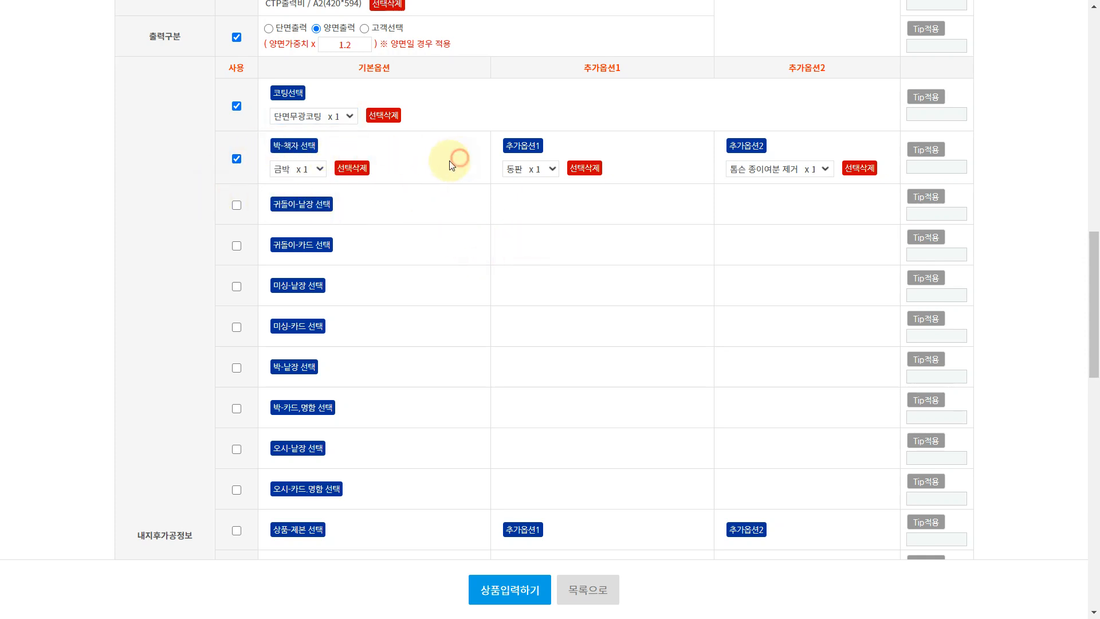
{"action": "left_click", "coordinate": [475, 230]}
{"action": "left_click", "coordinate": [562, 236]}
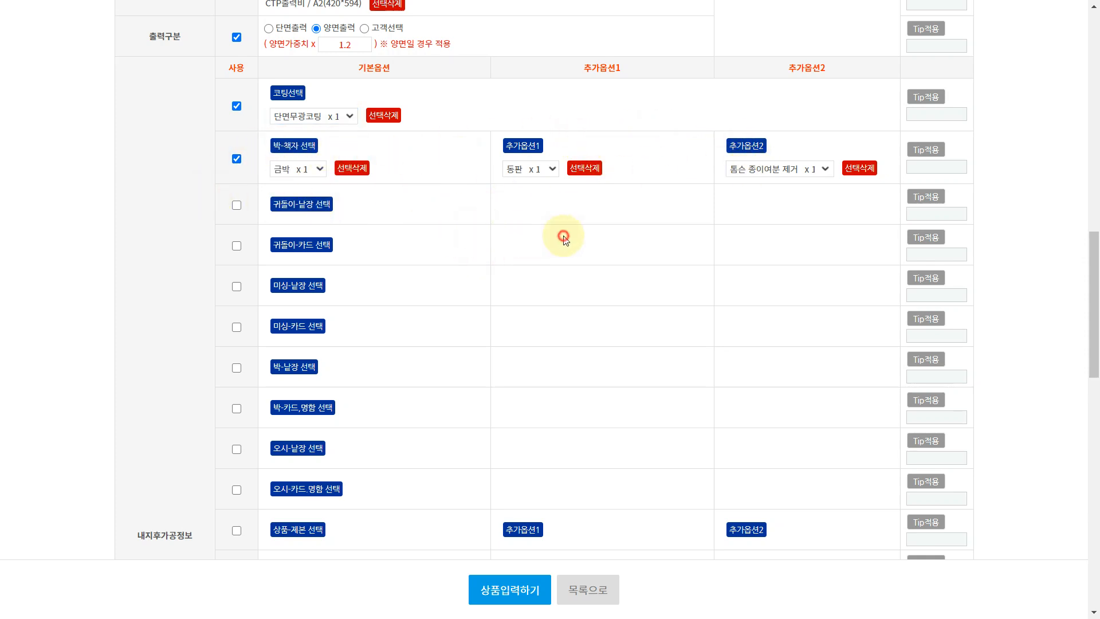
{"action": "left_click", "coordinate": [657, 229]}
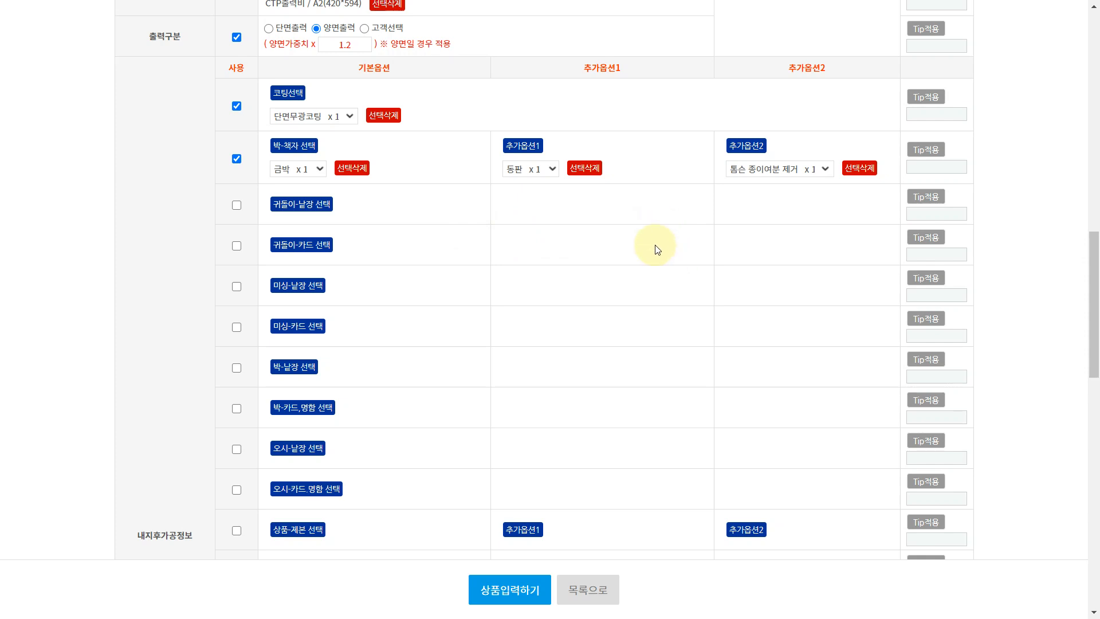
{"action": "left_click", "coordinate": [782, 239]}
{"action": "left_click", "coordinate": [570, 329]}
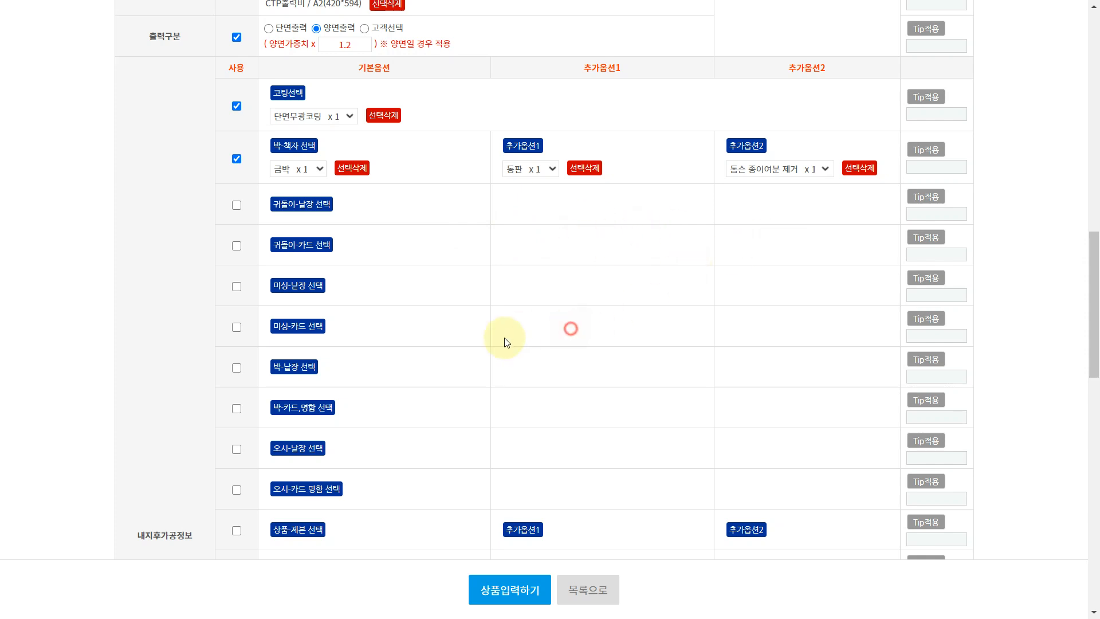
{"action": "left_click", "coordinate": [504, 339]}
Step: Clear the inner pages' 재단 selection and assign 재단 and 재단 없음 to it again
{"action": "scroll", "coordinate": [435, 356], "scroll_direction": "down", "scroll_amount": 3}
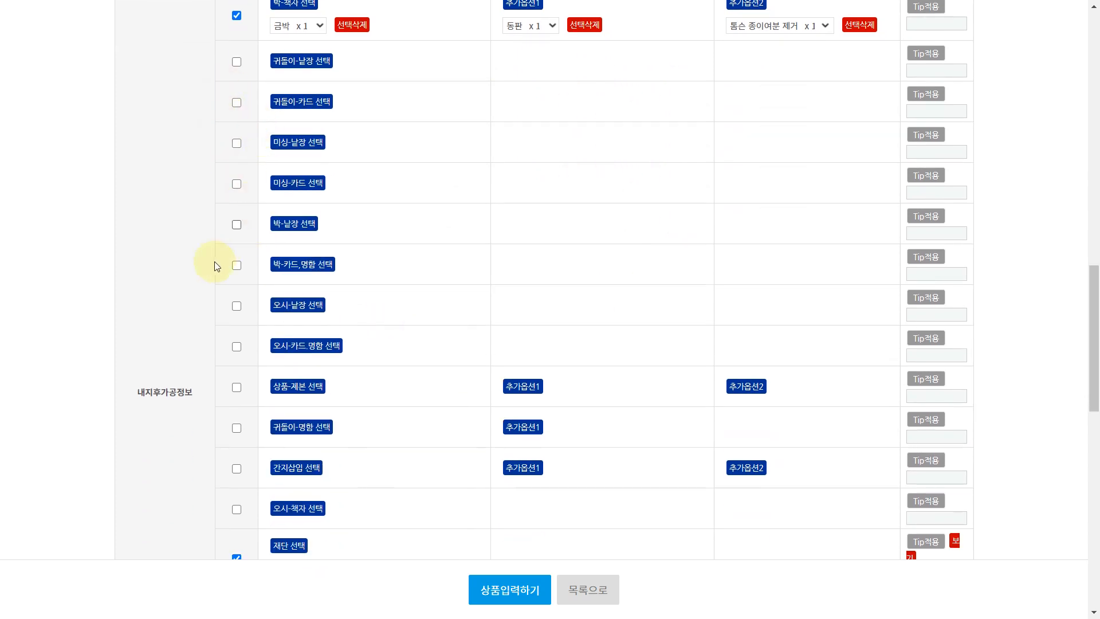
{"action": "scroll", "coordinate": [214, 266], "scroll_direction": "down", "scroll_amount": 4}
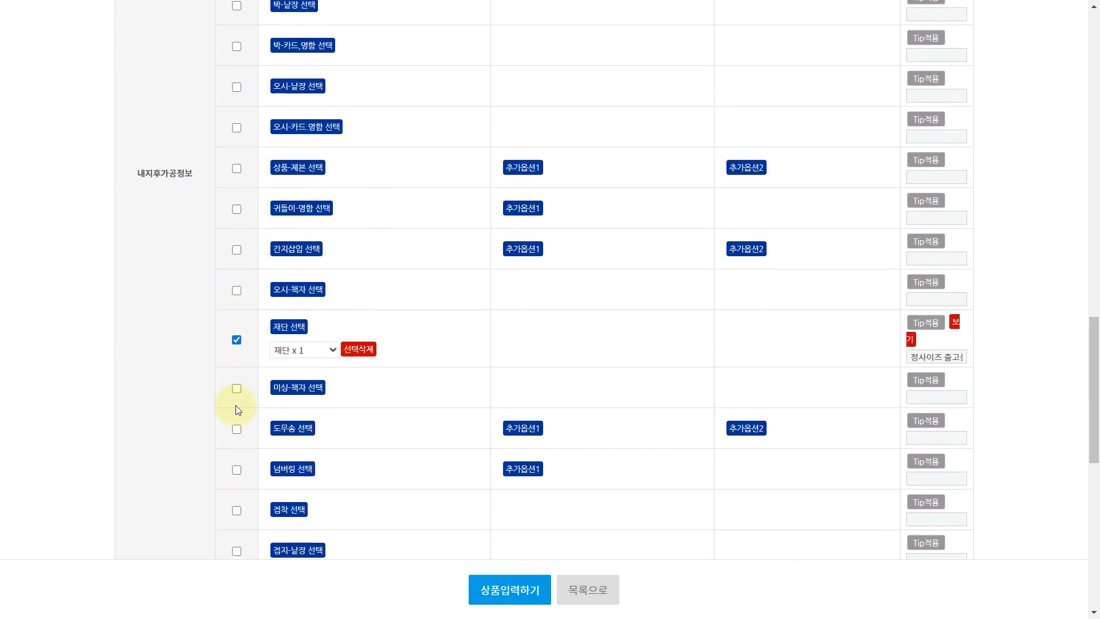
{"action": "scroll", "coordinate": [238, 410], "scroll_direction": "down", "scroll_amount": 8}
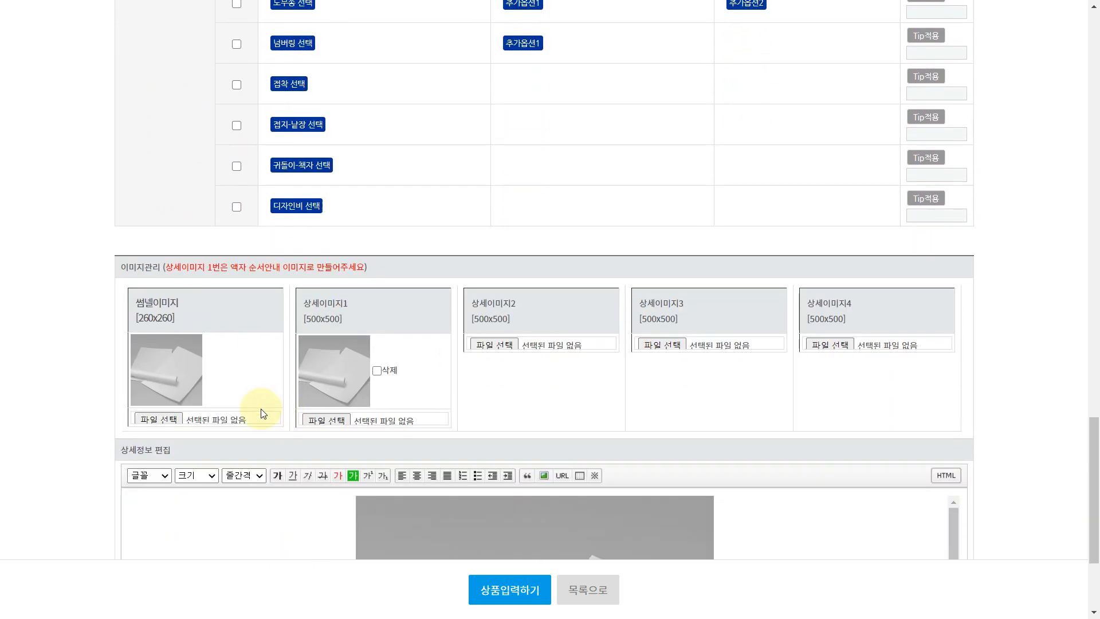
{"action": "scroll", "coordinate": [449, 248], "scroll_direction": "up", "scroll_amount": 5}
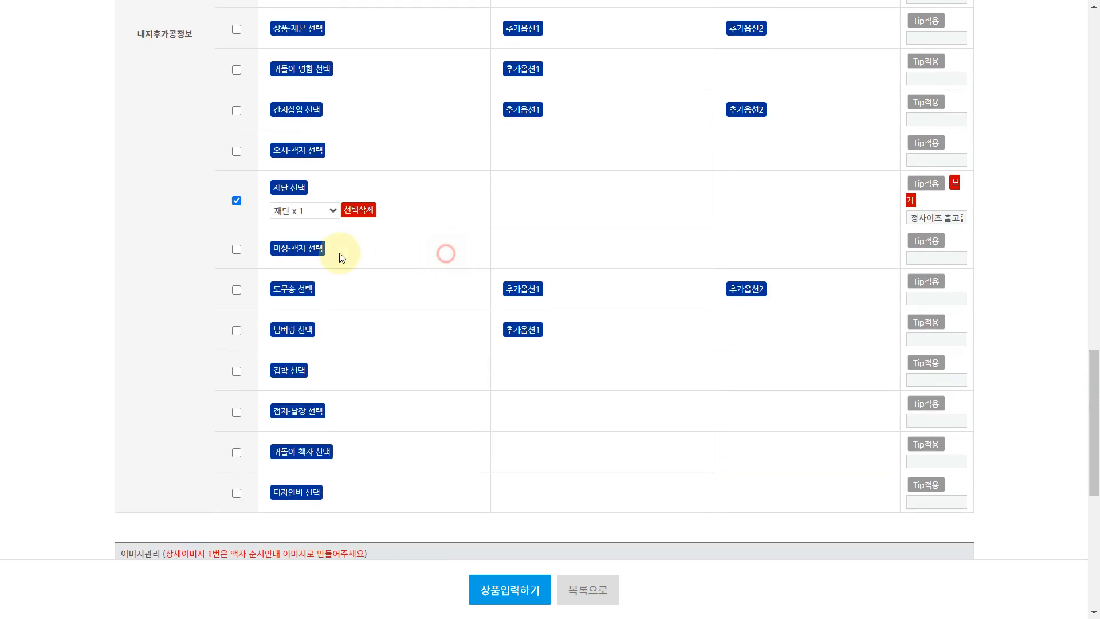
{"action": "left_click", "coordinate": [358, 210]}
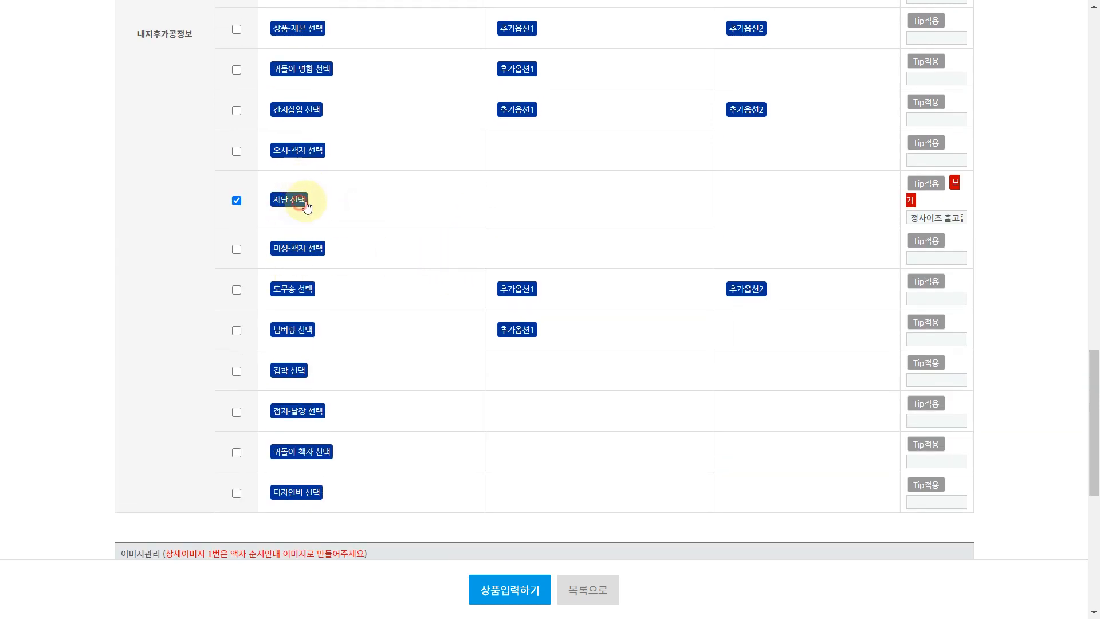
{"action": "left_click", "coordinate": [306, 204]}
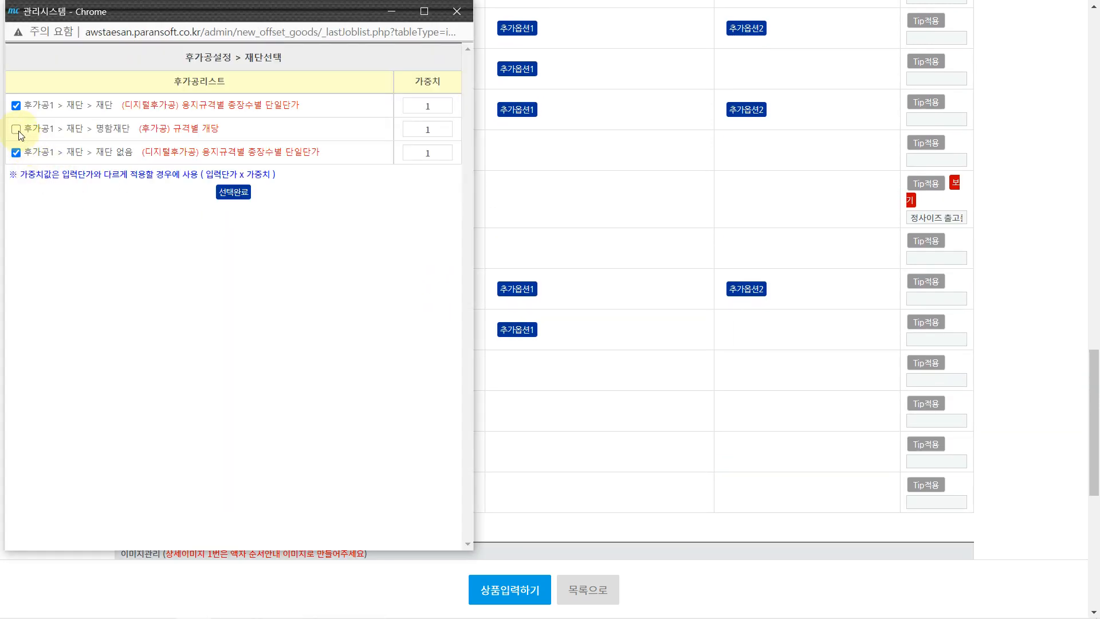
{"action": "left_click", "coordinate": [233, 192]}
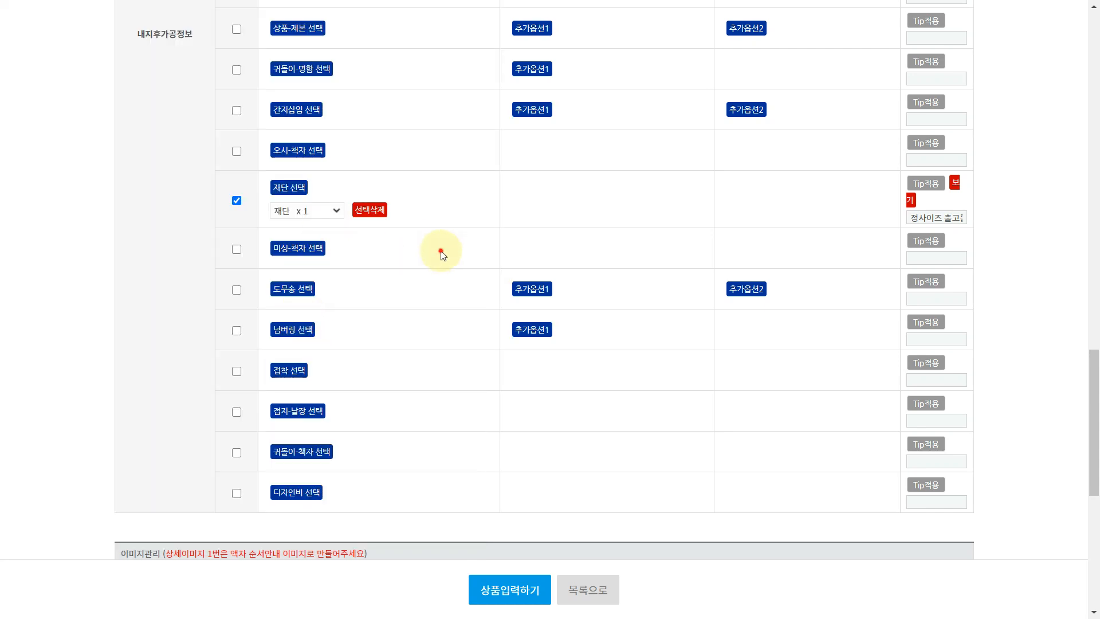
{"action": "left_click", "coordinate": [417, 325]}
Step: Review the product's image management and detail description sections, and its basic order settings and 내지정보 conditions
{"action": "scroll", "coordinate": [434, 320], "scroll_direction": "down", "scroll_amount": 8}
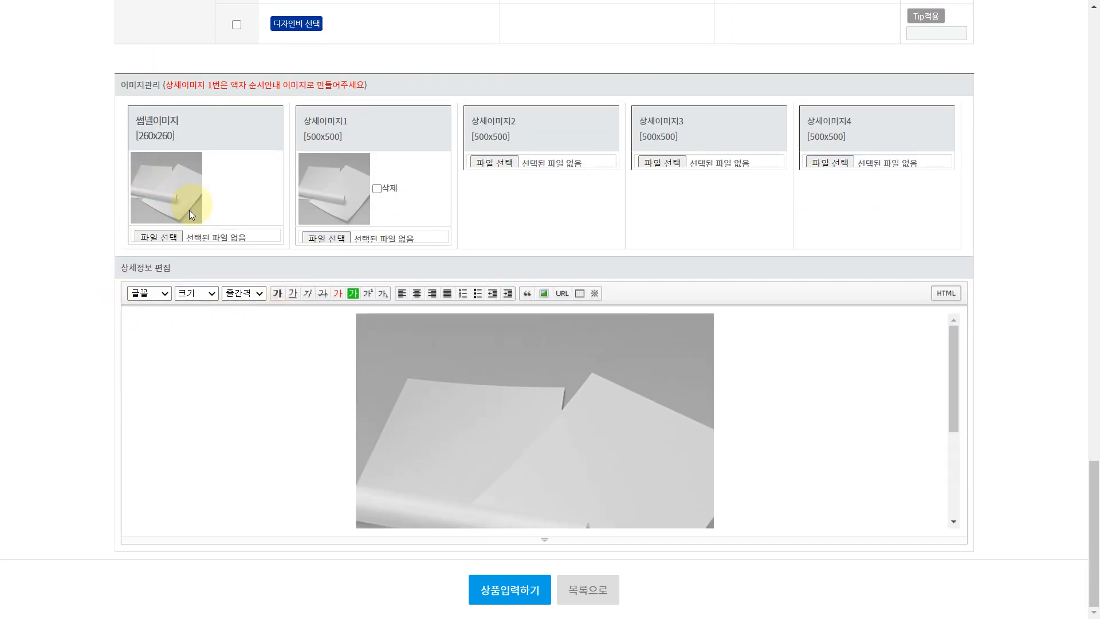
{"action": "left_click", "coordinate": [765, 398]}
{"action": "scroll", "coordinate": [762, 403], "scroll_direction": "down", "scroll_amount": 3}
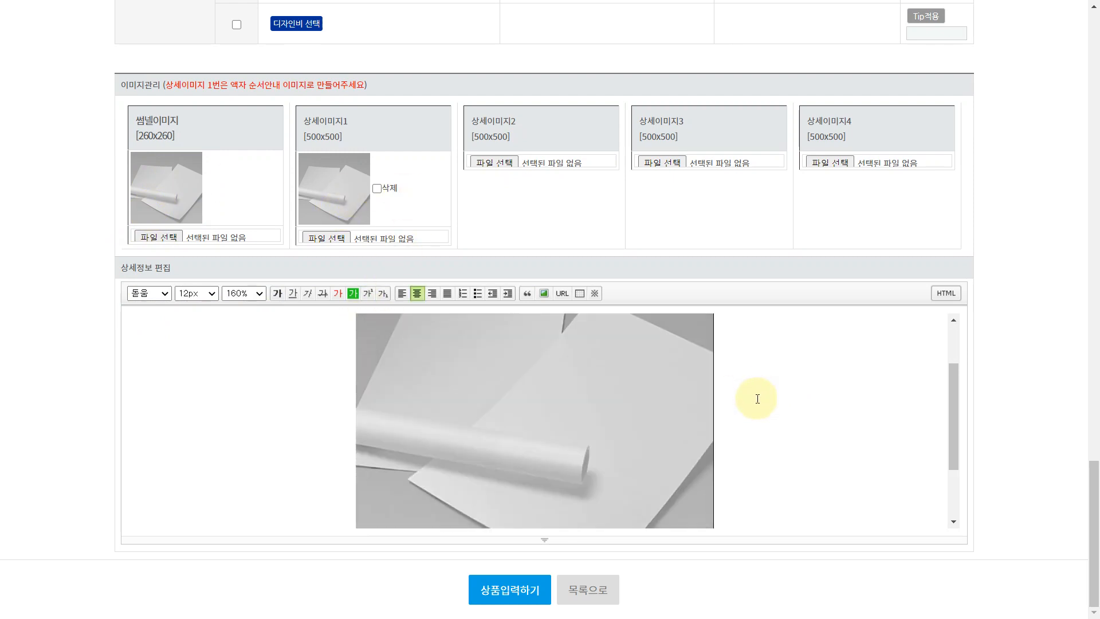
{"action": "scroll", "coordinate": [761, 403], "scroll_direction": "up", "scroll_amount": 3}
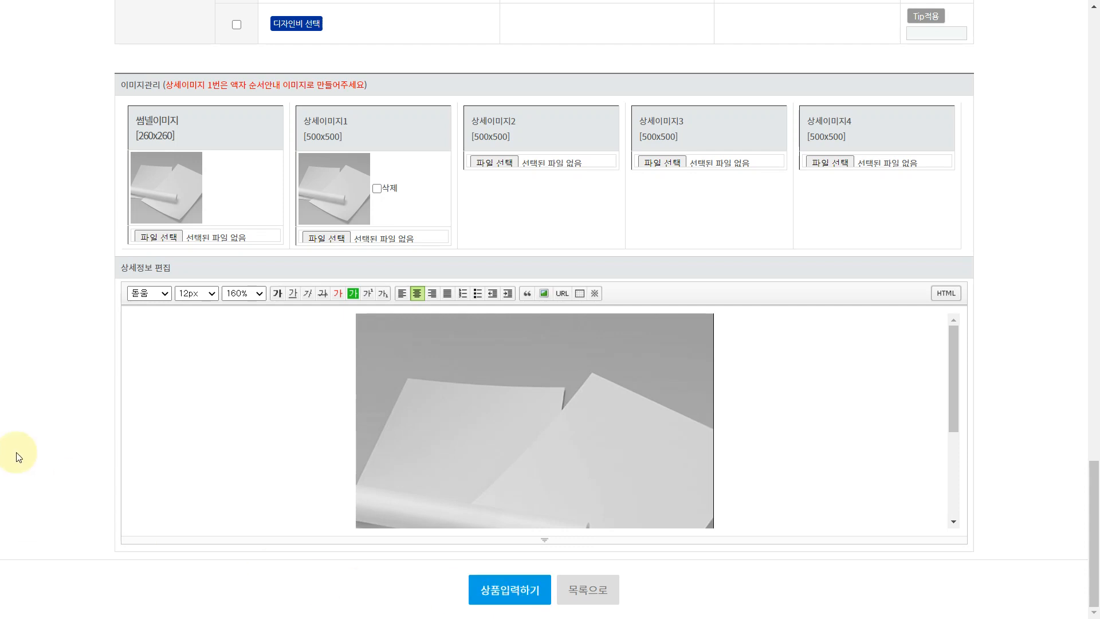
{"action": "scroll", "coordinate": [72, 395], "scroll_direction": "up", "scroll_amount": 10}
{"action": "scroll", "coordinate": [115, 369], "scroll_direction": "up", "scroll_amount": 10}
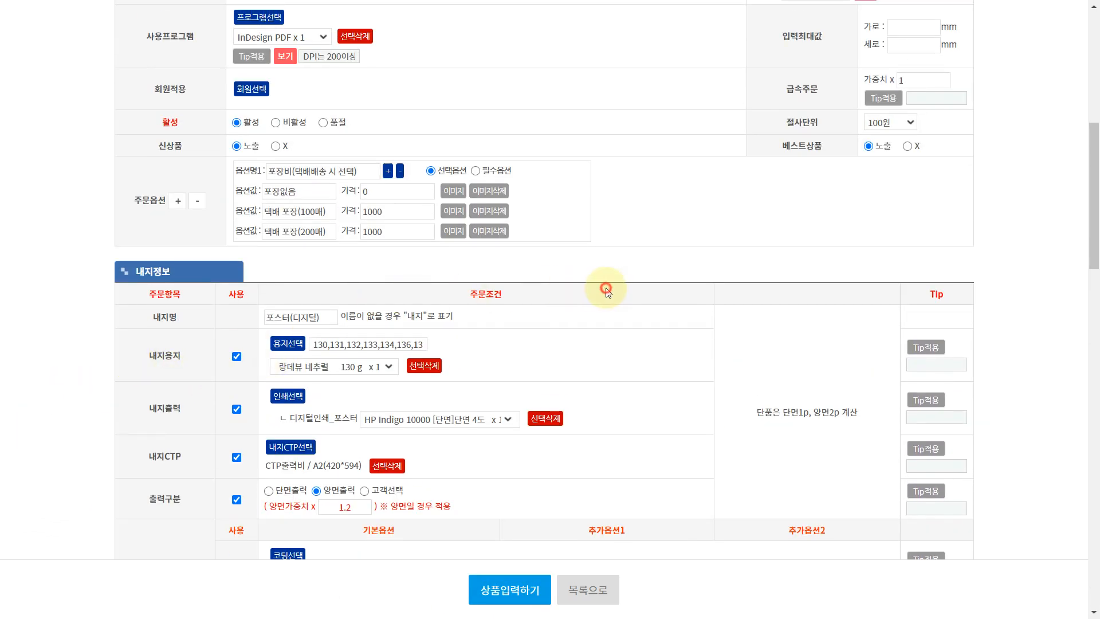
{"action": "scroll", "coordinate": [651, 352], "scroll_direction": "up", "scroll_amount": 4}
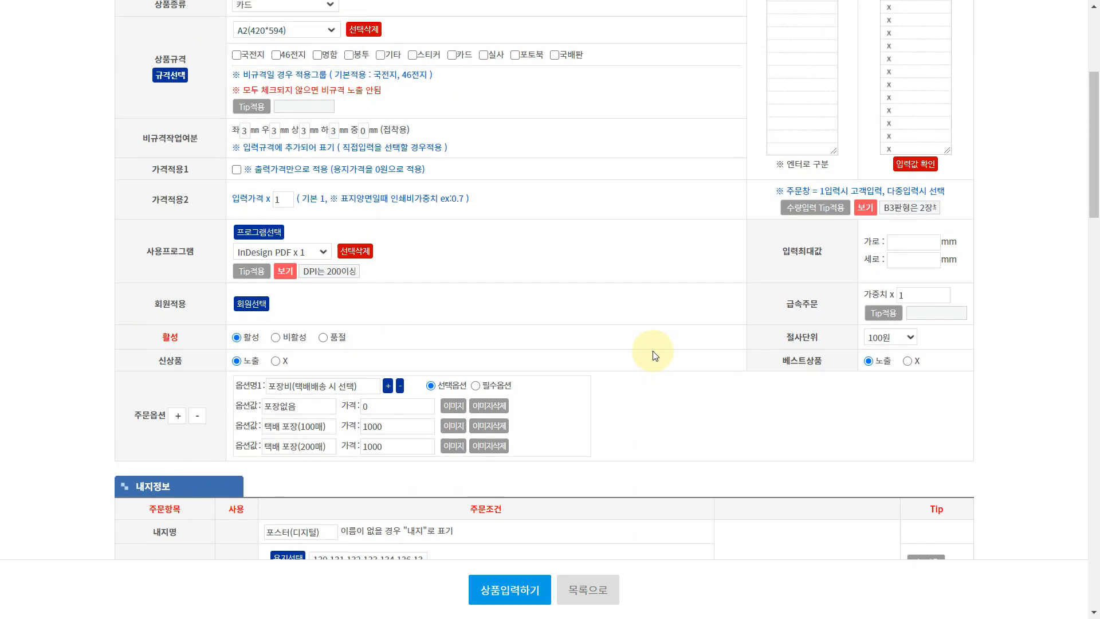
{"action": "left_click", "coordinate": [699, 396]}
{"action": "scroll", "coordinate": [670, 401], "scroll_direction": "down", "scroll_amount": 3}
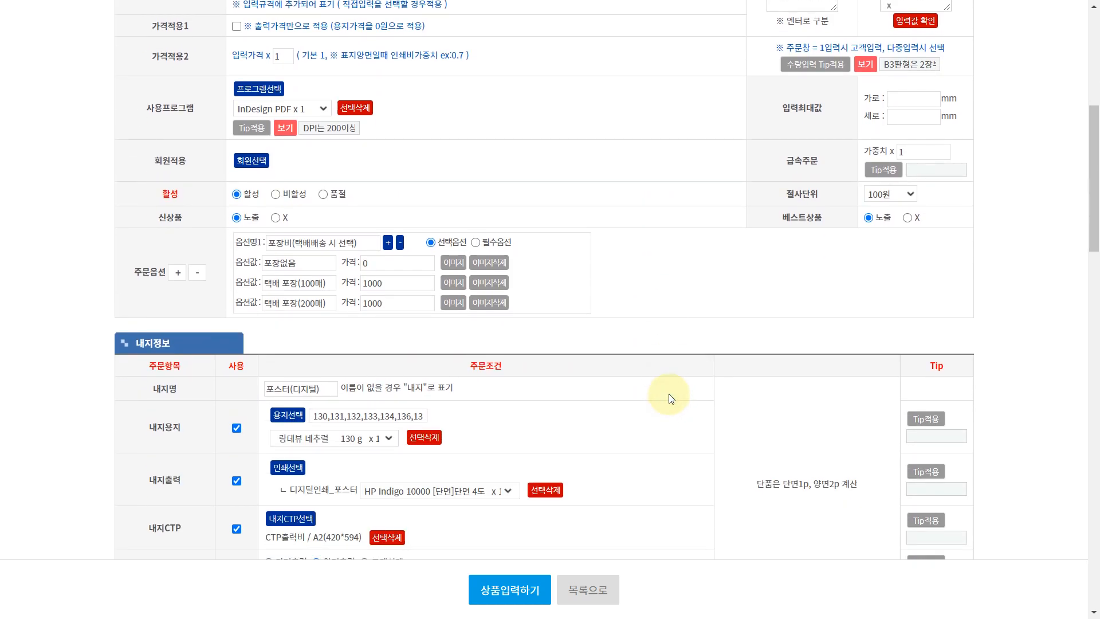
Step: Leave the poster product form, return to the sales product list and open the 무선제본 product for editing
{"action": "left_click", "coordinate": [669, 394]}
{"action": "left_click", "coordinate": [688, 391]}
{"action": "scroll", "coordinate": [677, 391], "scroll_direction": "down", "scroll_amount": 3}
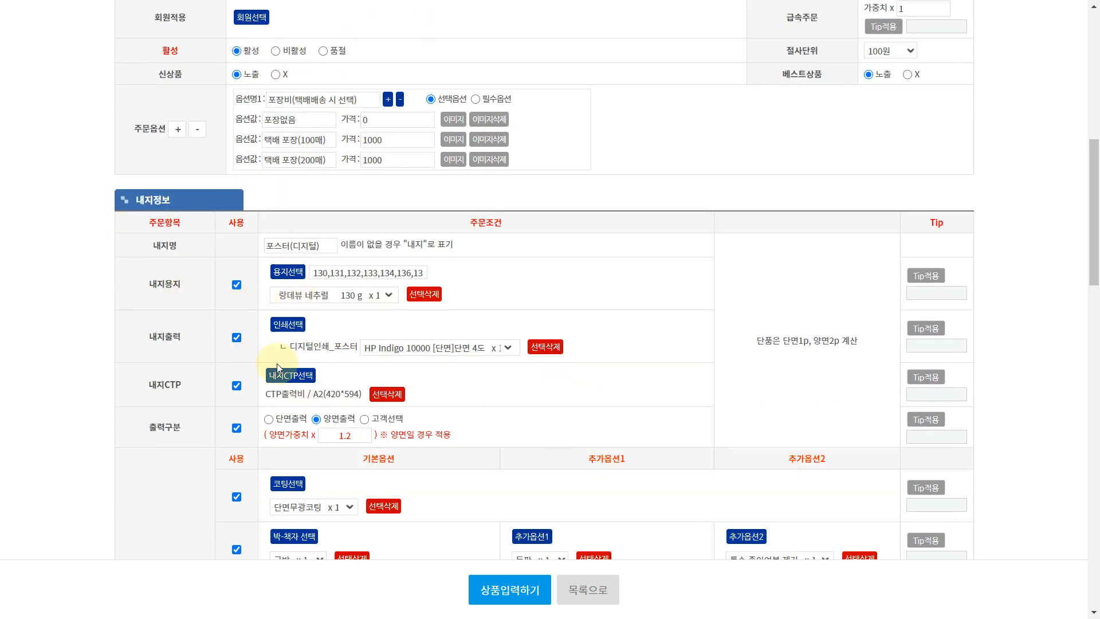
{"action": "scroll", "coordinate": [676, 355], "scroll_direction": "up", "scroll_amount": 9}
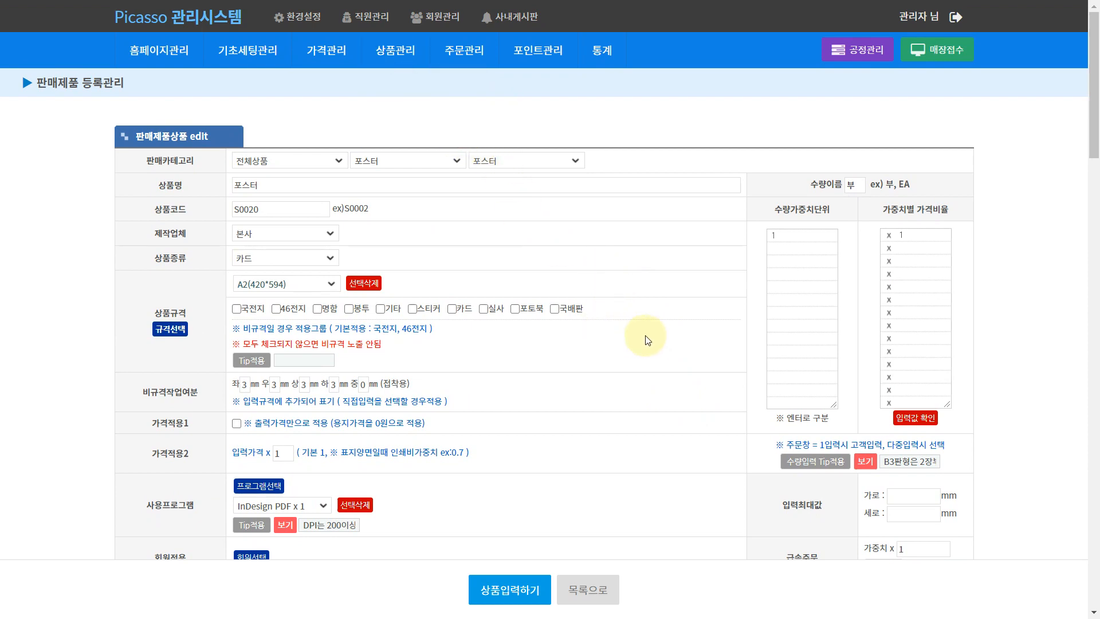
{"action": "left_click", "coordinate": [903, 255]}
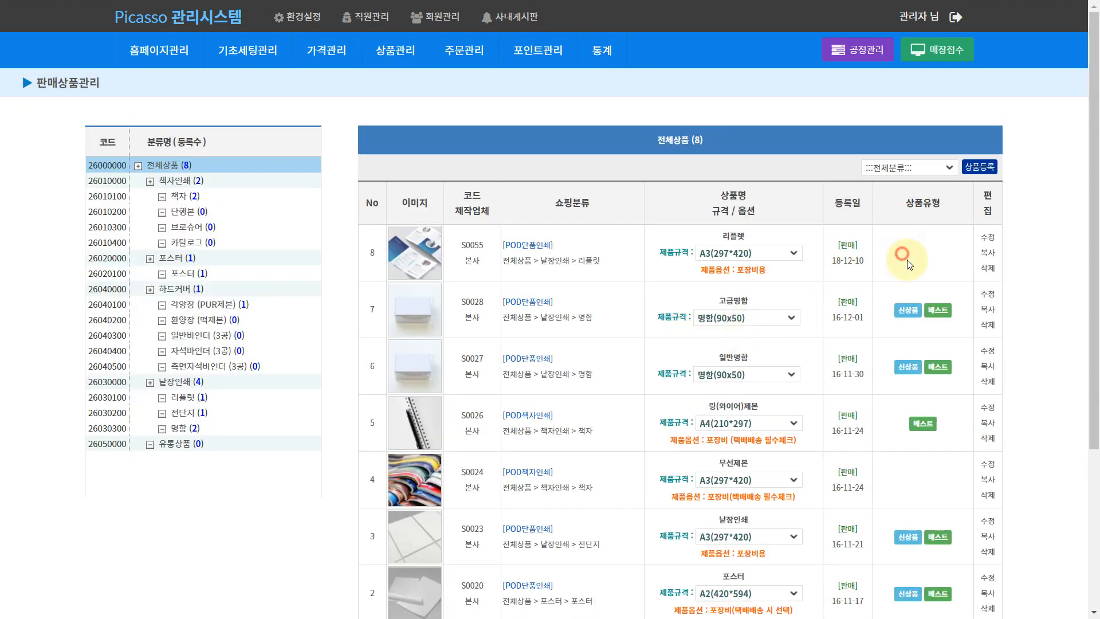
{"action": "left_click", "coordinate": [930, 262]}
{"action": "scroll", "coordinate": [913, 270], "scroll_direction": "down", "scroll_amount": 4}
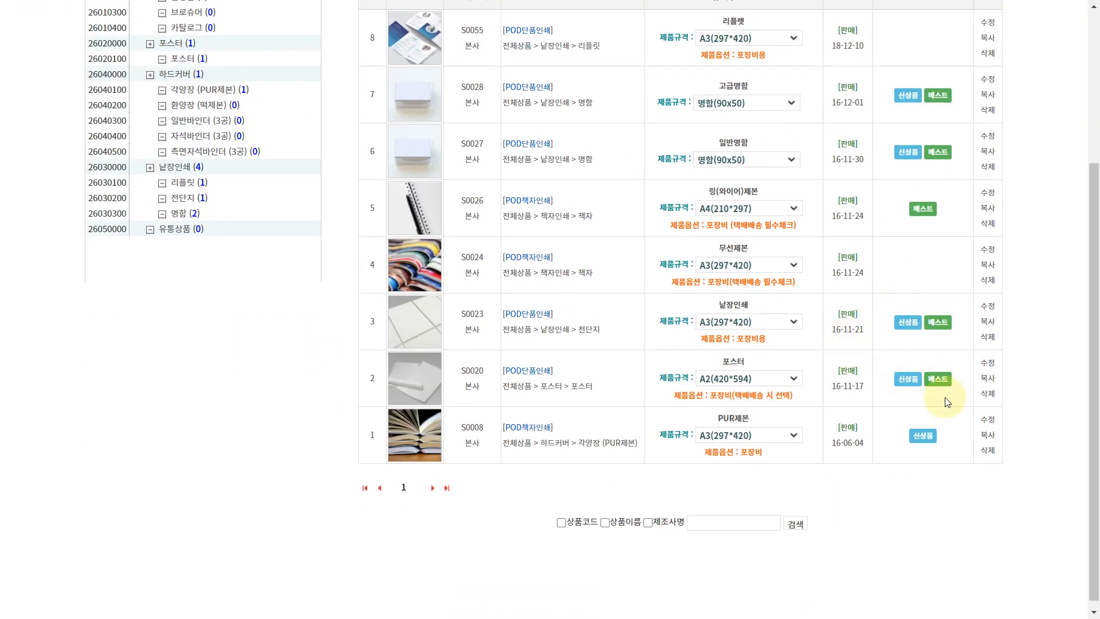
{"action": "left_click", "coordinate": [963, 259]}
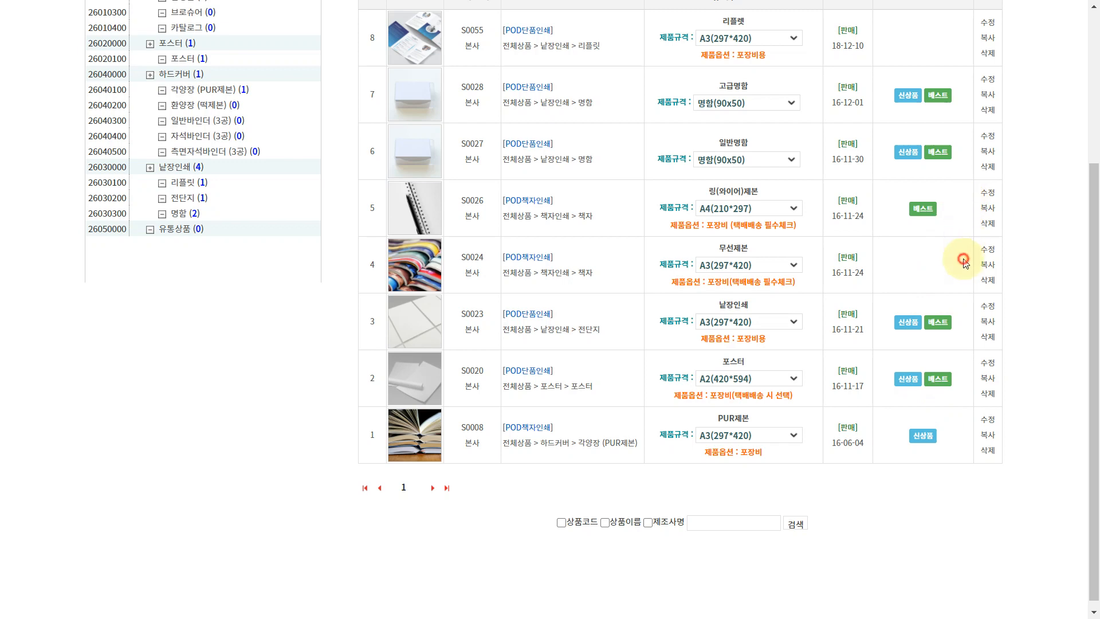
{"action": "scroll", "coordinate": [967, 272], "scroll_direction": "up", "scroll_amount": 1}
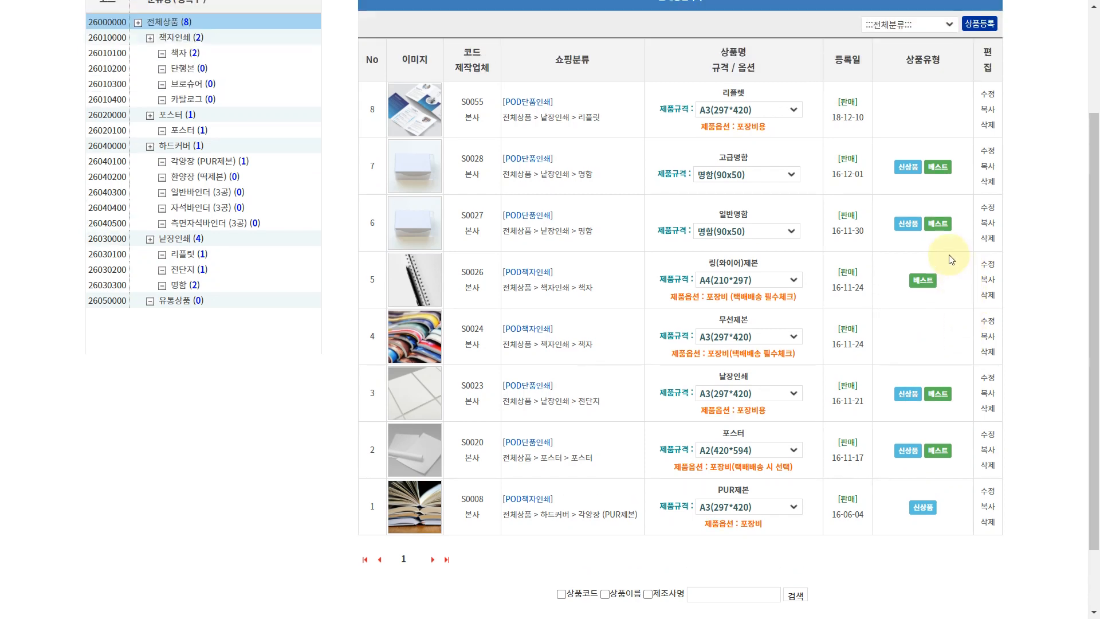
{"action": "left_click", "coordinate": [987, 324]}
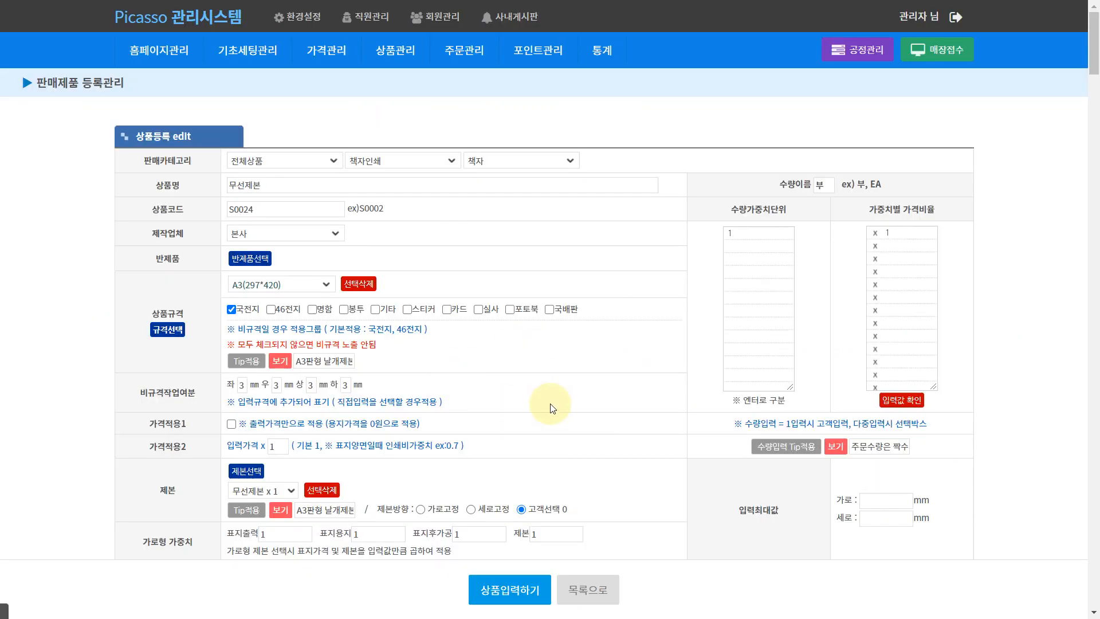
Step: Examine the order conditions in the 표지정보 and 내지정보 sections of the 무선제본 product
{"action": "scroll", "coordinate": [436, 355], "scroll_direction": "down", "scroll_amount": 9}
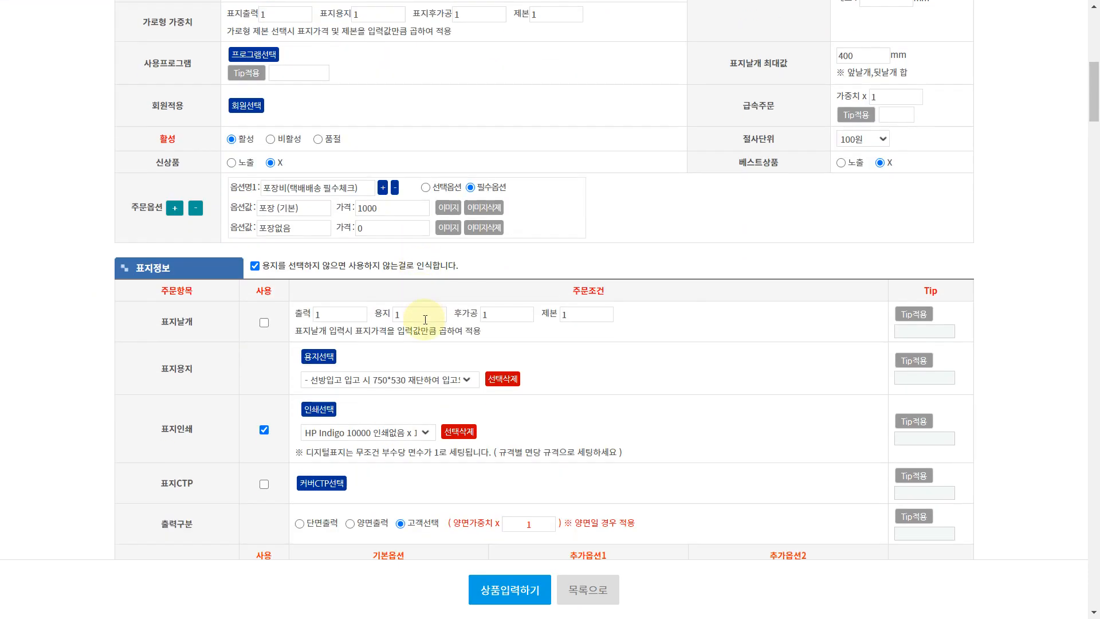
{"action": "scroll", "coordinate": [426, 319], "scroll_direction": "down", "scroll_amount": 3}
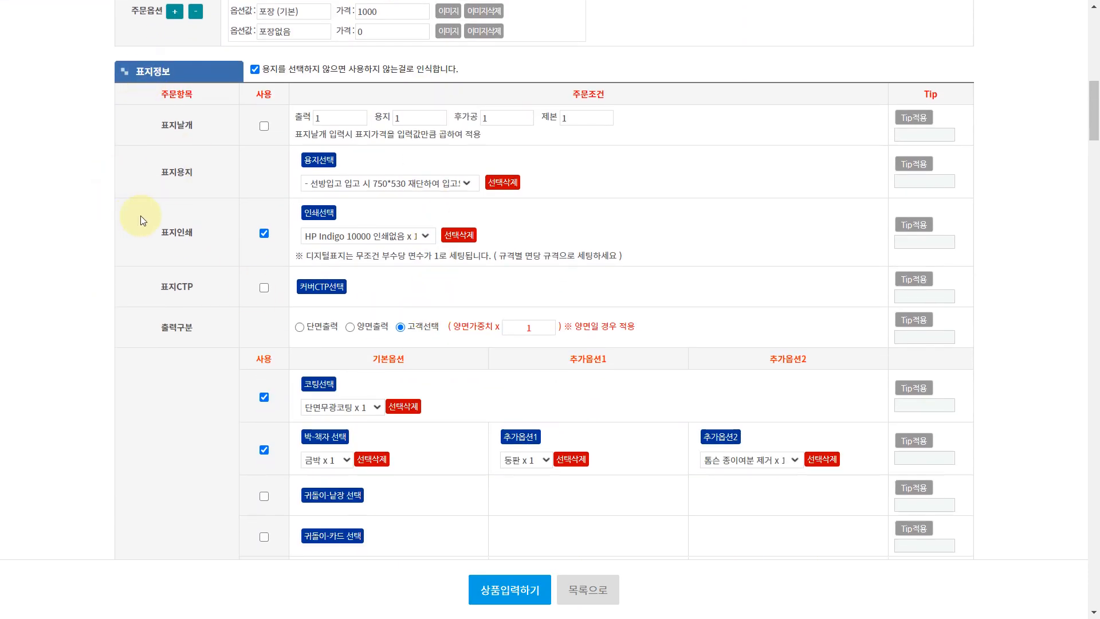
{"action": "scroll", "coordinate": [227, 263], "scroll_direction": "down", "scroll_amount": 16}
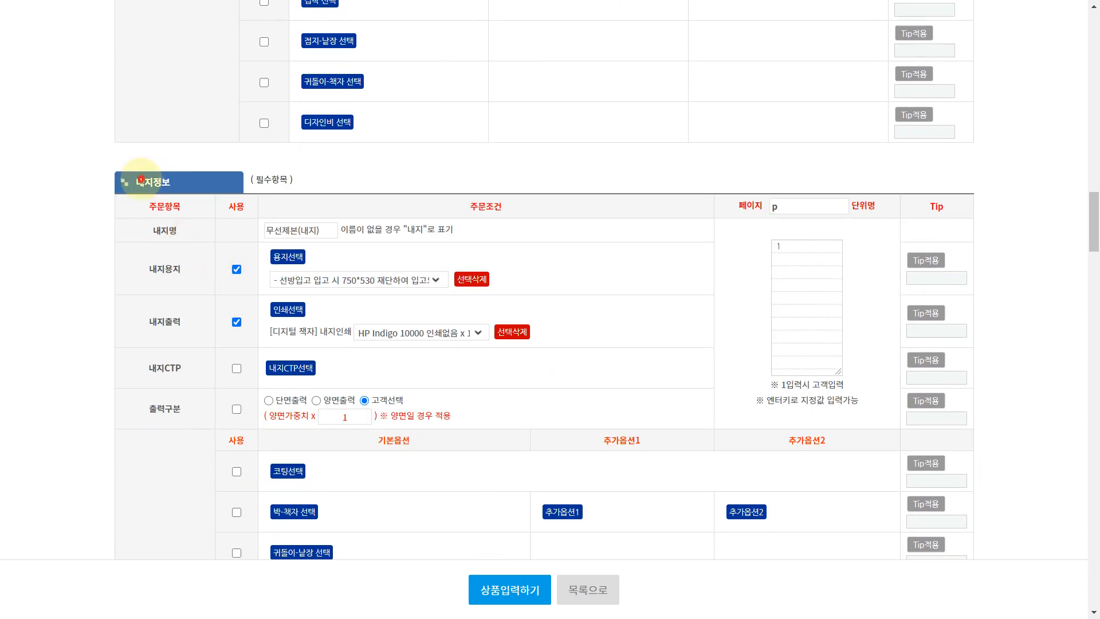
{"action": "scroll", "coordinate": [258, 281], "scroll_direction": "up", "scroll_amount": 12}
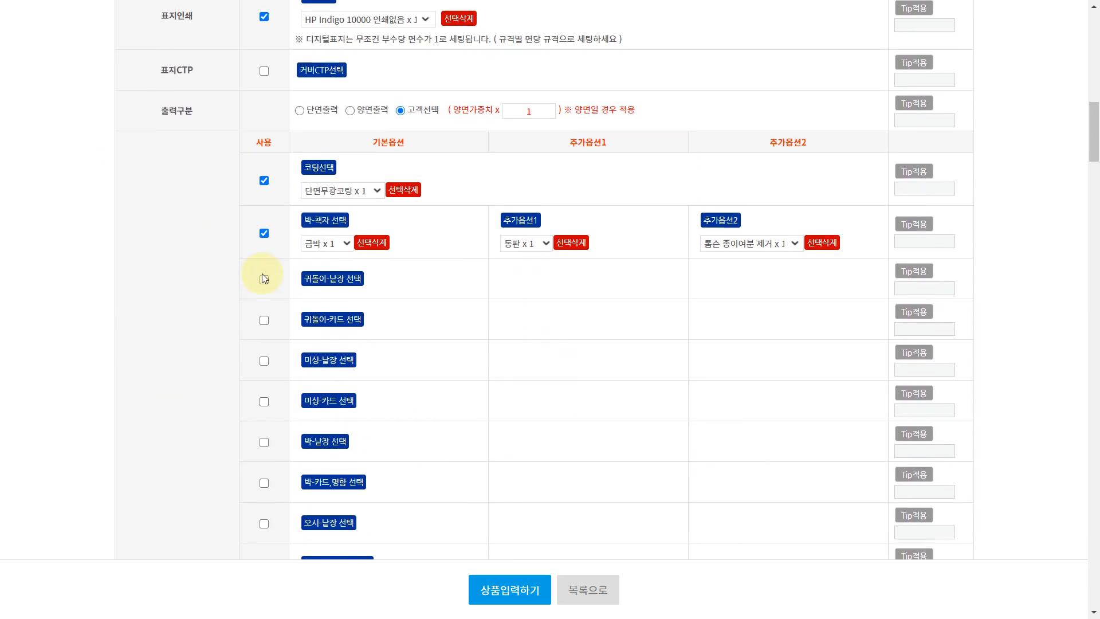
{"action": "scroll", "coordinate": [258, 279], "scroll_direction": "up", "scroll_amount": 4}
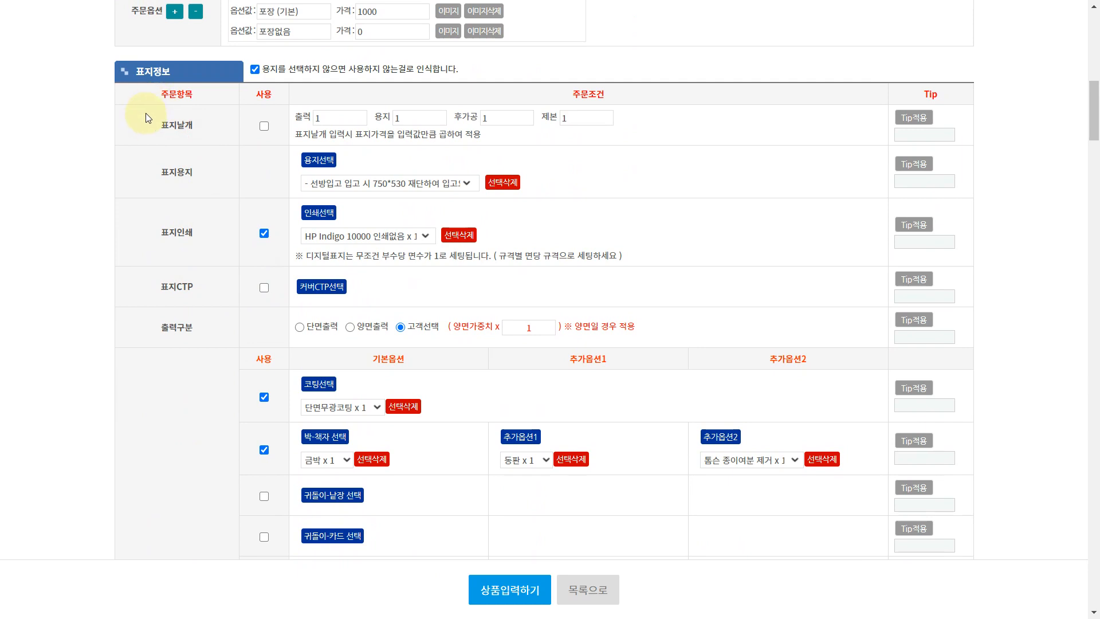
{"action": "left_click_drag", "start_coordinate": [145, 112], "coordinate": [215, 338]}
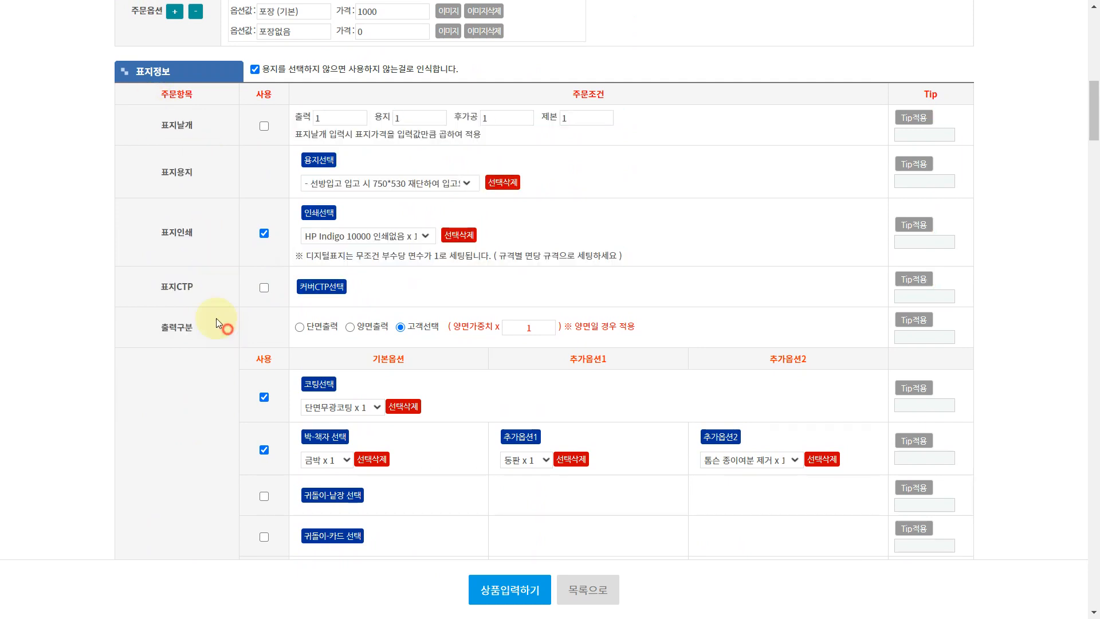
Step: Enable 표지날개 in the cover conditions and review its note on multiplying the cover price
{"action": "left_click", "coordinate": [133, 137]}
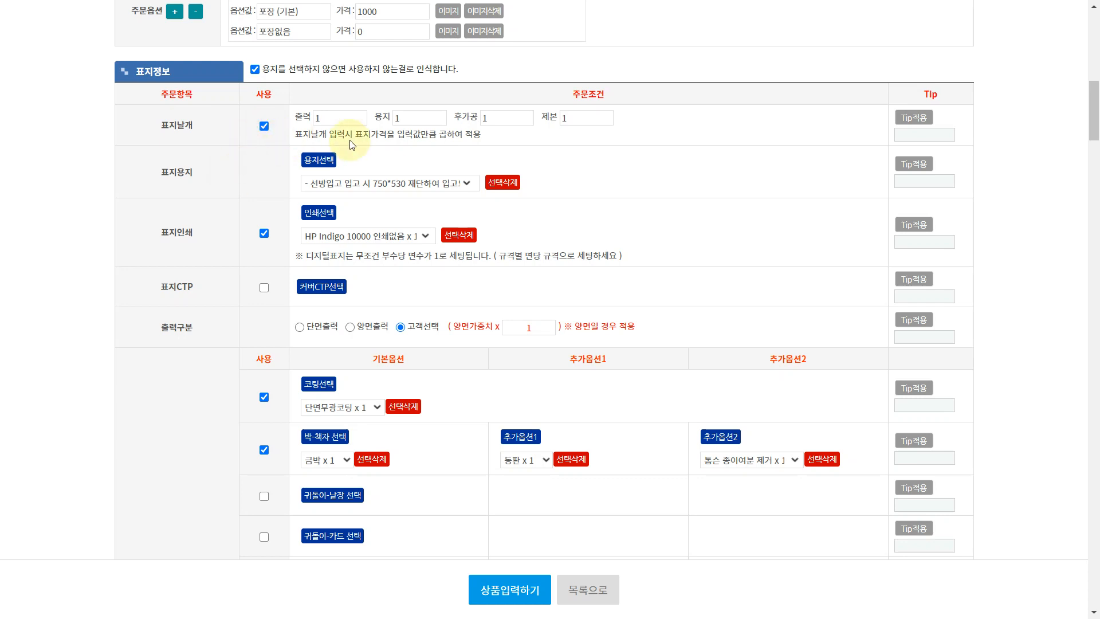
{"action": "left_click_drag", "start_coordinate": [302, 134], "coordinate": [423, 139]}
{"action": "left_click", "coordinate": [424, 151]}
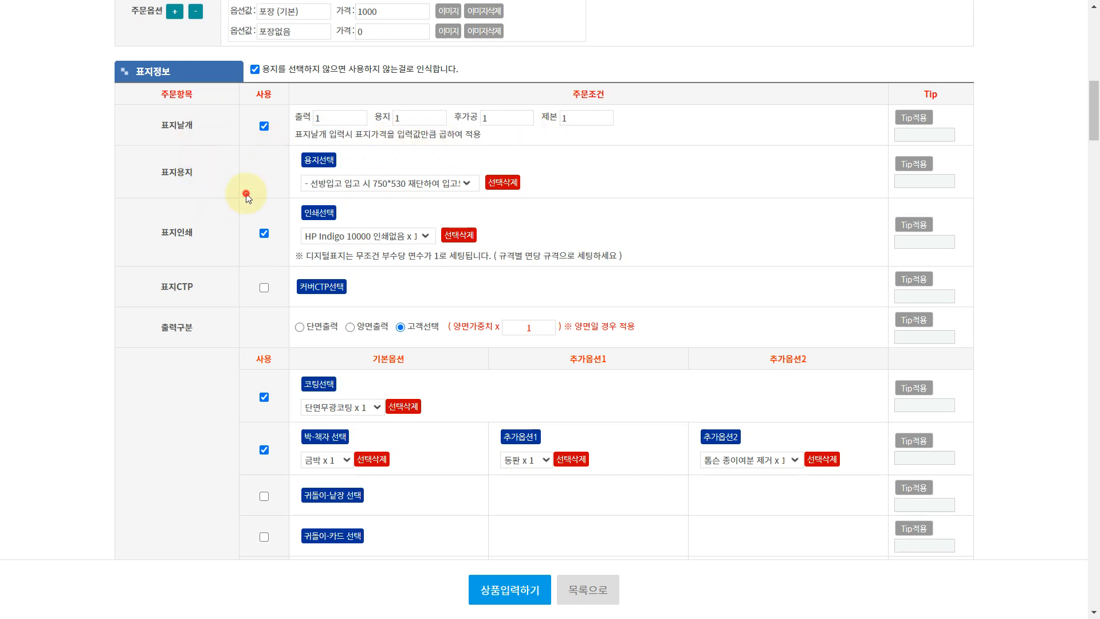
{"action": "left_click", "coordinate": [334, 115]}
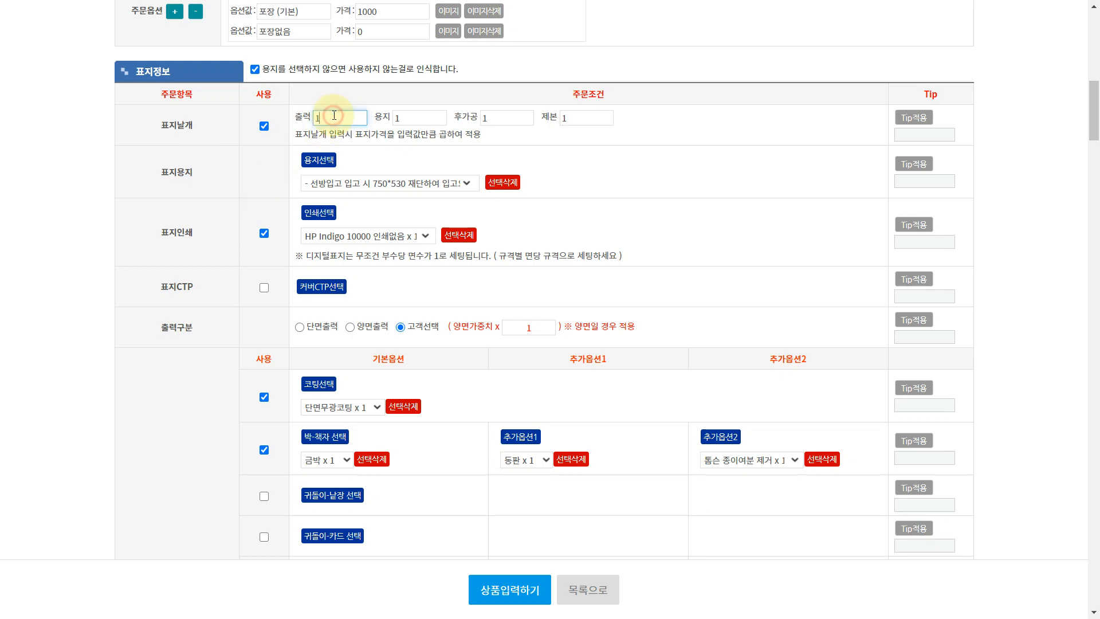
{"action": "left_click", "coordinate": [220, 150]}
{"action": "left_click_drag", "start_coordinate": [162, 130], "coordinate": [200, 126]}
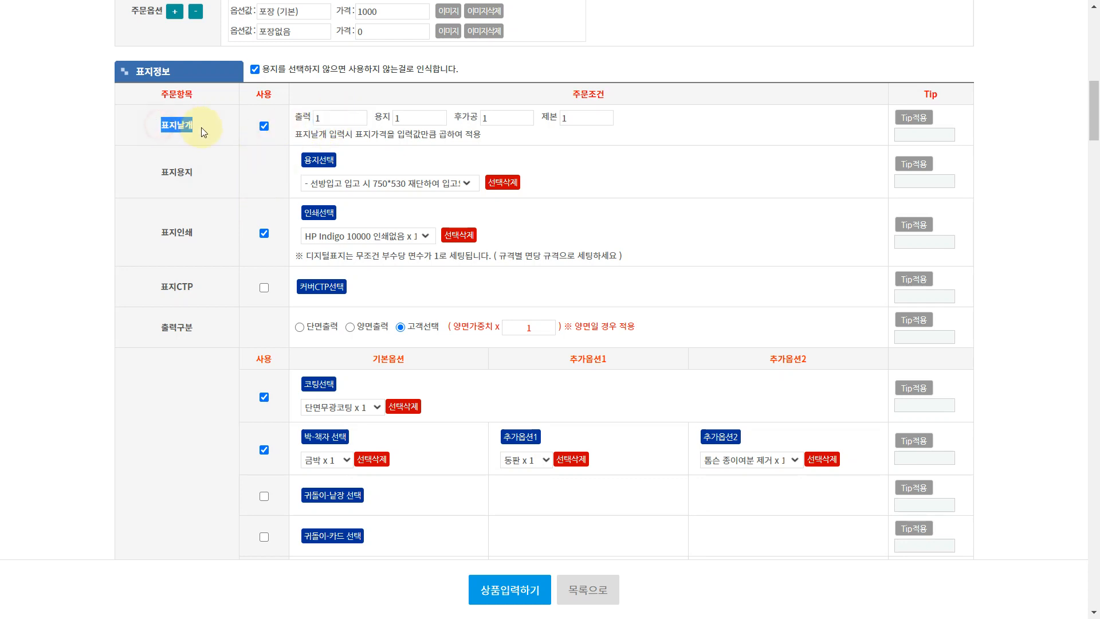
{"action": "left_click", "coordinate": [202, 128]}
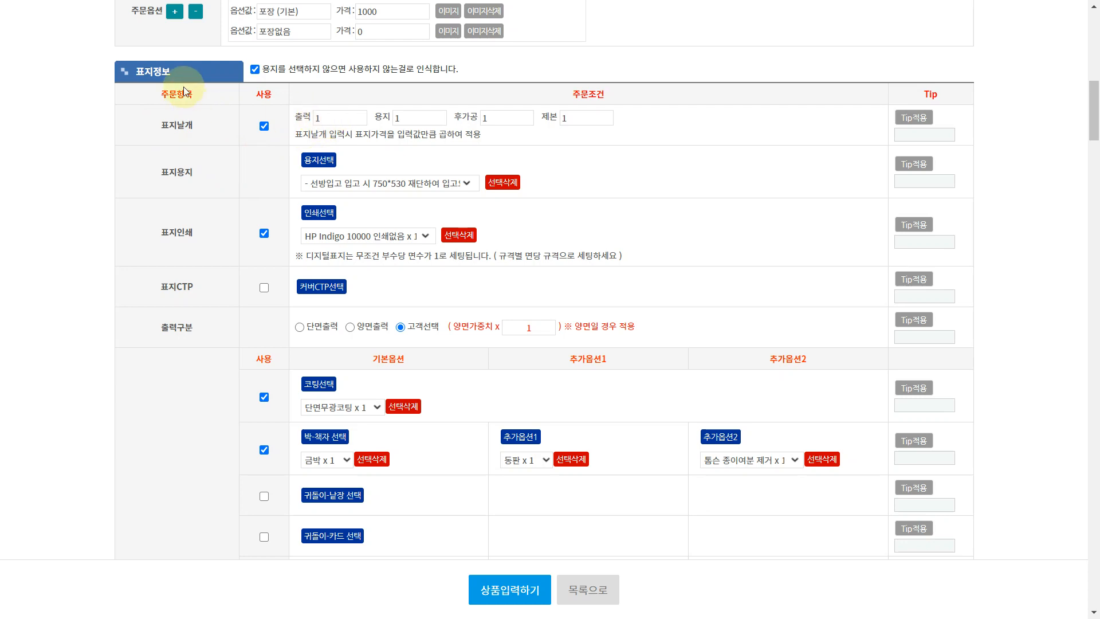
Step: Set the 표지날개 weightings for 출력, 용지, 후가공 and 제본 to 2 each
{"action": "double_click", "coordinate": [336, 119]}
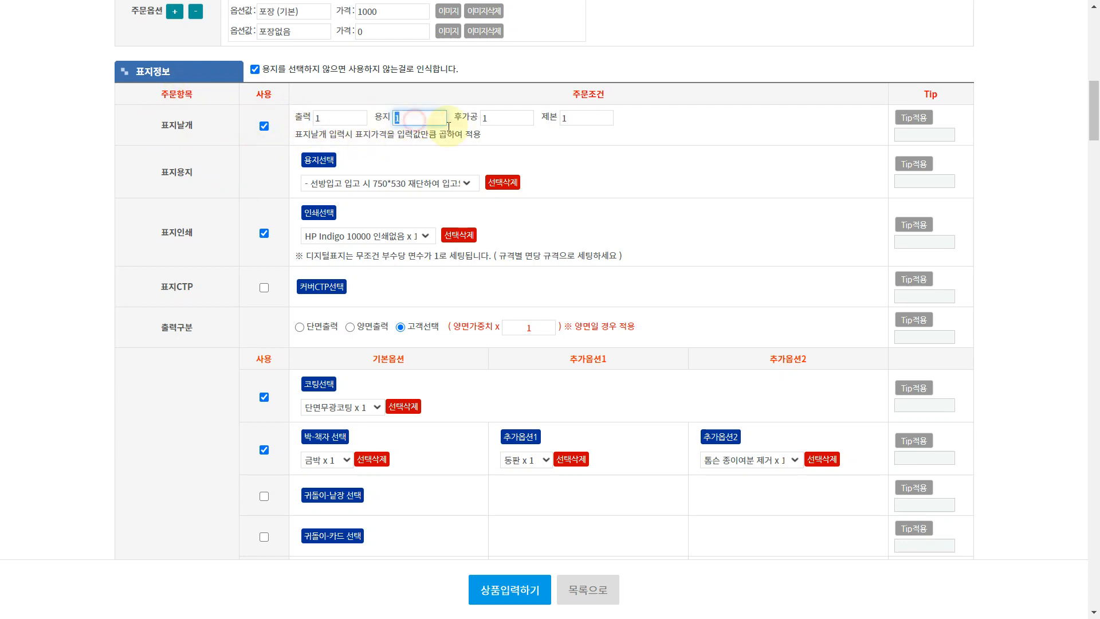
{"action": "double_click", "coordinate": [491, 118]}
{"action": "double_click", "coordinate": [564, 119]}
{"action": "double_click", "coordinate": [334, 118]}
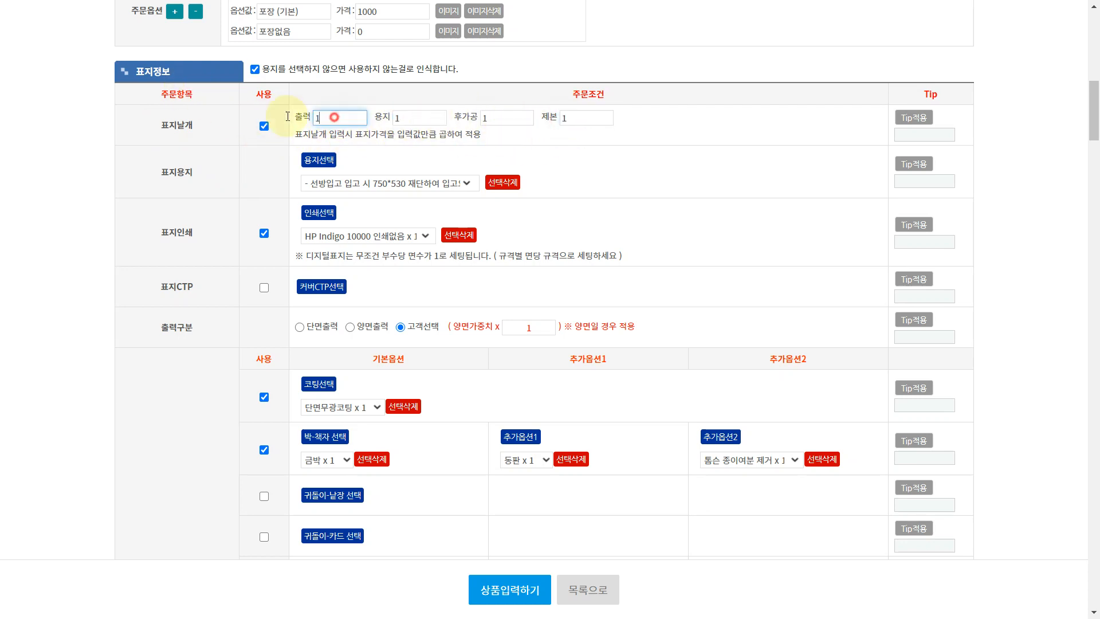
{"action": "type", "text": "2"}
{"action": "double_click", "coordinate": [416, 119]}
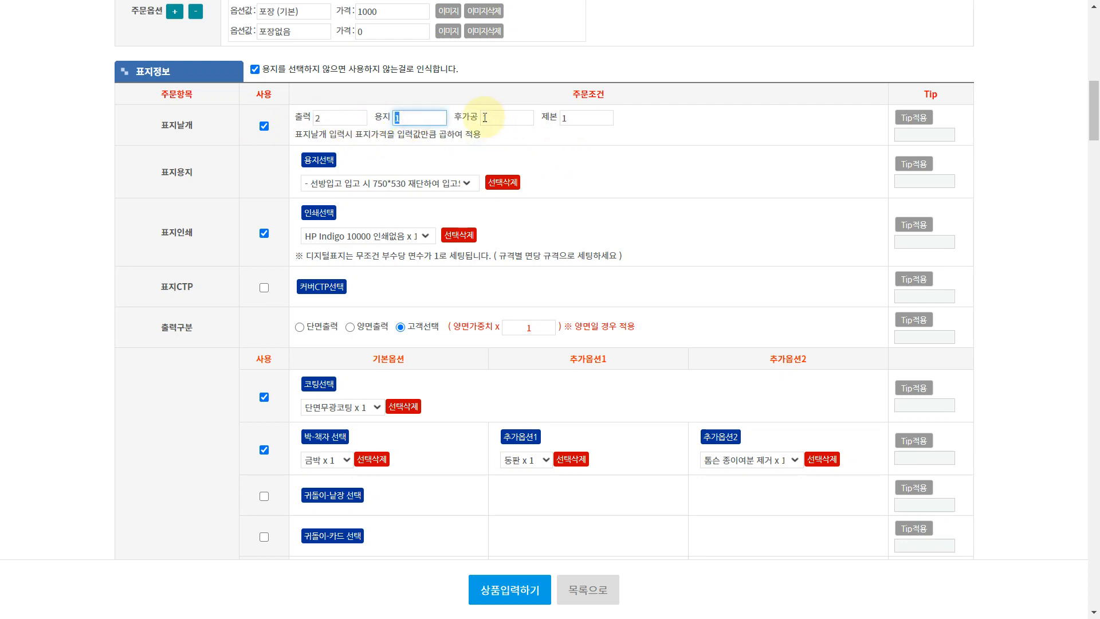
{"action": "type", "text": "2"}
{"action": "double_click", "coordinate": [496, 118]}
{"action": "type", "text": "2"}
{"action": "double_click", "coordinate": [582, 118]}
{"action": "type", "text": "2"}
{"action": "left_click", "coordinate": [642, 172]}
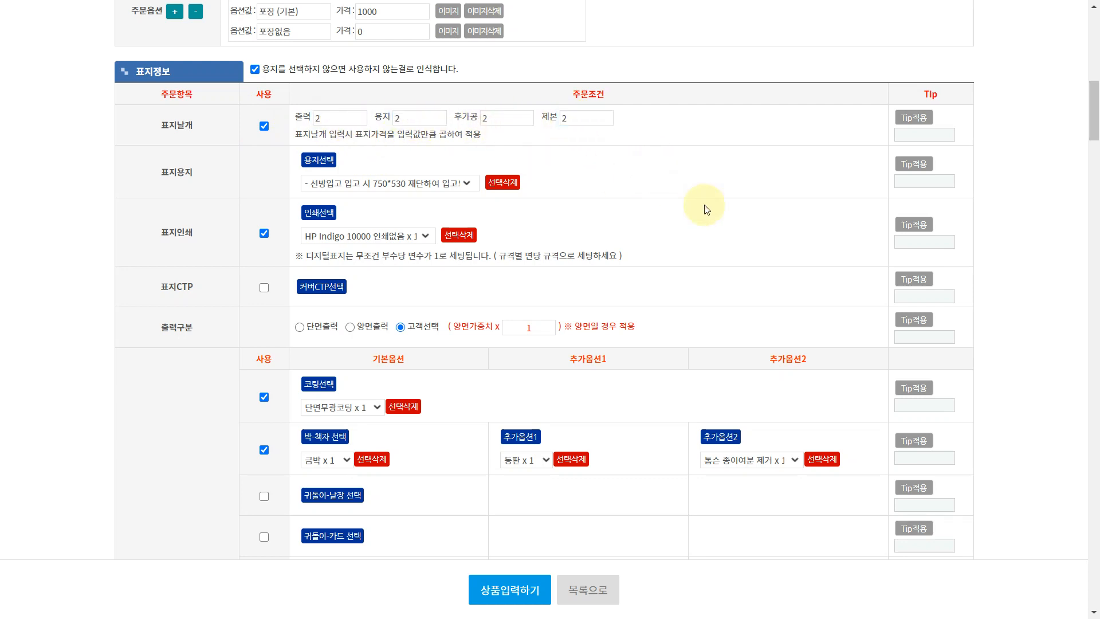
{"action": "left_click", "coordinate": [666, 210]}
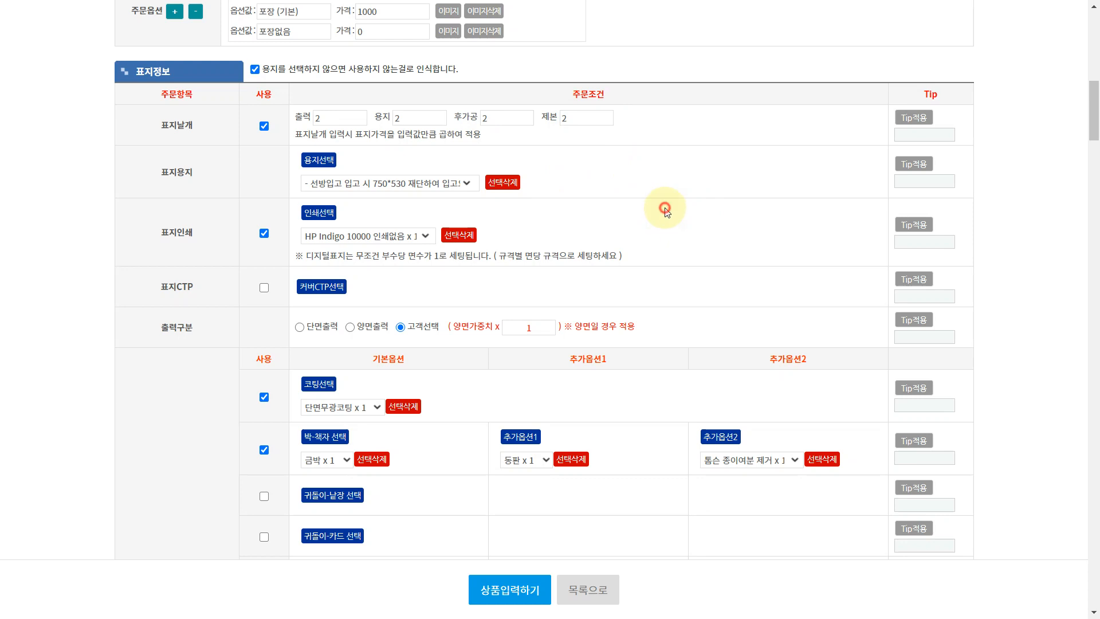
Step: Replace the cover's 용지 selection with papers 0012 to 0019, from 뉴플러스 미색 100 g to 랑데뷰 네추럴 105 g, and check the resulting choices
{"action": "left_click", "coordinate": [333, 166]}
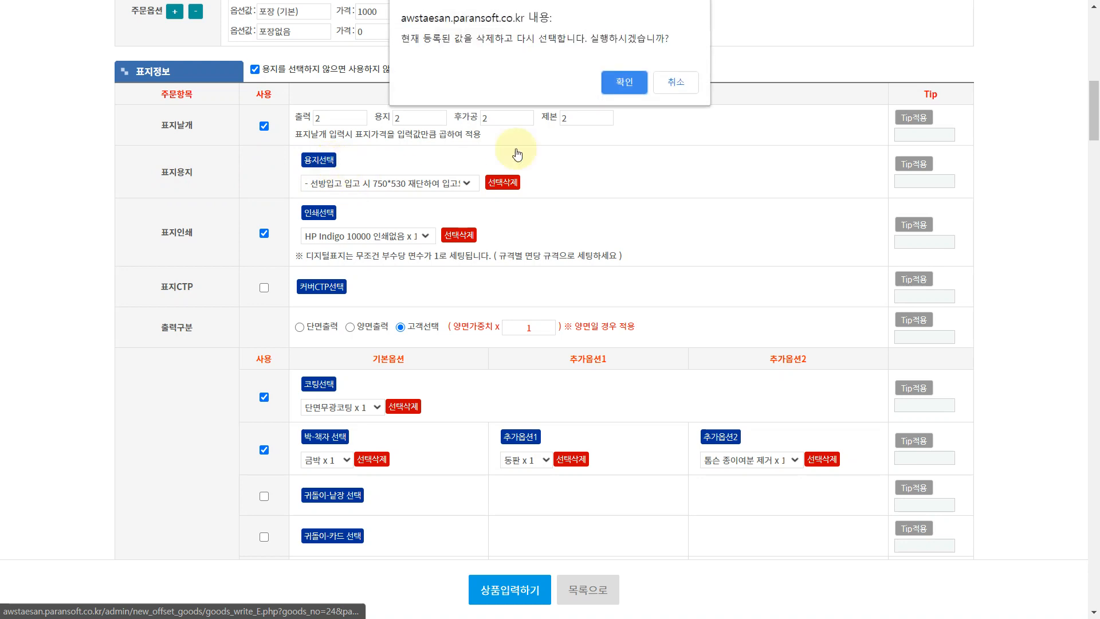
{"action": "left_click", "coordinate": [616, 83]}
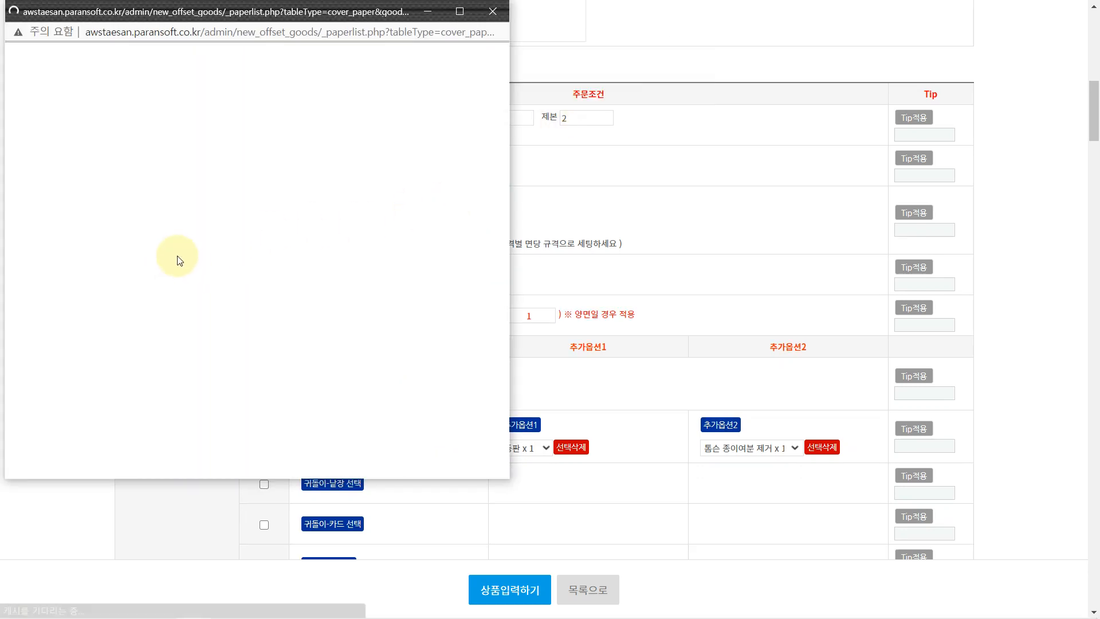
{"action": "left_click_drag", "start_coordinate": [165, 232], "coordinate": [162, 312]}
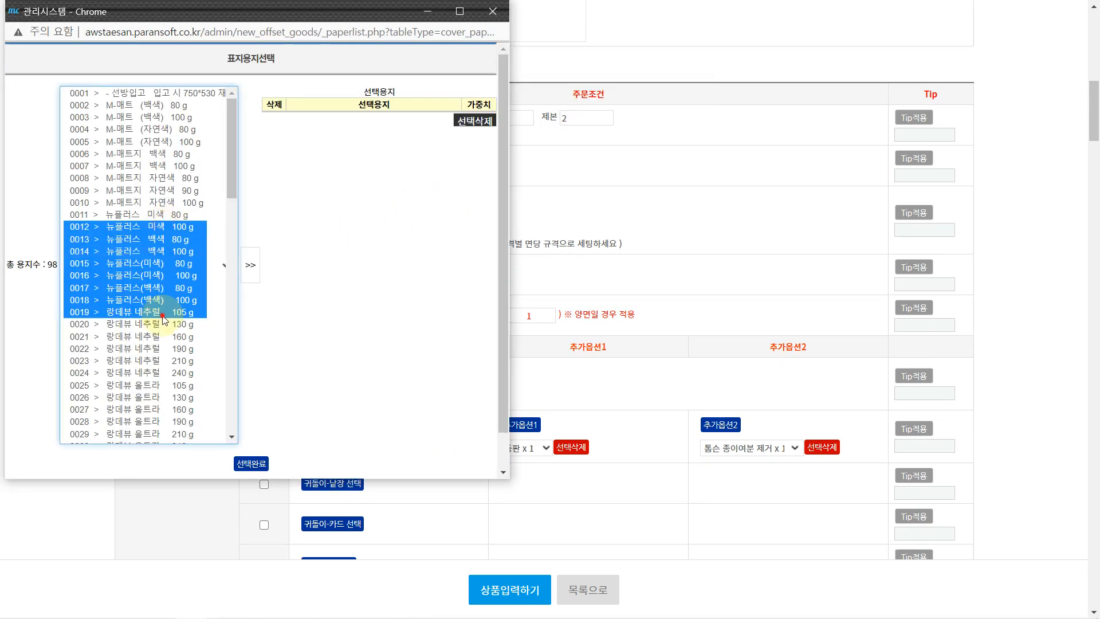
{"action": "left_click", "coordinate": [255, 265]}
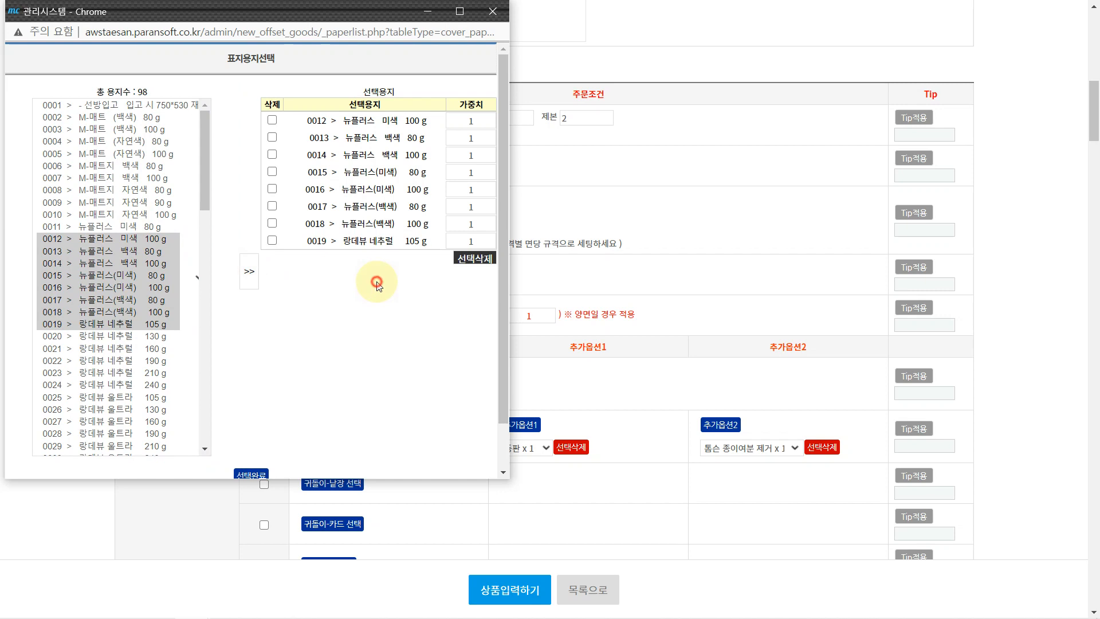
{"action": "left_click", "coordinate": [253, 475]}
{"action": "left_click", "coordinate": [378, 184]}
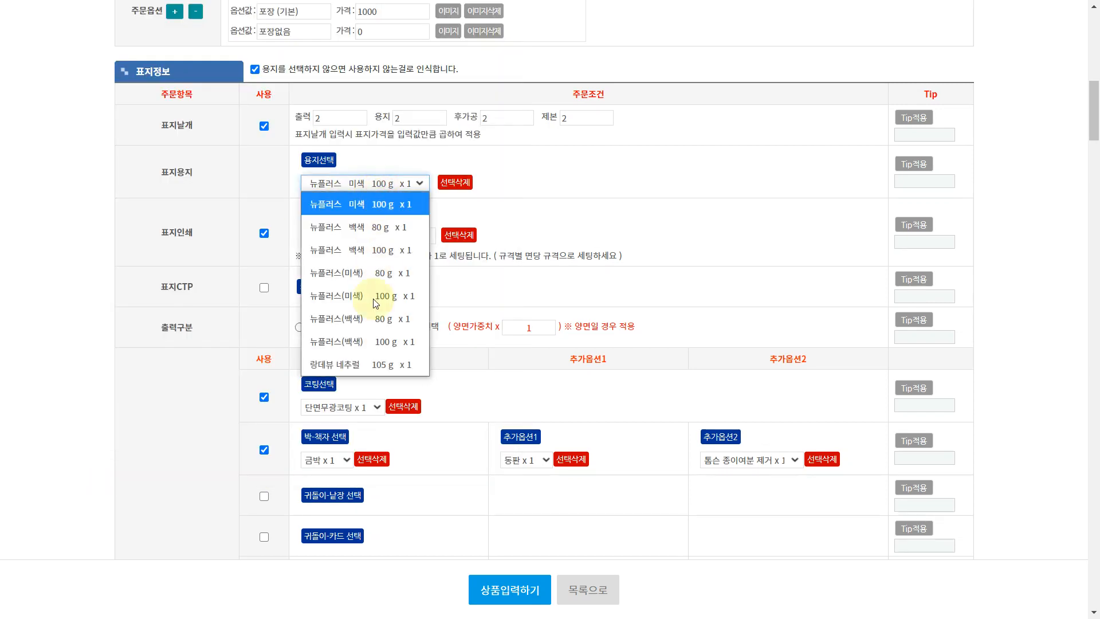
{"action": "left_click", "coordinate": [207, 231]}
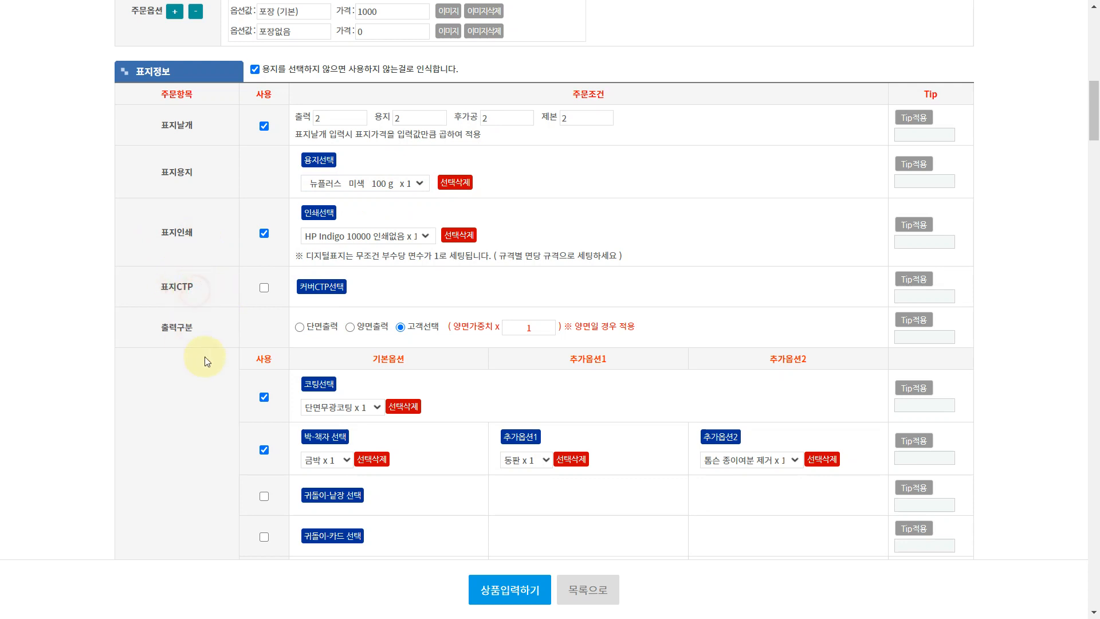
Step: Examine the cover's 출력구분 and 표지후가공정보 options and the inner-page output and finishing options
{"action": "scroll", "coordinate": [206, 361], "scroll_direction": "down", "scroll_amount": 3}
{"action": "left_click", "coordinate": [188, 228]}
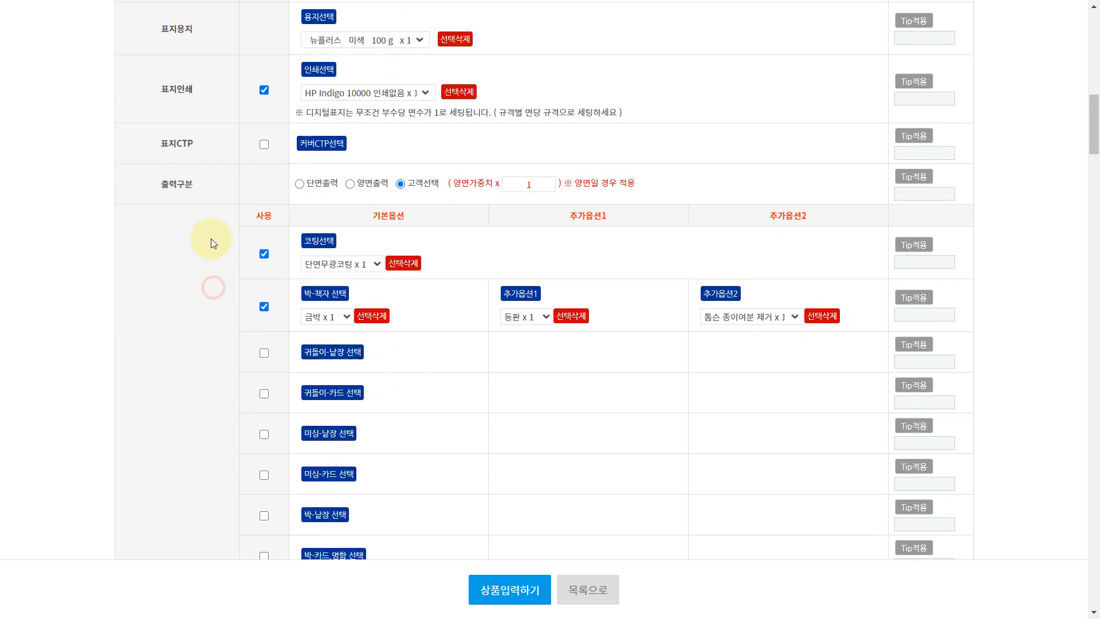
{"action": "left_click_drag", "start_coordinate": [147, 184], "coordinate": [201, 187]}
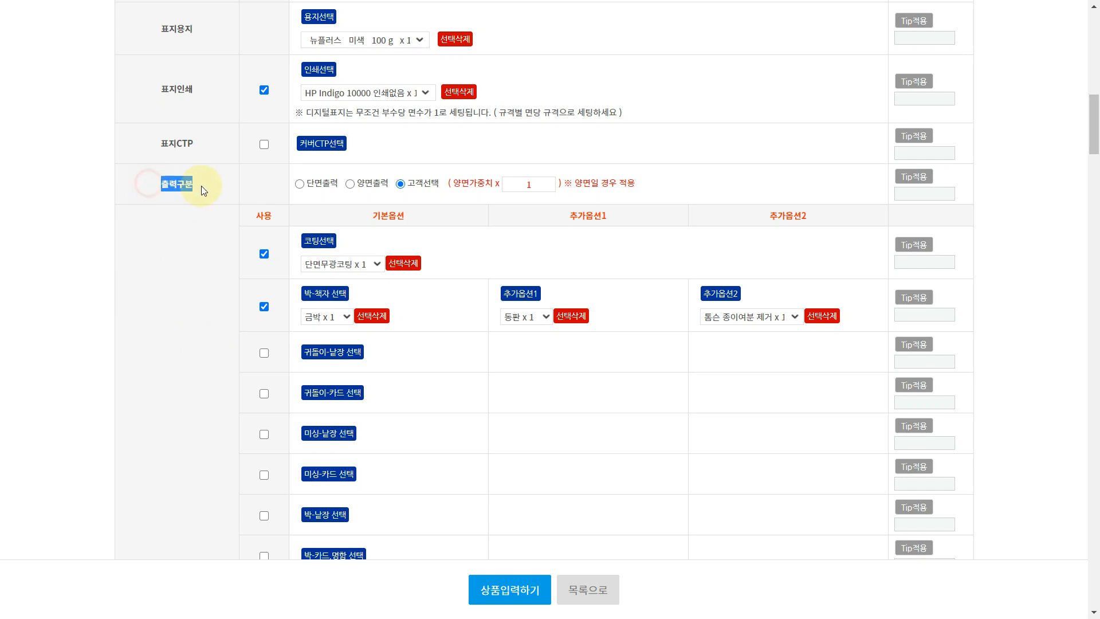
{"action": "left_click", "coordinate": [202, 188]}
{"action": "left_click", "coordinate": [72, 336]}
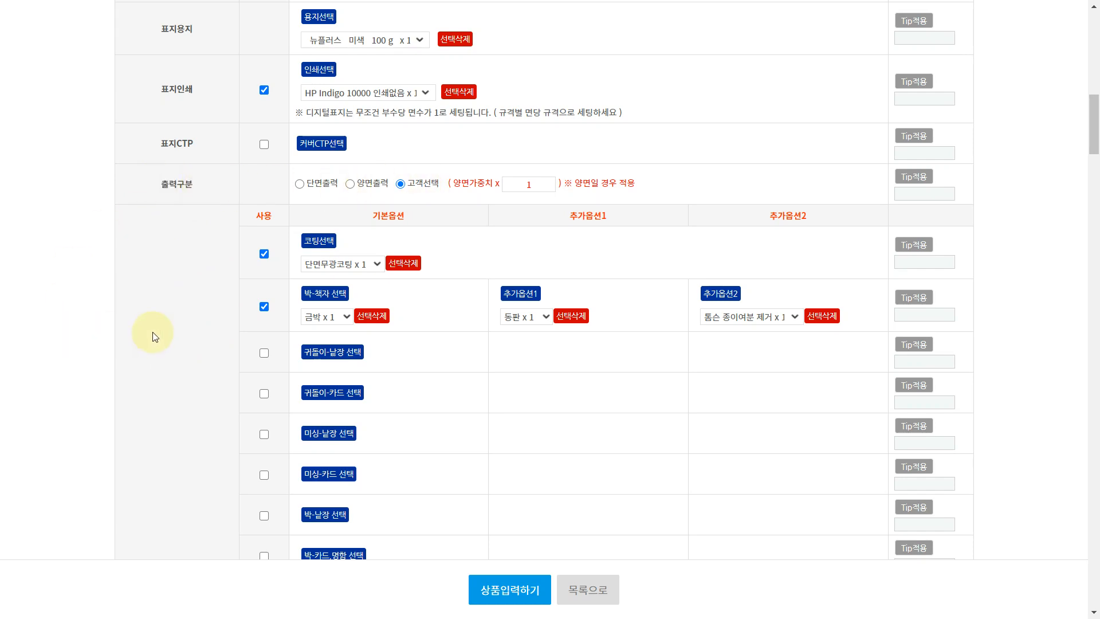
{"action": "scroll", "coordinate": [153, 336], "scroll_direction": "down", "scroll_amount": 3}
{"action": "scroll", "coordinate": [162, 324], "scroll_direction": "down", "scroll_amount": 10}
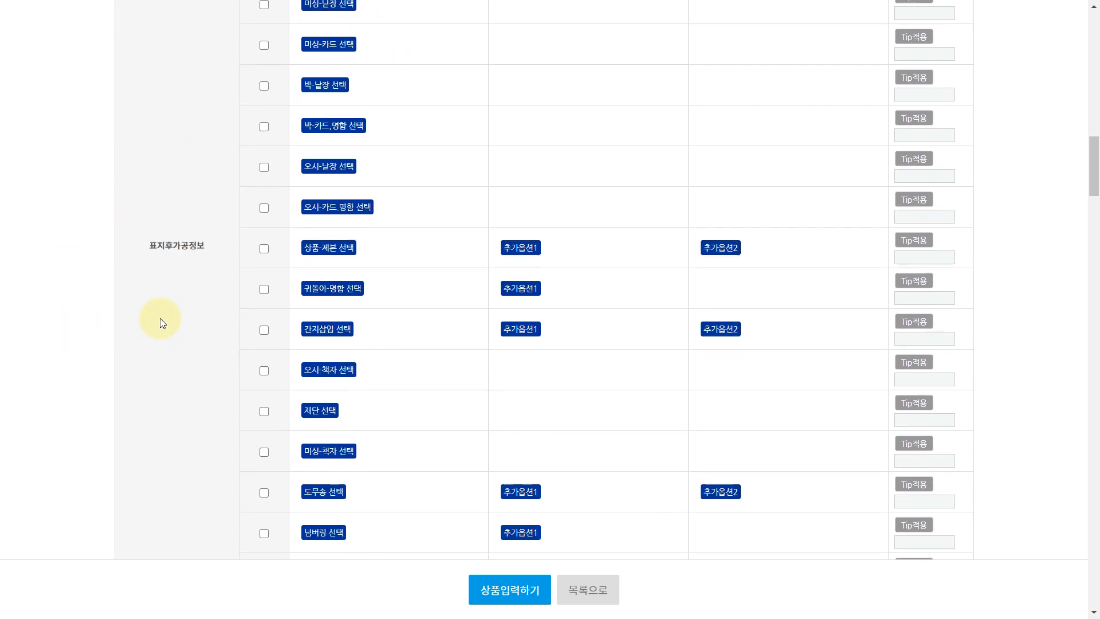
{"action": "scroll", "coordinate": [172, 317], "scroll_direction": "down", "scroll_amount": 4}
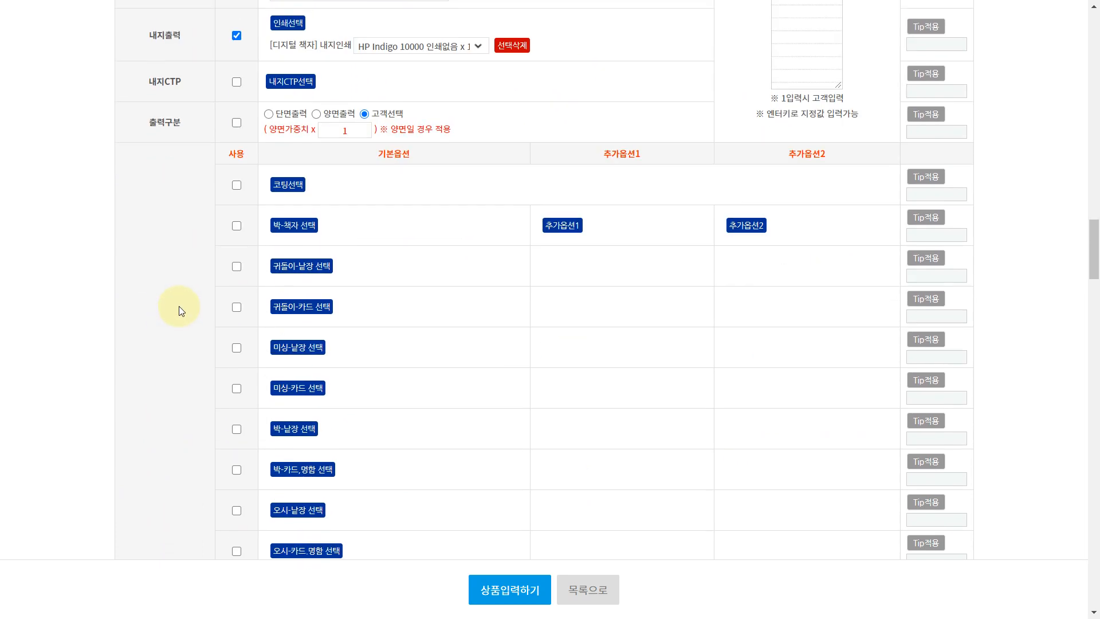
{"action": "scroll", "coordinate": [178, 306], "scroll_direction": "up", "scroll_amount": 4}
{"action": "scroll", "coordinate": [215, 218], "scroll_direction": "down", "scroll_amount": 2}
{"action": "scroll", "coordinate": [185, 277], "scroll_direction": "down", "scroll_amount": 2}
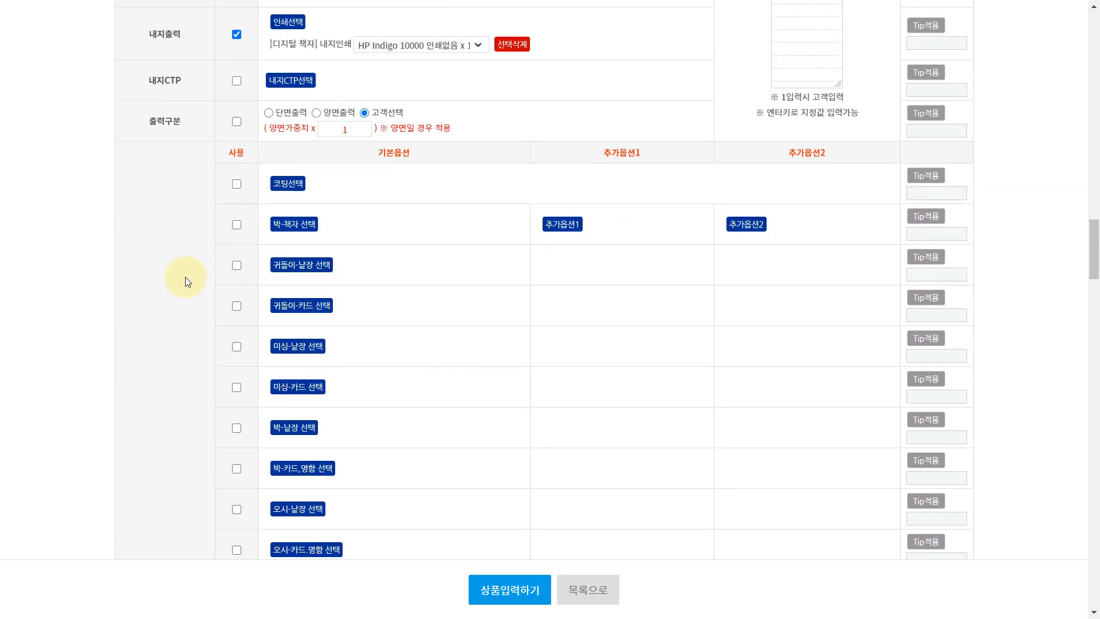
Step: Review the inner-page conditions and the 추가내지사용 setting below the inner-page finishing options
{"action": "scroll", "coordinate": [184, 278], "scroll_direction": "up", "scroll_amount": 3}
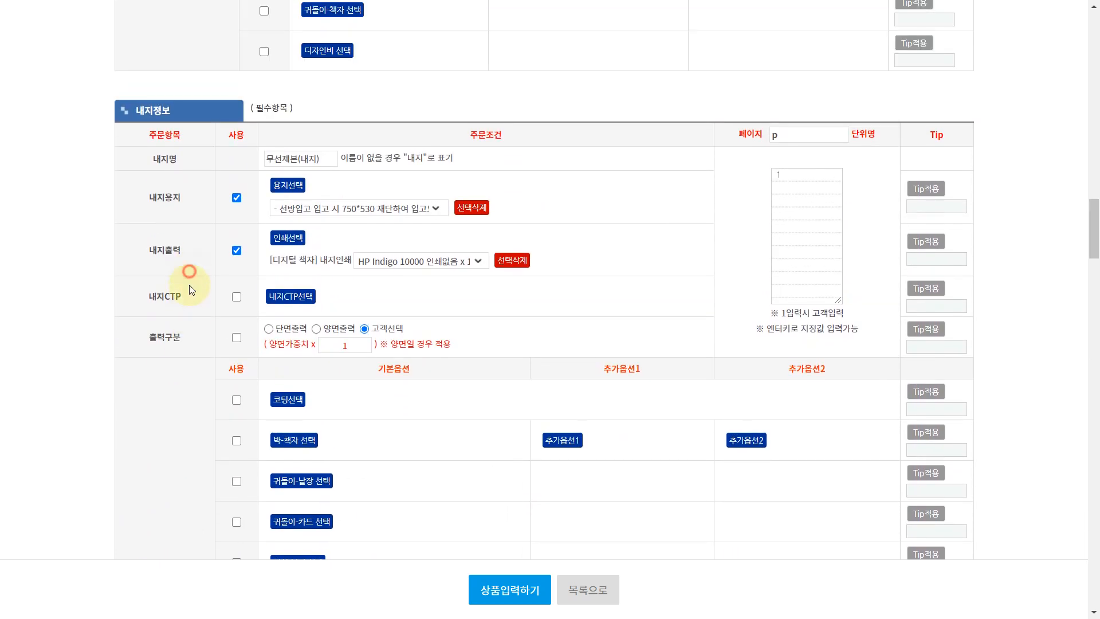
{"action": "left_click", "coordinate": [189, 328]}
{"action": "scroll", "coordinate": [195, 332], "scroll_direction": "down", "scroll_amount": 12}
{"action": "left_click", "coordinate": [176, 344]}
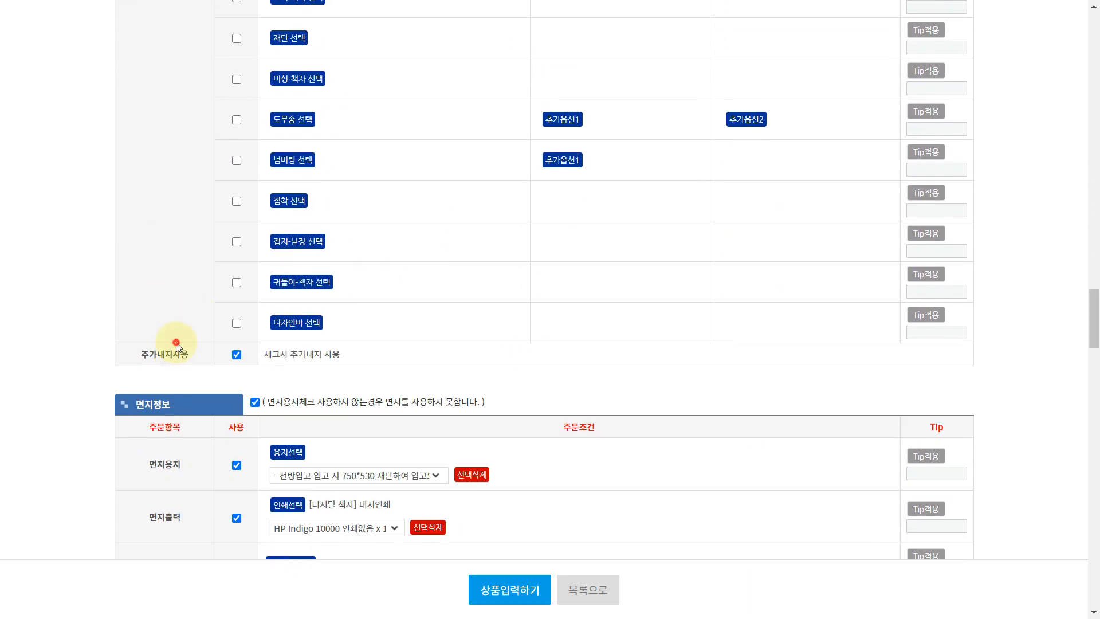
{"action": "left_click", "coordinate": [198, 365]}
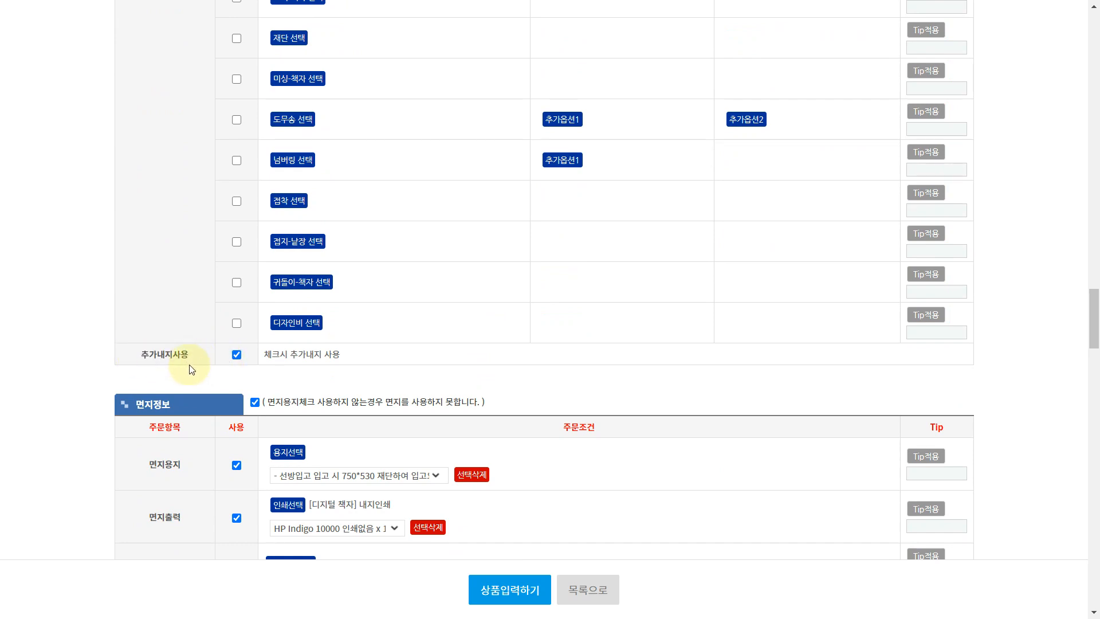
{"action": "left_click", "coordinate": [173, 355]}
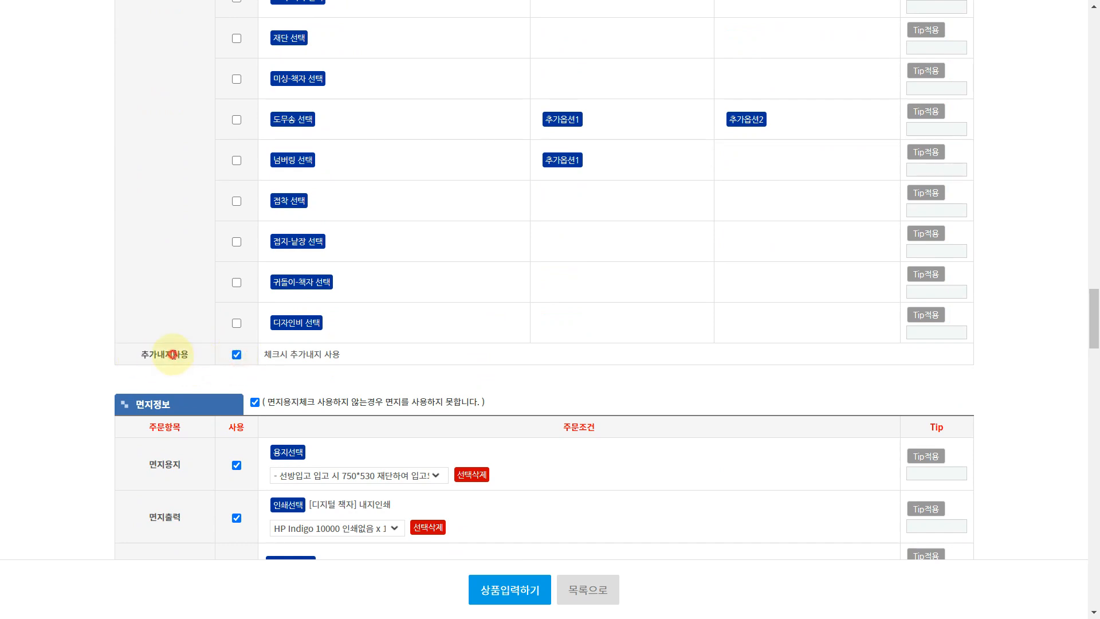
Step: Switch to the 무선제본 order page and enable 추가내지사용 in its 추가내지 section
{"action": "key", "text": "ctrl+Tab"}
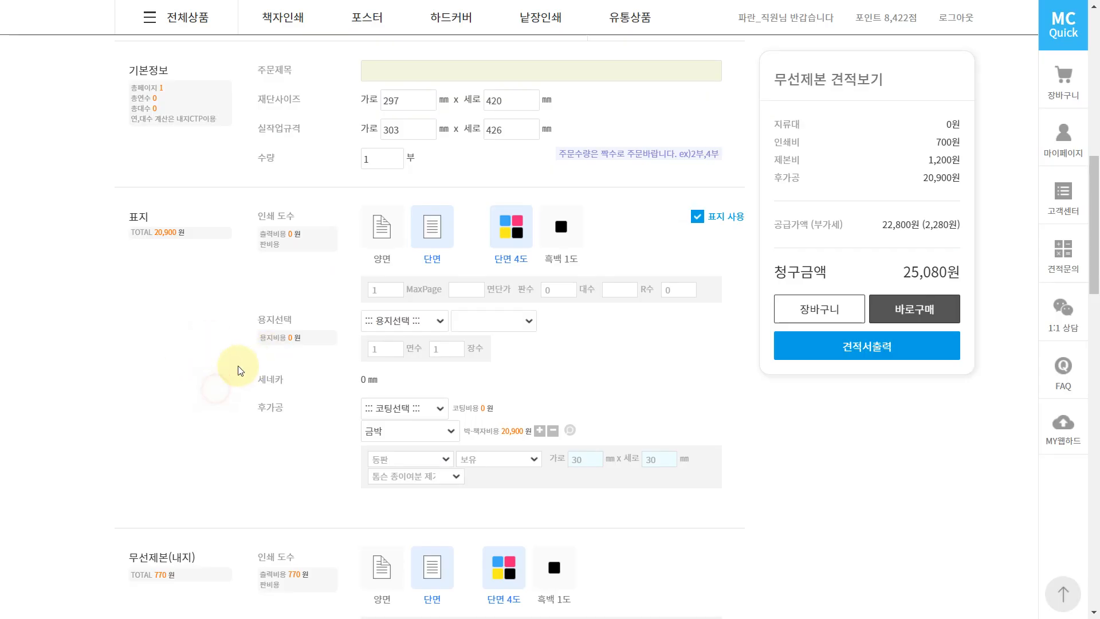
{"action": "scroll", "coordinate": [245, 362], "scroll_direction": "down", "scroll_amount": 6}
{"action": "scroll", "coordinate": [248, 367], "scroll_direction": "down", "scroll_amount": 4}
{"action": "left_click_drag", "start_coordinate": [110, 210], "coordinate": [198, 214]}
{"action": "left_click", "coordinate": [200, 217]}
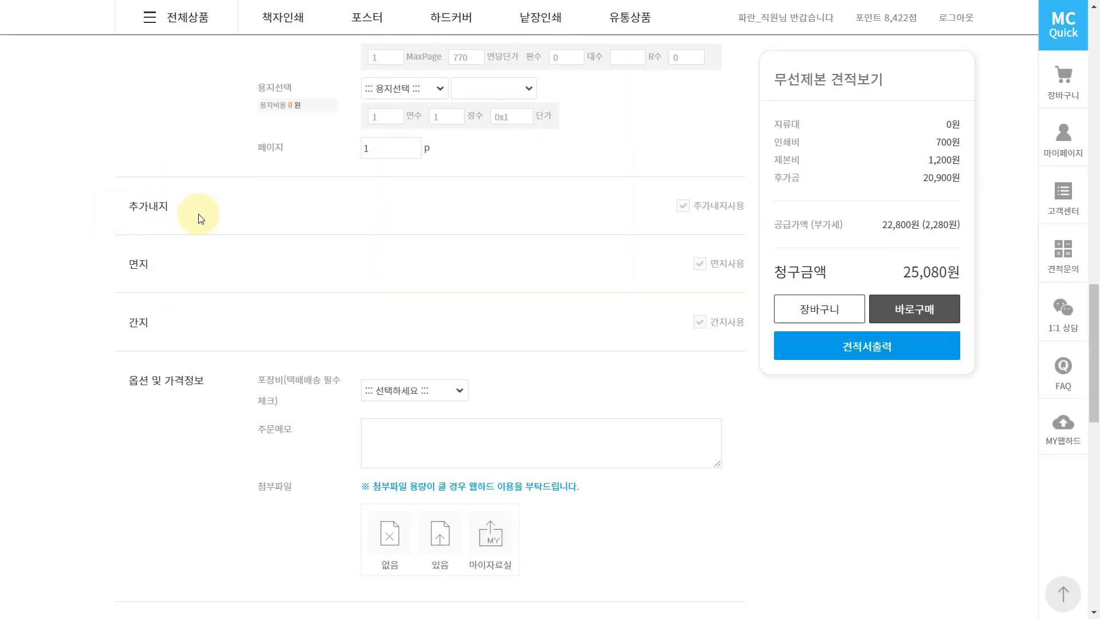
{"action": "key", "text": "ctrl+Tab"}
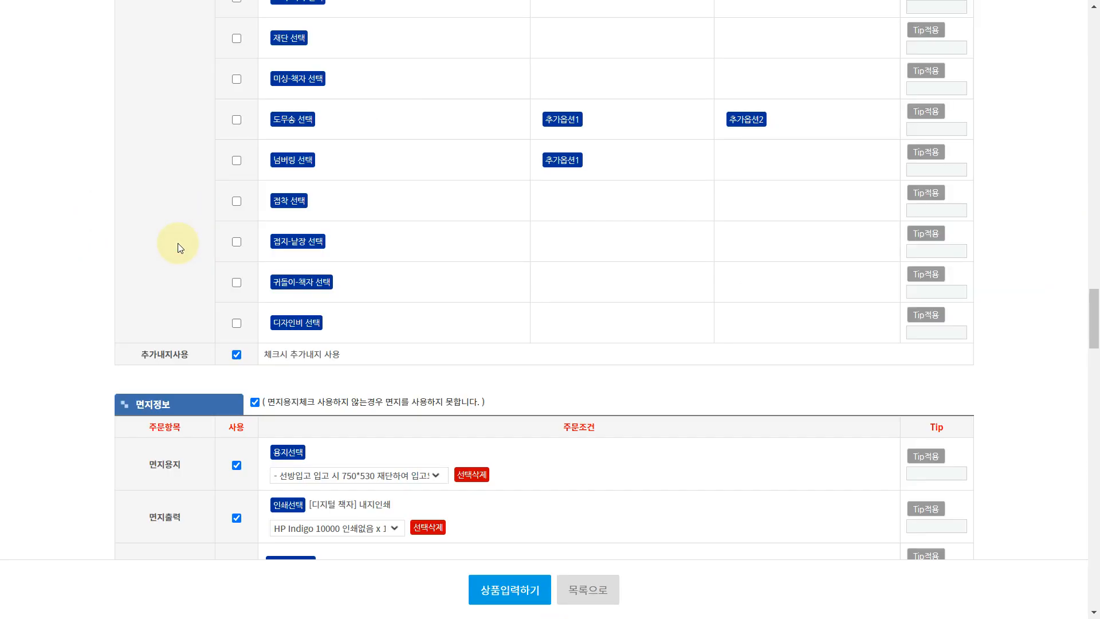
{"action": "key", "text": "ctrl+Tab"}
{"action": "left_click", "coordinate": [714, 214]}
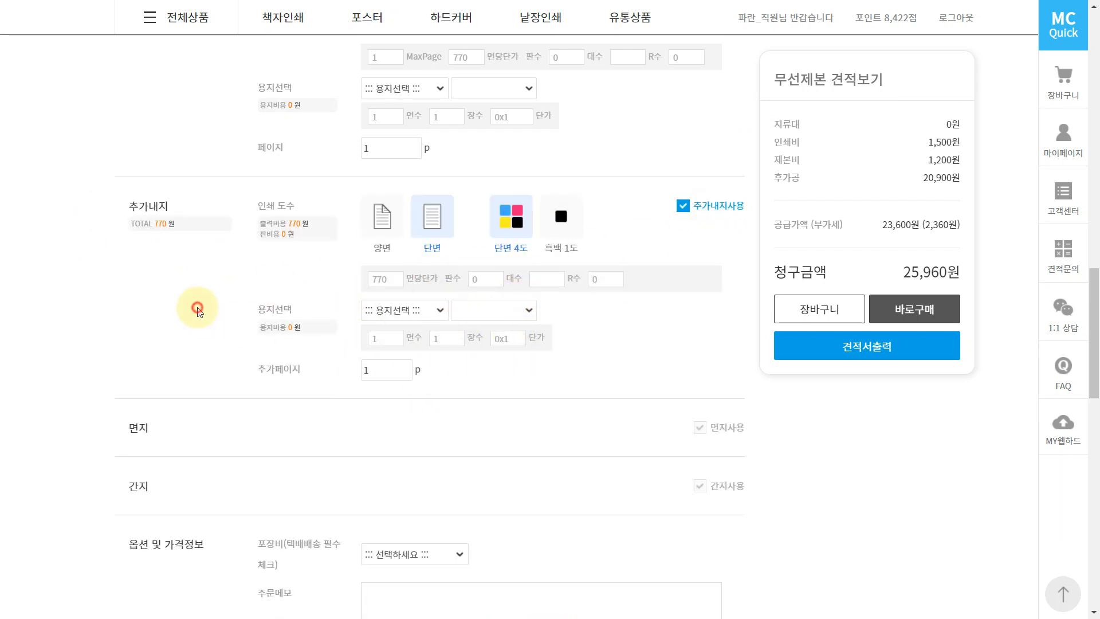
Step: Return to the admin product form and turn the 면지정보 and 간지정보 sections off and back on
{"action": "key", "text": "ctrl+Tab"}
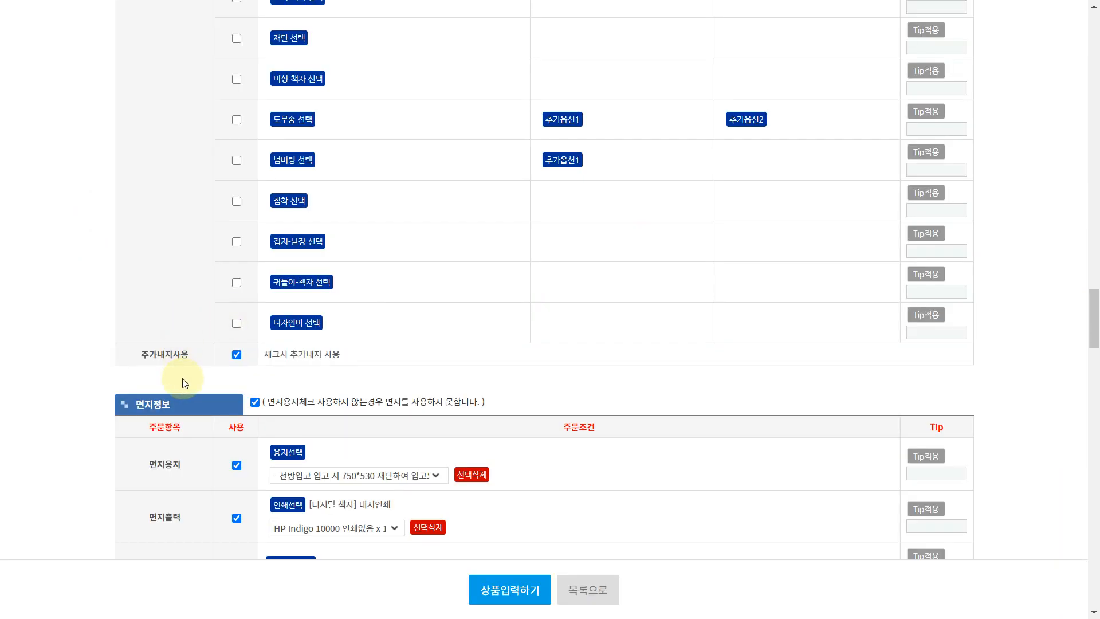
{"action": "scroll", "coordinate": [263, 351], "scroll_direction": "down", "scroll_amount": 3}
{"action": "left_click", "coordinate": [174, 266]}
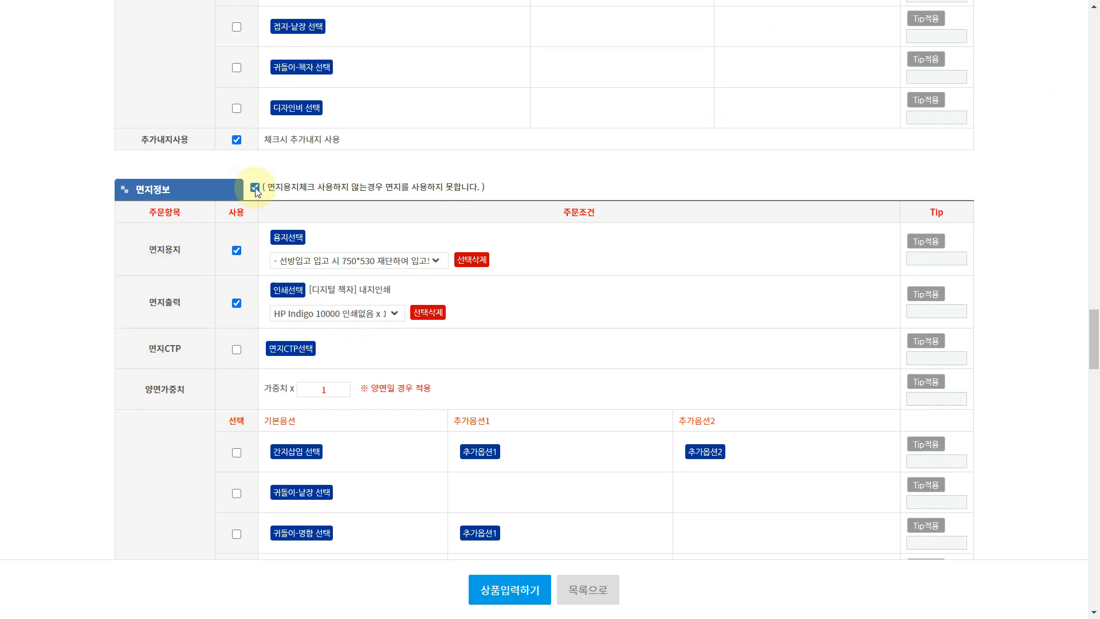
{"action": "left_click", "coordinate": [255, 187]}
{"action": "left_click", "coordinate": [255, 223]}
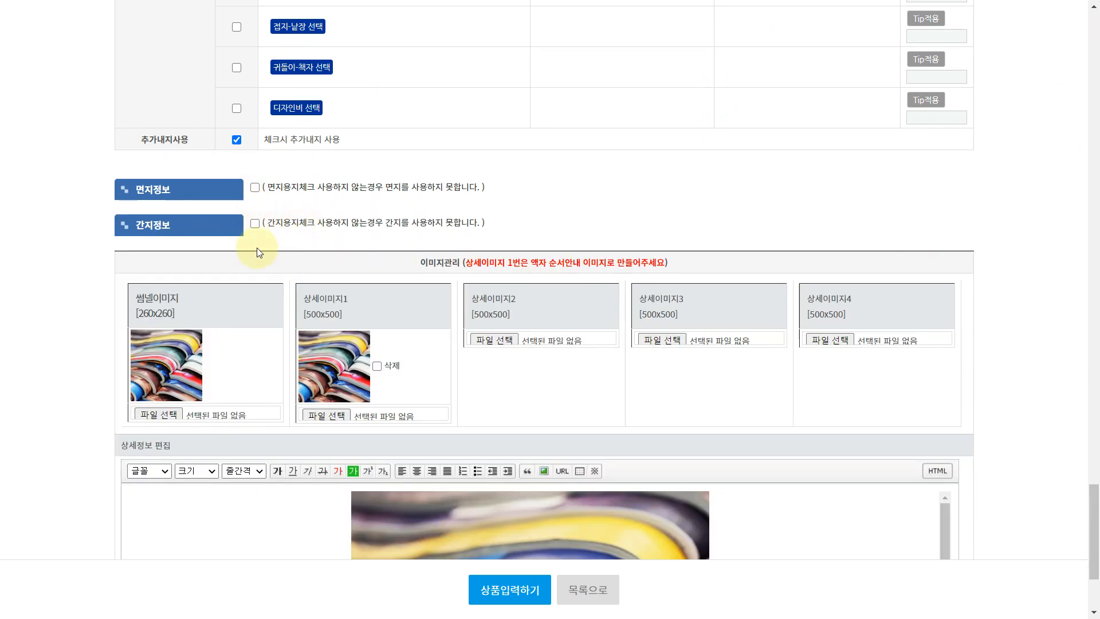
{"action": "left_click", "coordinate": [256, 224]}
{"action": "left_click", "coordinate": [255, 187]}
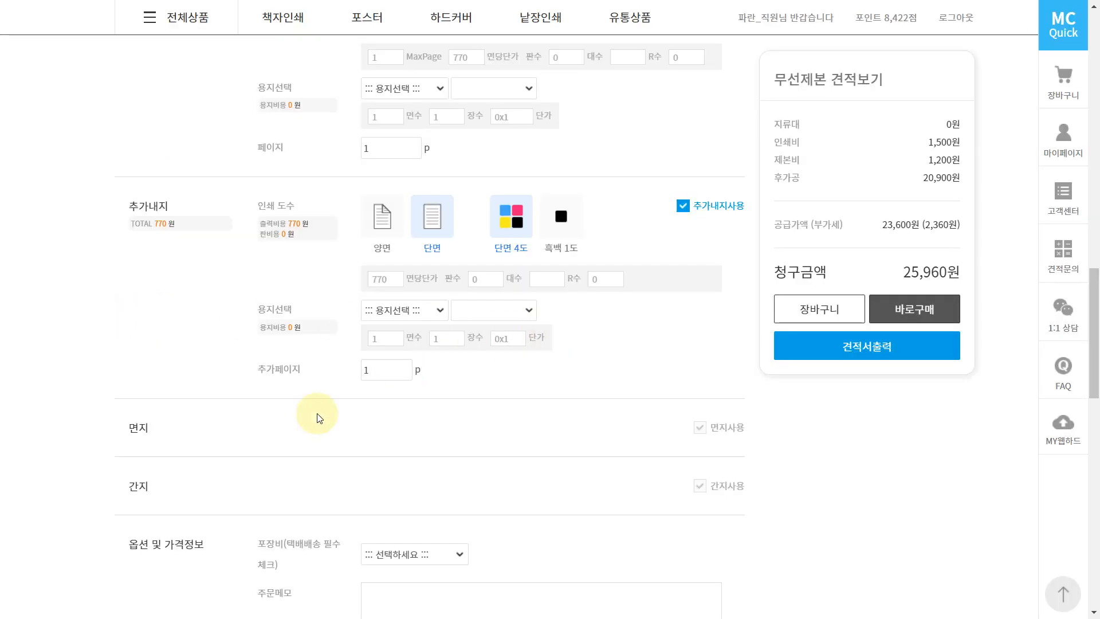
Step: On the order page, enable 면지사용 and 간지사용 in turn to review their options, disabling each again
{"action": "left_click", "coordinate": [253, 410]}
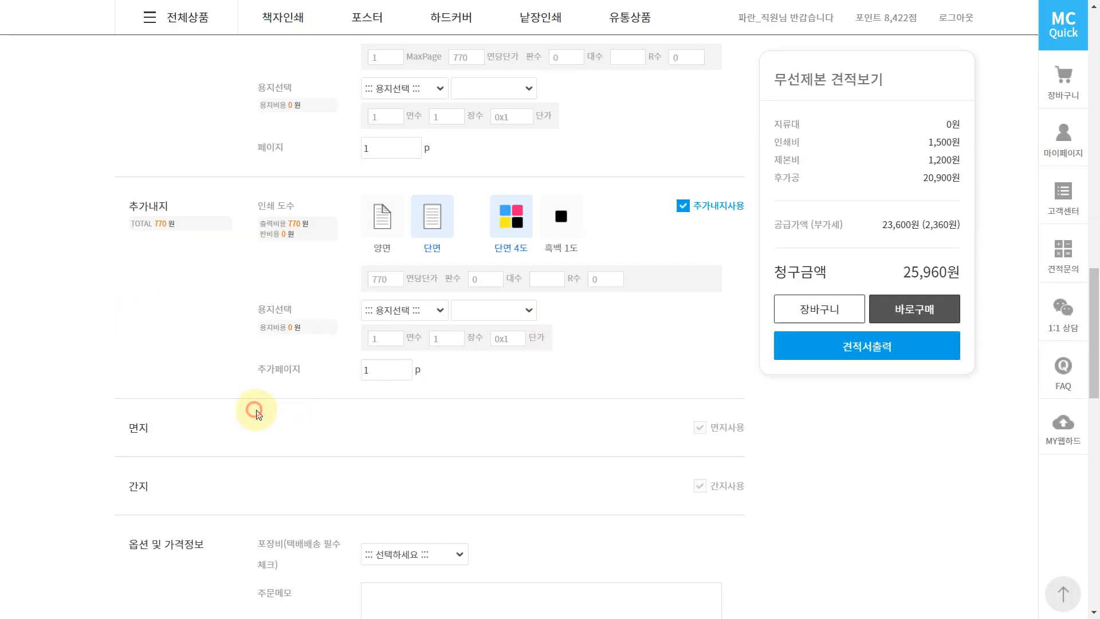
{"action": "scroll", "coordinate": [476, 335], "scroll_direction": "down", "scroll_amount": 3}
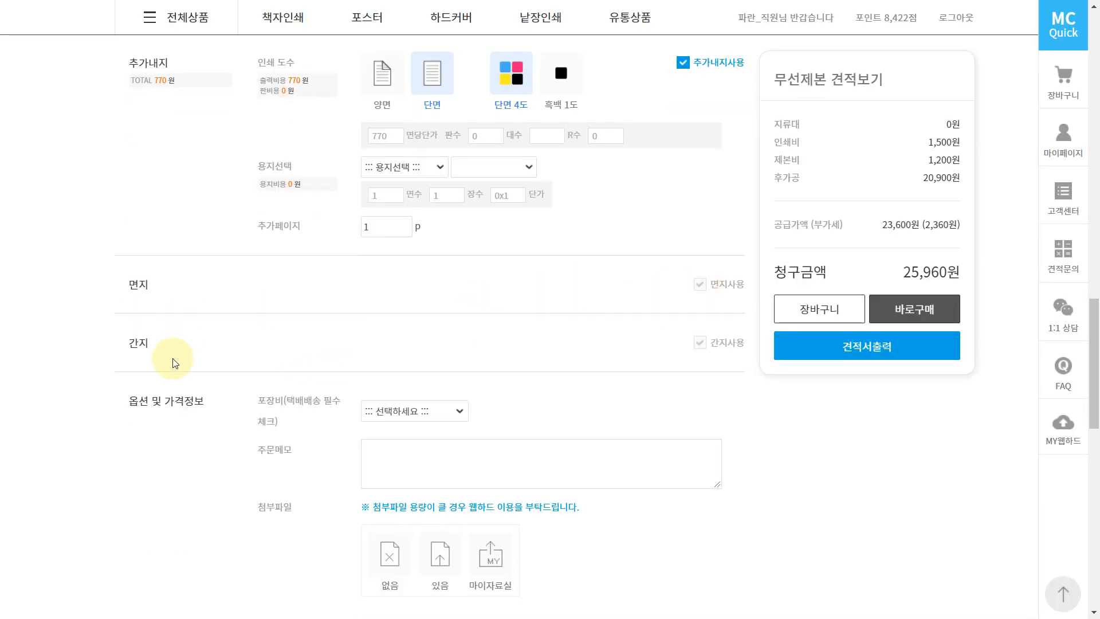
{"action": "left_click", "coordinate": [134, 290]}
{"action": "left_click_drag", "start_coordinate": [133, 290], "coordinate": [171, 291]}
{"action": "left_click_drag", "start_coordinate": [130, 348], "coordinate": [164, 353]}
{"action": "left_click", "coordinate": [164, 354]}
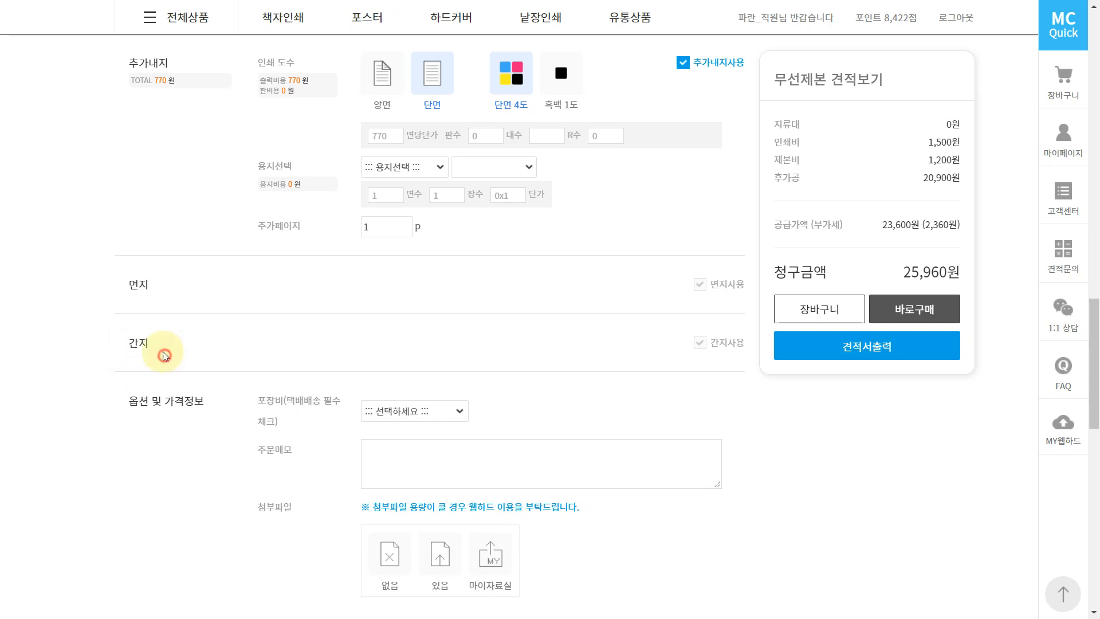
{"action": "left_click", "coordinate": [701, 286]}
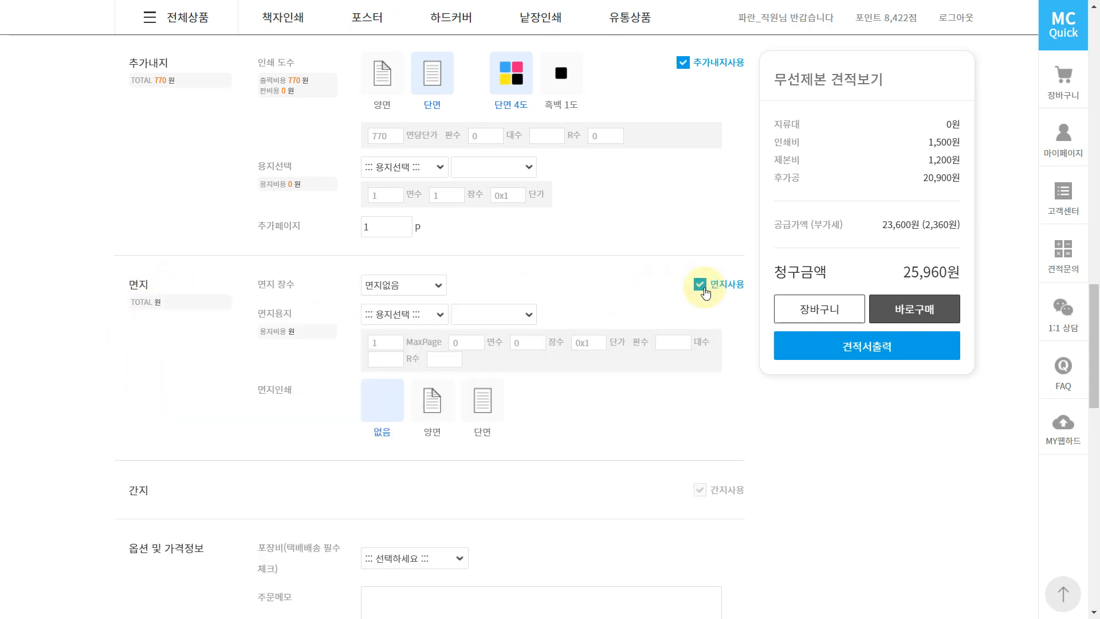
{"action": "left_click", "coordinate": [701, 284]}
{"action": "left_click", "coordinate": [701, 342]}
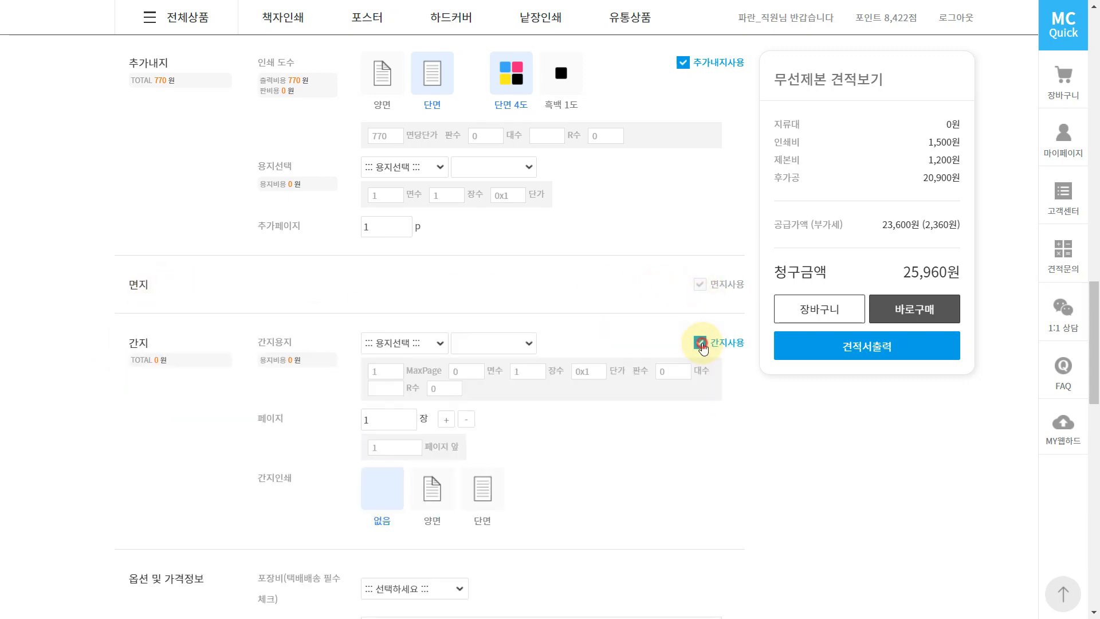
{"action": "left_click", "coordinate": [701, 343]}
{"action": "left_click", "coordinate": [536, 315]}
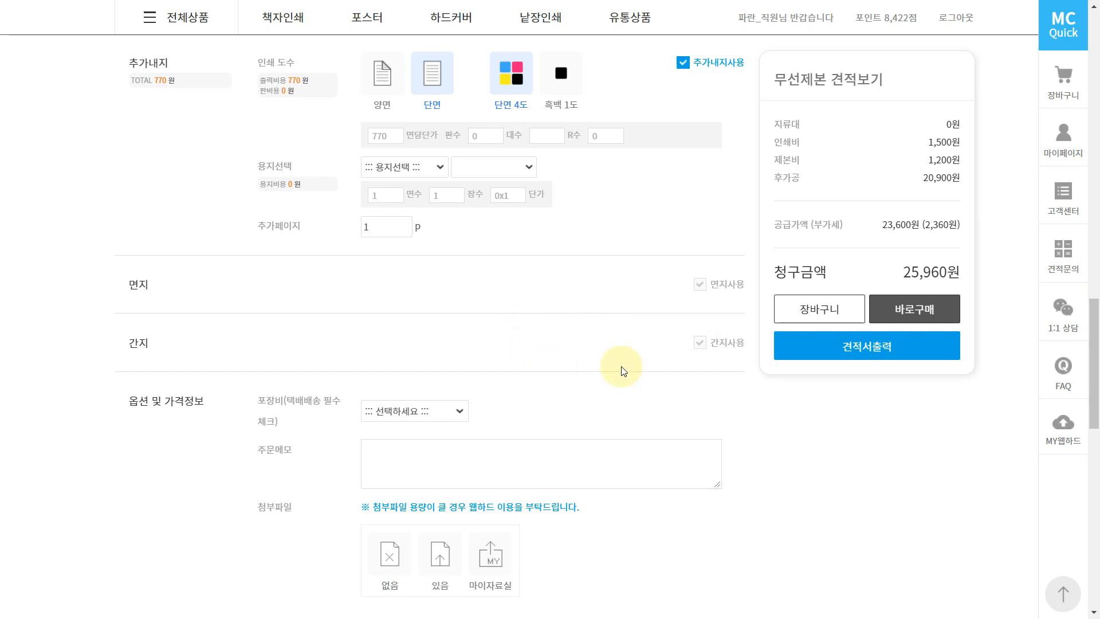
Step: Set the cover's 인쇄 도수 to 양면 and choose 뉴플러스 미색 100g as the cover paper
{"action": "scroll", "coordinate": [604, 363], "scroll_direction": "up", "scroll_amount": 7}
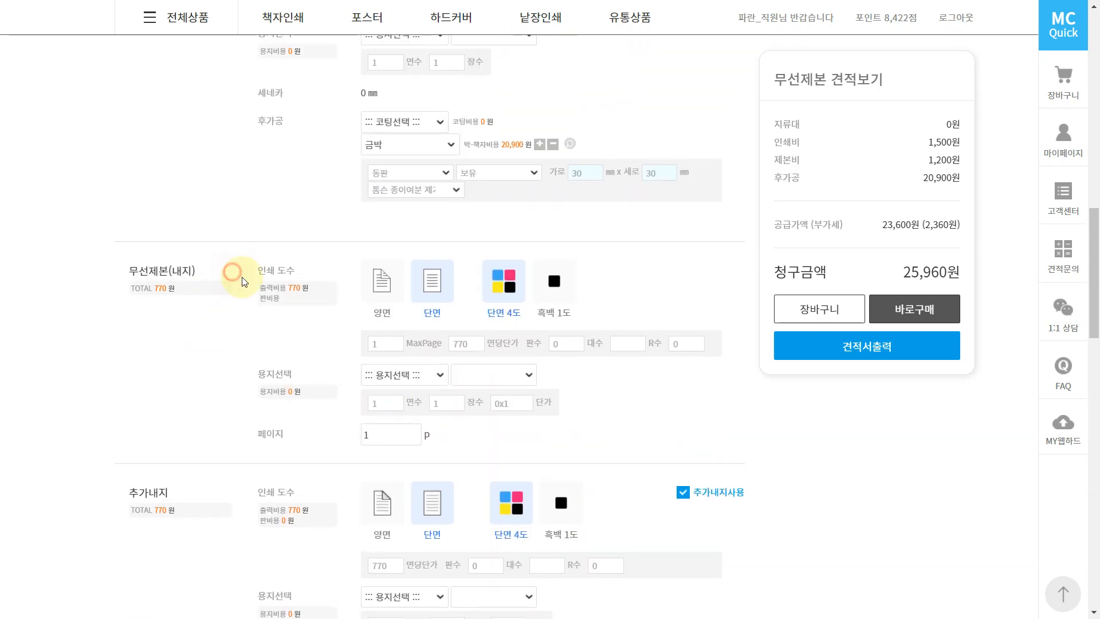
{"action": "scroll", "coordinate": [326, 311], "scroll_direction": "up", "scroll_amount": 4}
{"action": "left_click", "coordinate": [184, 285]}
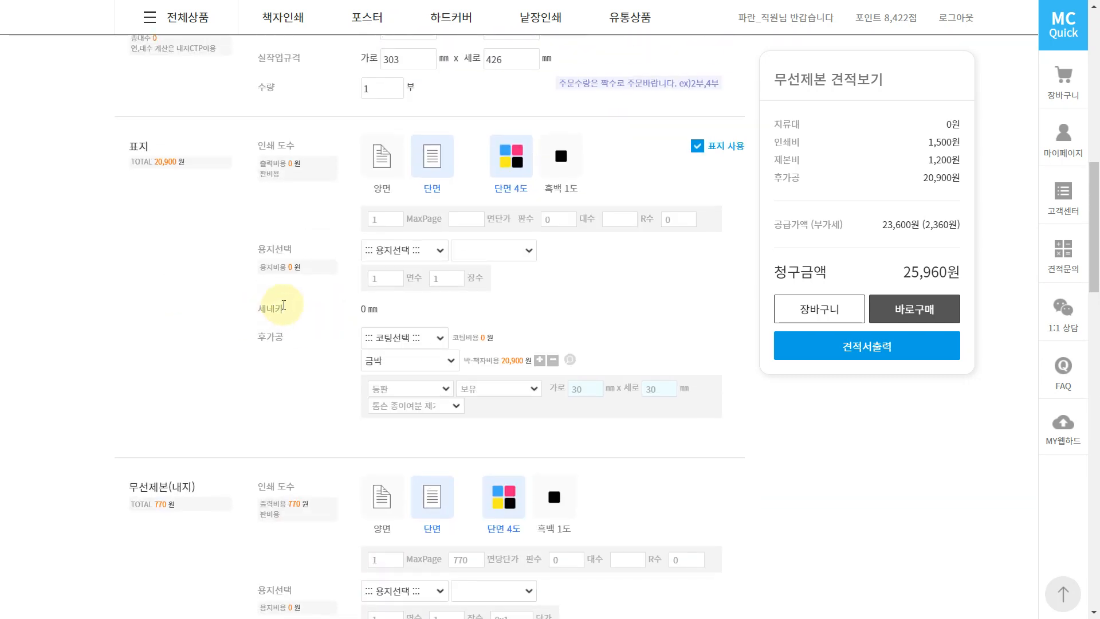
{"action": "scroll", "coordinate": [270, 292], "scroll_direction": "up", "scroll_amount": 3}
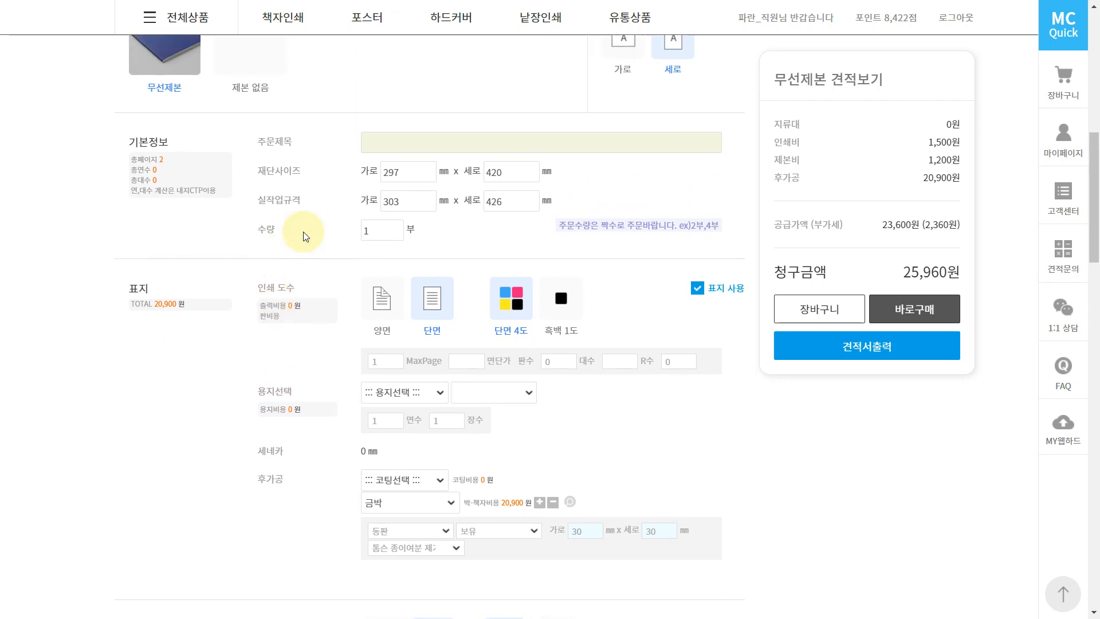
{"action": "mouse_move", "coordinate": [281, 234]}
{"action": "left_mouse_down"}
{"action": "mouse_move", "coordinate": [280, 252]}
{"action": "mouse_move", "coordinate": [295, 245]}
{"action": "left_mouse_up"}
{"action": "scroll", "coordinate": [294, 265], "scroll_direction": "down", "scroll_amount": 1}
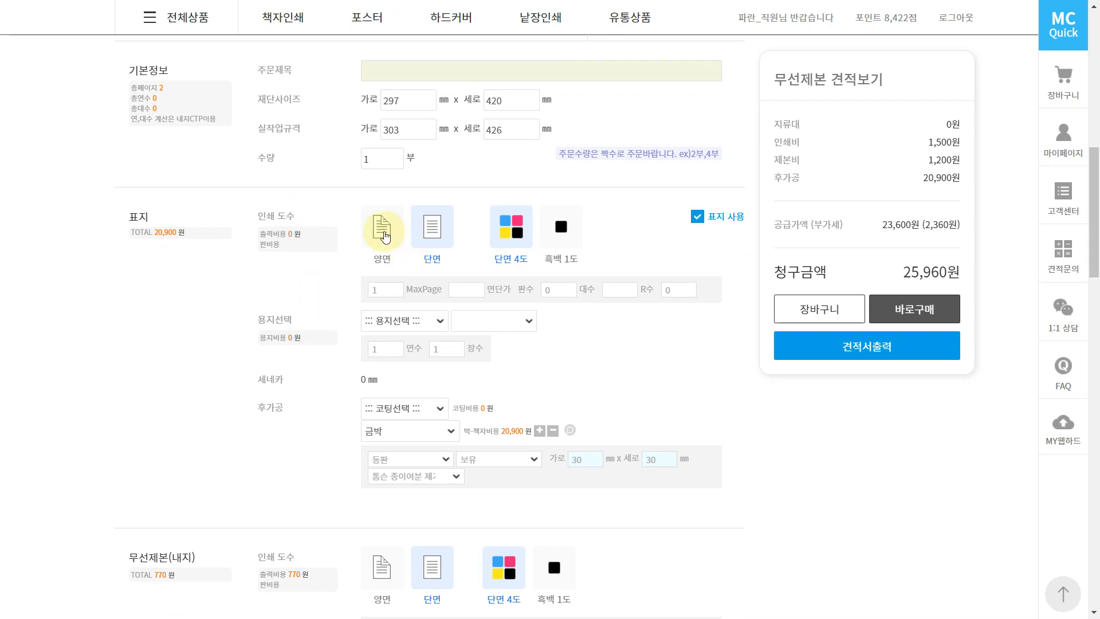
{"action": "left_click", "coordinate": [382, 229]}
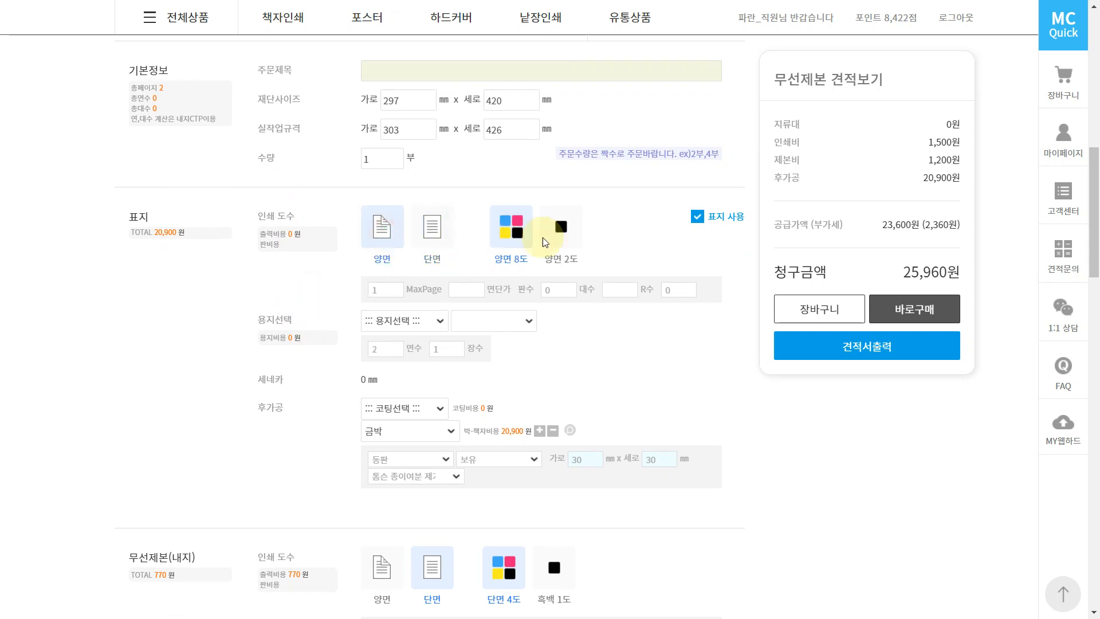
{"action": "left_click", "coordinate": [430, 320]}
{"action": "left_click", "coordinate": [405, 392]}
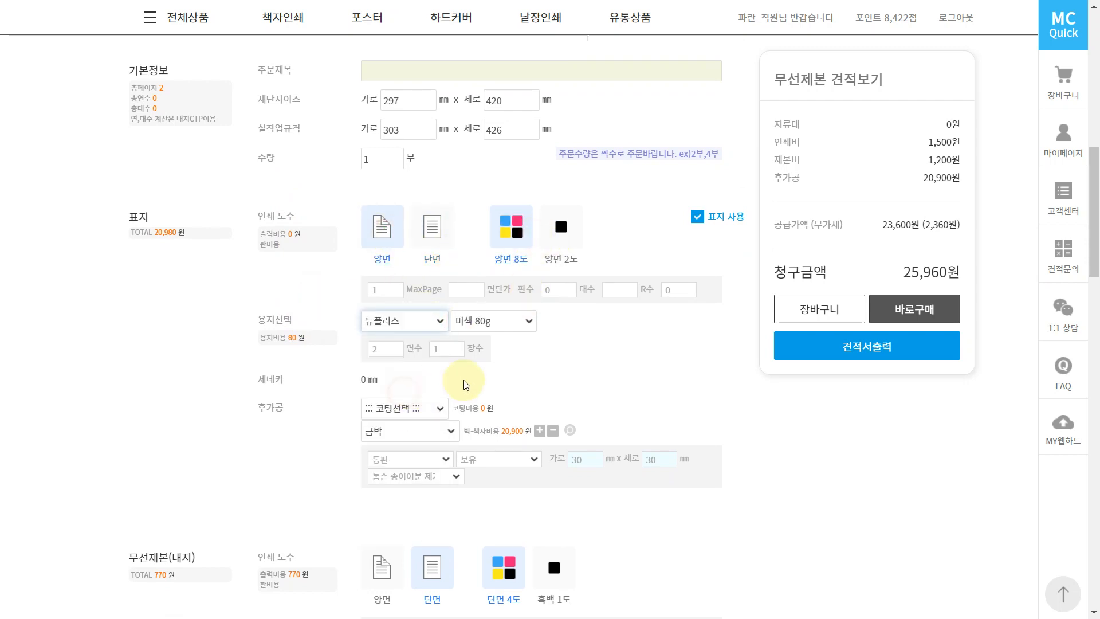
{"action": "left_click", "coordinate": [515, 321]}
{"action": "left_click", "coordinate": [512, 378]}
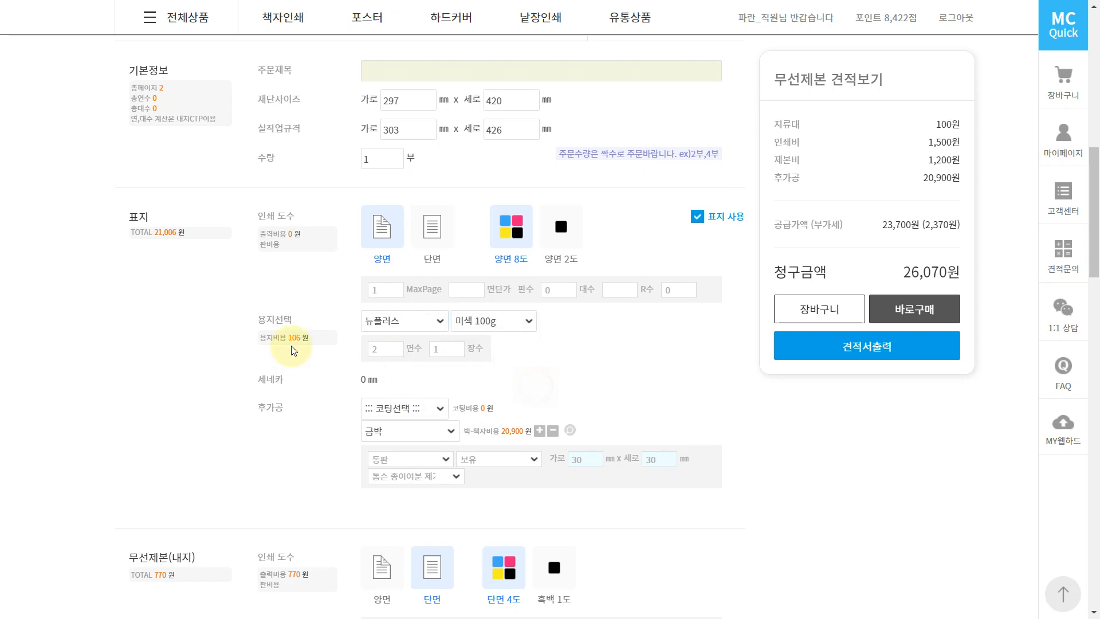
Step: Check the cover's paper and output costs, switch the cover to 단면 and set the 수량 to 100
{"action": "left_click", "coordinate": [304, 337]}
{"action": "left_click", "coordinate": [288, 233]}
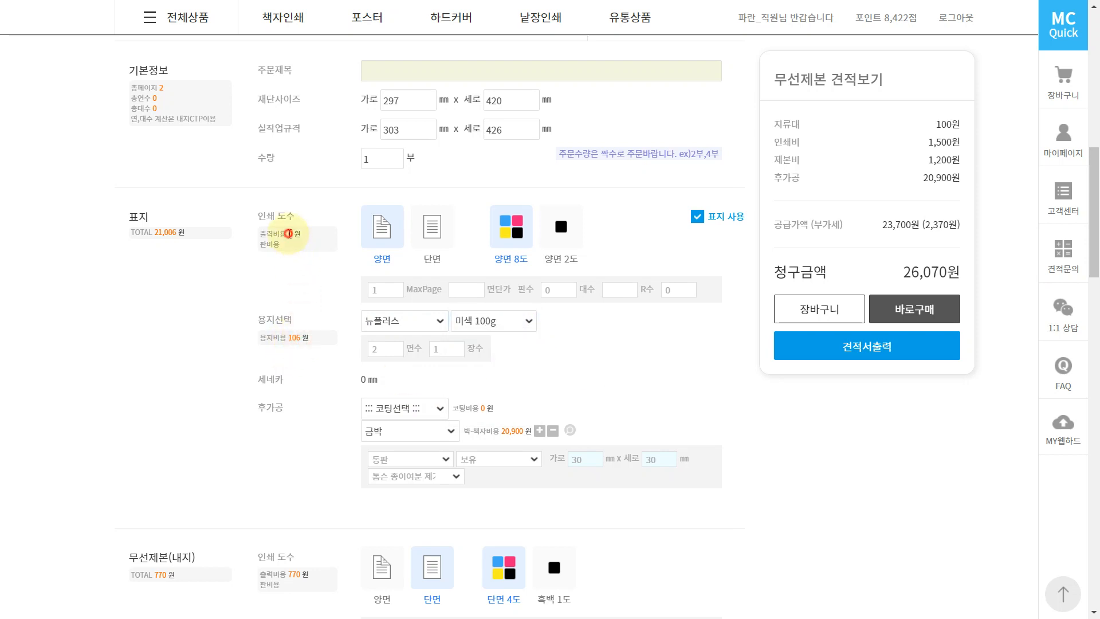
{"action": "left_click", "coordinate": [437, 239]}
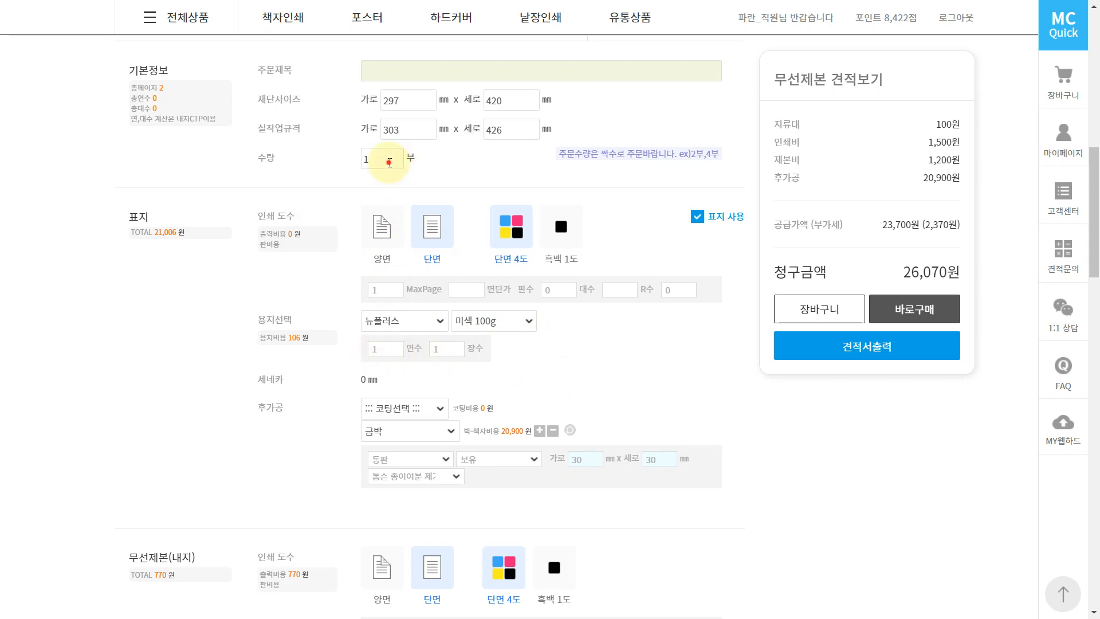
{"action": "left_click", "coordinate": [388, 160]}
{"action": "type", "text": "00"}
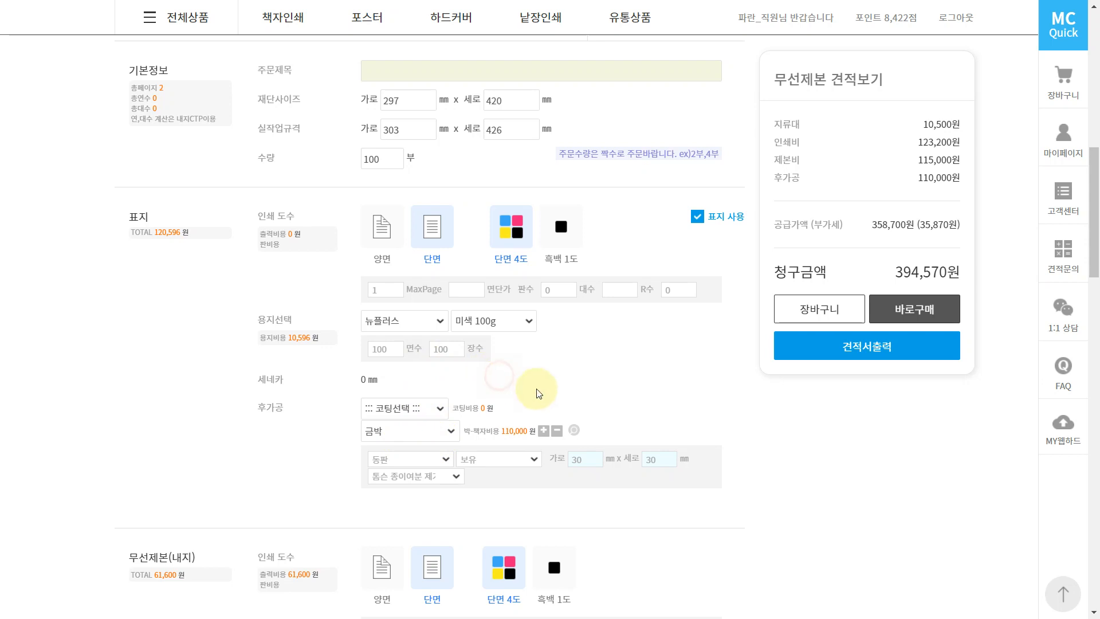
Step: Set the 무선제본(내지) page count to 100 and examine its output cost and 면당단가
{"action": "scroll", "coordinate": [516, 384], "scroll_direction": "down", "scroll_amount": 9}
{"action": "left_click", "coordinate": [400, 218]}
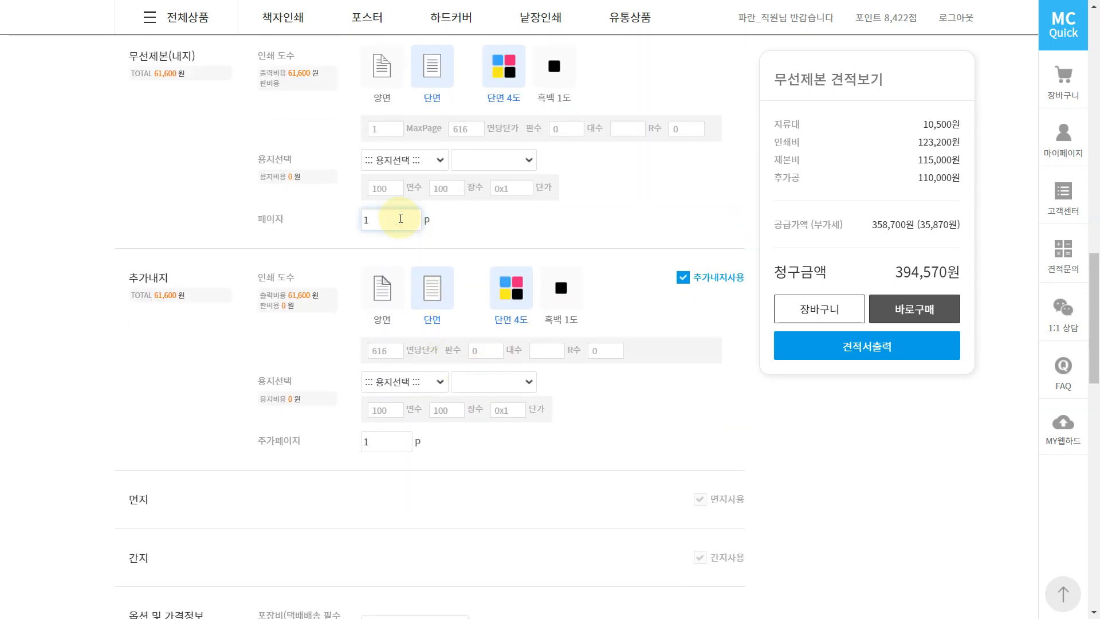
{"action": "type", "text": "00"}
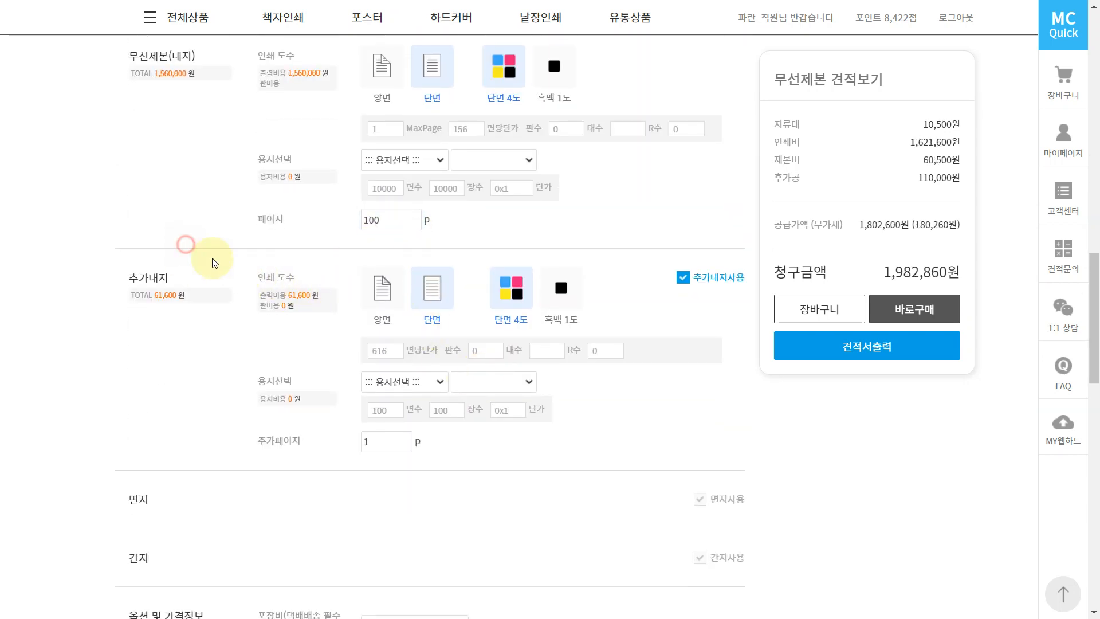
{"action": "scroll", "coordinate": [314, 319], "scroll_direction": "up", "scroll_amount": 3}
{"action": "left_click_drag", "start_coordinate": [197, 325], "coordinate": [323, 345]}
{"action": "left_click", "coordinate": [323, 345]}
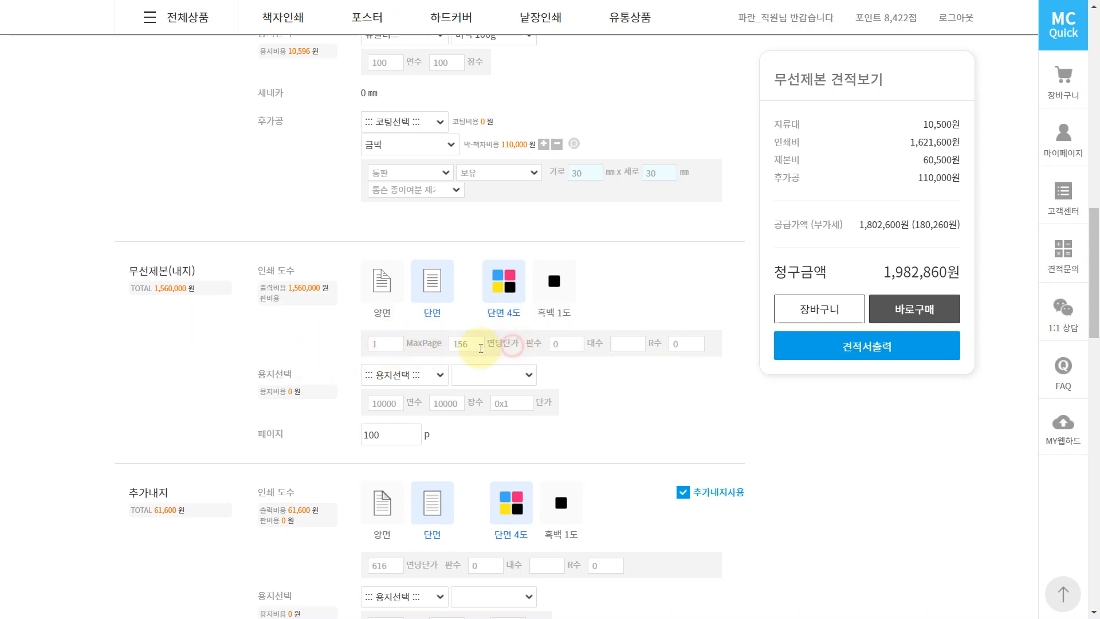
{"action": "left_click_drag", "start_coordinate": [469, 344], "coordinate": [436, 344]}
{"action": "left_click", "coordinate": [629, 391]}
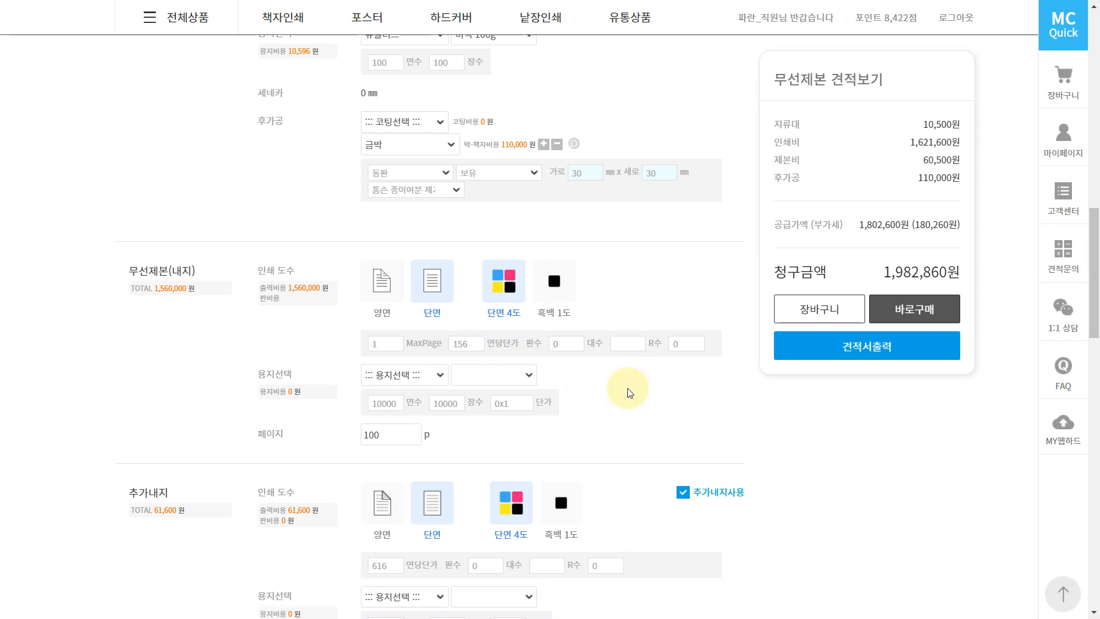
Step: Choose 뉴플러스 미색 80g as the 무선제본(내지) paper and check the calculated 면수
{"action": "left_click", "coordinate": [424, 375]}
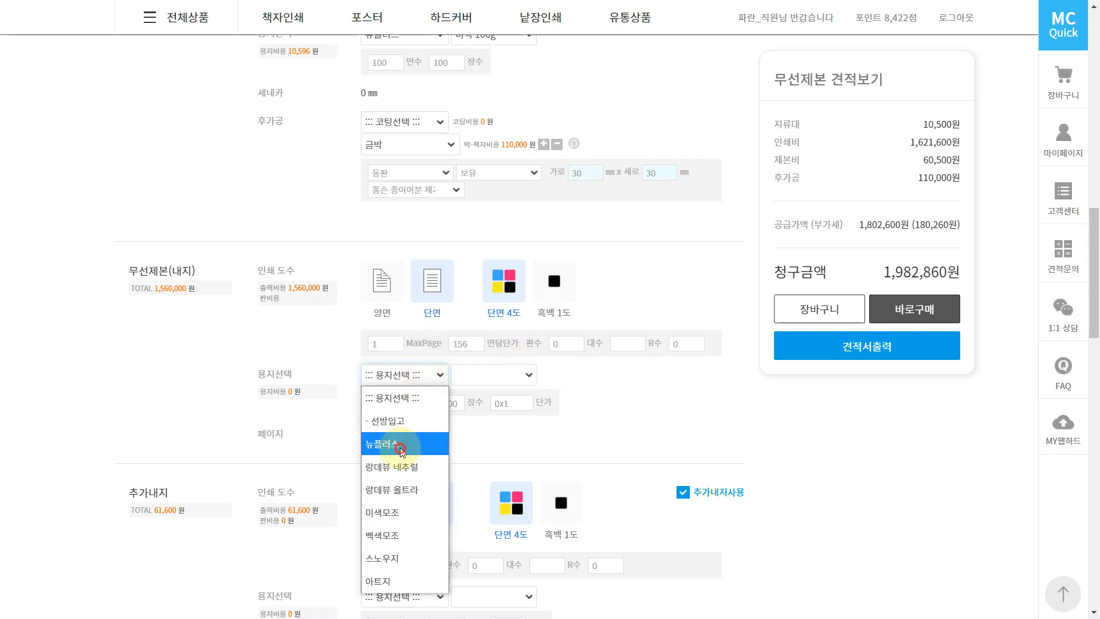
{"action": "left_click", "coordinate": [401, 449]}
{"action": "left_click", "coordinate": [592, 408]}
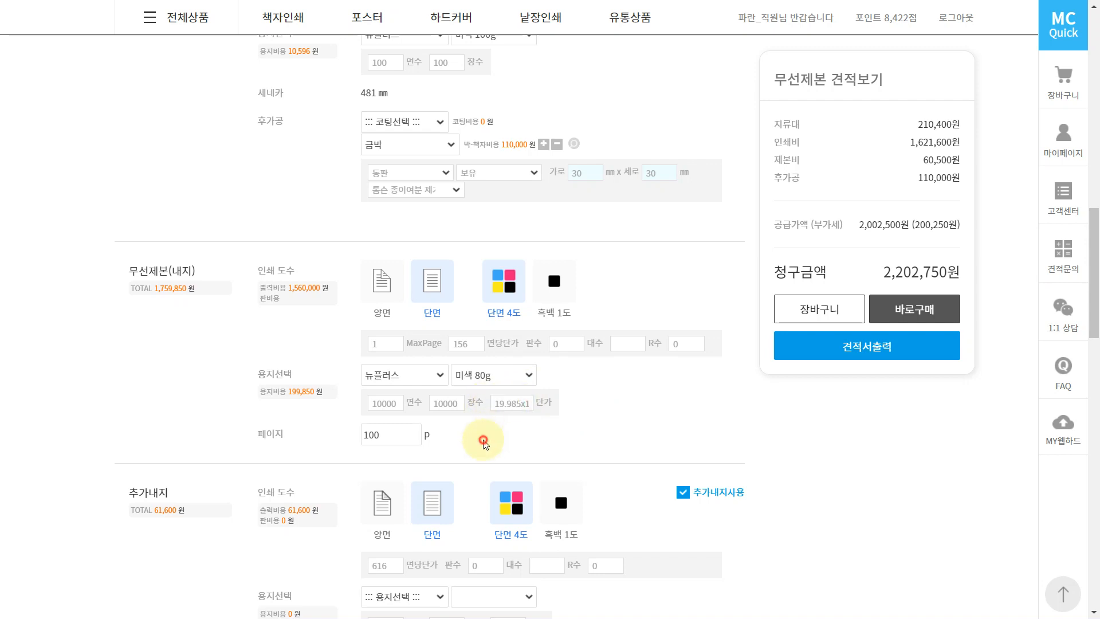
{"action": "double_click", "coordinate": [395, 403]}
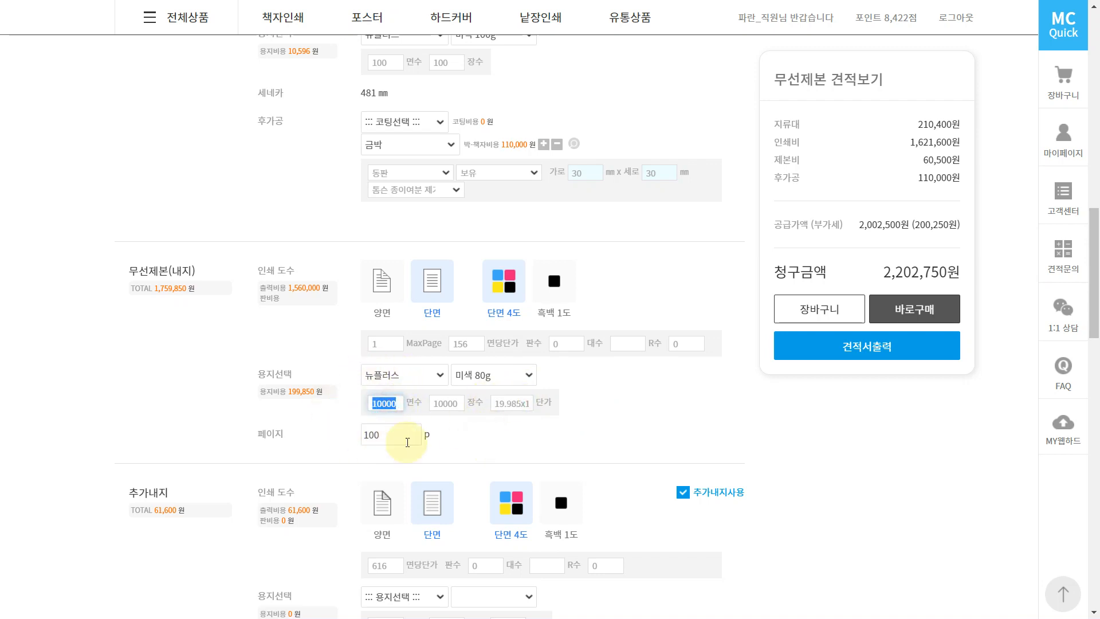
Step: Examine the 무선제본(내지) sheet counts, MaxPage and 면당단가 figures together with its paper and output costs
{"action": "left_click", "coordinate": [468, 437]}
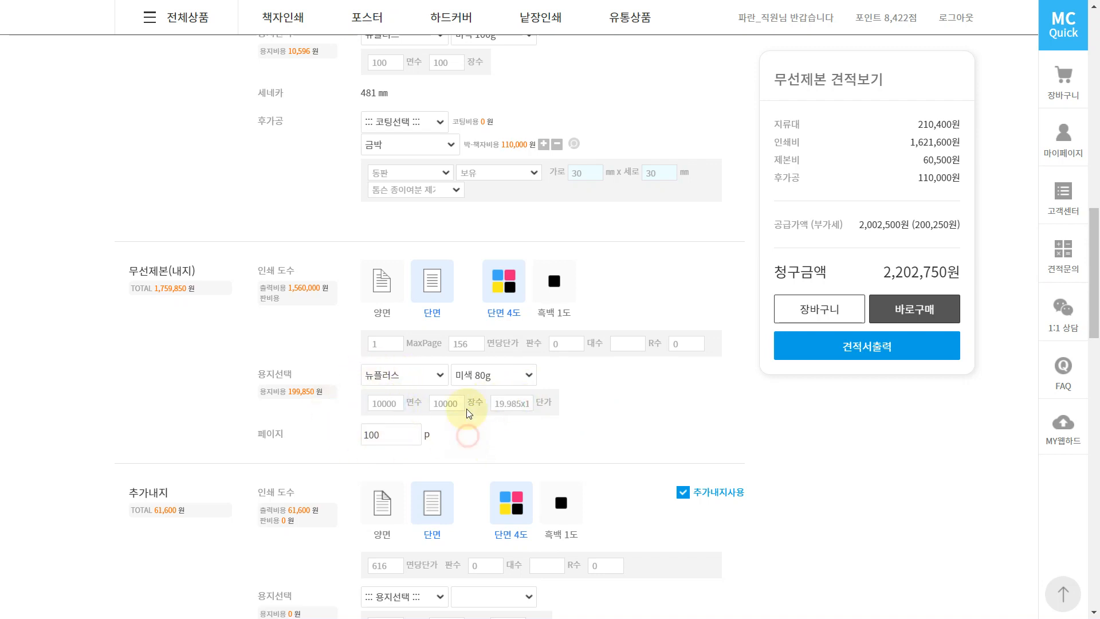
{"action": "left_click", "coordinate": [300, 426]}
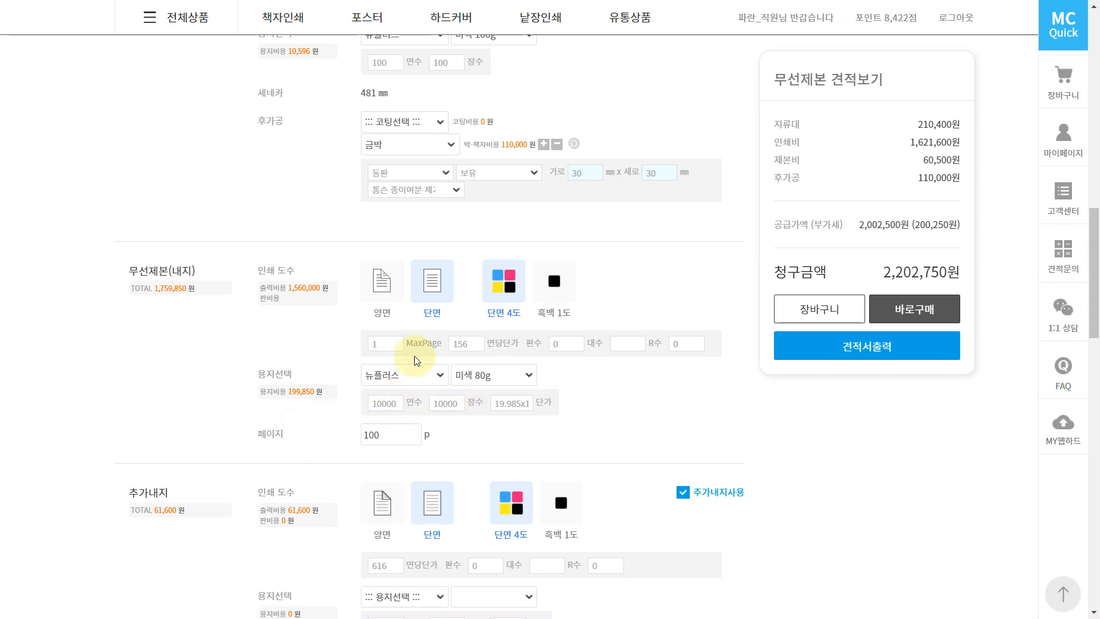
{"action": "left_click_drag", "start_coordinate": [367, 335], "coordinate": [719, 350]}
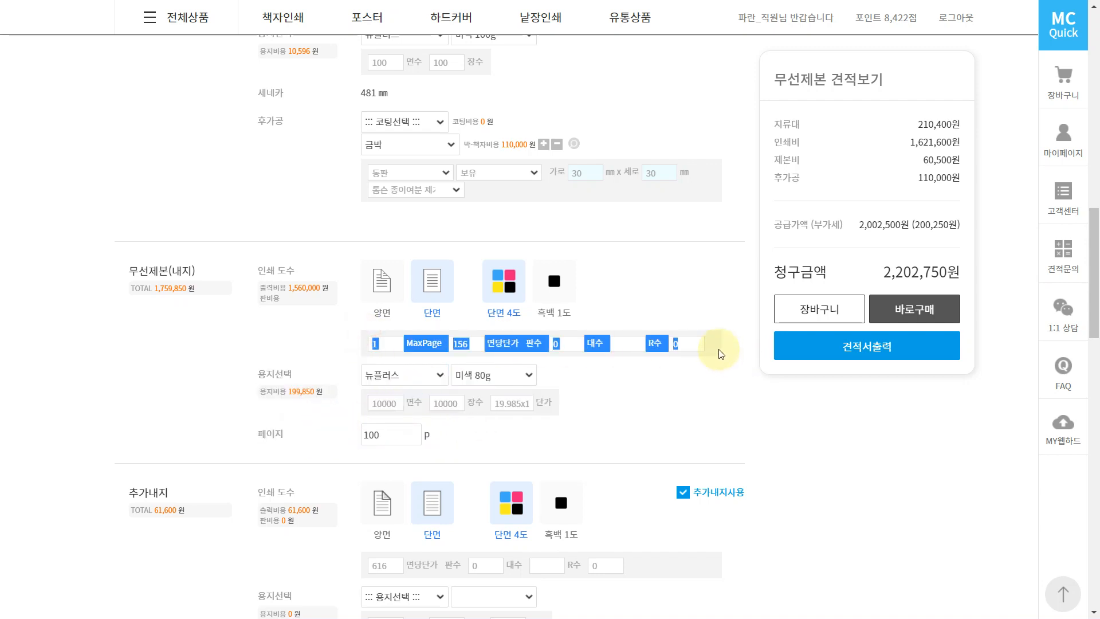
{"action": "left_click", "coordinate": [683, 389]}
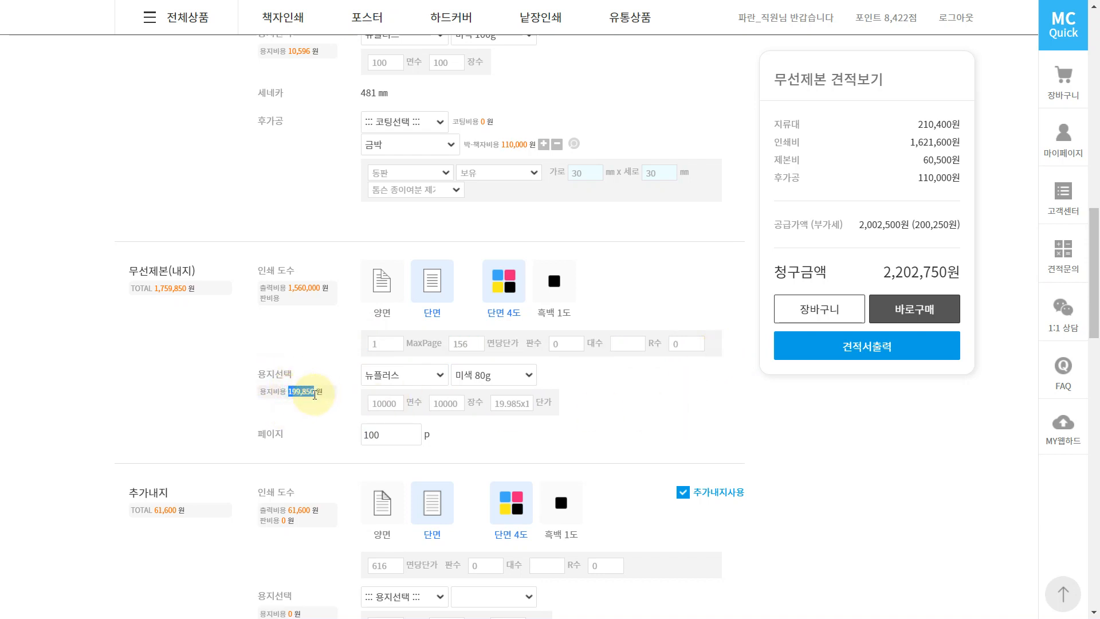
{"action": "left_click", "coordinate": [315, 395]}
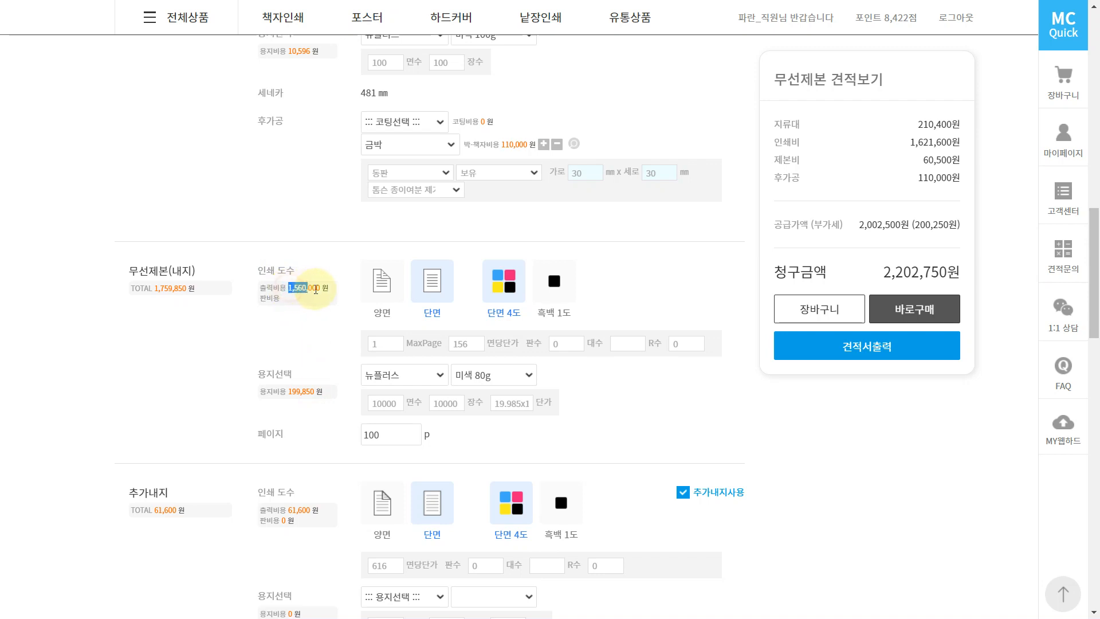
{"action": "left_click", "coordinate": [321, 289]}
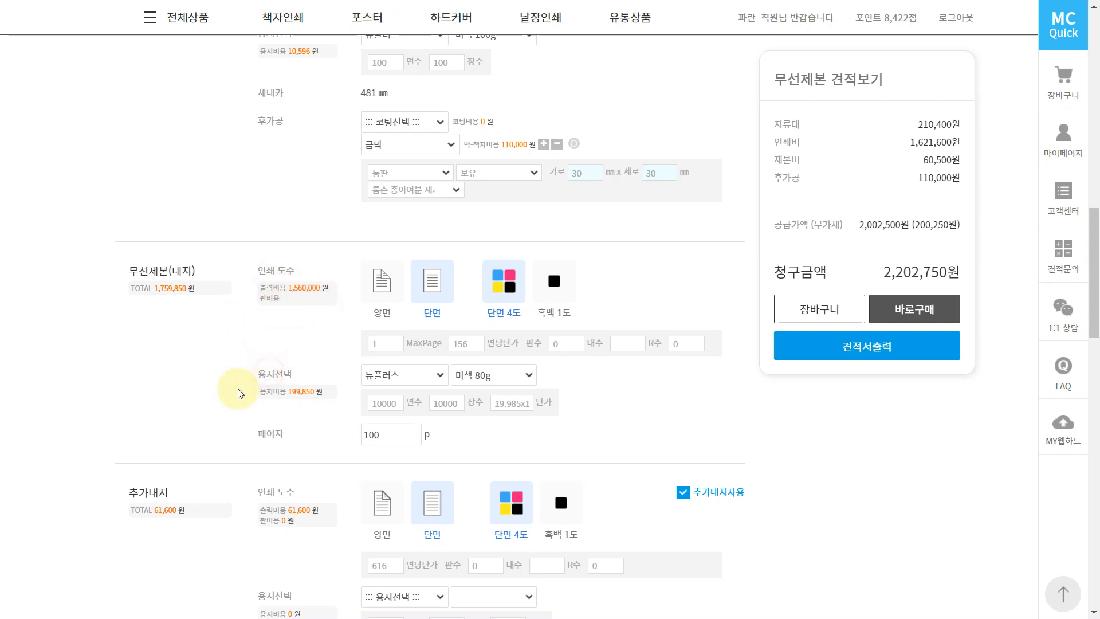
{"action": "scroll", "coordinate": [238, 388], "scroll_direction": "down", "scroll_amount": 2}
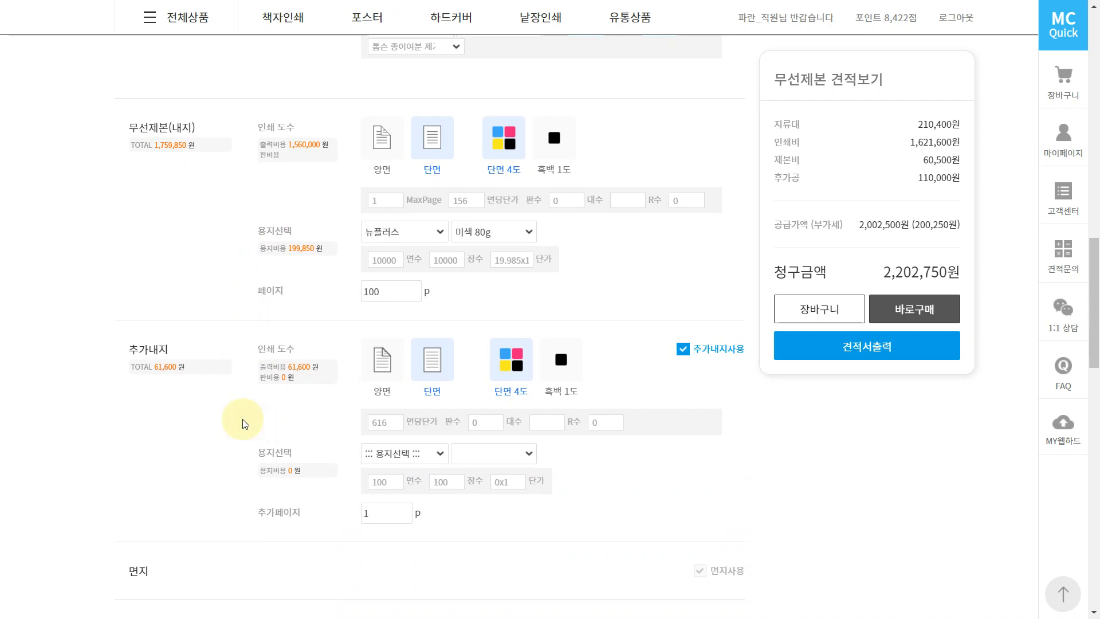
Step: Compare with the logged-out 포스터 order page, checking its print options and estimate, and return to the 무선제본 order page
{"action": "key", "text": "alt+Tab"}
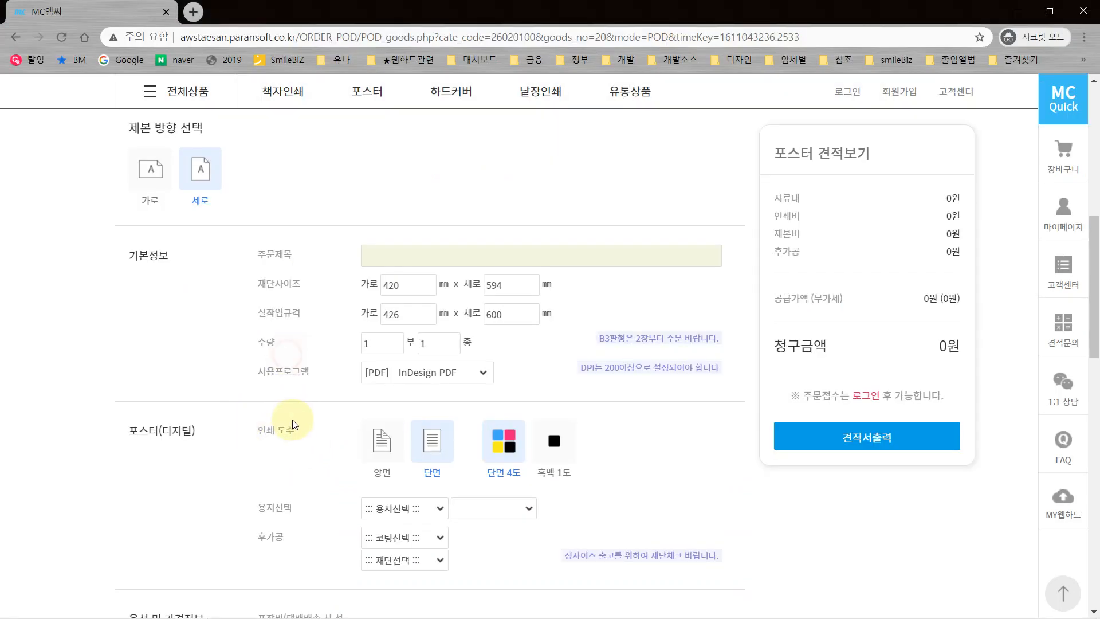
{"action": "scroll", "coordinate": [282, 387], "scroll_direction": "down", "scroll_amount": 2}
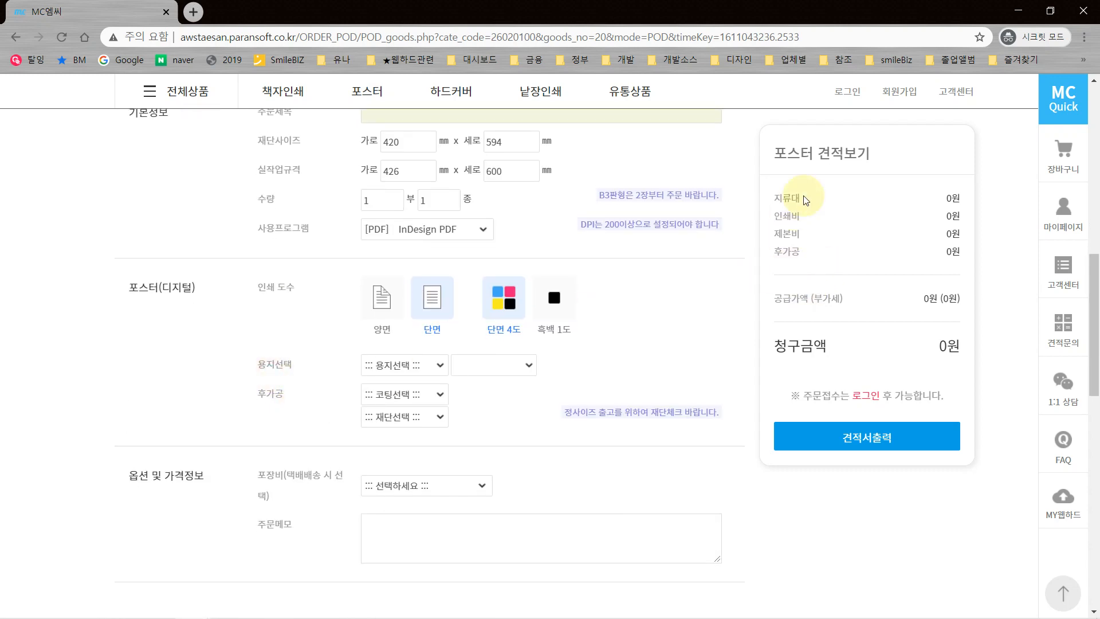
{"action": "left_click", "coordinate": [667, 346]}
{"action": "left_click", "coordinate": [691, 346]}
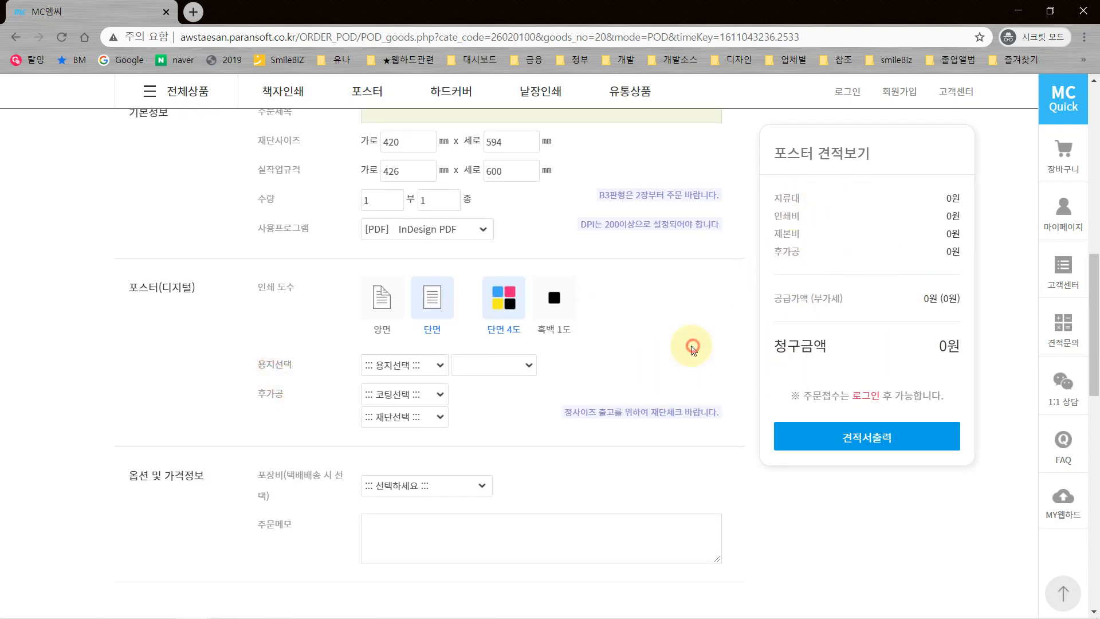
{"action": "key", "text": "alt+Tab"}
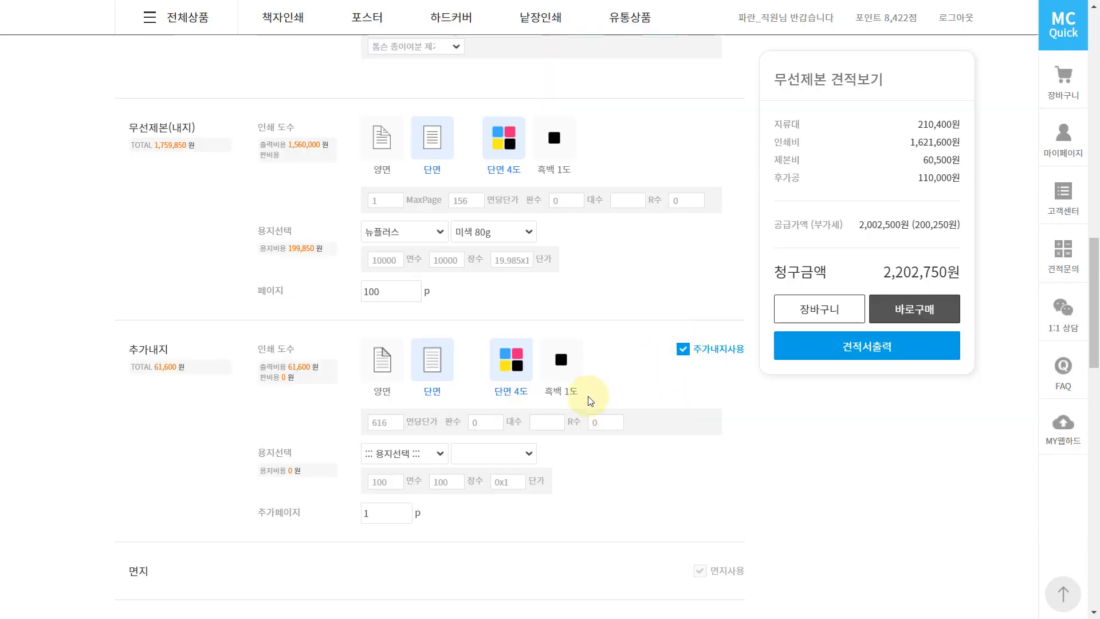
Step: Check the total cost of the 추가내지 section
{"action": "left_click", "coordinate": [285, 419]}
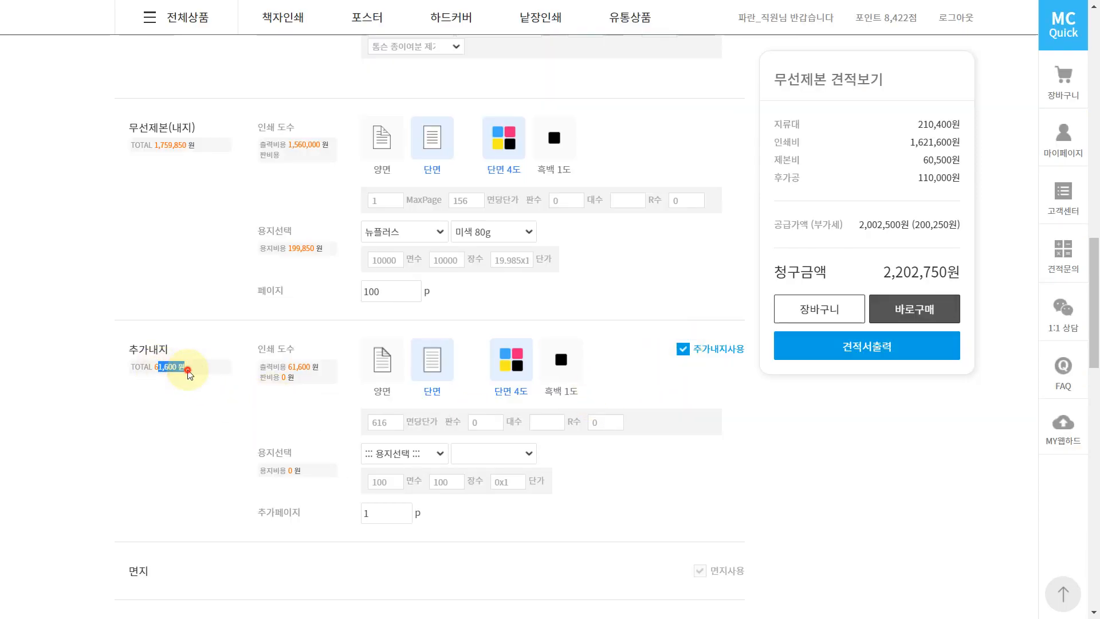
{"action": "scroll", "coordinate": [233, 377], "scroll_direction": "down", "scroll_amount": 3}
{"action": "left_click", "coordinate": [267, 369]}
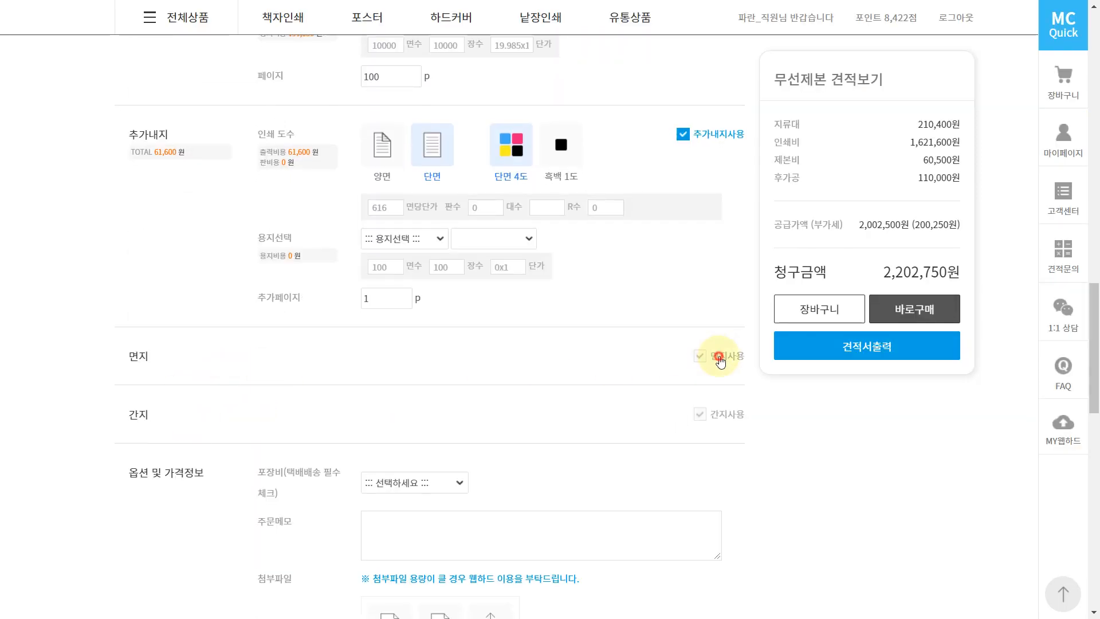
Step: Enable 면지사용, set the 면지 장수 to 앞뒤1장씩 and choose 뉴플러스 미색 80g as the endpaper
{"action": "left_click", "coordinate": [720, 360]}
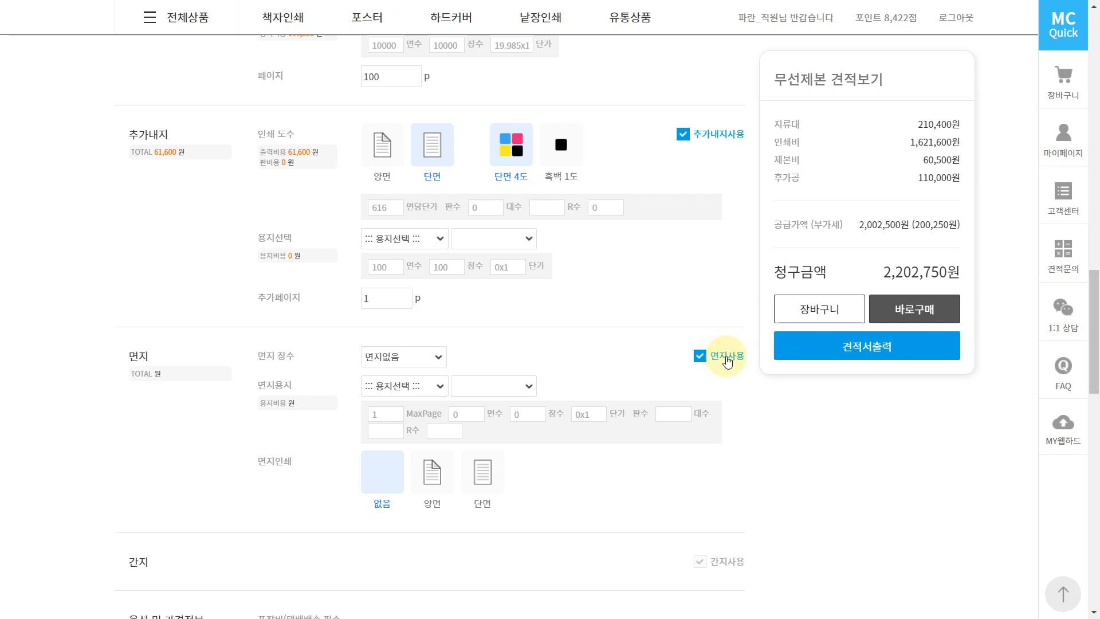
{"action": "left_click", "coordinate": [727, 360]}
{"action": "left_click", "coordinate": [727, 357]}
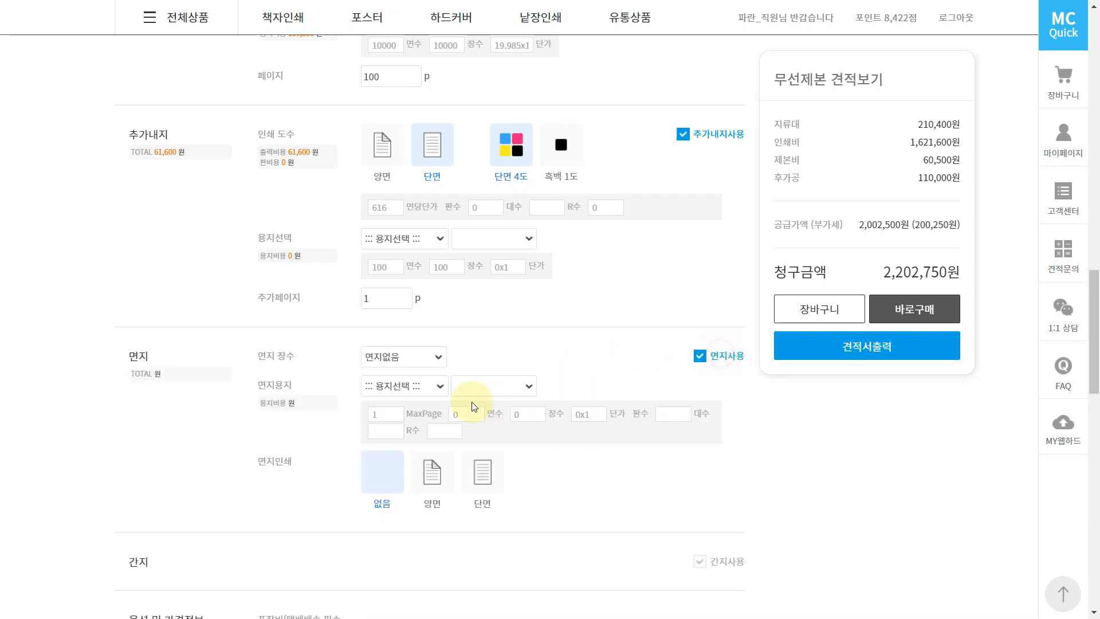
{"action": "left_click", "coordinate": [412, 357]}
{"action": "left_click", "coordinate": [395, 400]}
{"action": "left_click", "coordinate": [430, 385]}
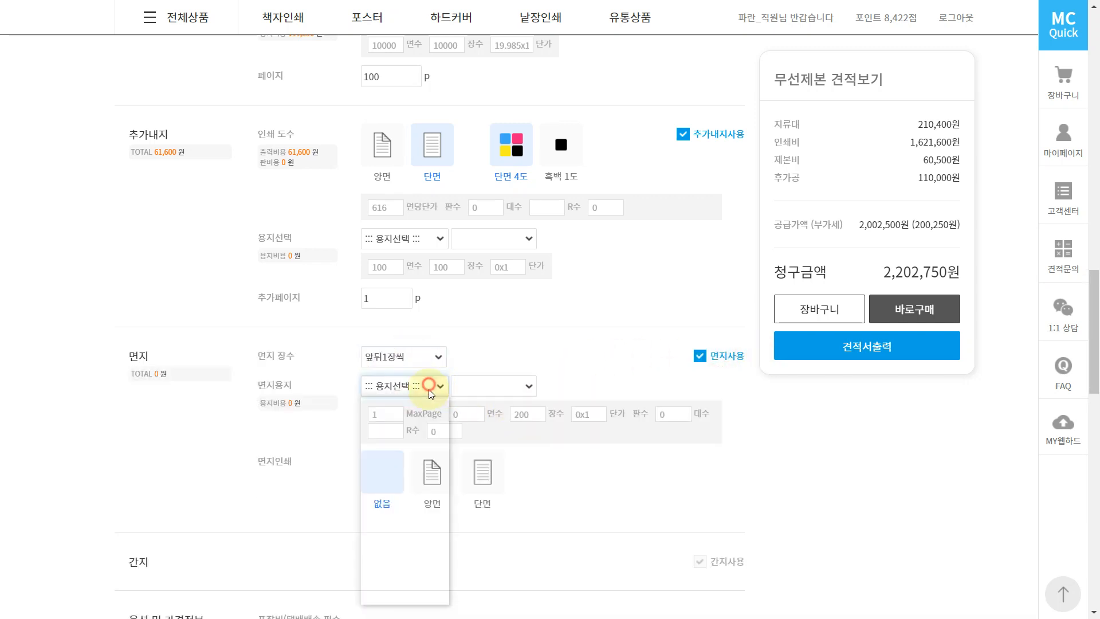
{"action": "left_click", "coordinate": [401, 455]}
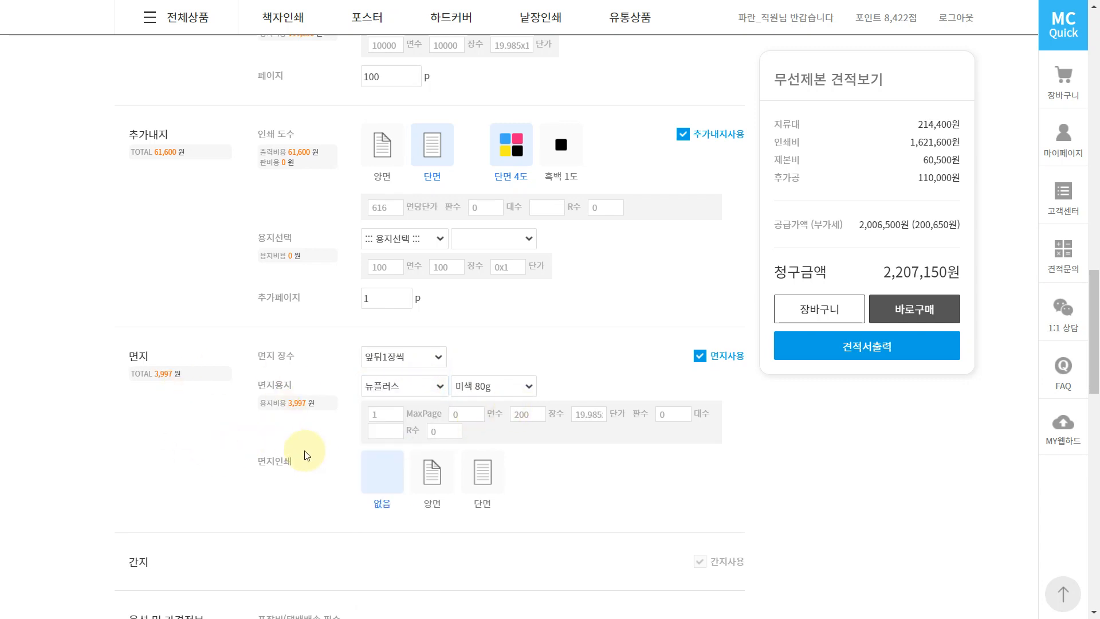
Step: Check the 장수 and 단가 calculated for the 면지 paper
{"action": "left_click", "coordinate": [527, 415]}
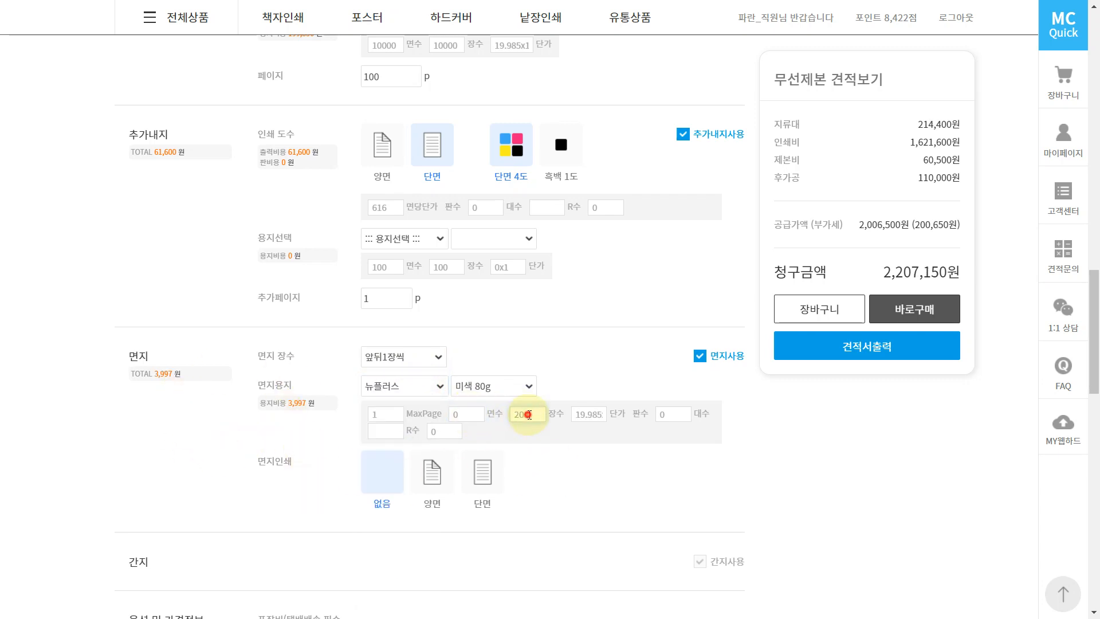
{"action": "left_click", "coordinate": [586, 413]}
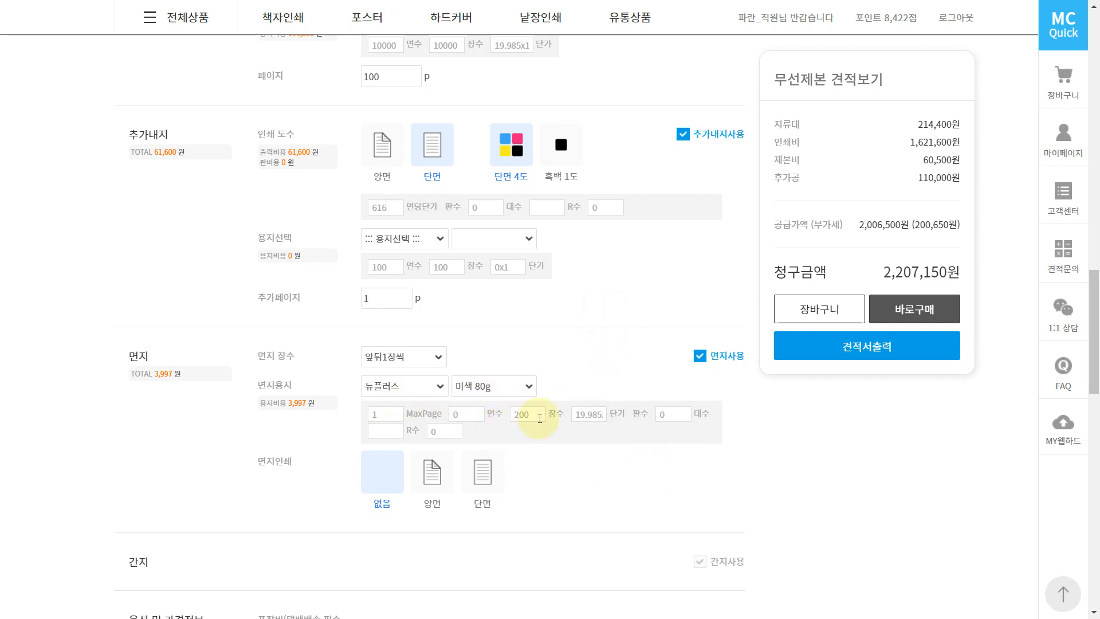
{"action": "left_click", "coordinate": [594, 383]}
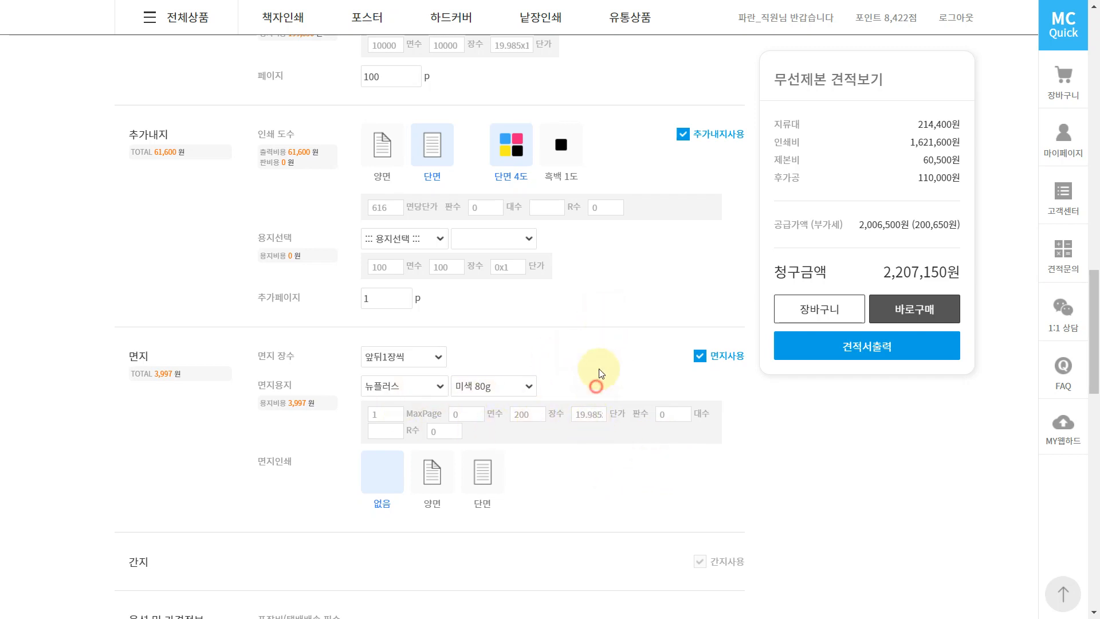
Step: Set the 면지인쇄 option to 단면
{"action": "left_click", "coordinate": [595, 492]}
{"action": "left_click", "coordinate": [442, 486]}
{"action": "left_click", "coordinate": [483, 472]}
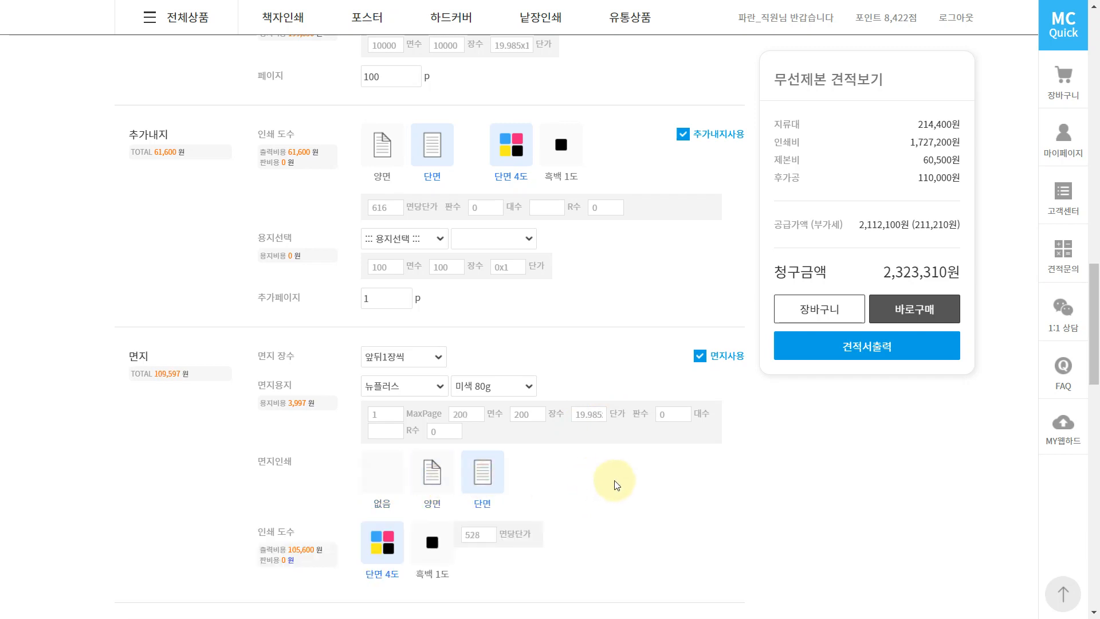
{"action": "left_click", "coordinate": [565, 506]}
{"action": "left_click", "coordinate": [639, 361]}
Step: Switch to the admin's 무선제본 product edit form and review its 표지정보, 내지정보, 면지정보 and 간지정보 sections
{"action": "scroll", "coordinate": [646, 401], "scroll_direction": "up", "scroll_amount": 20}
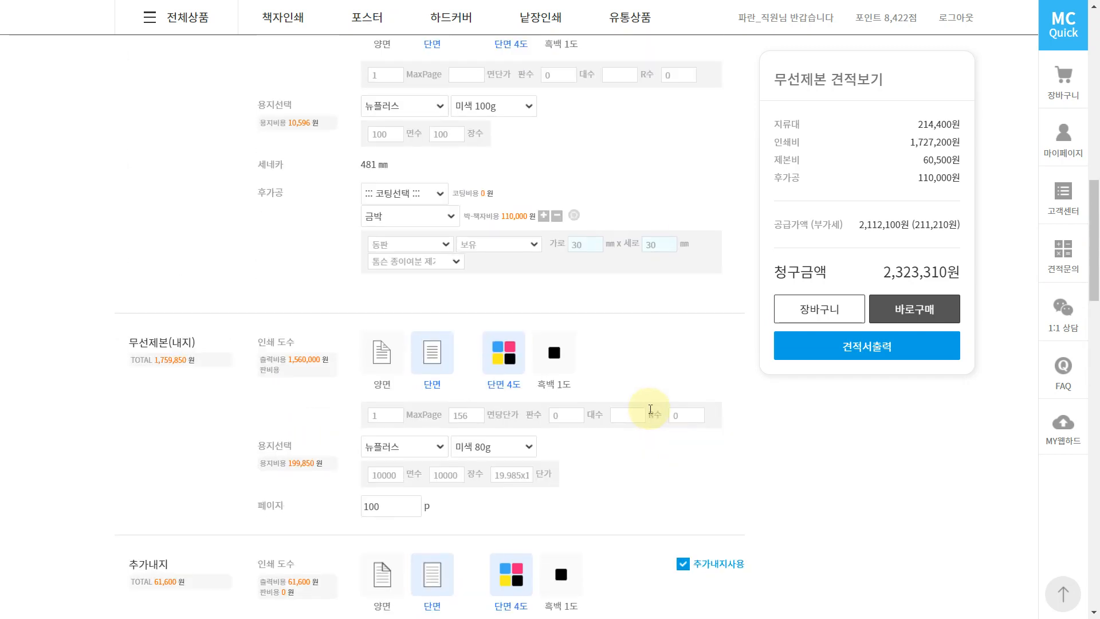
{"action": "left_click", "coordinate": [457, 217]}
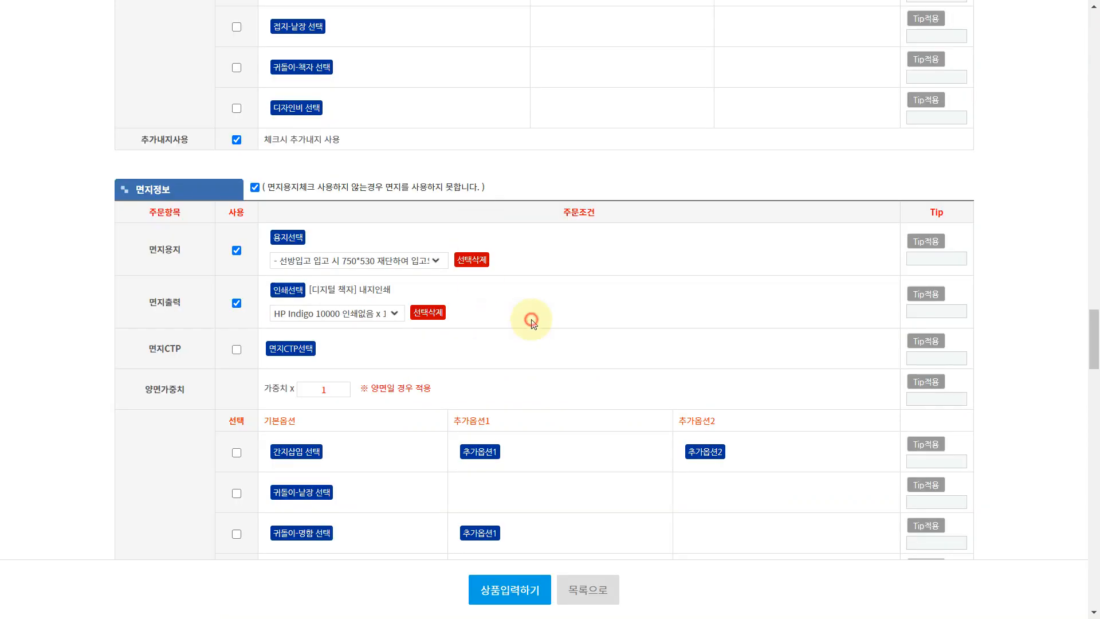
{"action": "scroll", "coordinate": [656, 356], "scroll_direction": "up", "scroll_amount": 15}
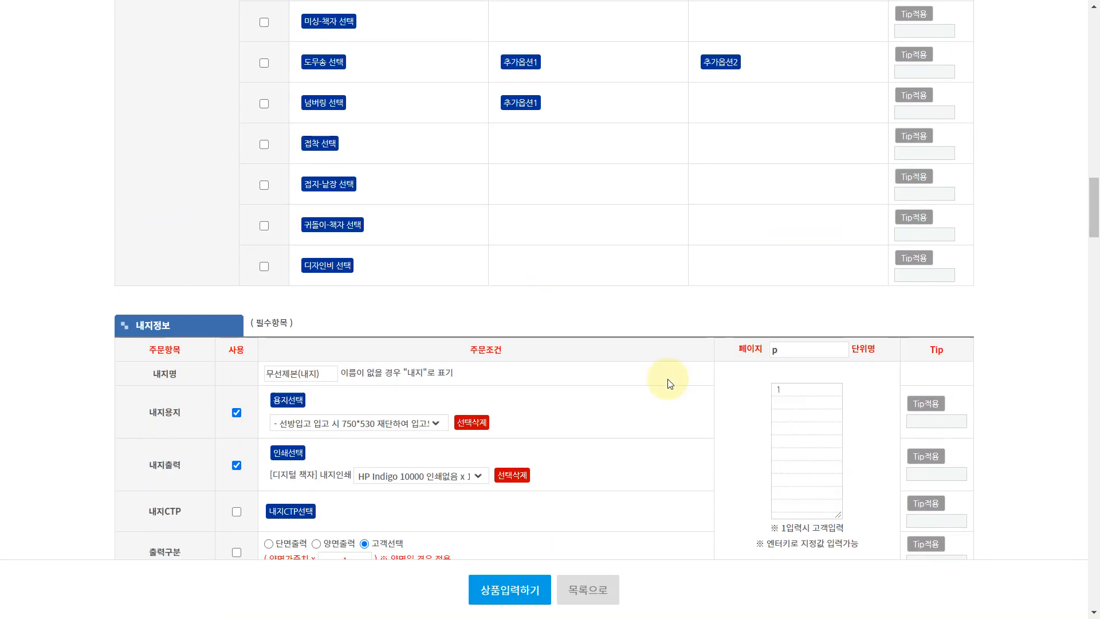
{"action": "scroll", "coordinate": [670, 382], "scroll_direction": "up", "scroll_amount": 15}
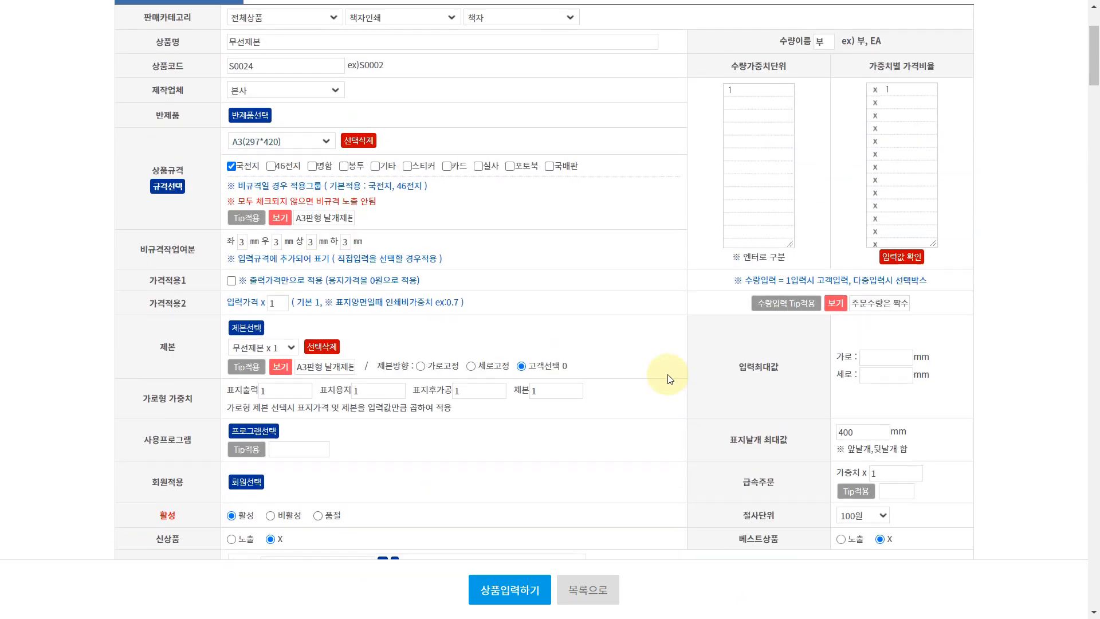
{"action": "scroll", "coordinate": [665, 375], "scroll_direction": "down", "scroll_amount": 10}
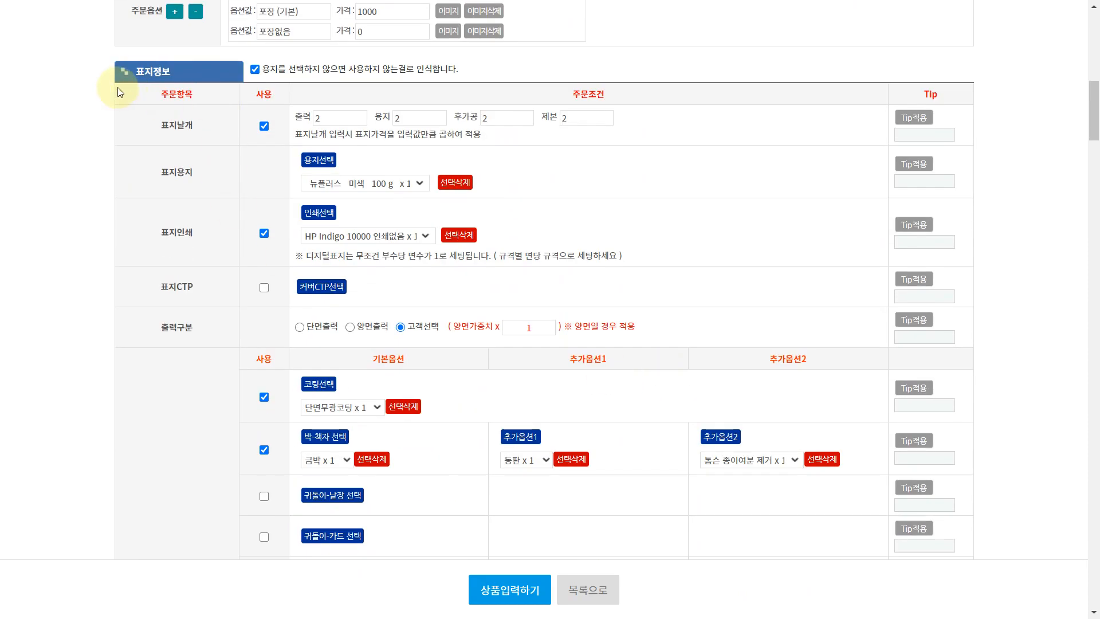
{"action": "scroll", "coordinate": [162, 228], "scroll_direction": "down", "scroll_amount": 15}
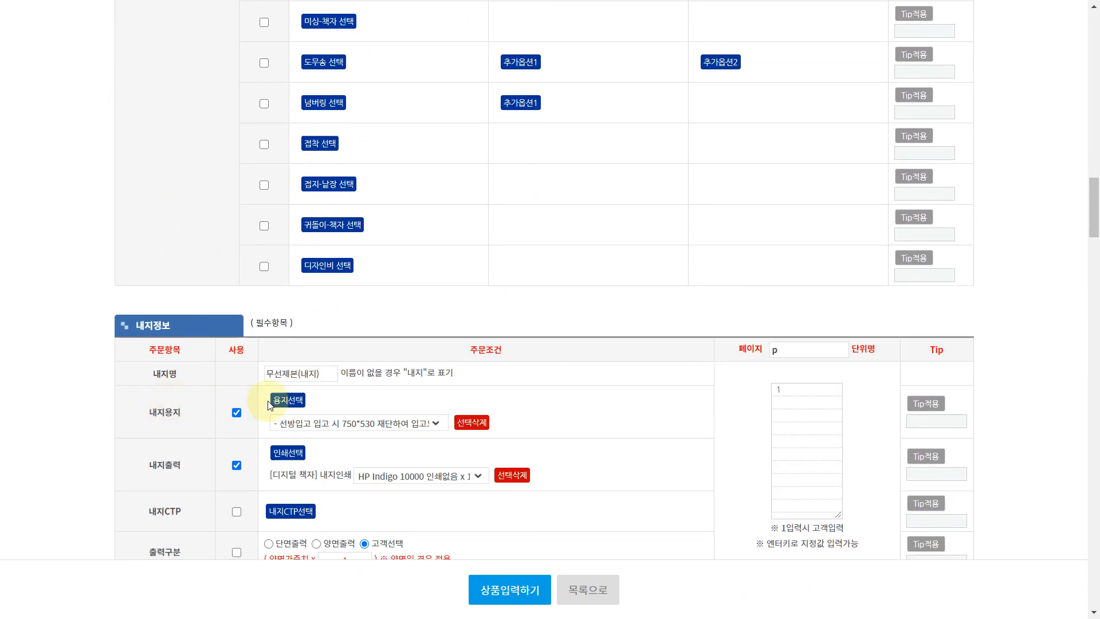
{"action": "scroll", "coordinate": [348, 367], "scroll_direction": "up", "scroll_amount": 15}
{"action": "scroll", "coordinate": [345, 377], "scroll_direction": "down", "scroll_amount": 5}
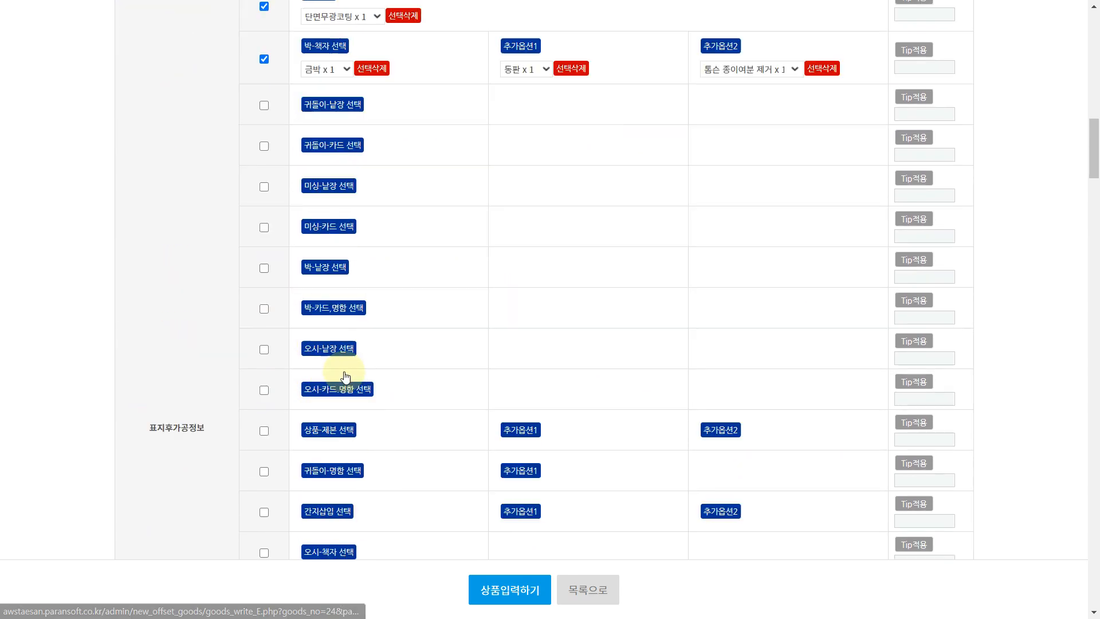
{"action": "scroll", "coordinate": [346, 377], "scroll_direction": "down", "scroll_amount": 15}
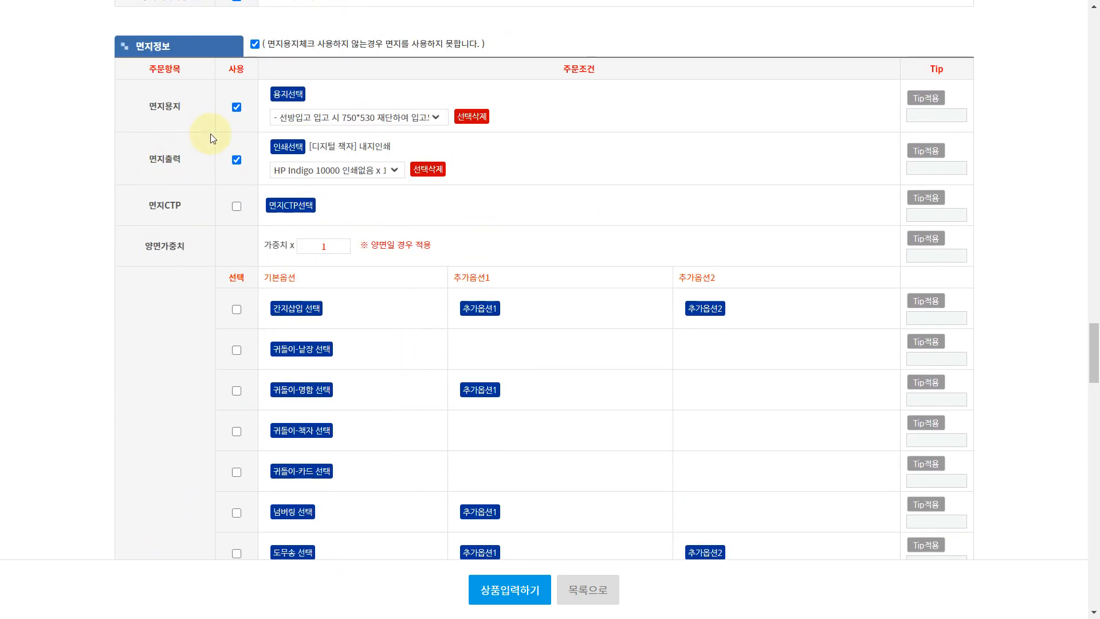
{"action": "scroll", "coordinate": [211, 133], "scroll_direction": "down", "scroll_amount": 15}
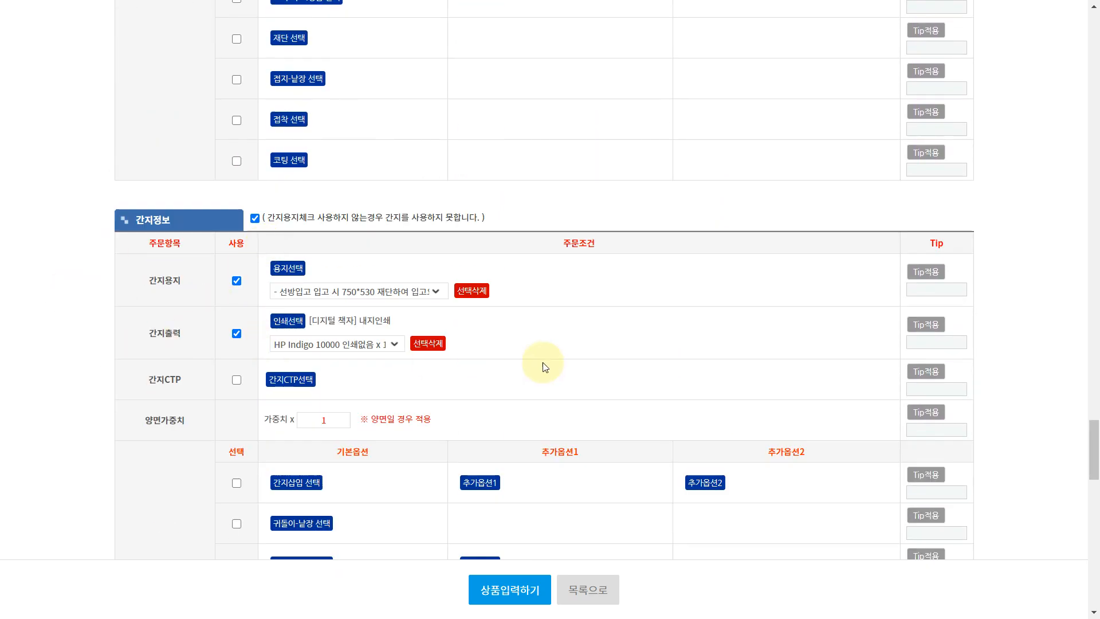
{"action": "scroll", "coordinate": [543, 367], "scroll_direction": "down", "scroll_amount": 5}
Step: Check the 추가내지사용 setting at the end of 내지정보 and go back to the start of the 상품등록 form
{"action": "scroll", "coordinate": [441, 350], "scroll_direction": "up", "scroll_amount": 12}
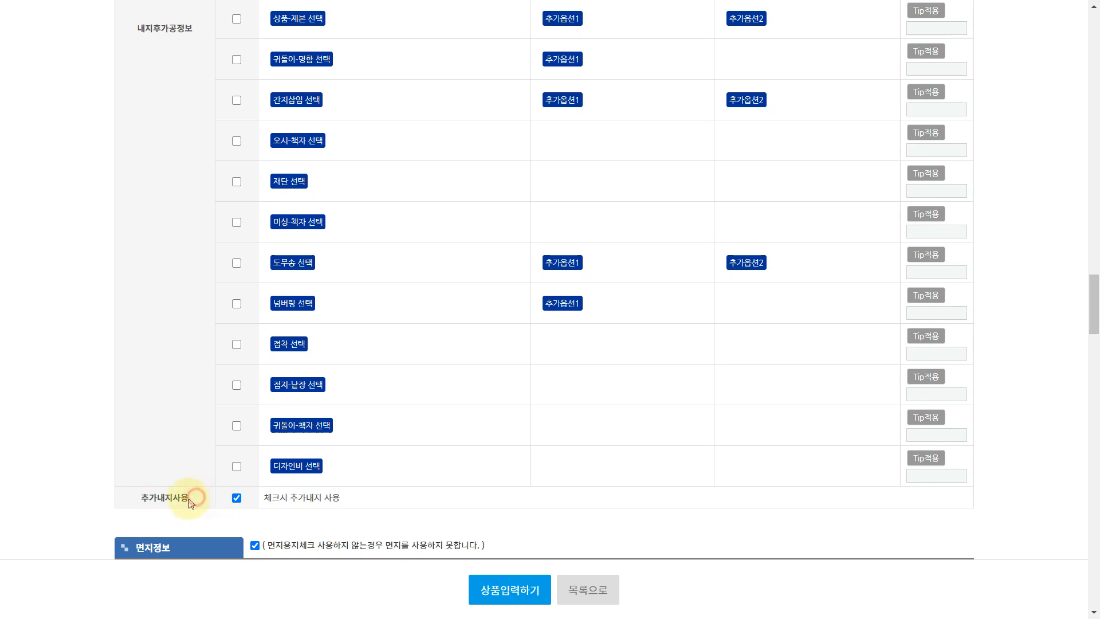
{"action": "left_click", "coordinate": [134, 497]}
{"action": "left_click", "coordinate": [608, 518]}
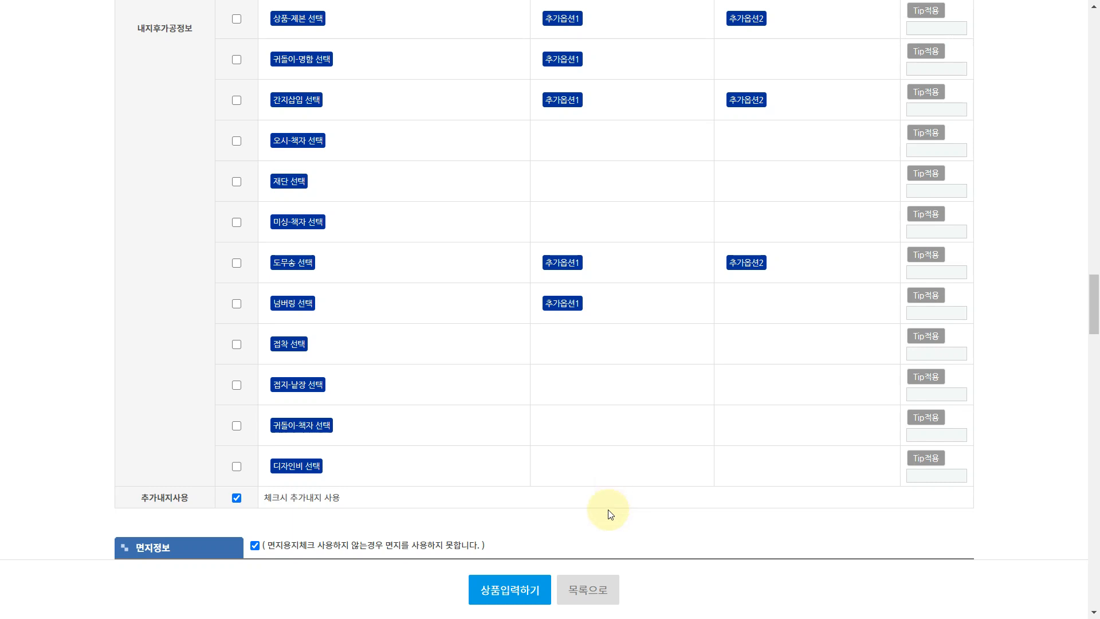
{"action": "left_click", "coordinate": [1033, 438]}
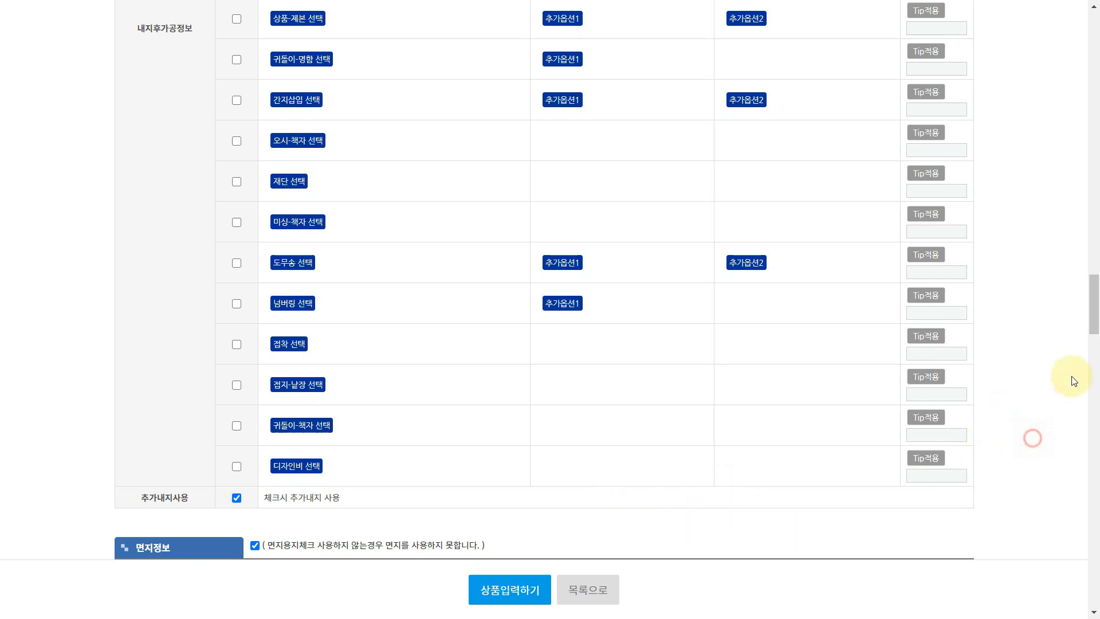
{"action": "left_click_drag", "start_coordinate": [1094, 318], "coordinate": [1097, 54]}
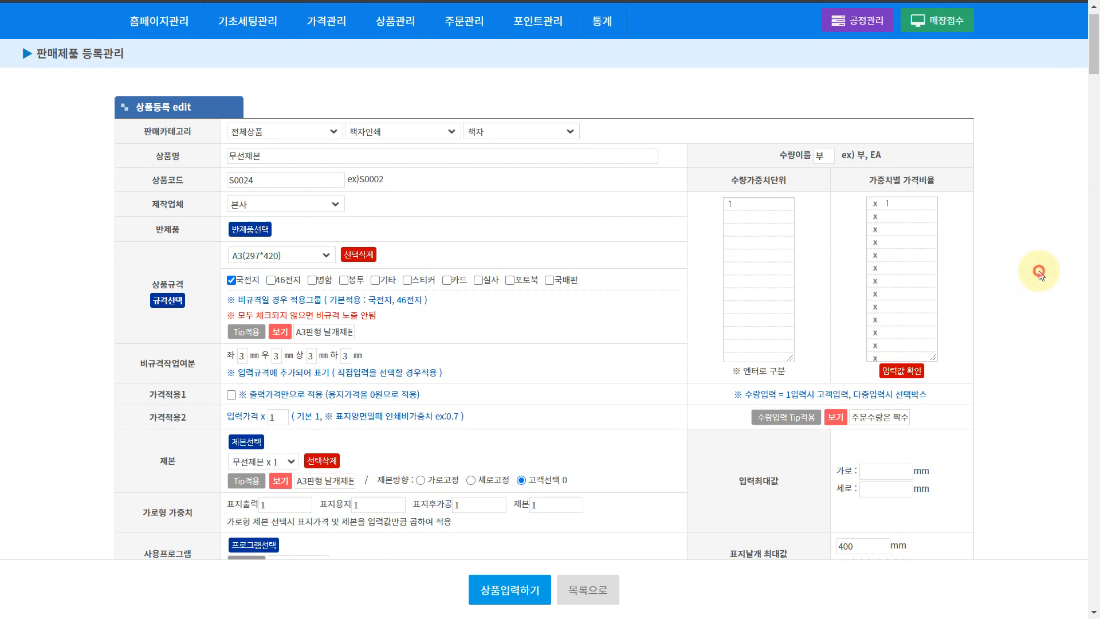
{"action": "left_click", "coordinate": [652, 422]}
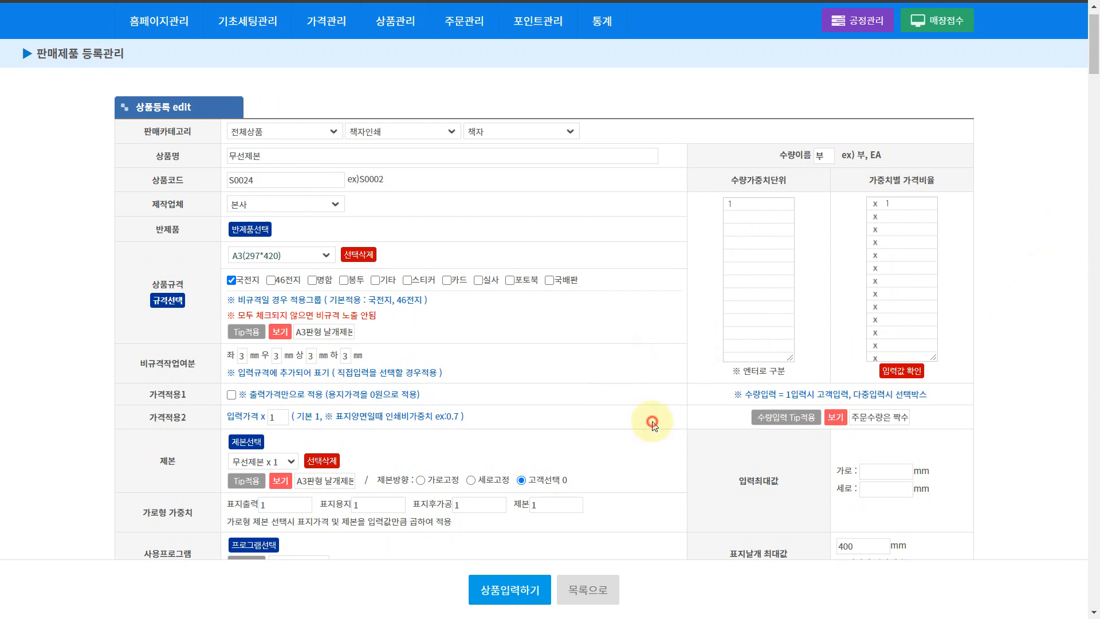